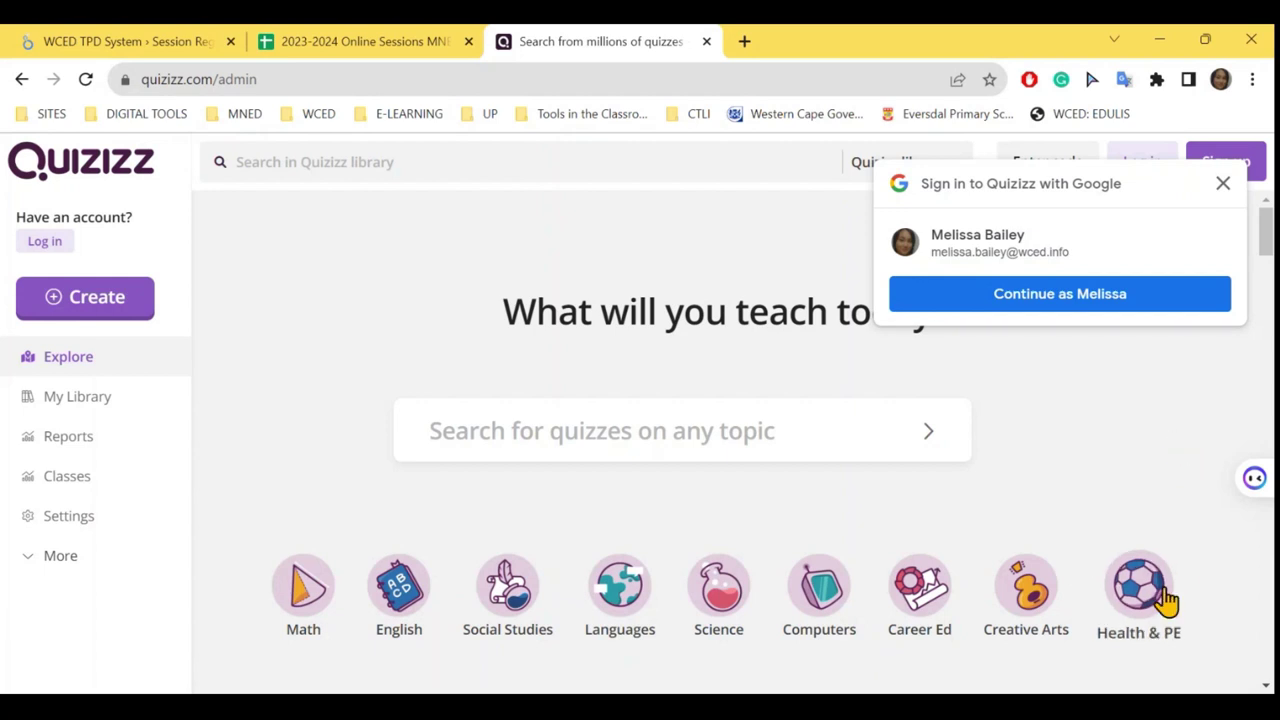
# Step: Browse the Explore page's recommended quiz collections by subject and sign in with the suggested Google account
pyautogui.scroll(-1, 1168, 600)
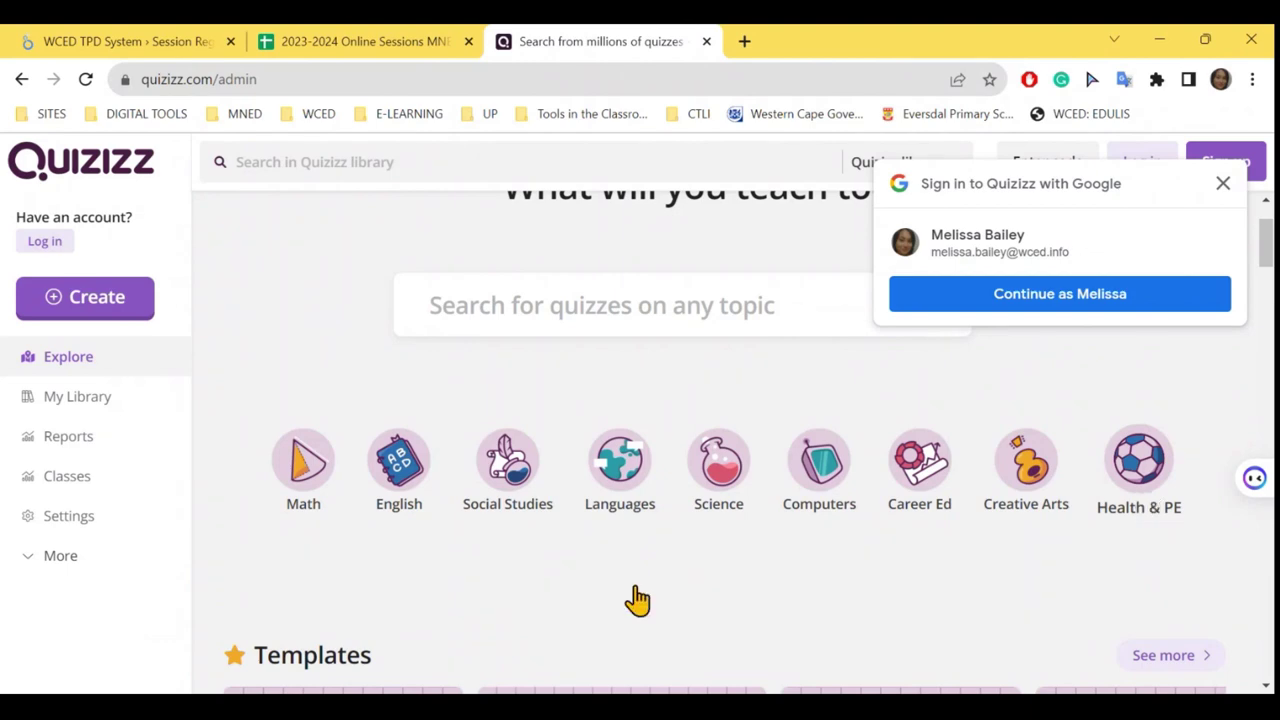
pyautogui.scroll(-3, 634, 600)
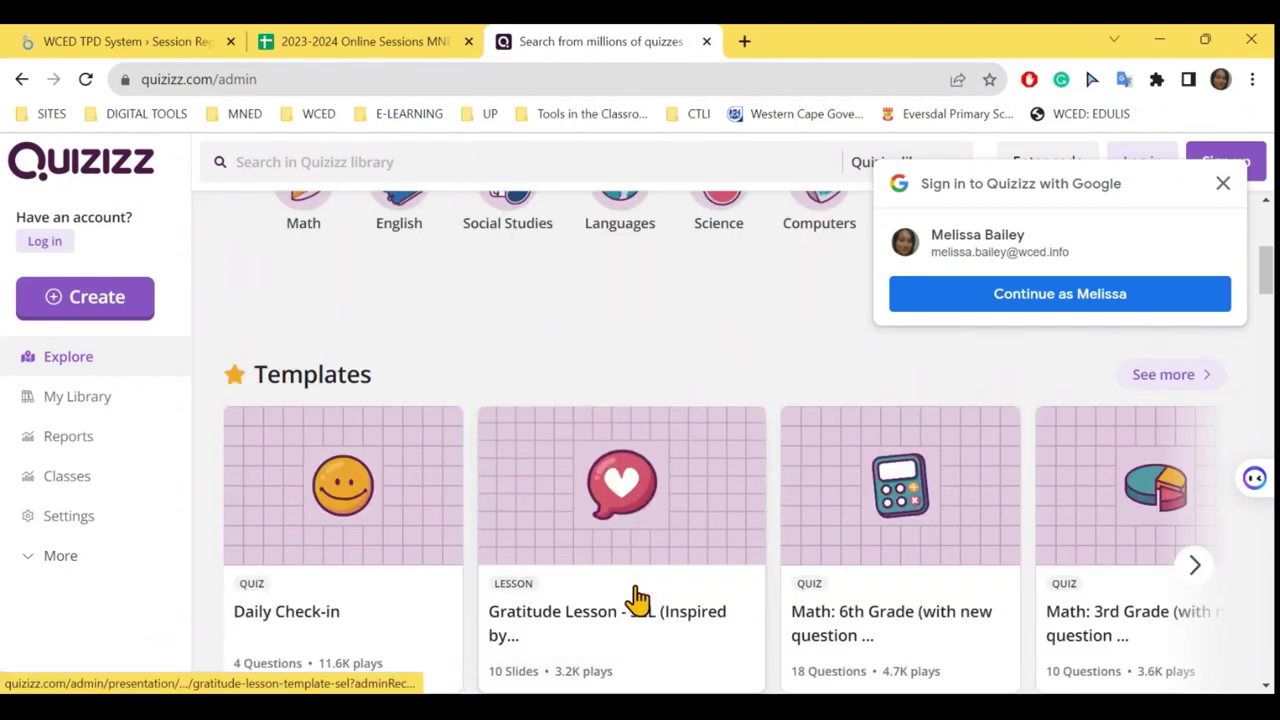
pyautogui.scroll(-1, 636, 599)
pyautogui.scroll(-5, 636, 599)
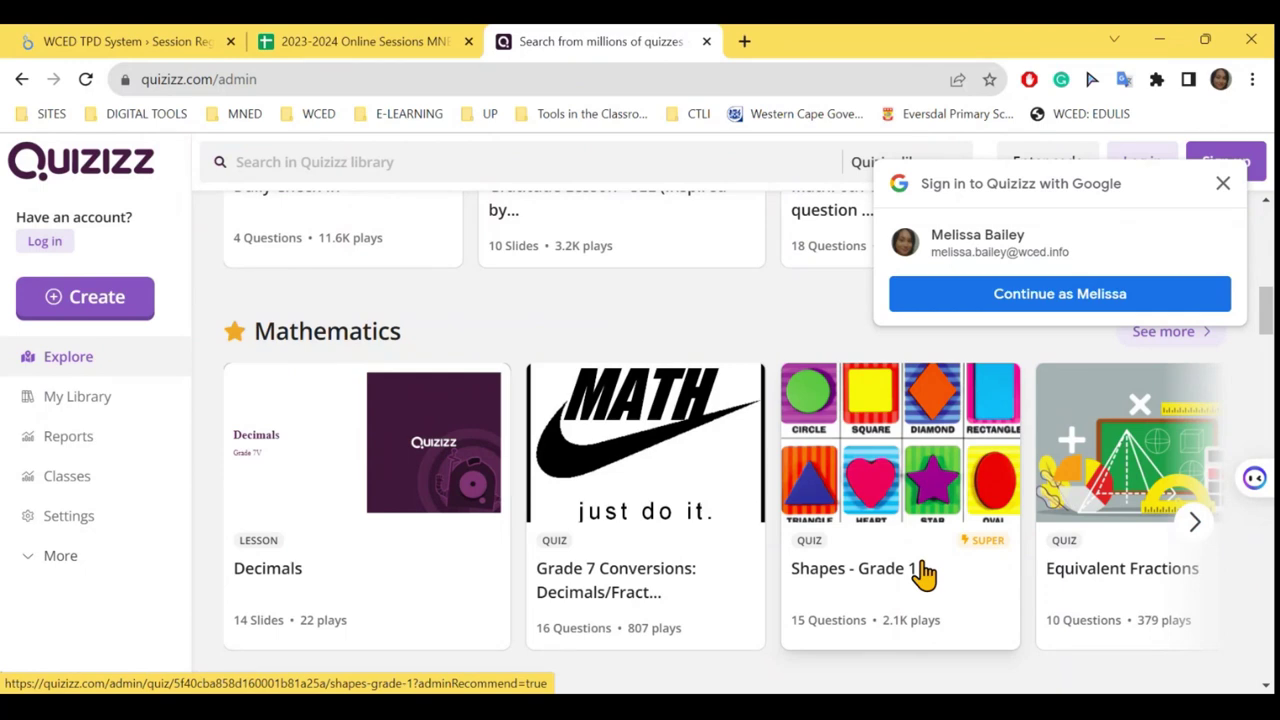
pyautogui.scroll(-4, 922, 572)
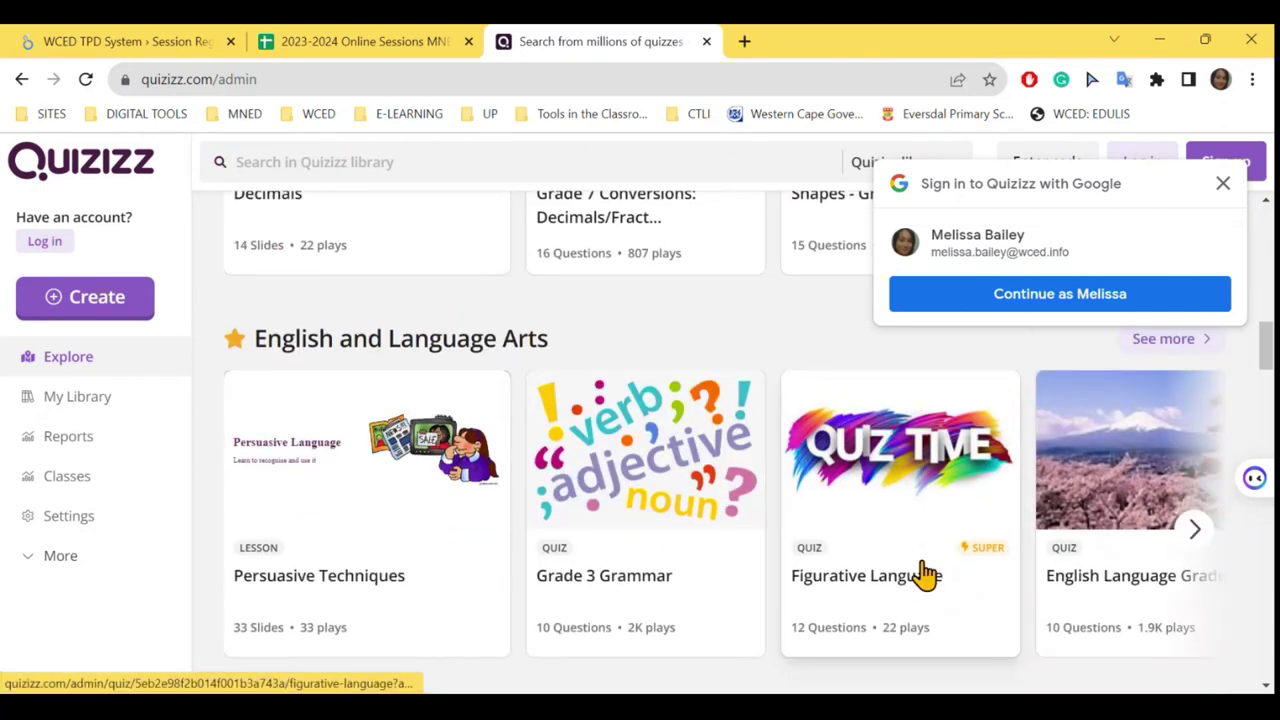
pyautogui.scroll(-4, 922, 572)
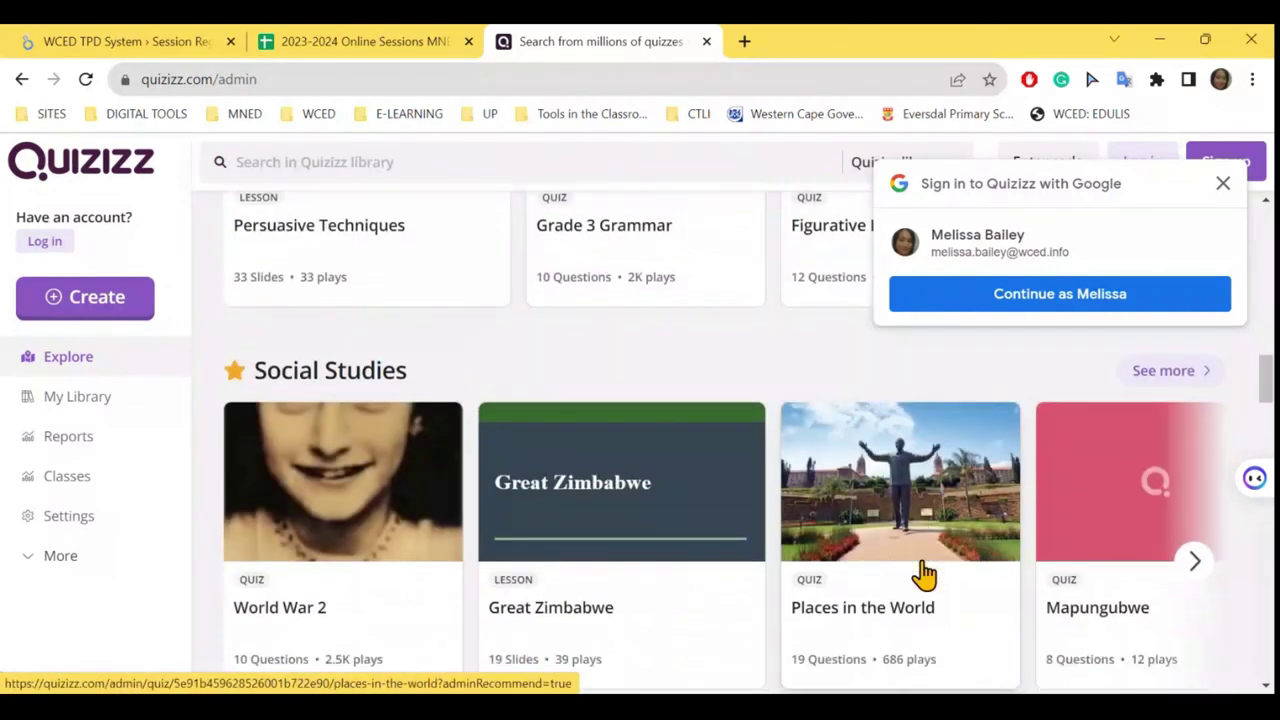
pyautogui.scroll(-1, 922, 572)
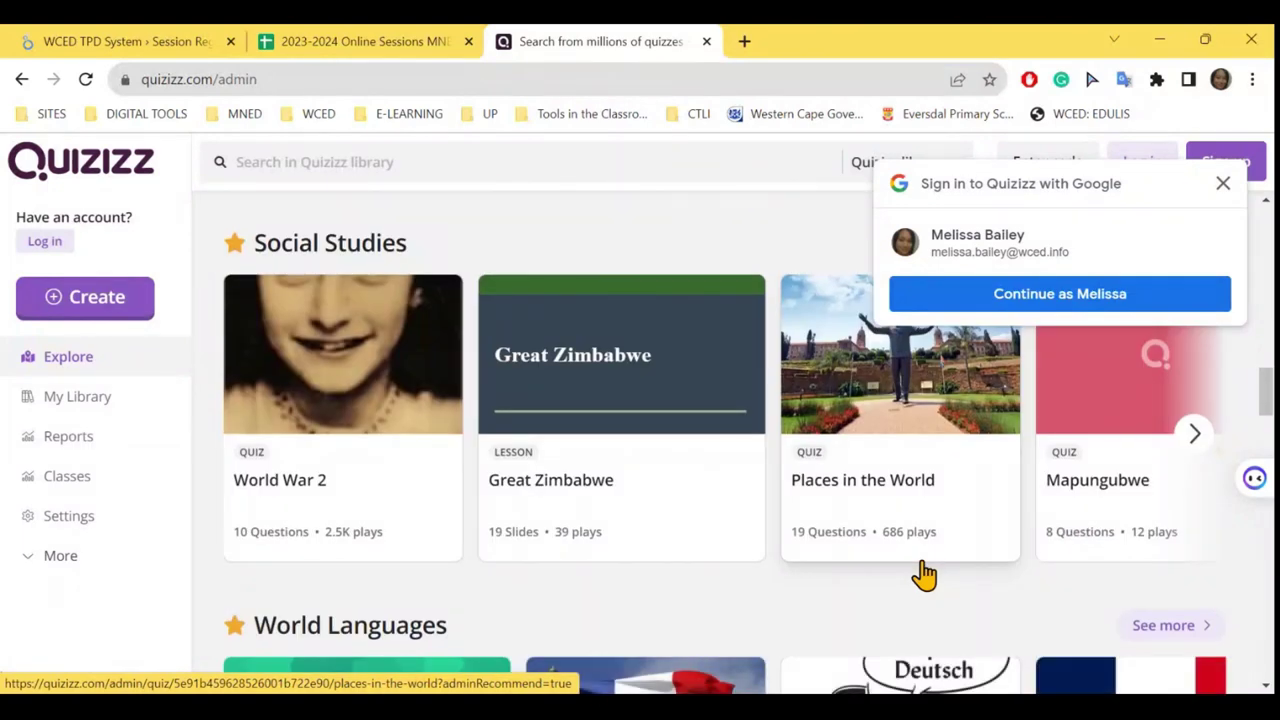
pyautogui.scroll(-7, 922, 572)
pyautogui.scroll(-2, 922, 572)
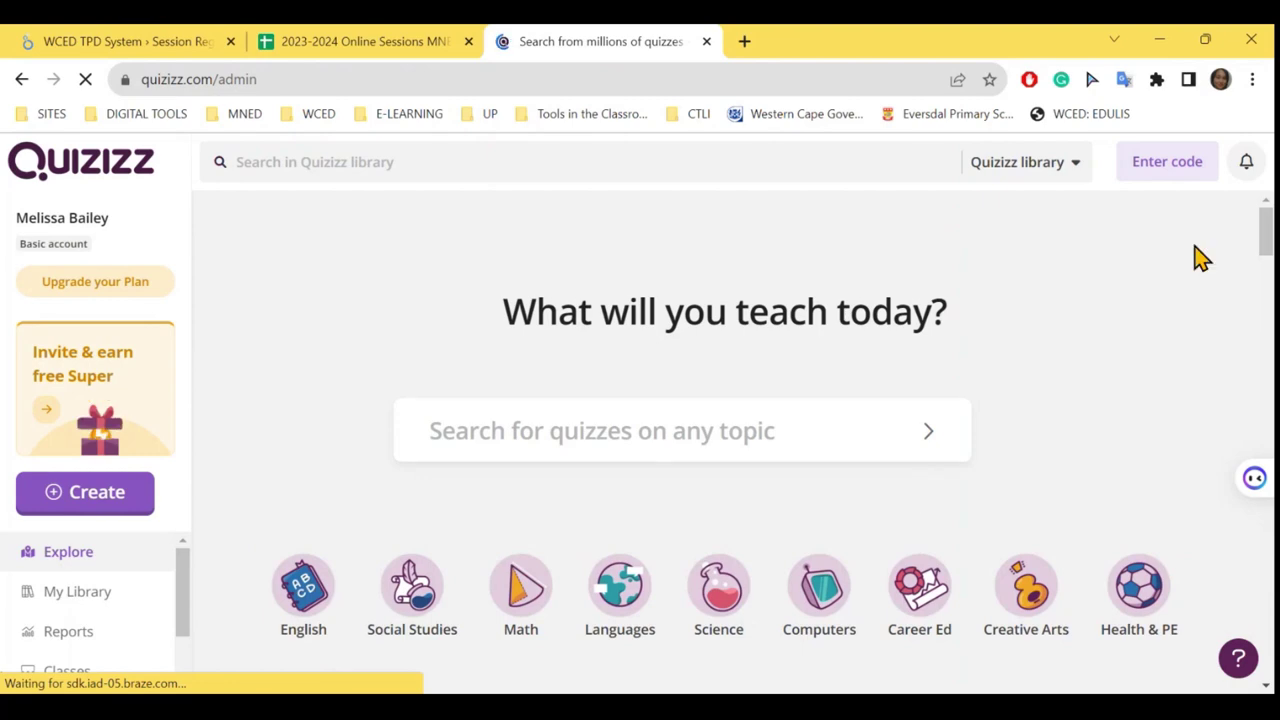
# Step: Open My Library and look through the published quizzes under Created by me
pyautogui.scroll(-3, 1145, 340)
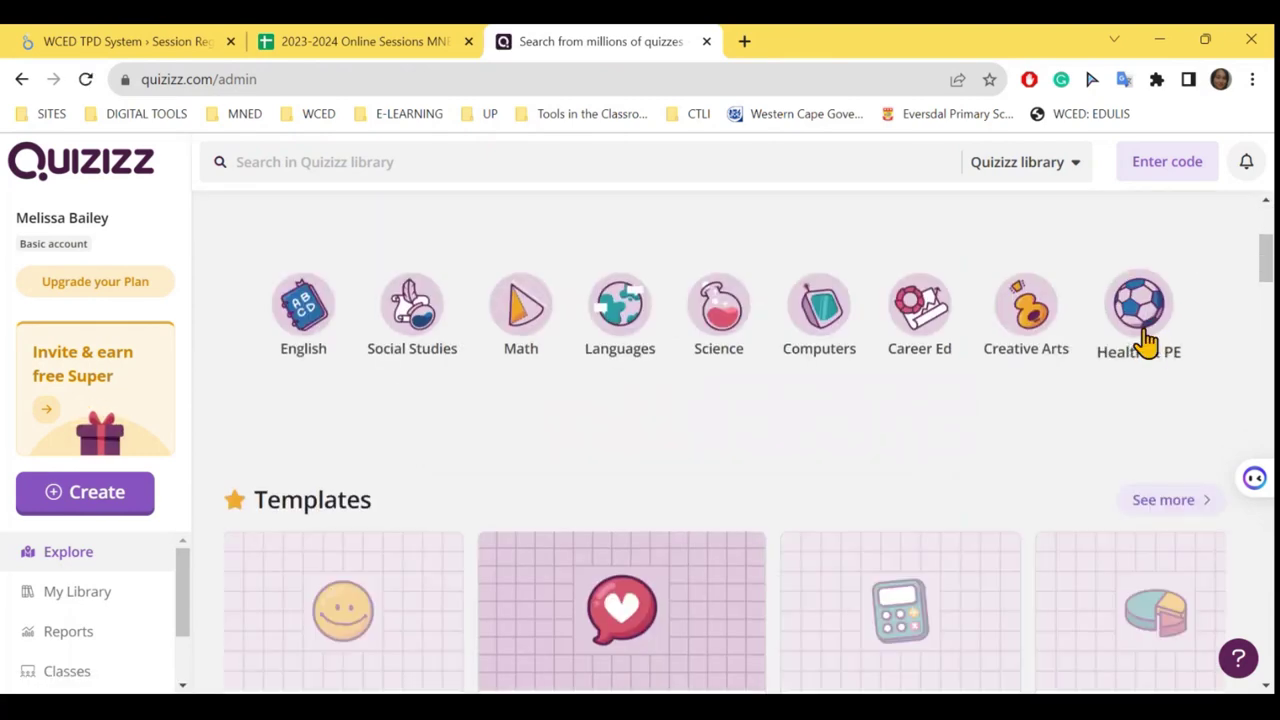
pyautogui.scroll(-2, 1145, 342)
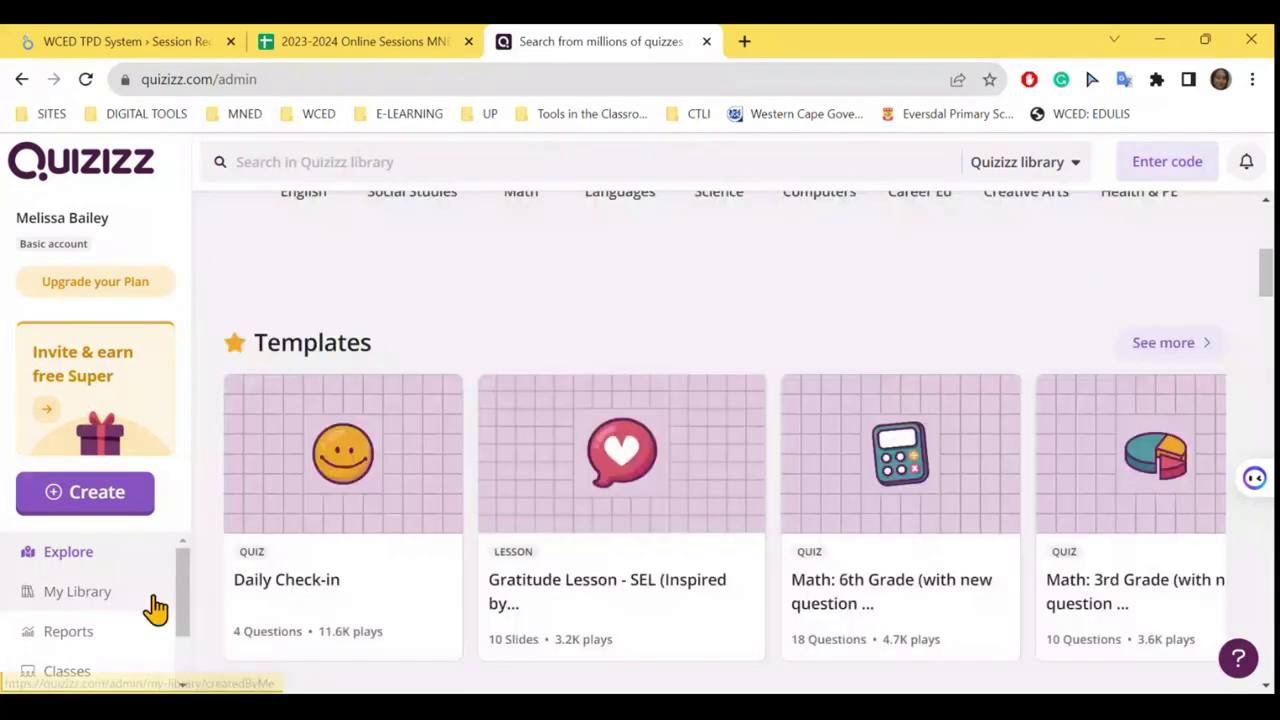
pyautogui.click(95, 608)
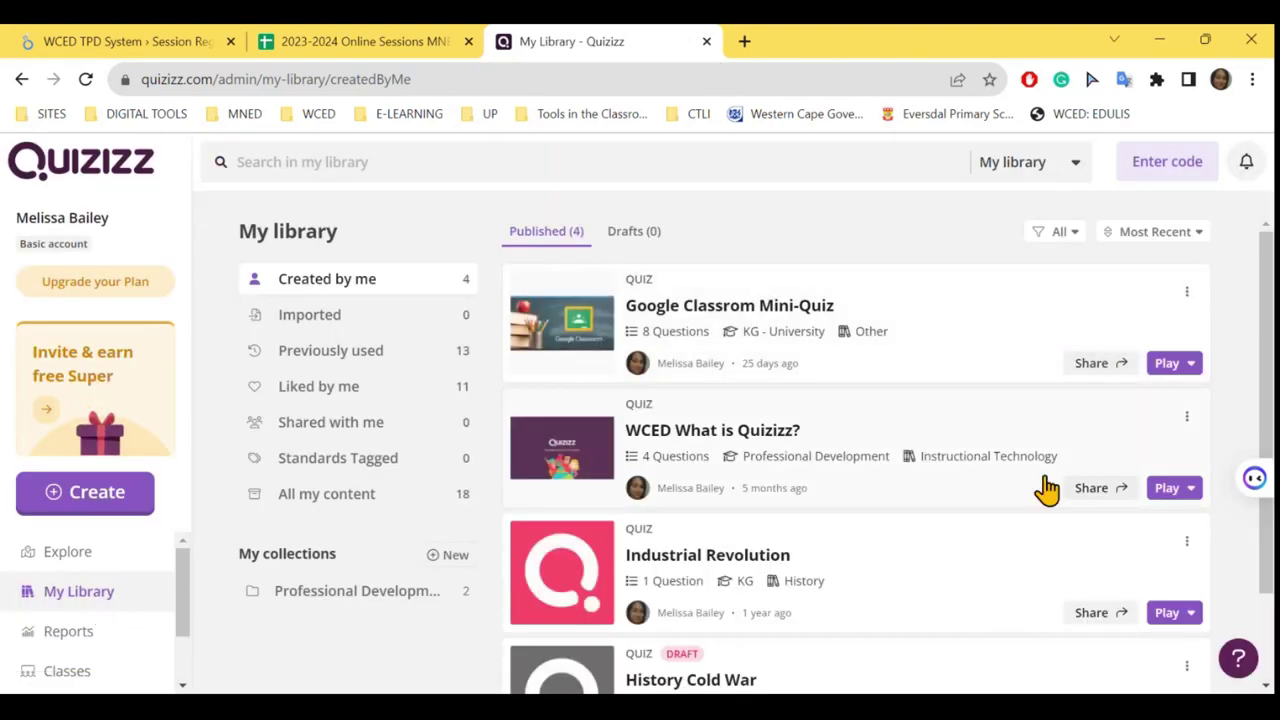
pyautogui.scroll(-1, 1040, 490)
pyautogui.scroll(-1, 1040, 490)
pyautogui.scroll(2, 1040, 490)
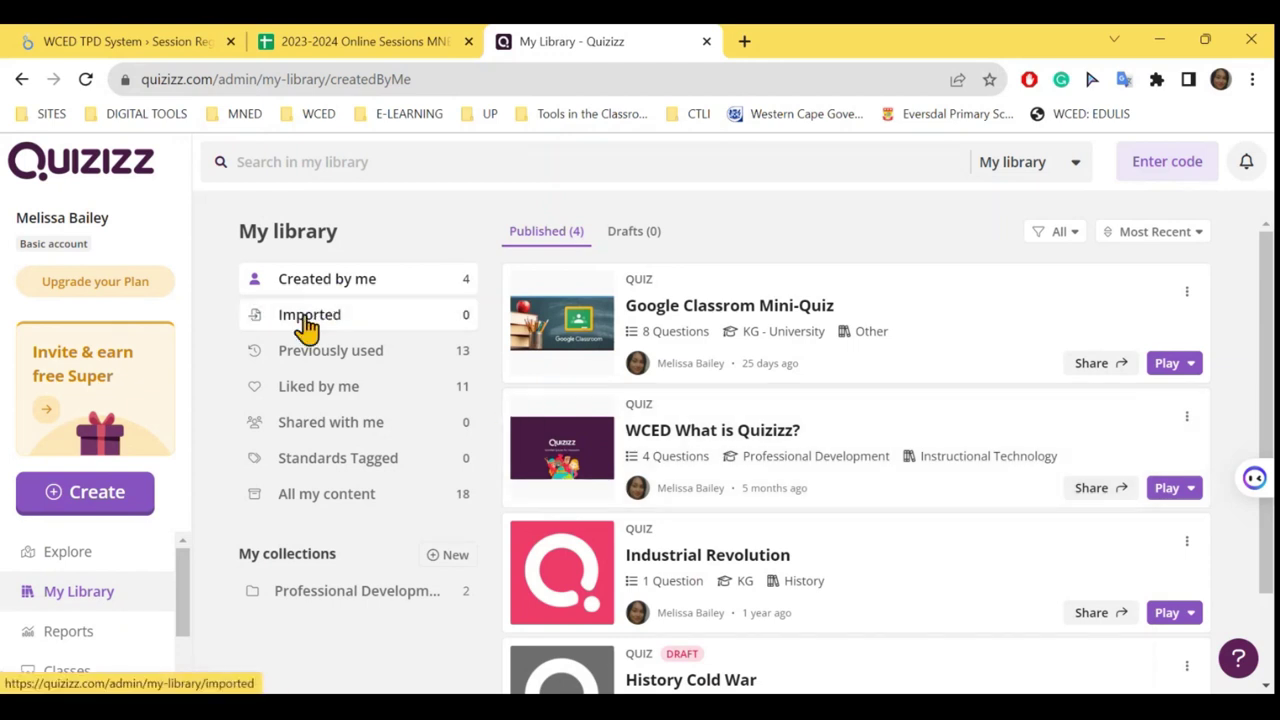
# Step: Show the previously used quizzes in My Library and look through the whole list
pyautogui.click(338, 364)
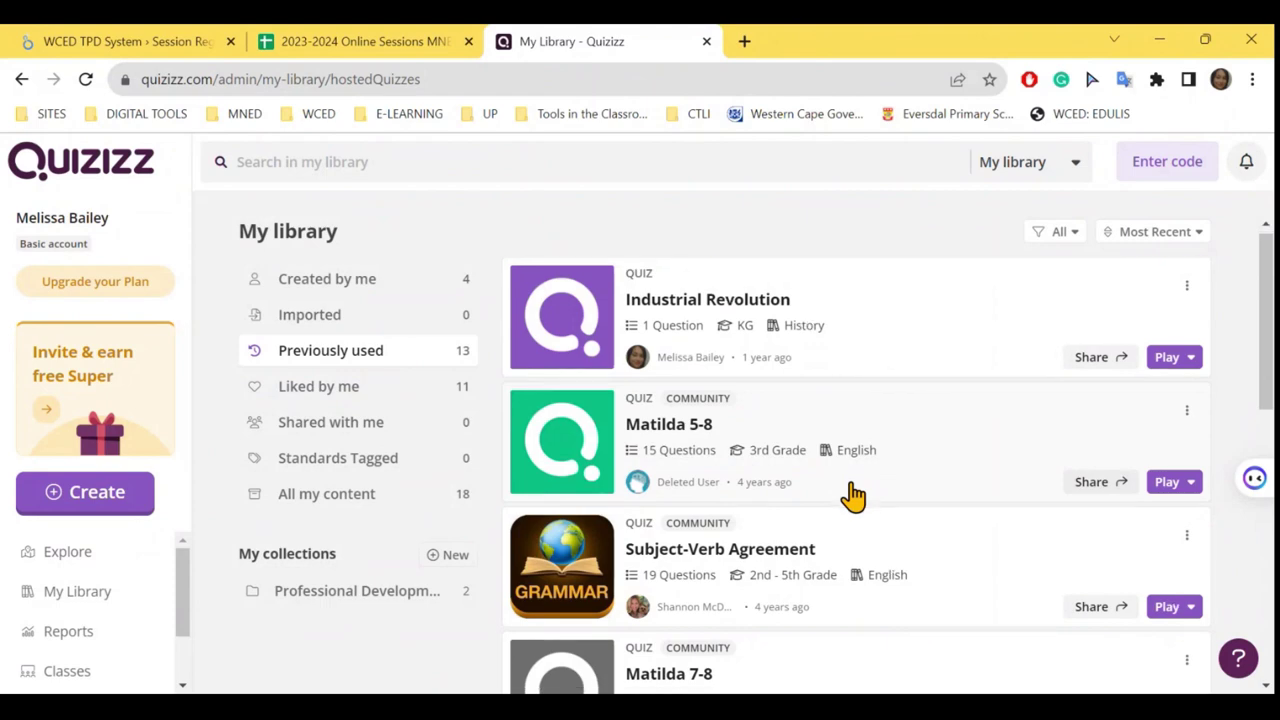
pyautogui.scroll(-4, 853, 495)
pyautogui.scroll(-5, 853, 495)
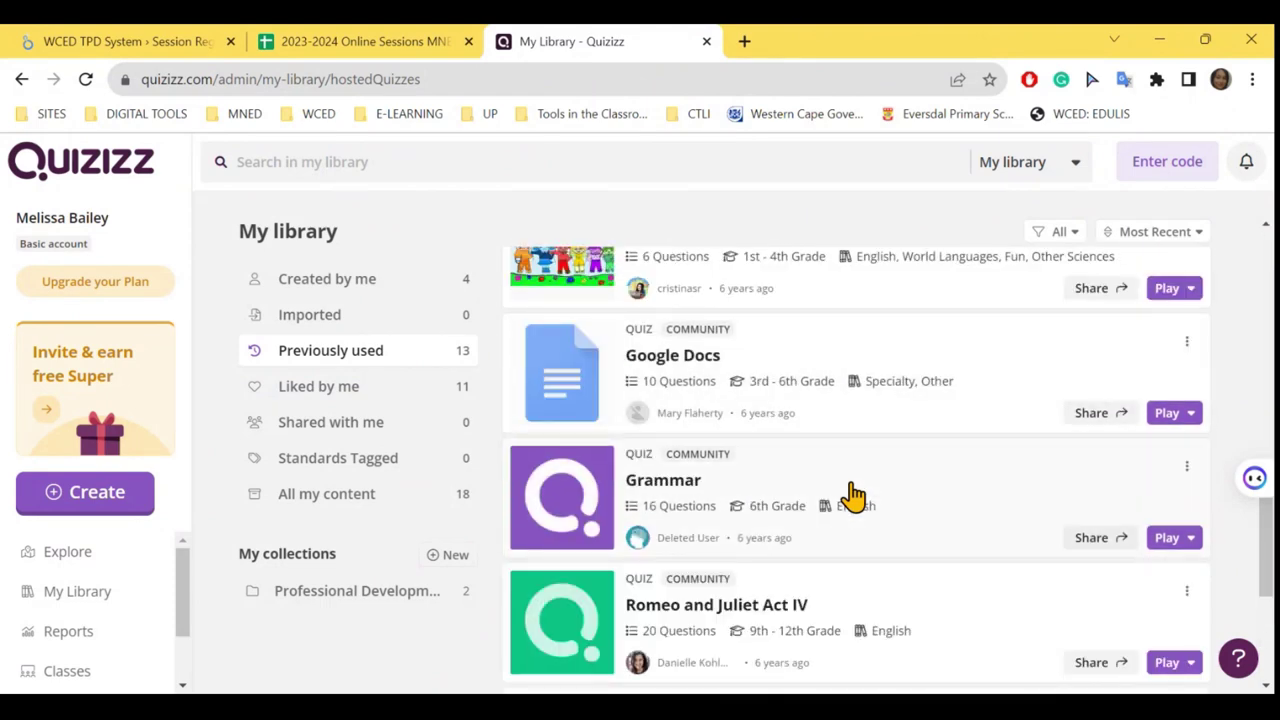
pyautogui.scroll(-3, 853, 495)
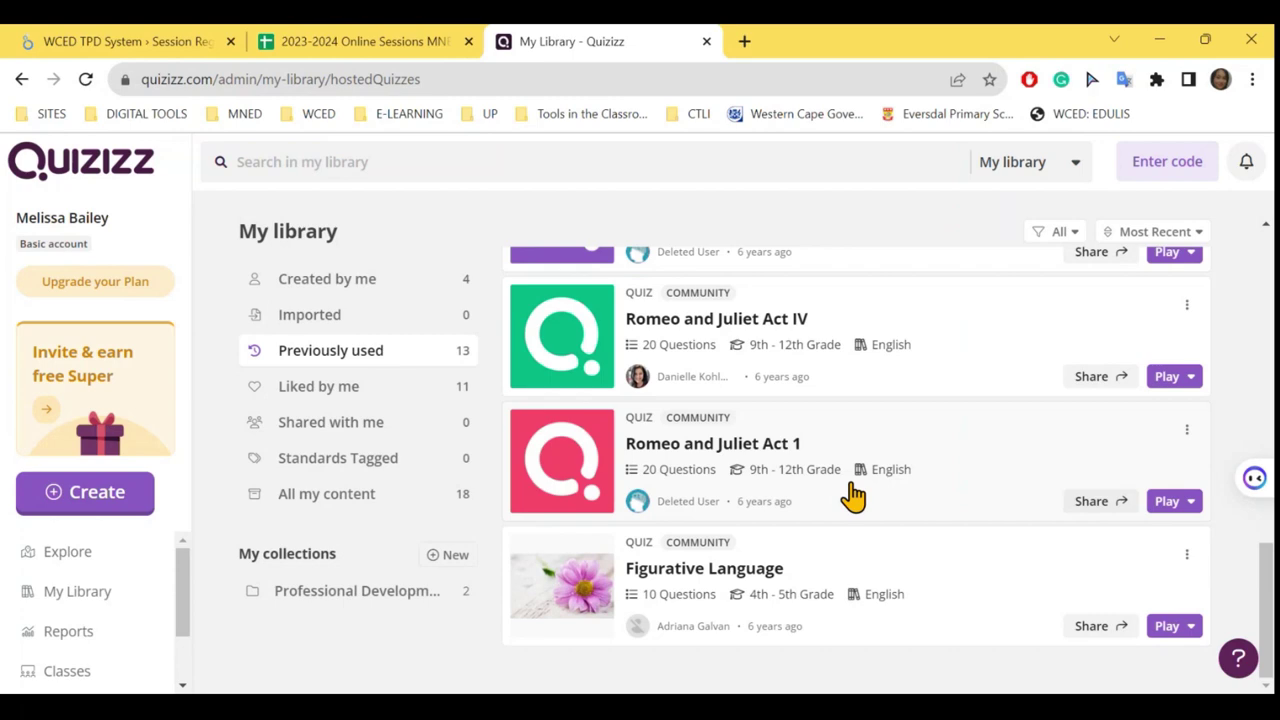
pyautogui.scroll(10, 853, 495)
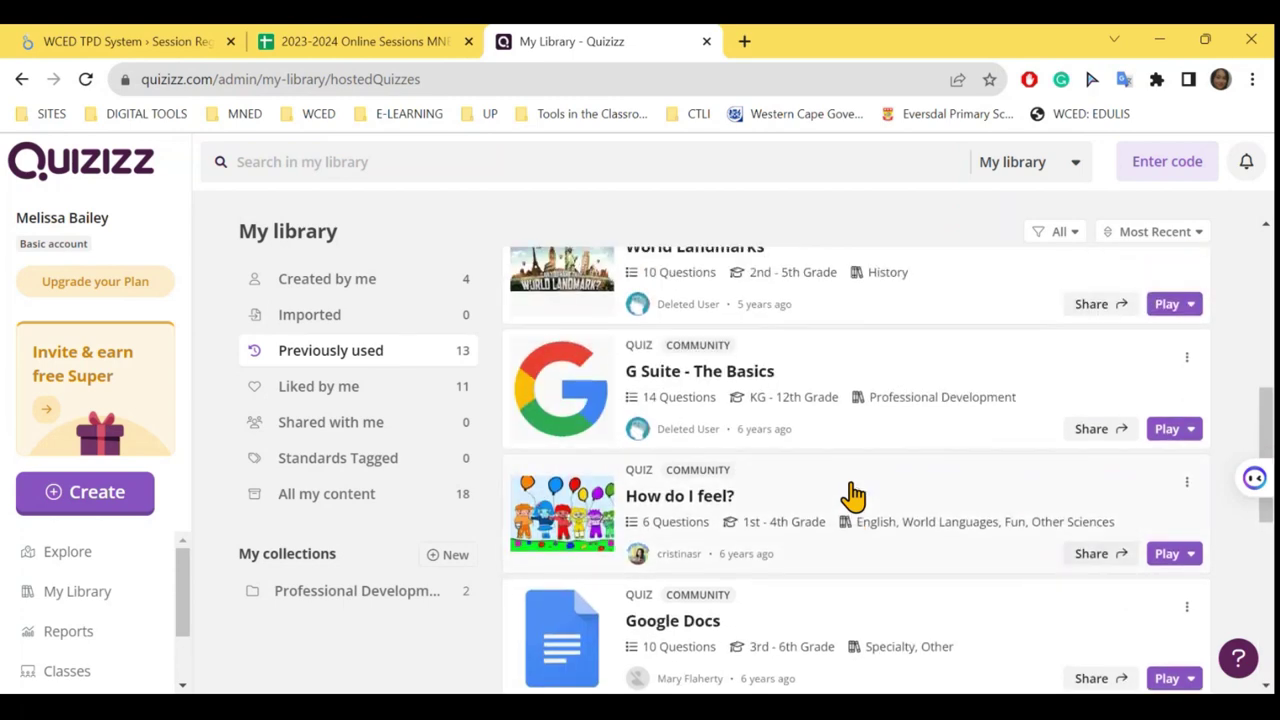
pyautogui.scroll(1, 853, 495)
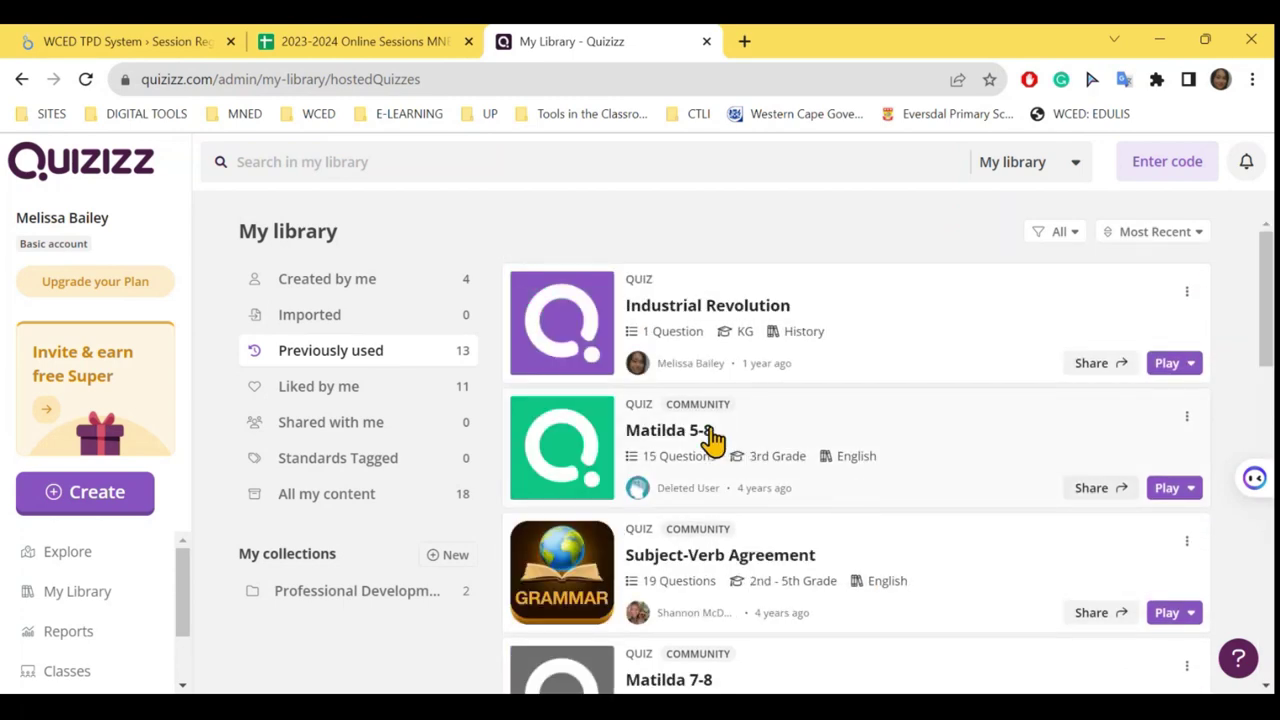
# Step: Open the Matilda 5-8 quiz from the previously used list and review its questions and answer choices
pyautogui.click(712, 437)
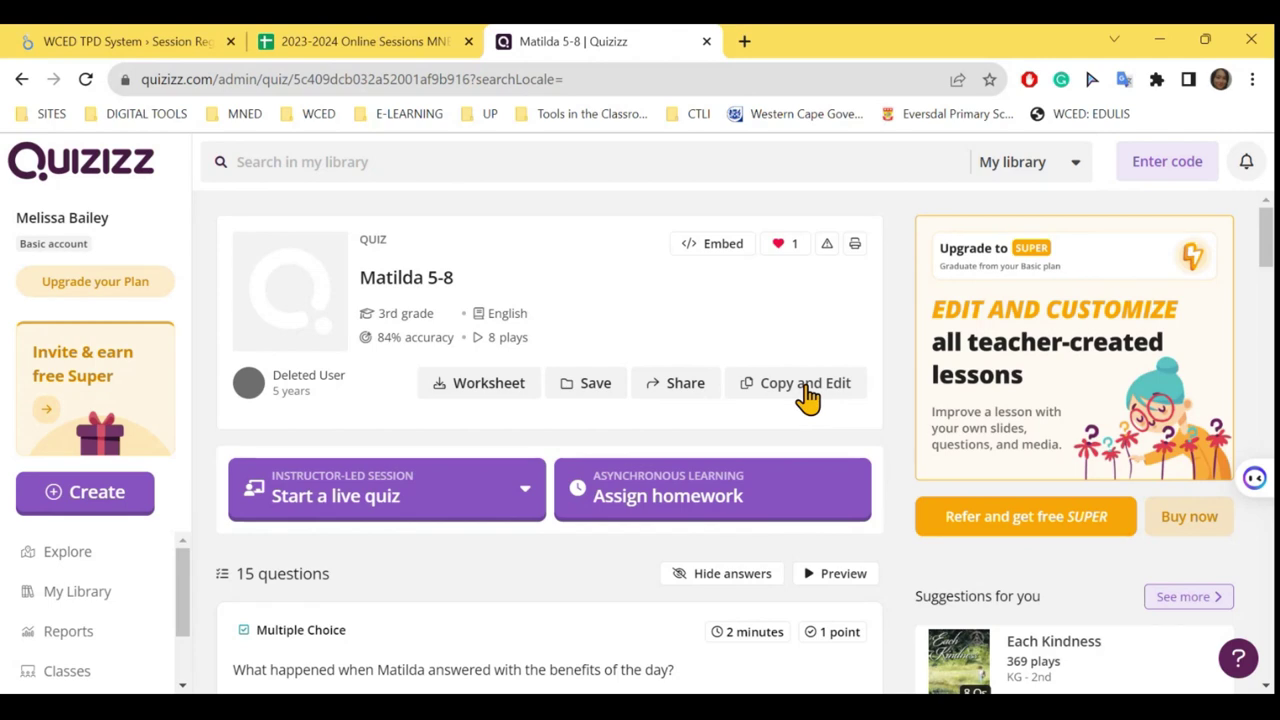
pyautogui.scroll(-2, 808, 397)
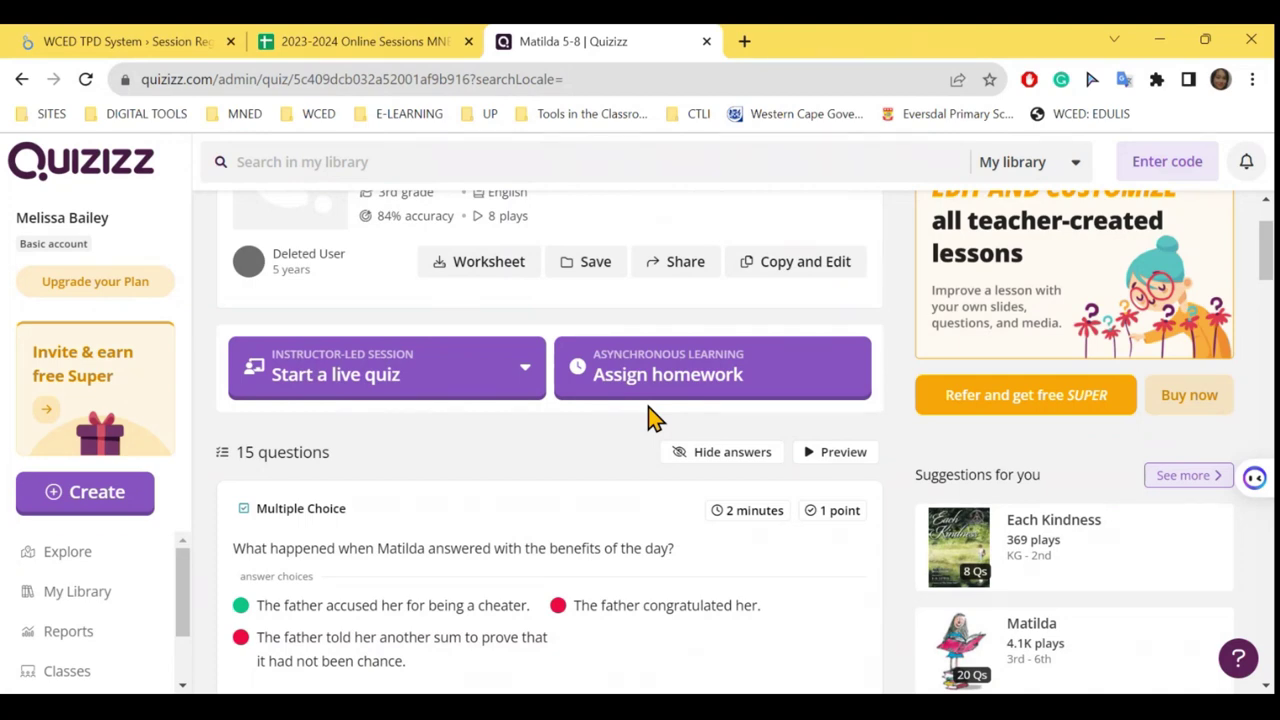
pyautogui.scroll(-5, 650, 418)
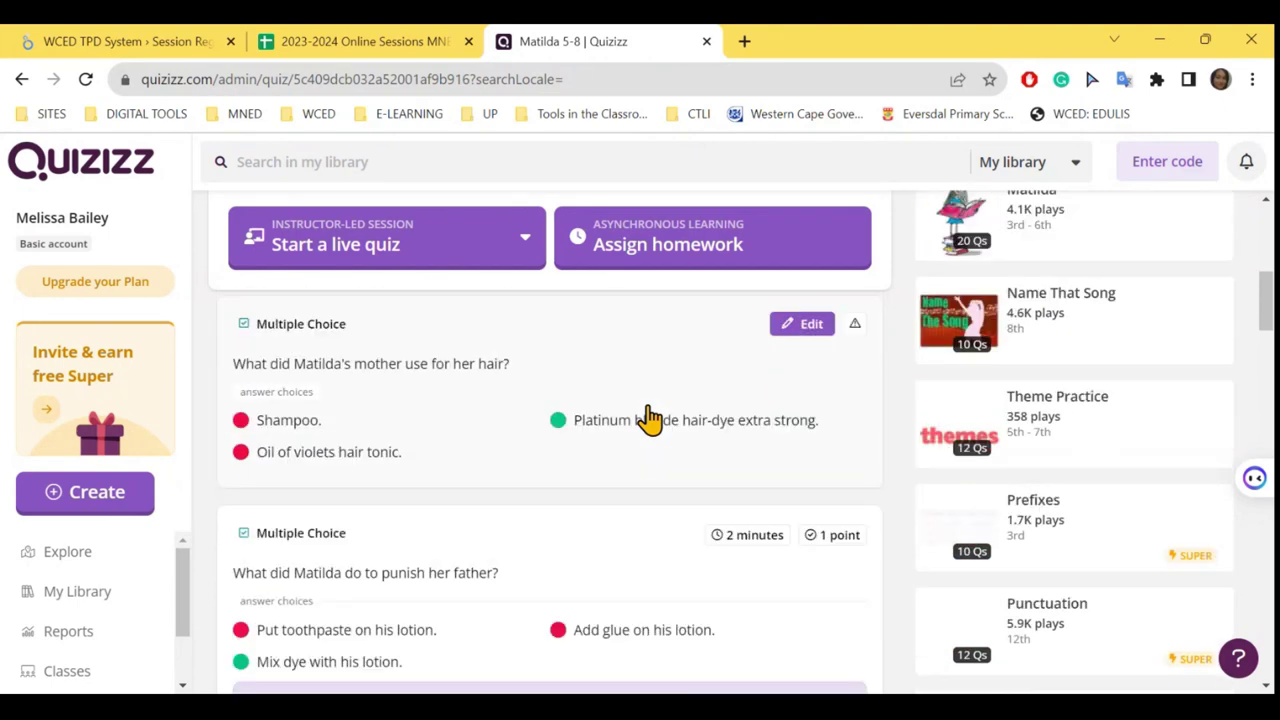
pyautogui.scroll(-4, 650, 418)
pyautogui.scroll(-2, 650, 418)
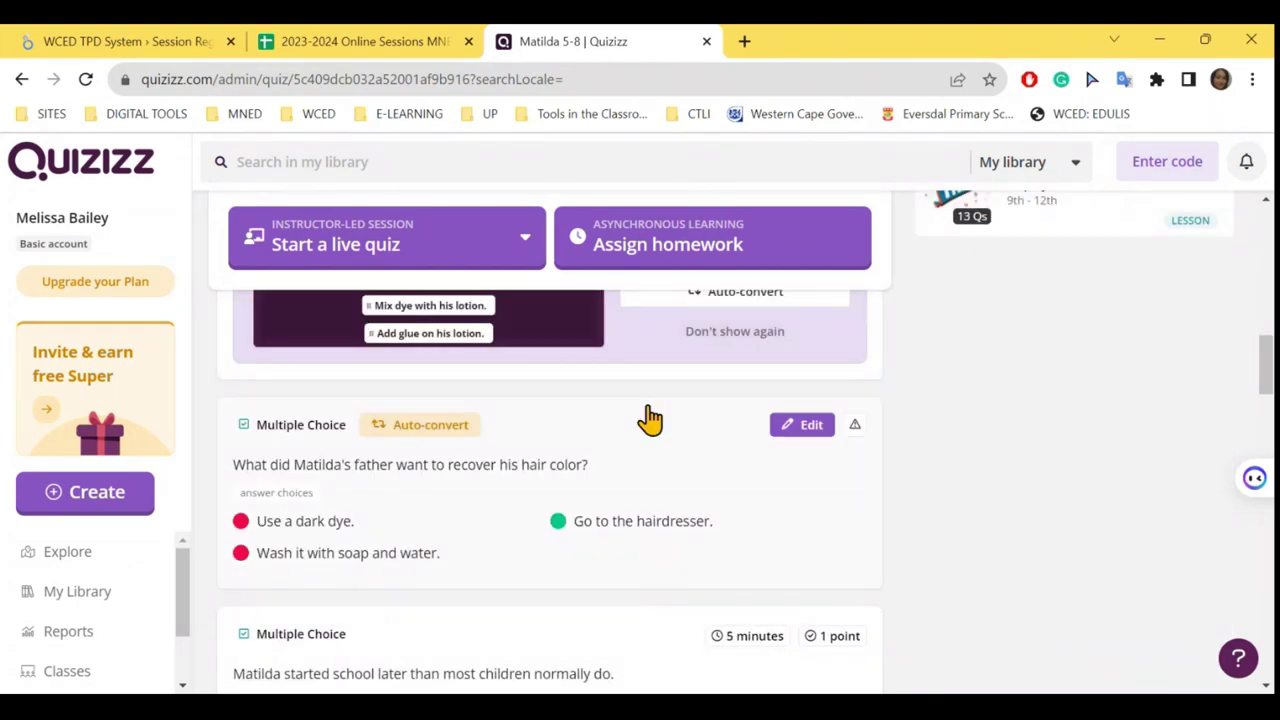
pyautogui.scroll(-2, 650, 418)
# Step: Open the question "Matilda started school later than most children normally do." for editing, view the available question types, and return to the quiz overview
pyautogui.moveTo(846, 449)
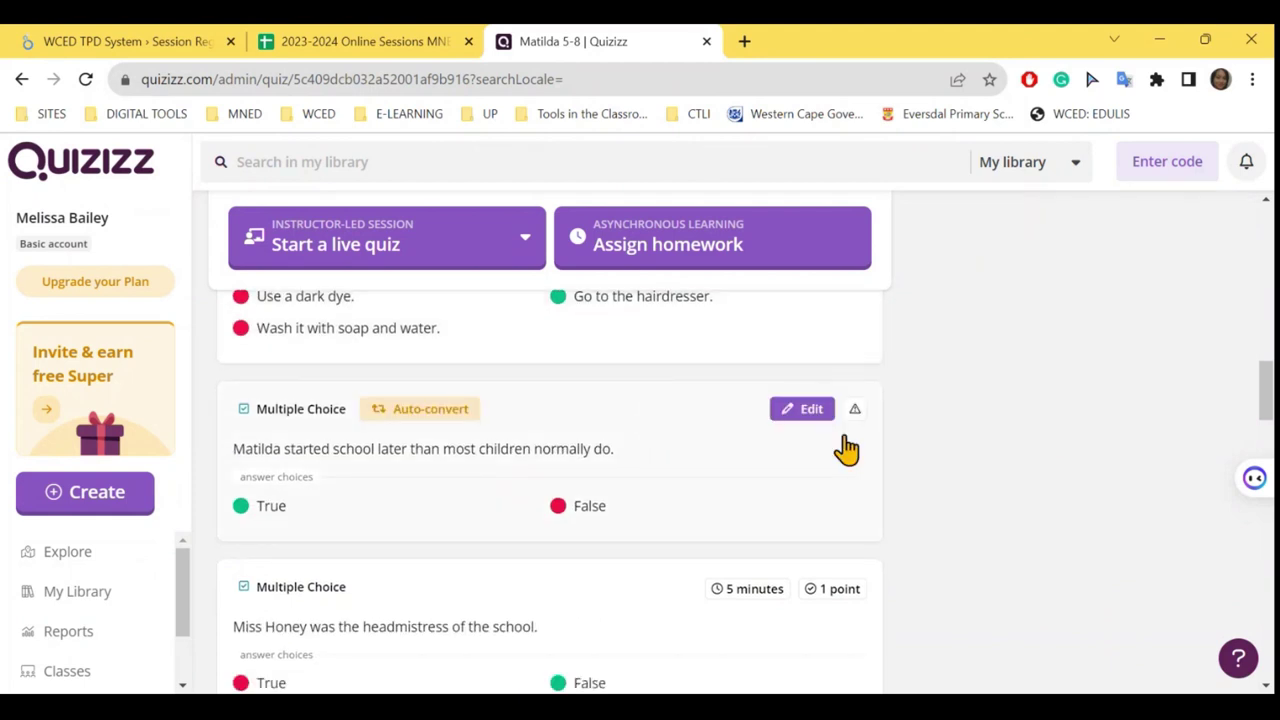
pyautogui.click(797, 412)
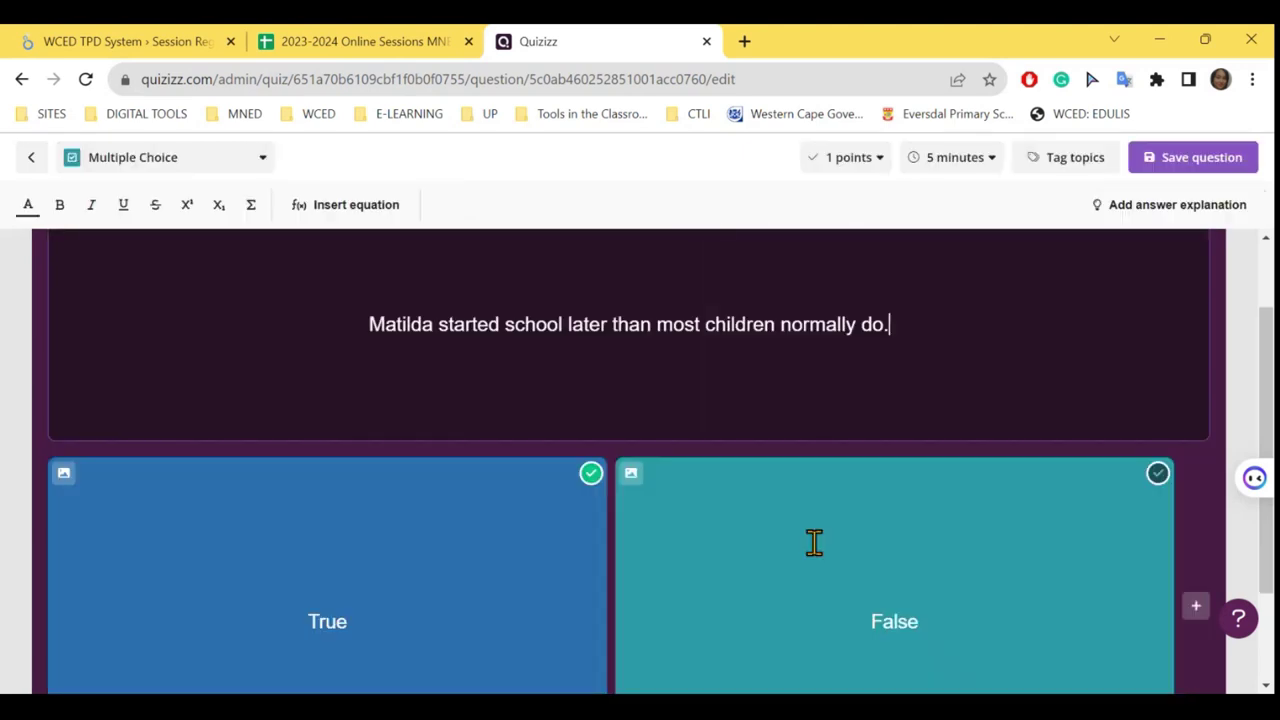
pyautogui.scroll(-2, 814, 542)
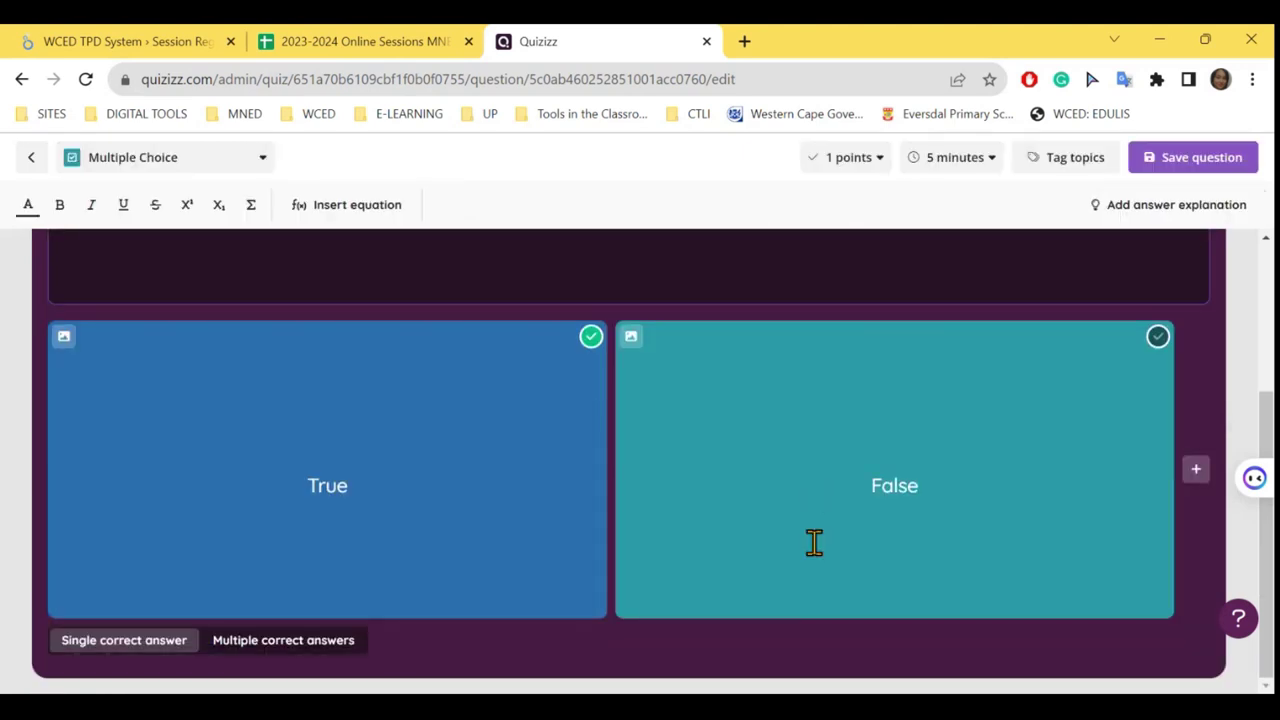
pyautogui.scroll(3, 814, 542)
pyautogui.click(263, 160)
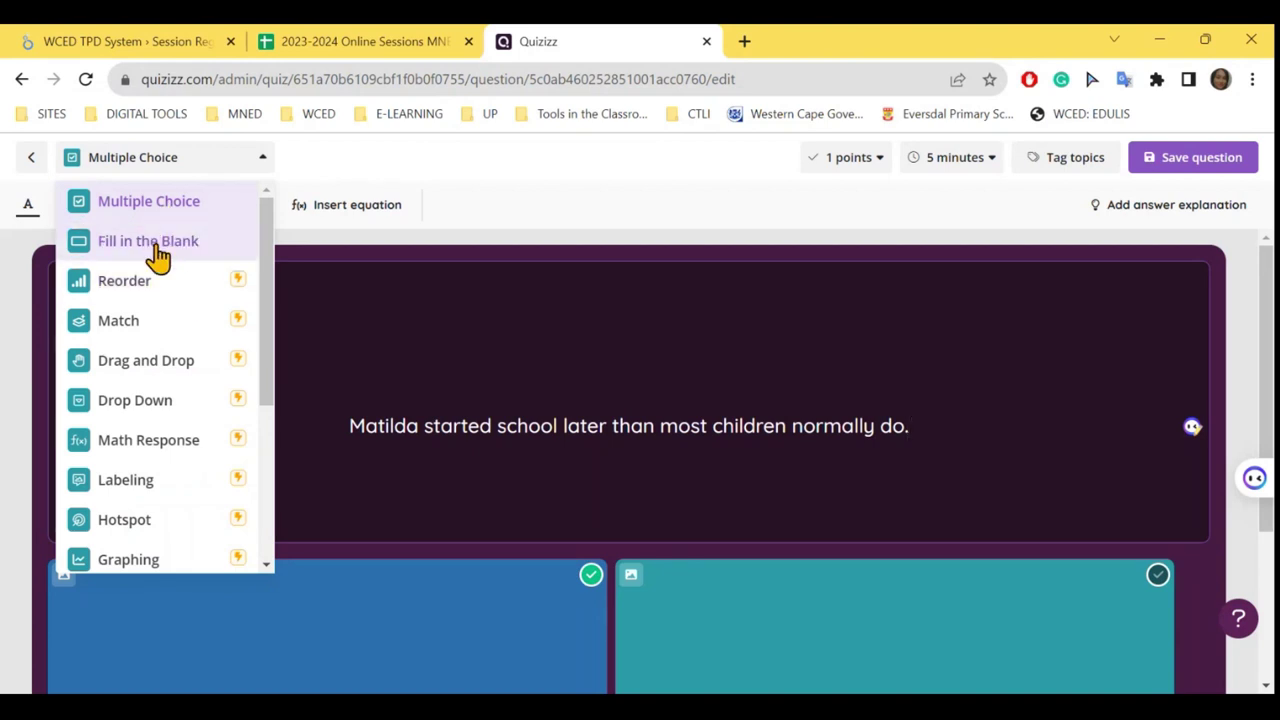
pyautogui.moveTo(268, 277); pyautogui.dragTo(220, 149)
pyautogui.click(17, 160)
pyautogui.click(17, 160)
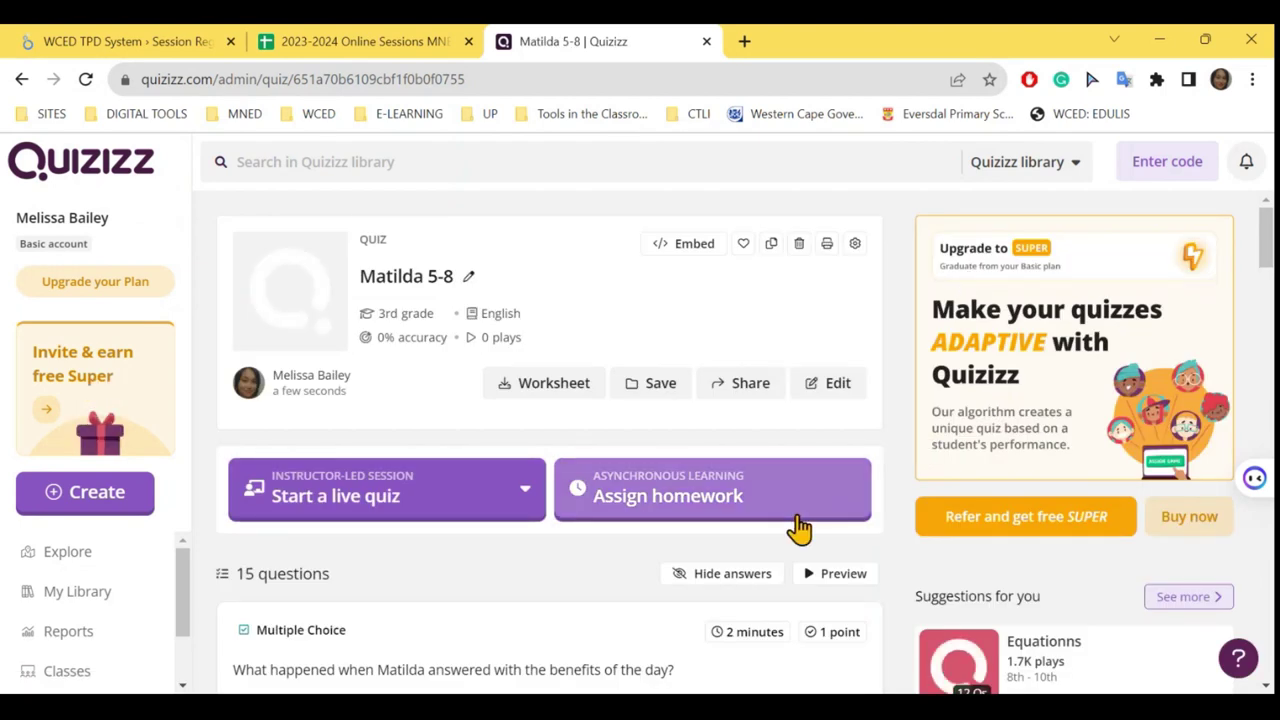
# Step: Set up an instructor-led live session of the Matilda 5-8 quiz in Paper mode
pyautogui.click(521, 493)
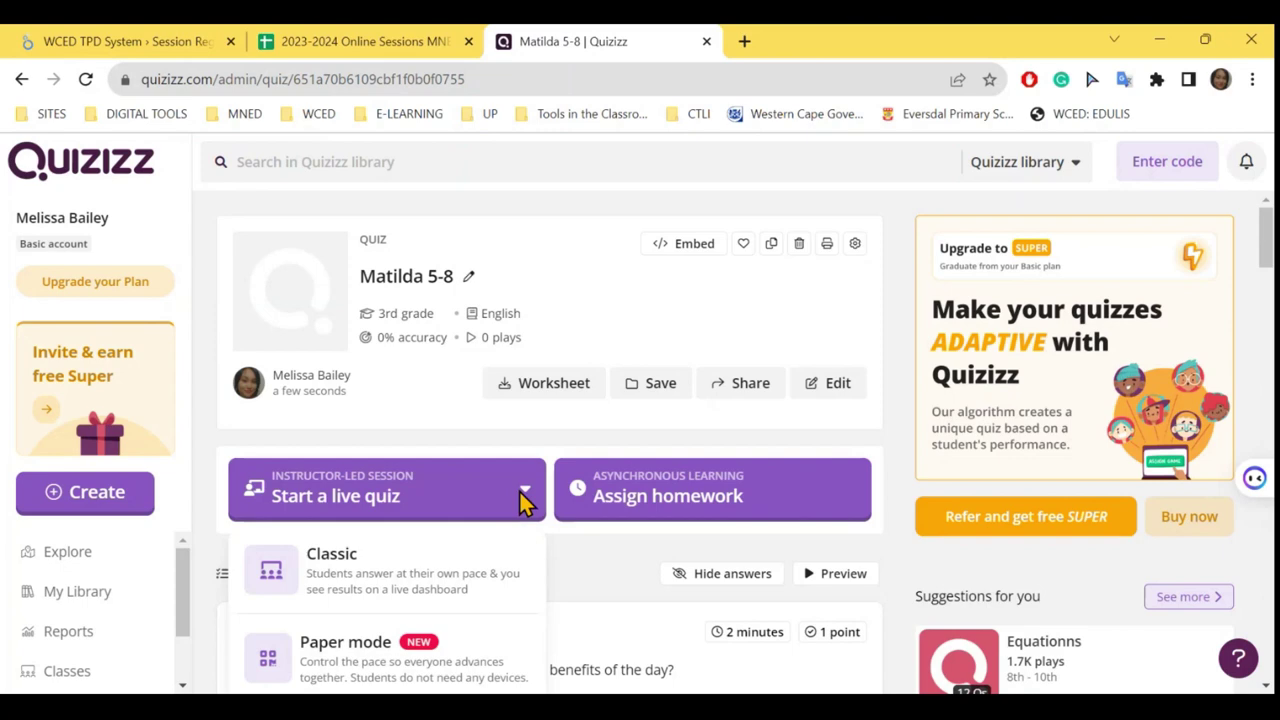
pyautogui.scroll(-2, 489, 413)
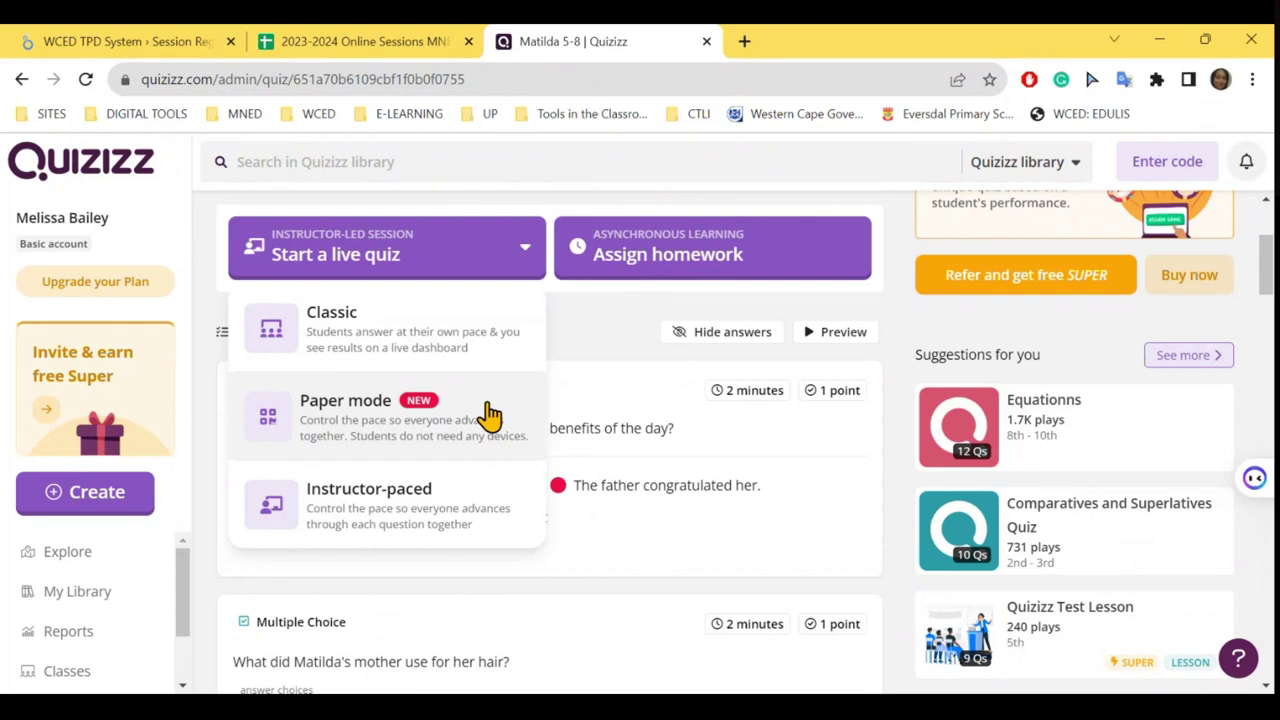
pyautogui.click(490, 413)
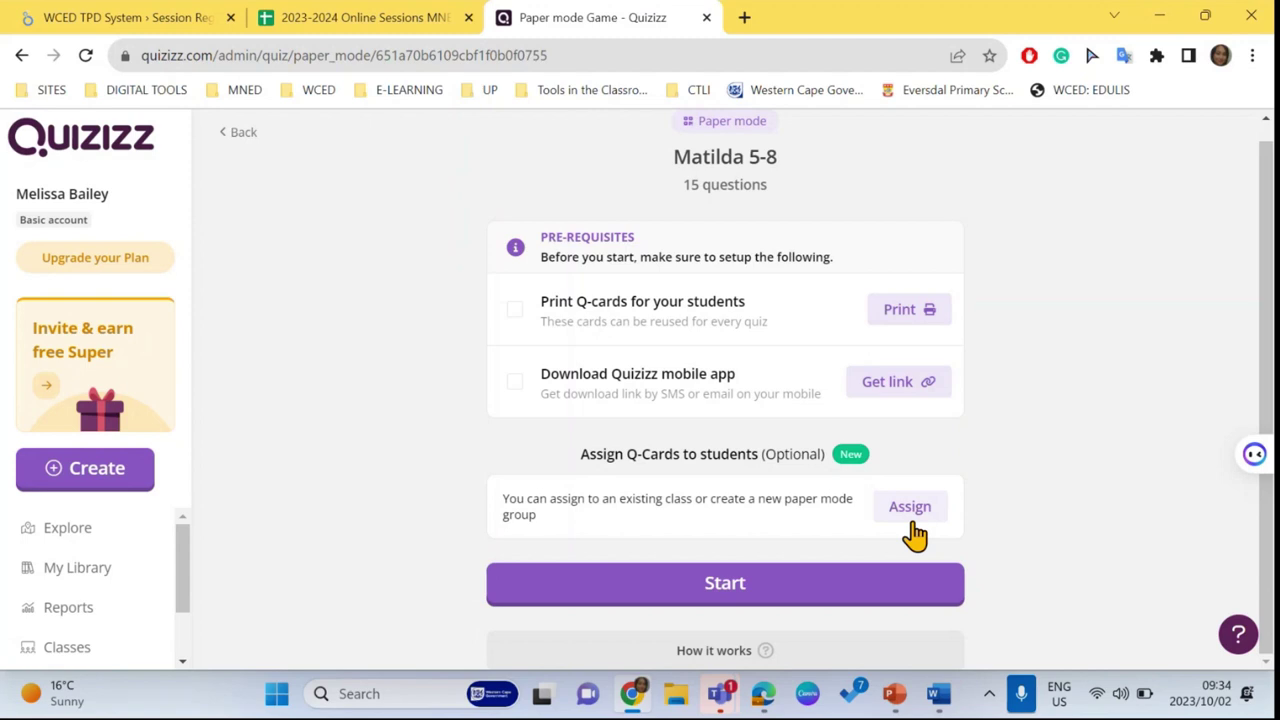
# Step: Review the content creation and import options, and start a new blank quiz
pyautogui.click(85, 470)
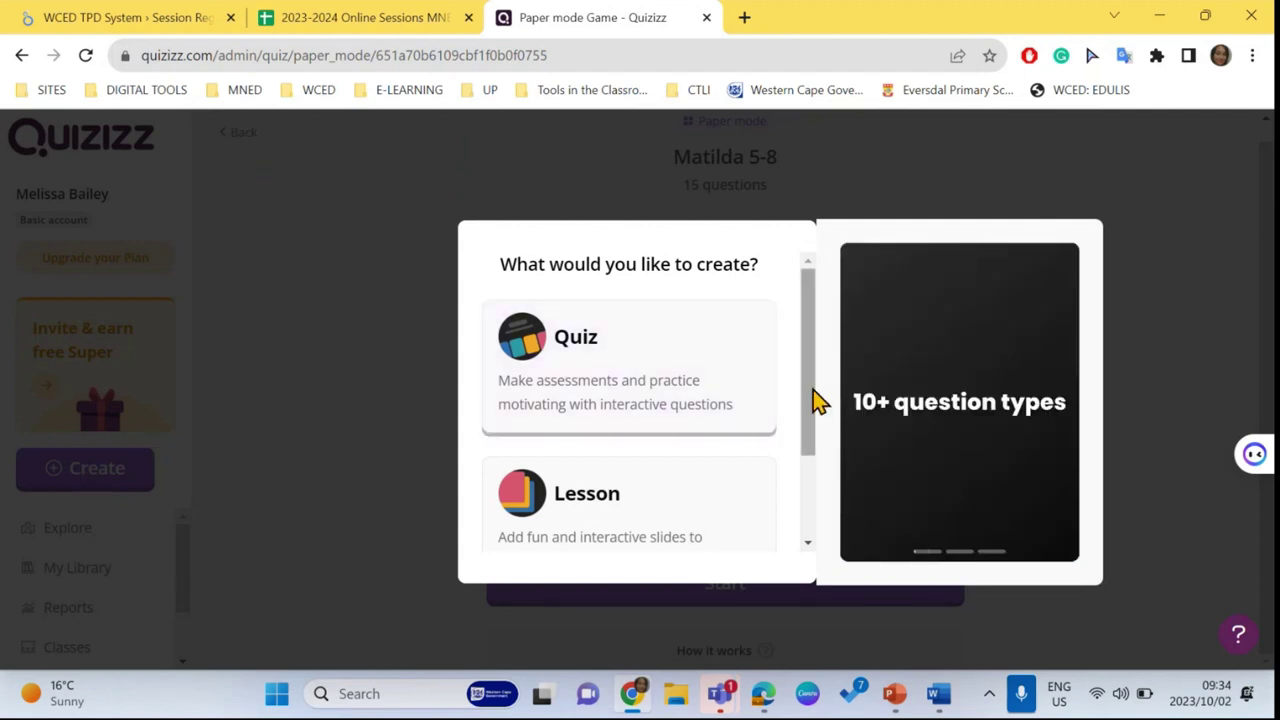
pyautogui.moveTo(814, 400); pyautogui.dragTo(811, 557)
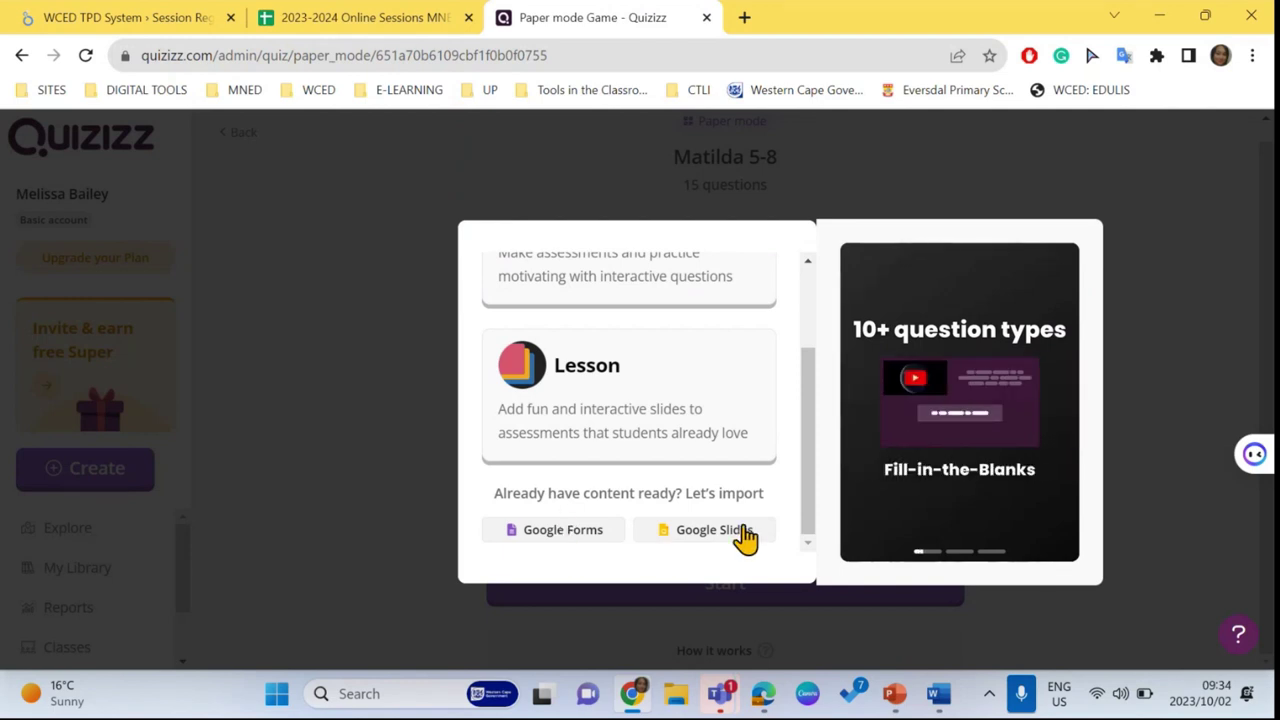
pyautogui.scroll(5, 740, 520)
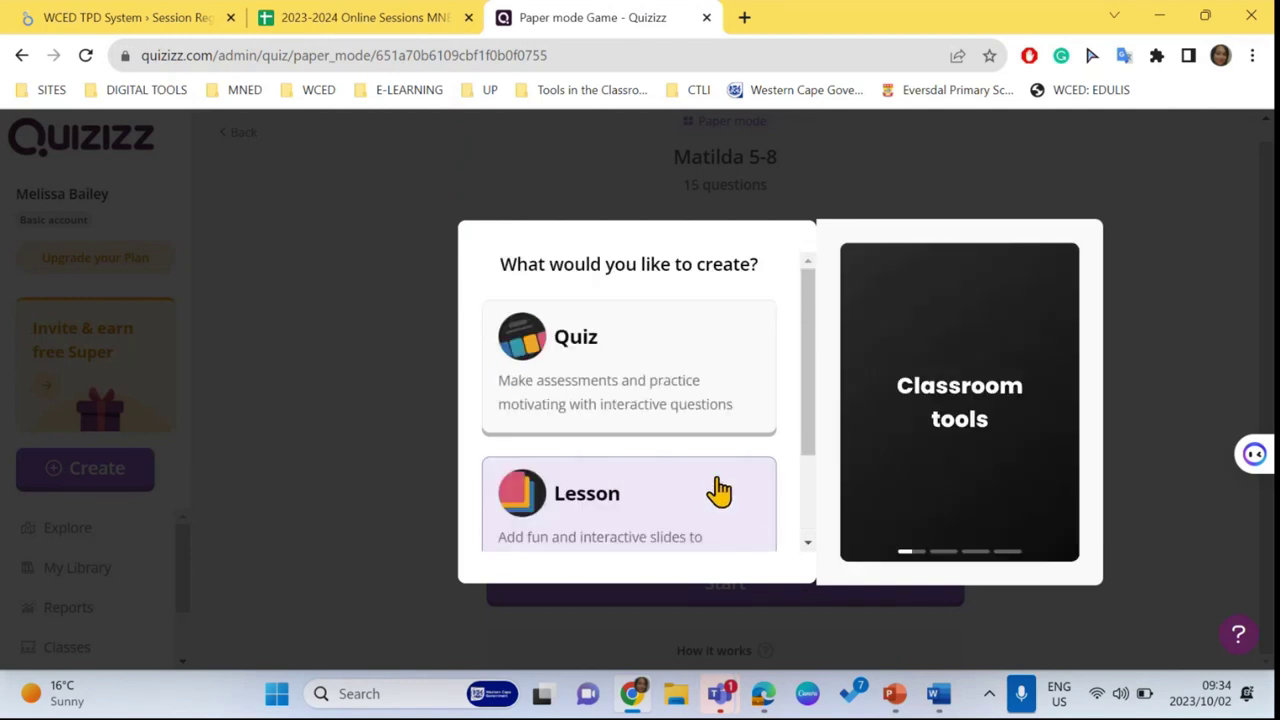
pyautogui.click(658, 349)
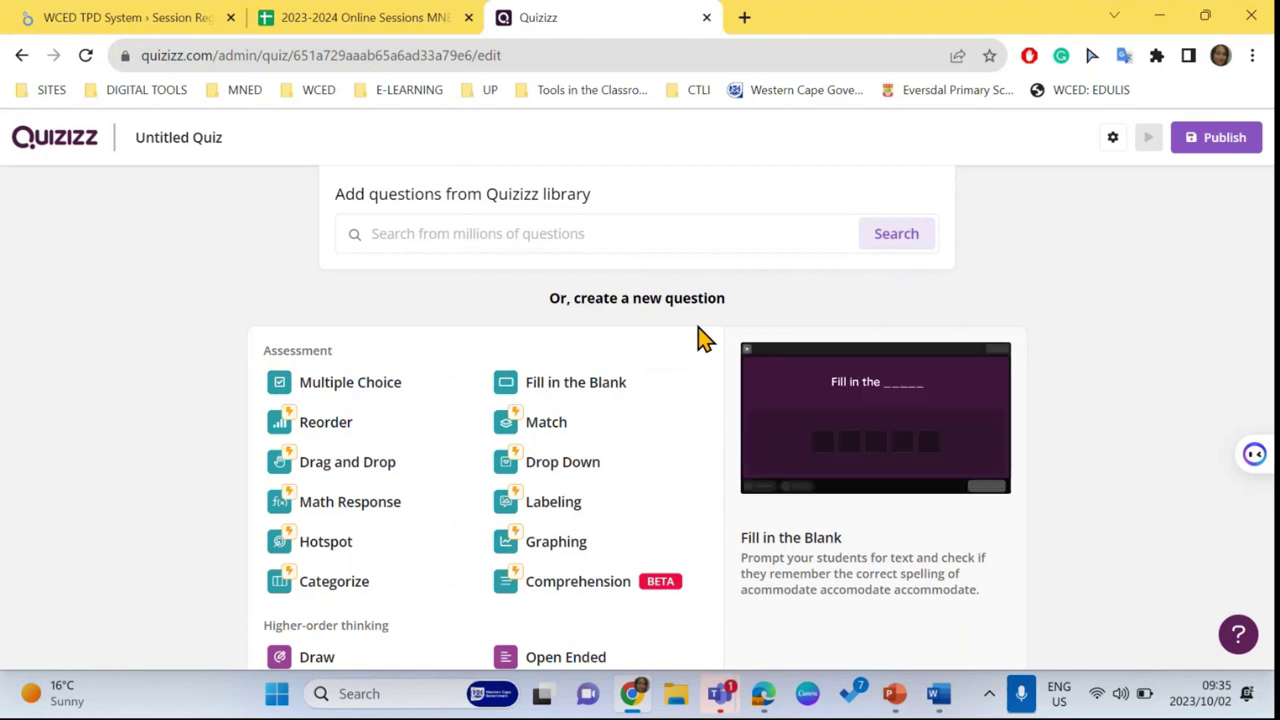
# Step: Look through the question types and import options offered for the new untitled quiz
pyautogui.scroll(-2, 855, 508)
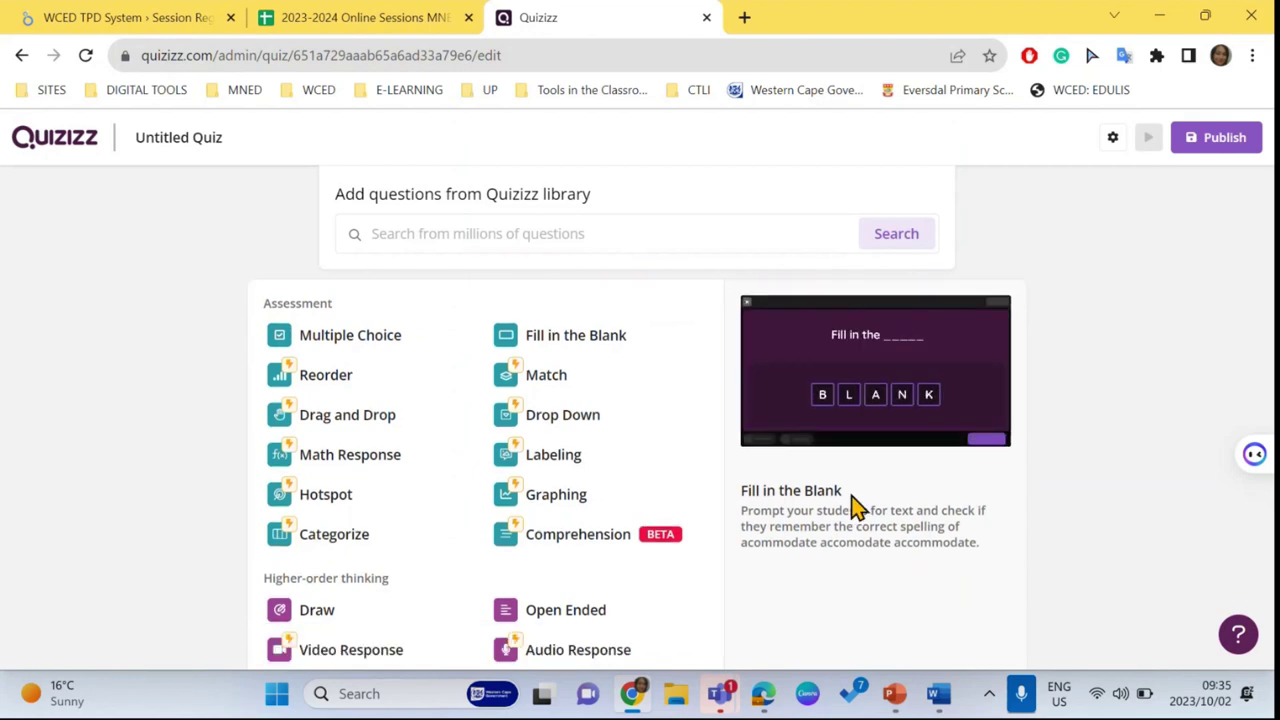
pyautogui.scroll(2, 855, 508)
pyautogui.scroll(-3, 855, 508)
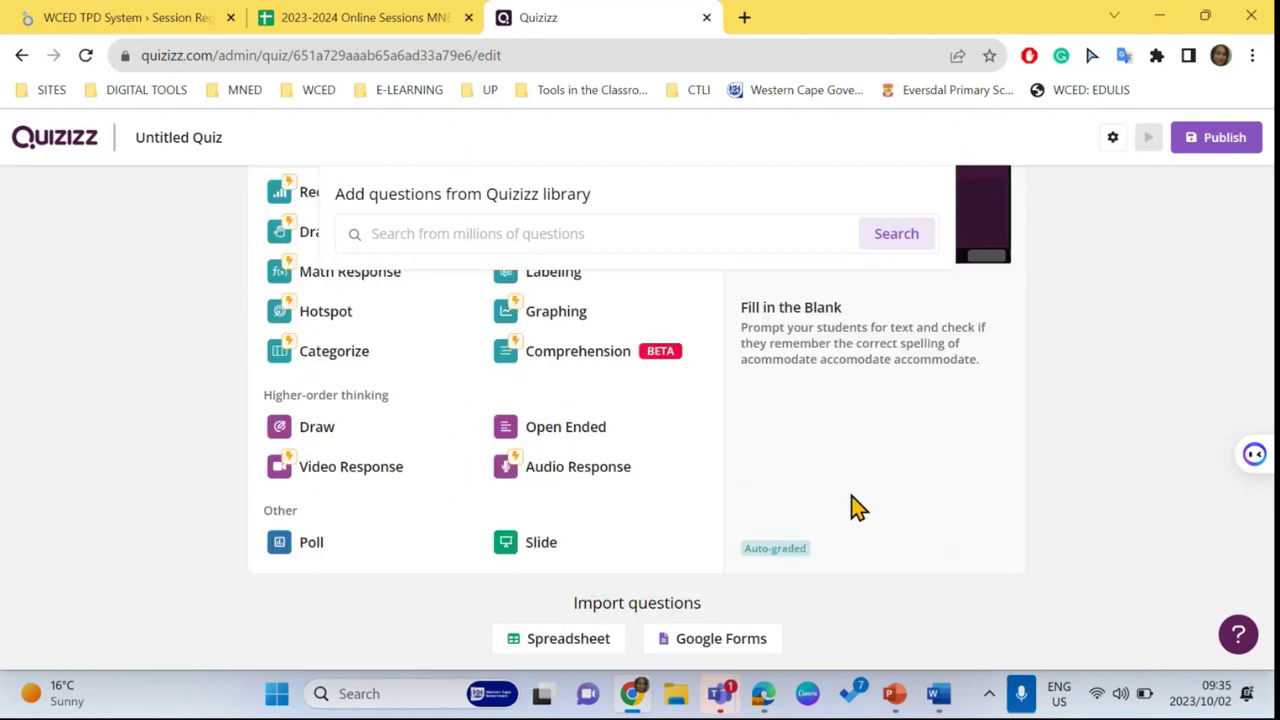
pyautogui.scroll(3, 766, 549)
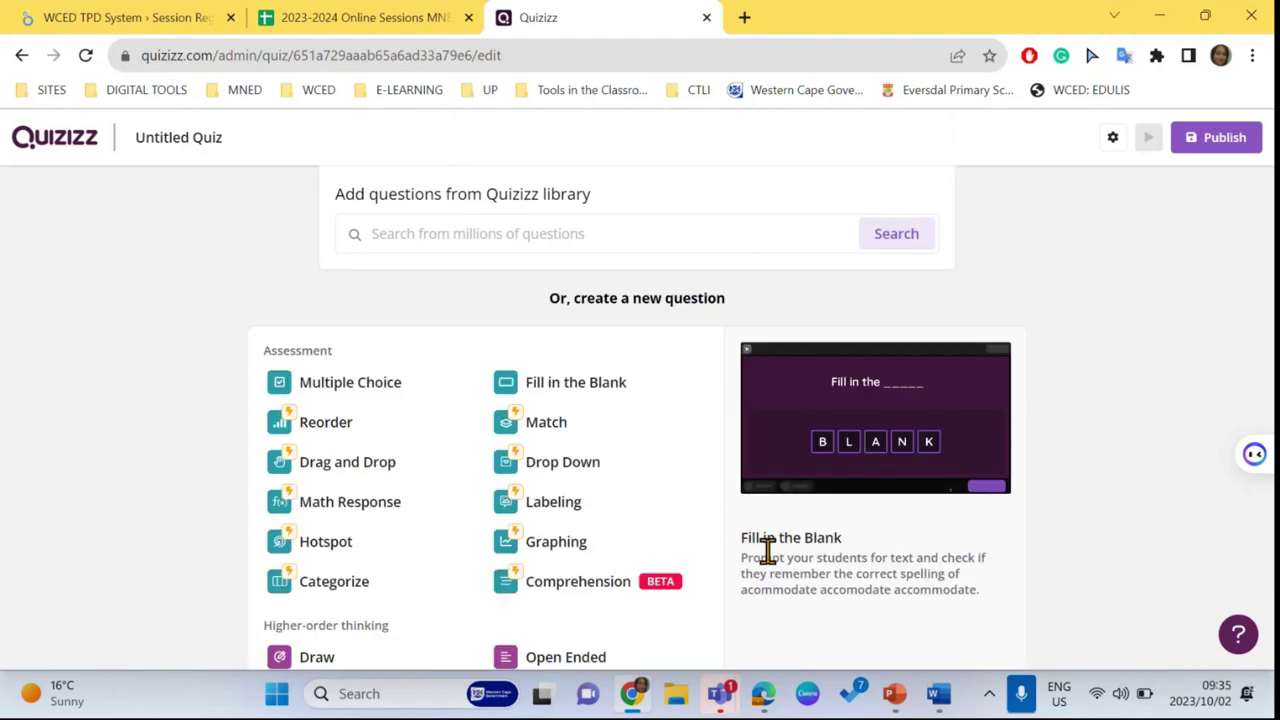
# Step: Add a multiple-choice question to the untitled quiz and look over its time-limit, text formatting and audio options
pyautogui.click(340, 400)
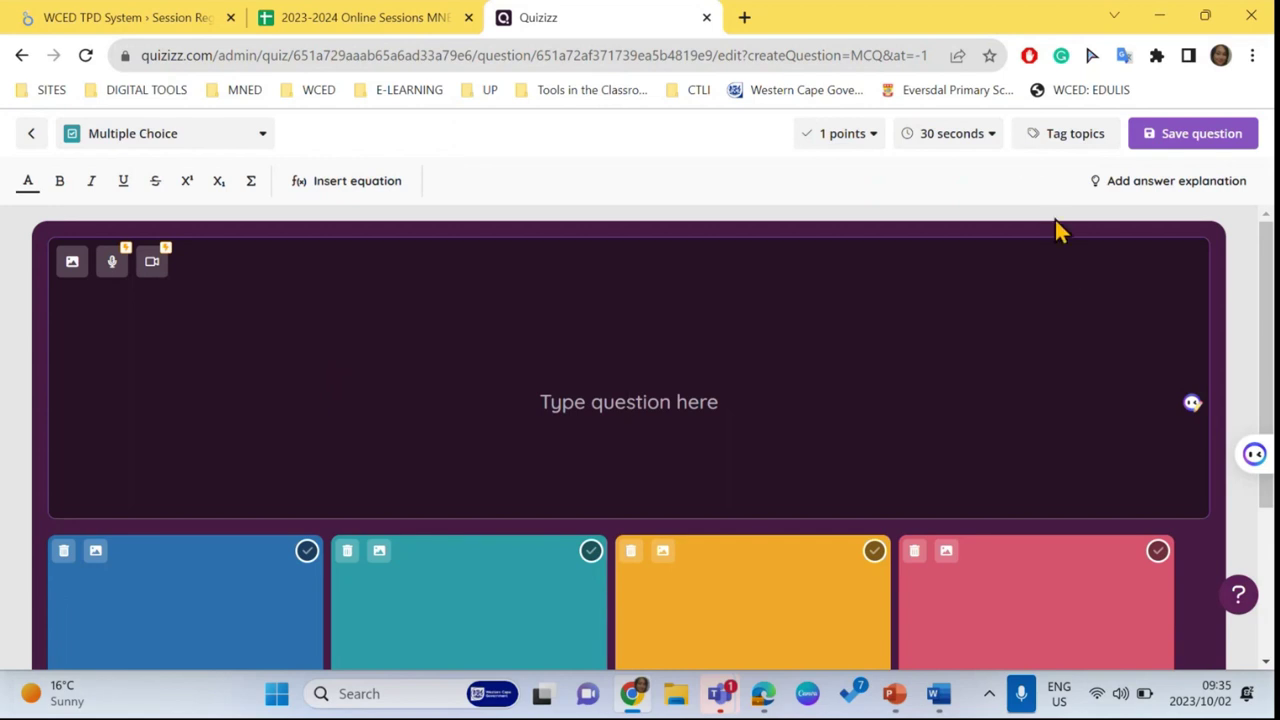
pyautogui.click(998, 137)
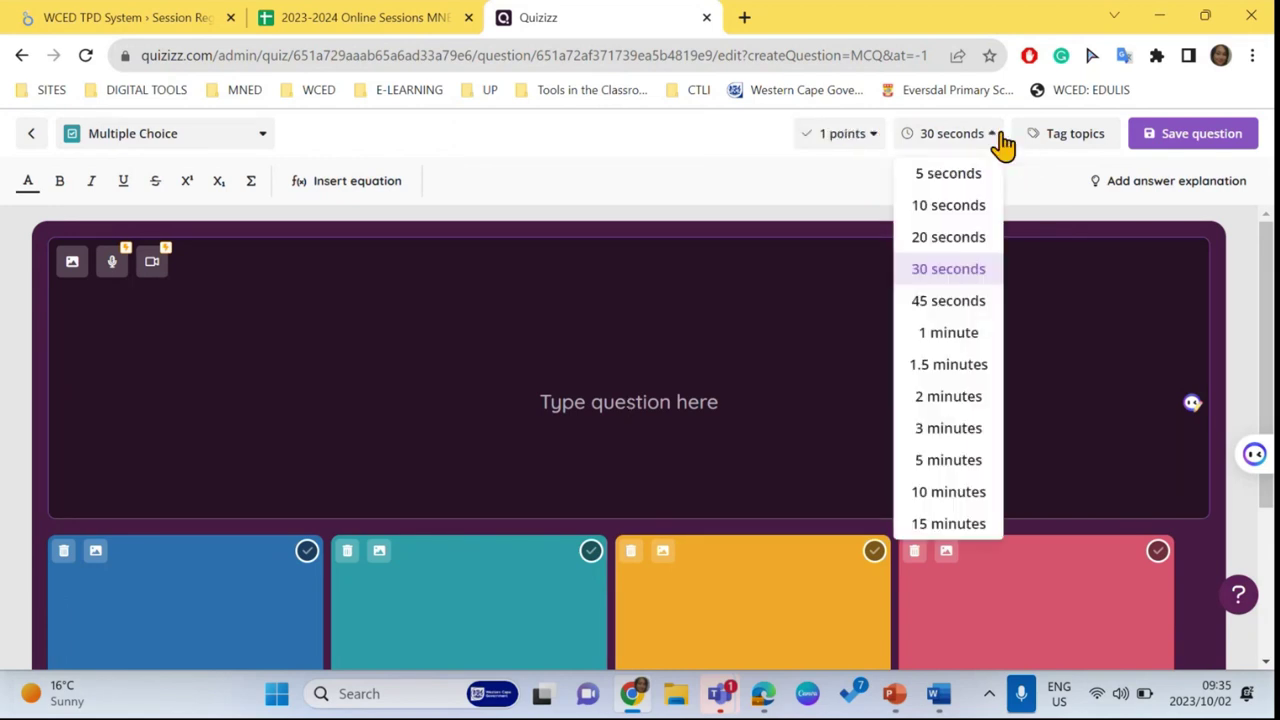
pyautogui.click(1000, 140)
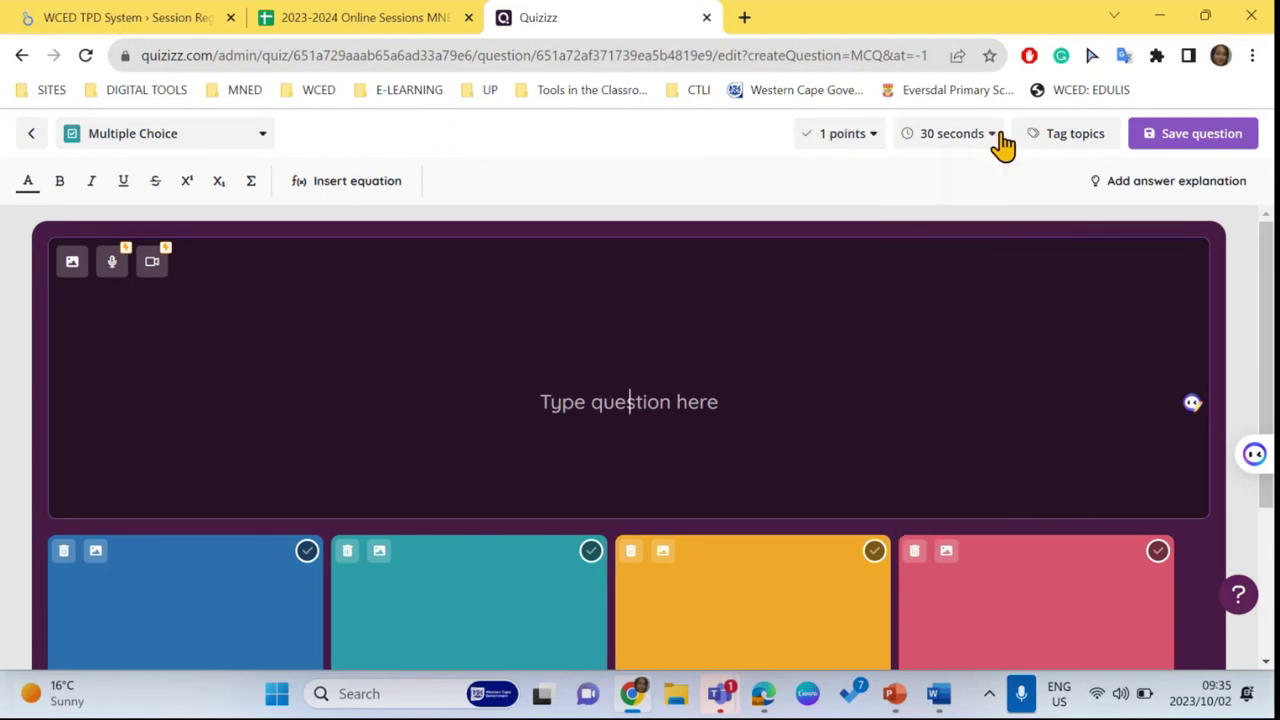
pyautogui.click(55, 188)
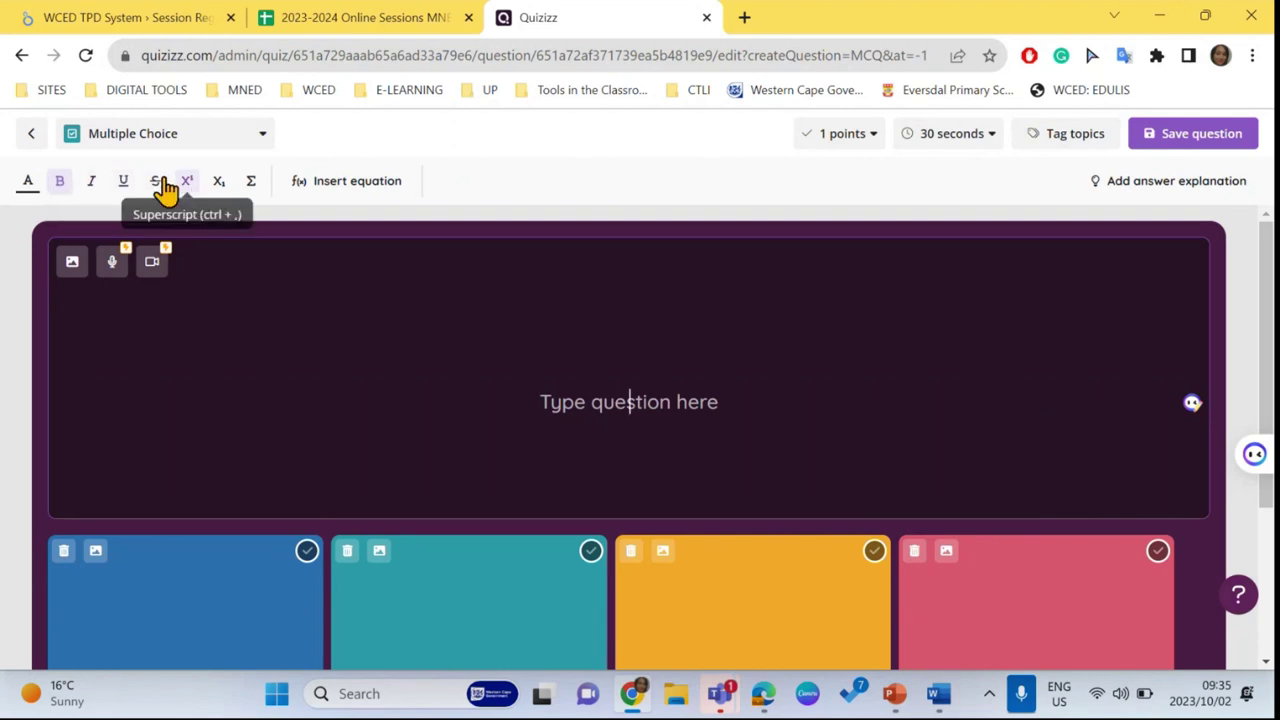
pyautogui.click(113, 272)
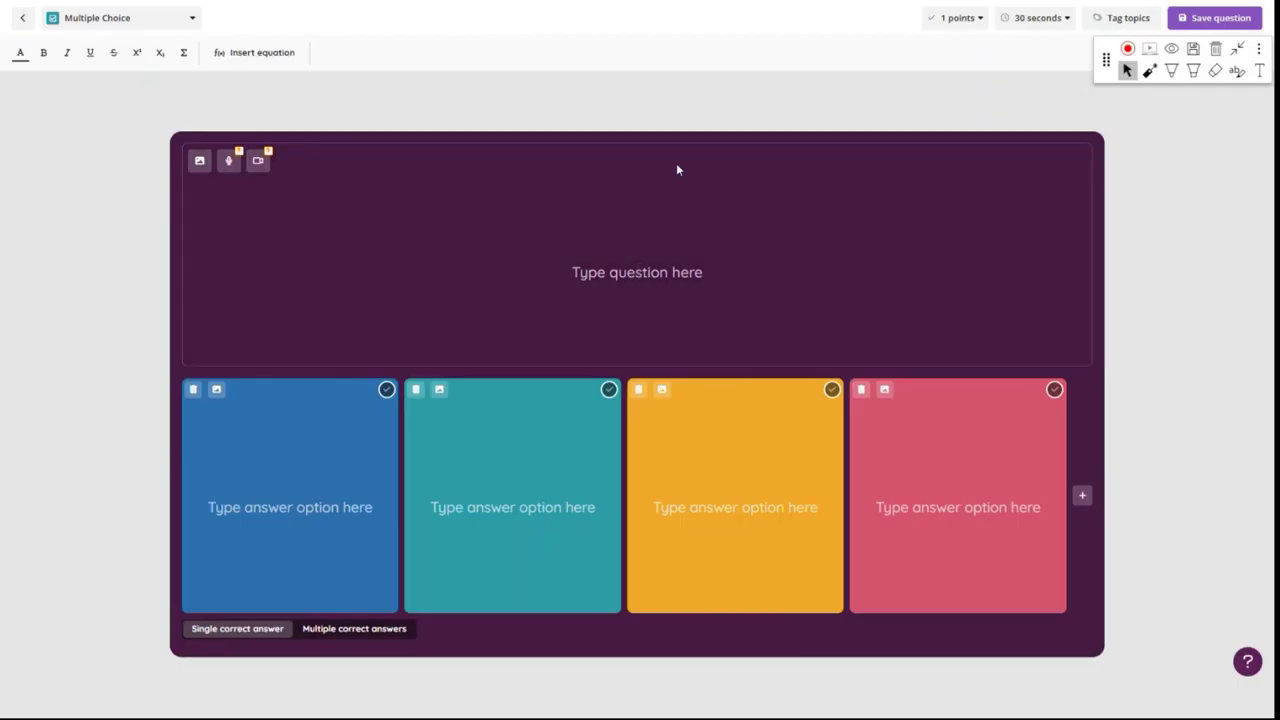
# Step: Enter the question "Who wrote Romeo and Juliet?" and auto-generate all of its answer options
pyautogui.click(640, 286)
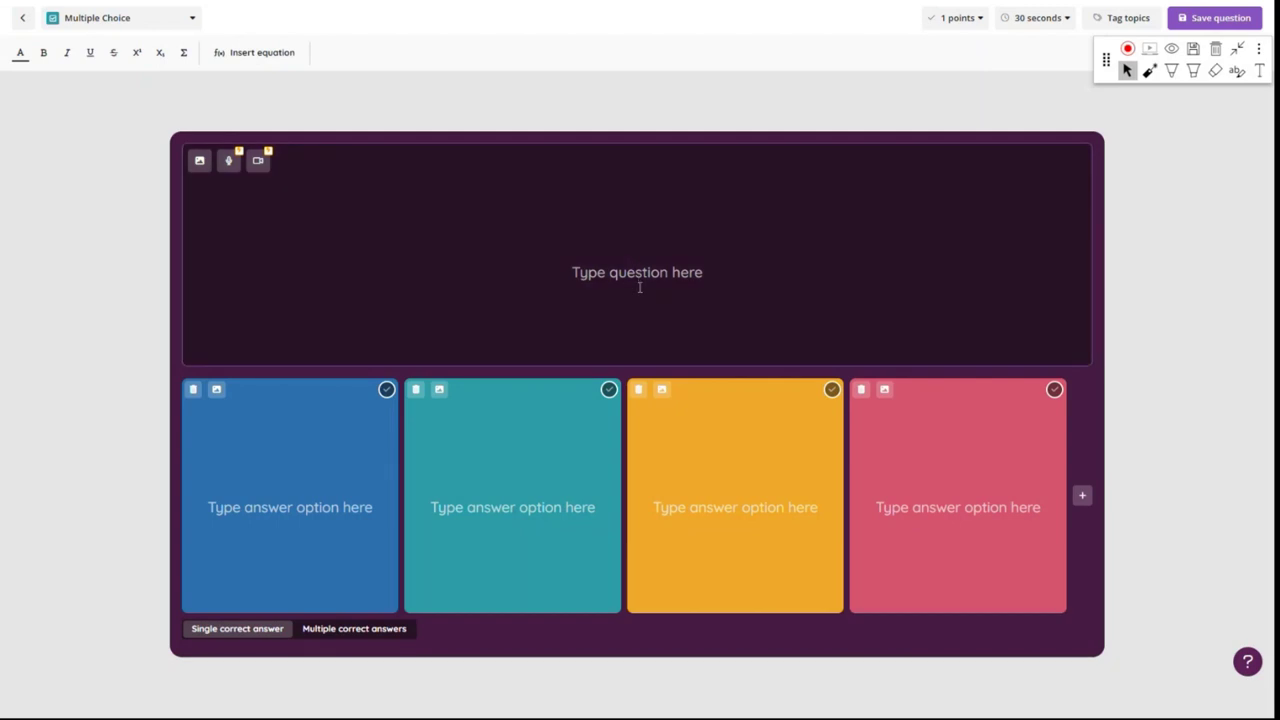
pyautogui.write('Who wrote Romeo and Juliet?')
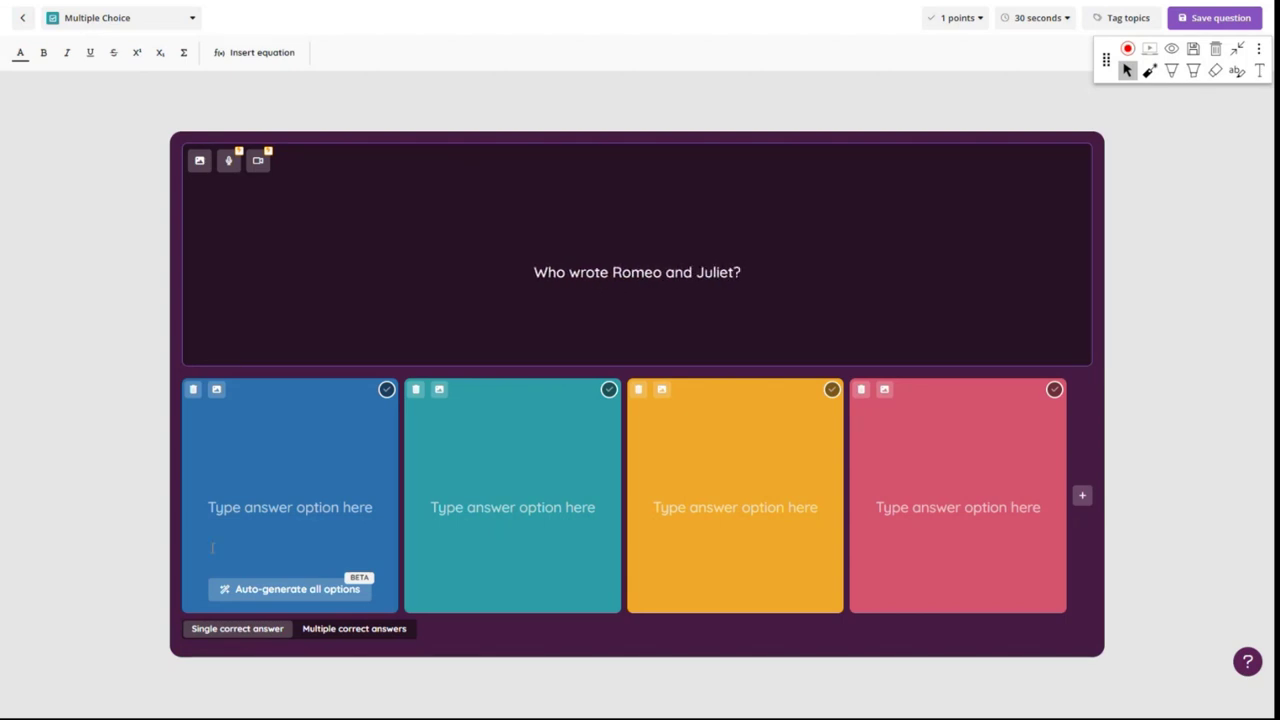
pyautogui.click(284, 517)
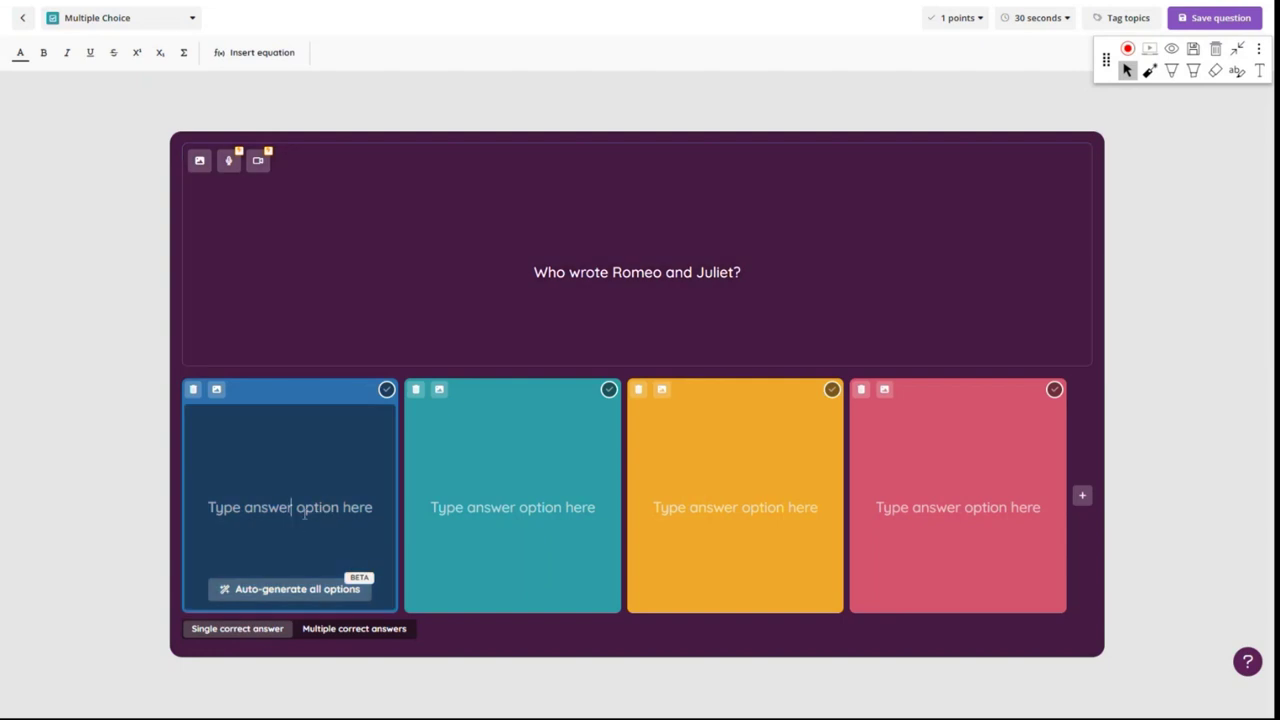
pyautogui.click(242, 591)
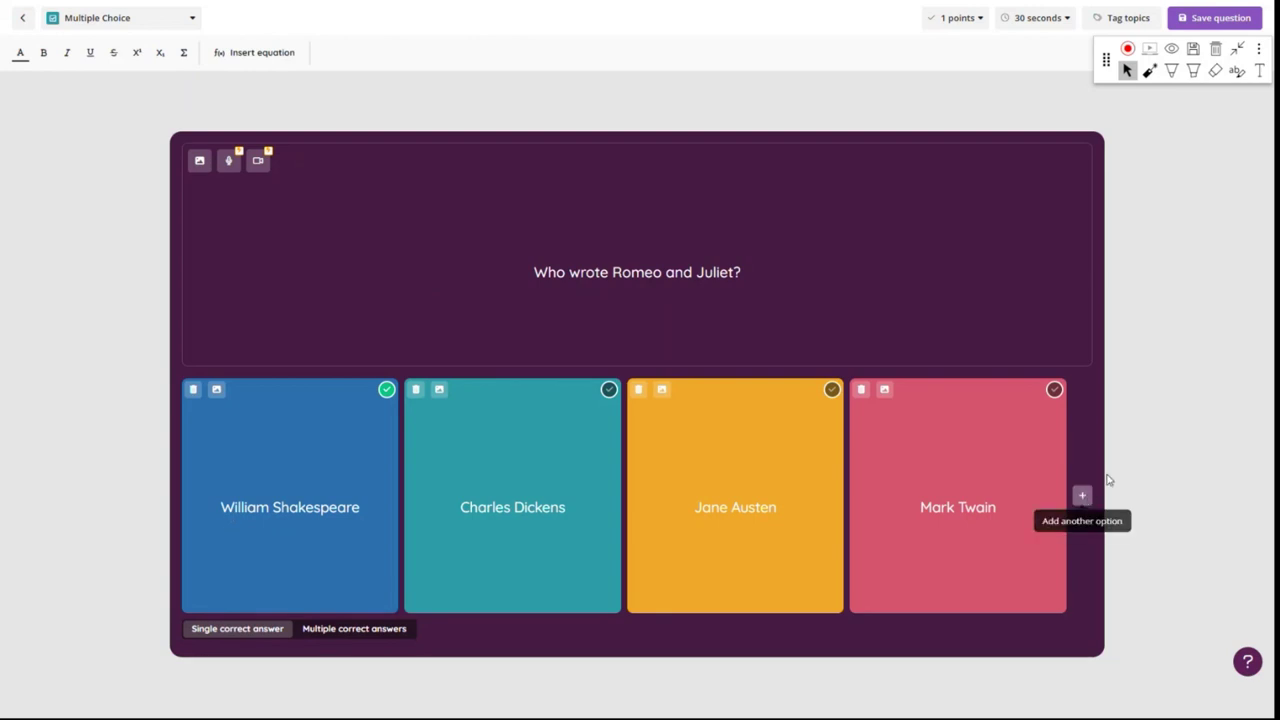
# Step: Draw black pen arrows pointing at the question's points and time-limit settings, and clear the annotations
pyautogui.moveTo(1104, 62)
pyautogui.mouseDown()
pyautogui.moveTo(982, 120)
pyautogui.moveTo(1109, 112)
pyautogui.mouseUp()
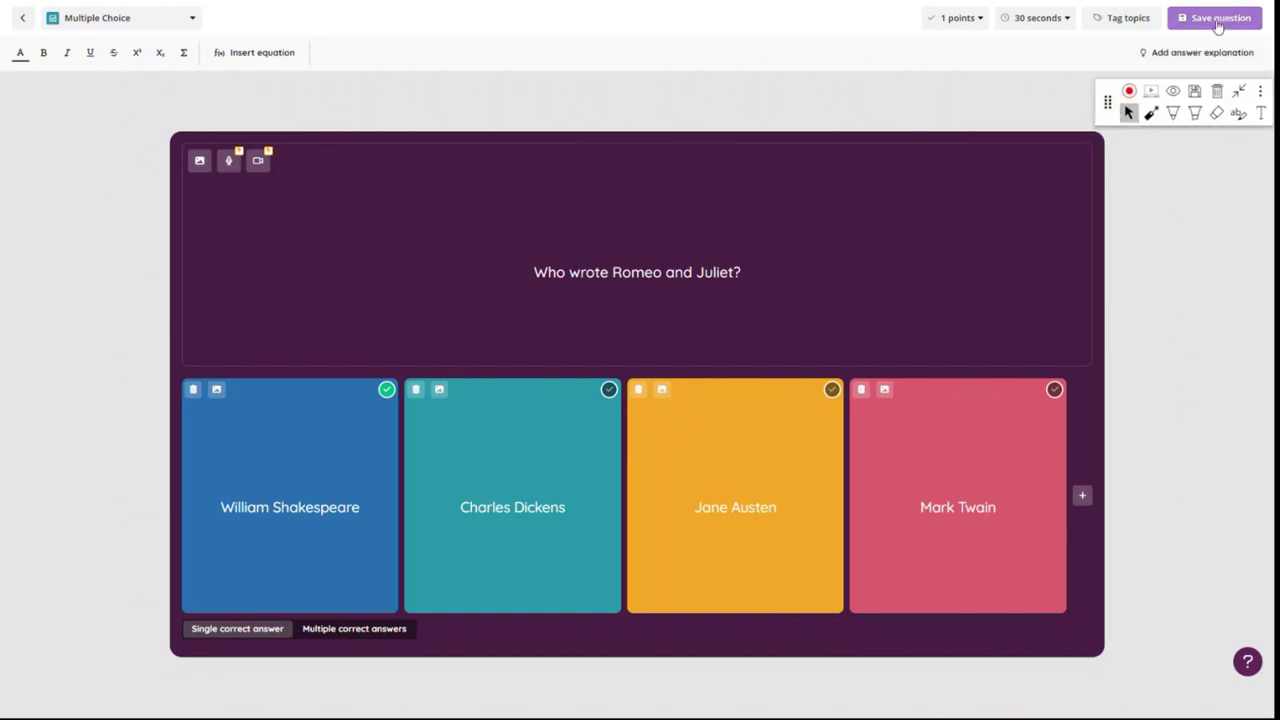
pyautogui.click(1173, 113)
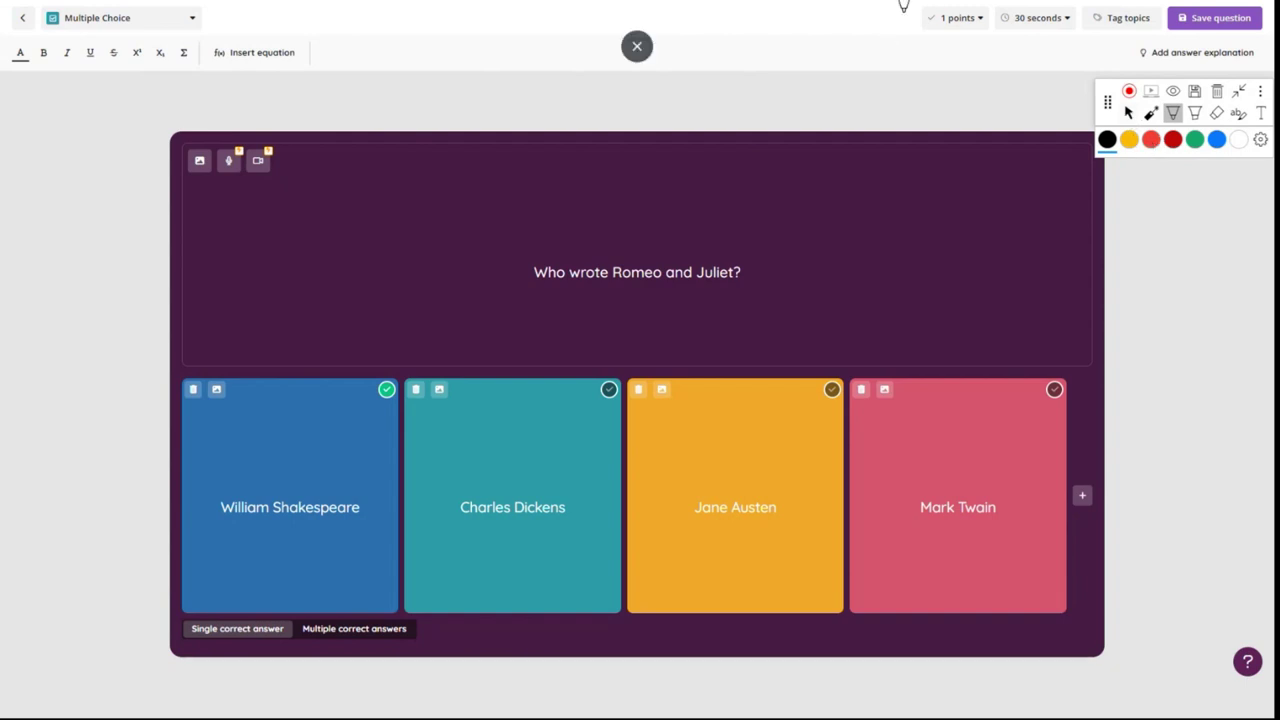
pyautogui.moveTo(962, 102)
pyautogui.mouseDown()
pyautogui.moveTo(960, 40)
pyautogui.moveTo(978, 57)
pyautogui.mouseUp()
pyautogui.moveTo(1045, 96)
pyautogui.mouseDown()
pyautogui.moveTo(1048, 38)
pyautogui.moveTo(1068, 48)
pyautogui.mouseUp()
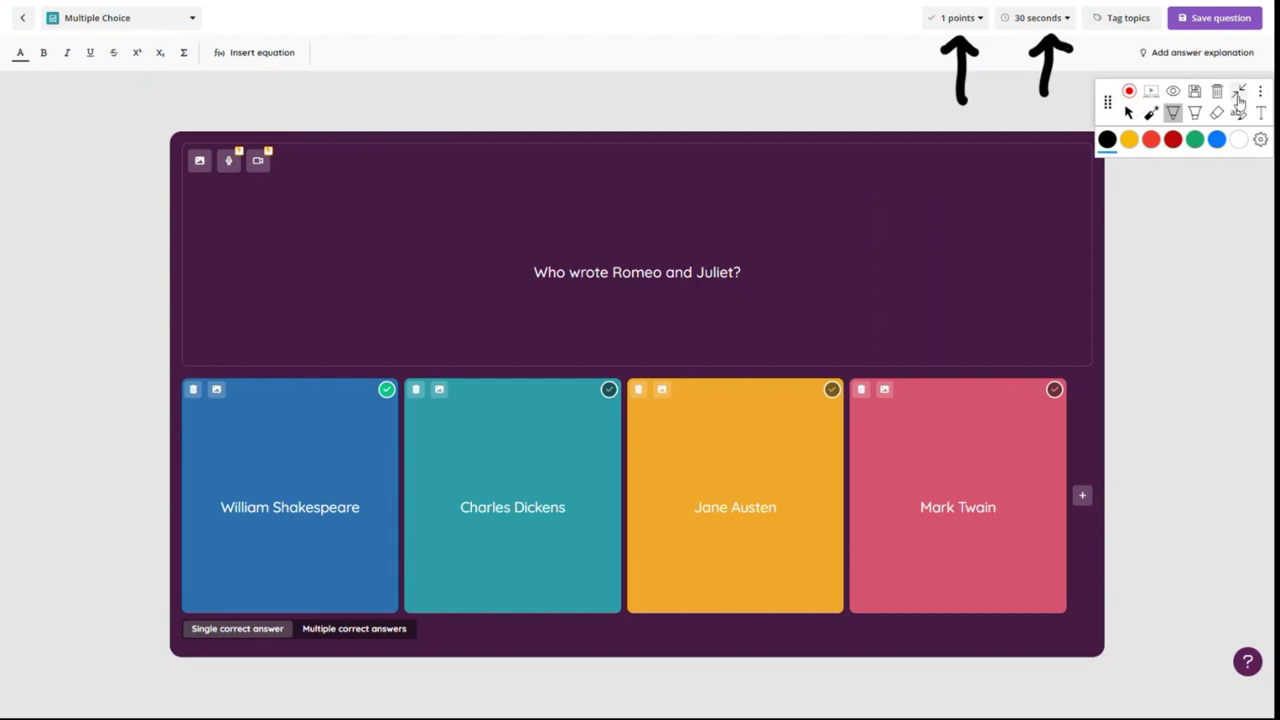
pyautogui.click(1219, 92)
pyautogui.click(1129, 113)
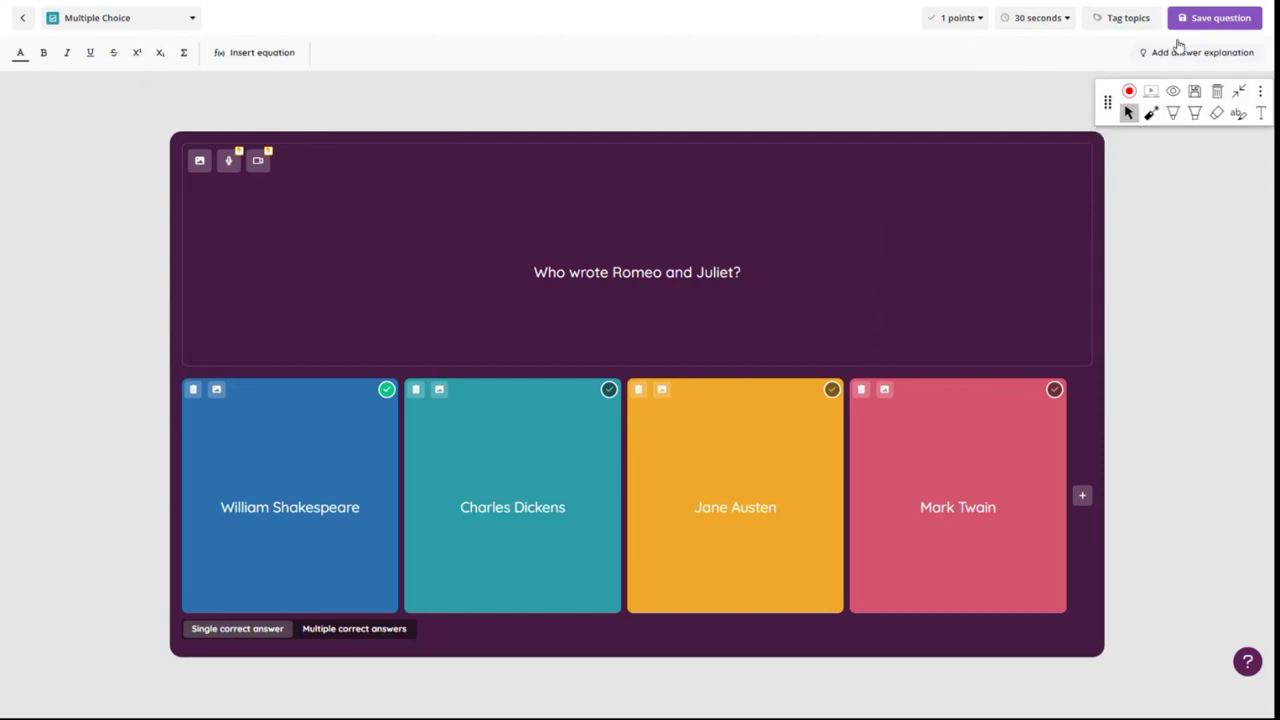
# Step: Save the Romeo and Juliet question and create a second multiple-choice question below it
pyautogui.click(1193, 24)
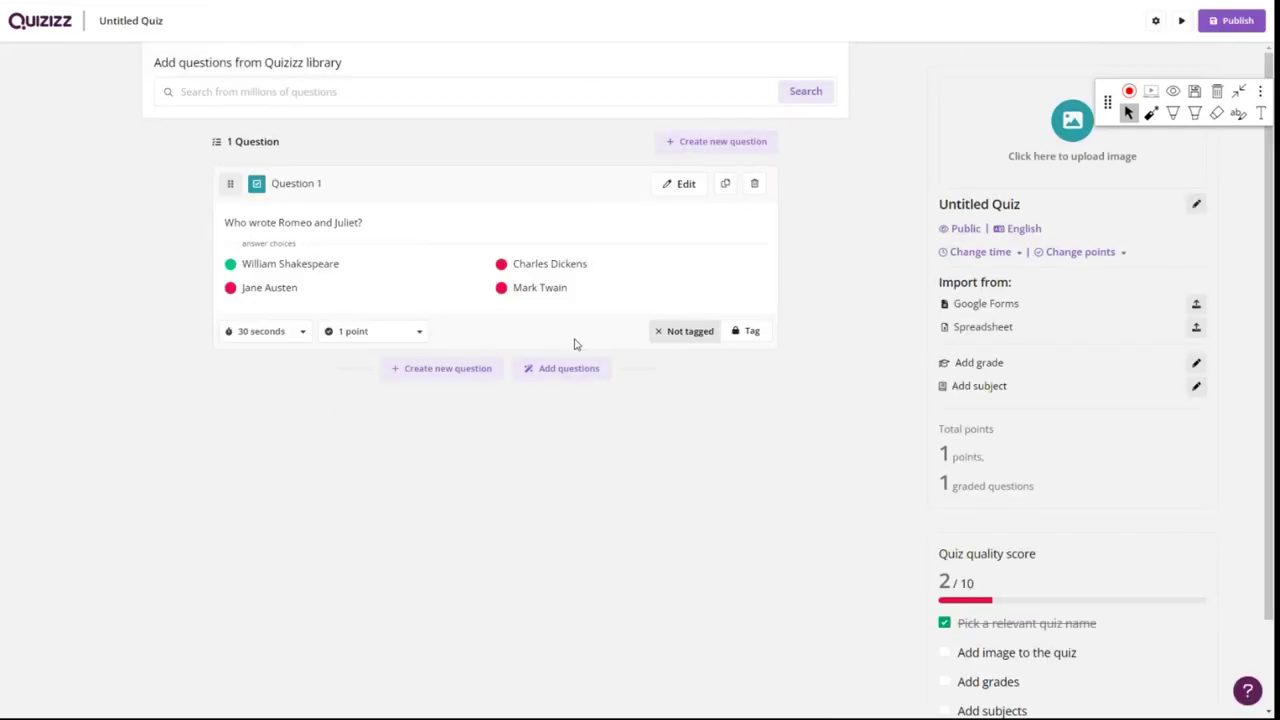
pyautogui.click(430, 372)
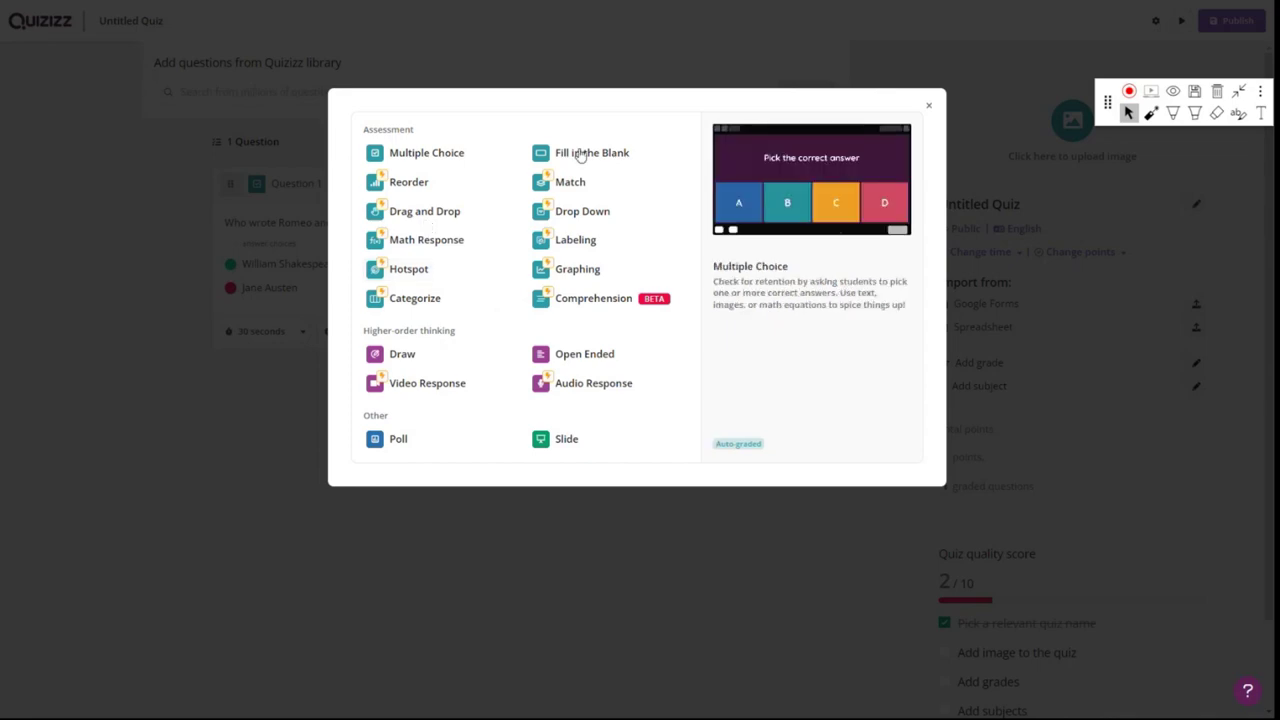
pyautogui.click(477, 165)
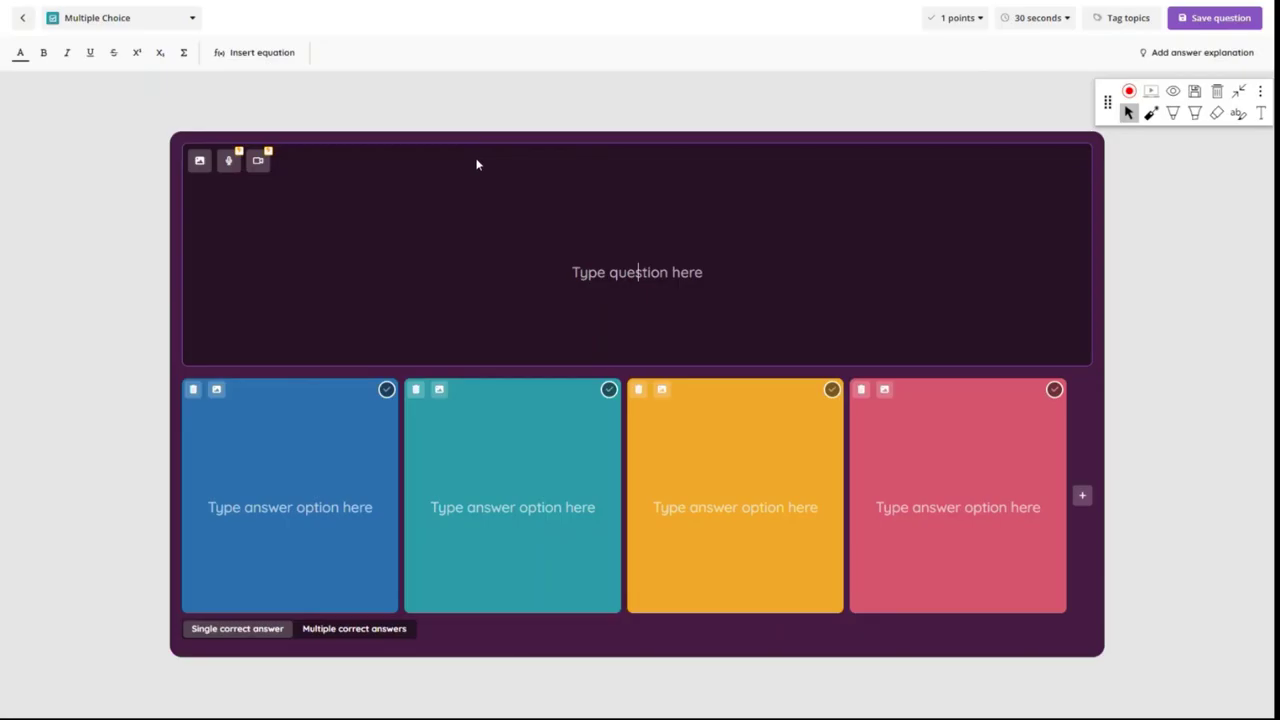
# Step: Insert the equation 2x - 5 = x as the question using the equation editor and auto-generate all answer options
pyautogui.click(233, 55)
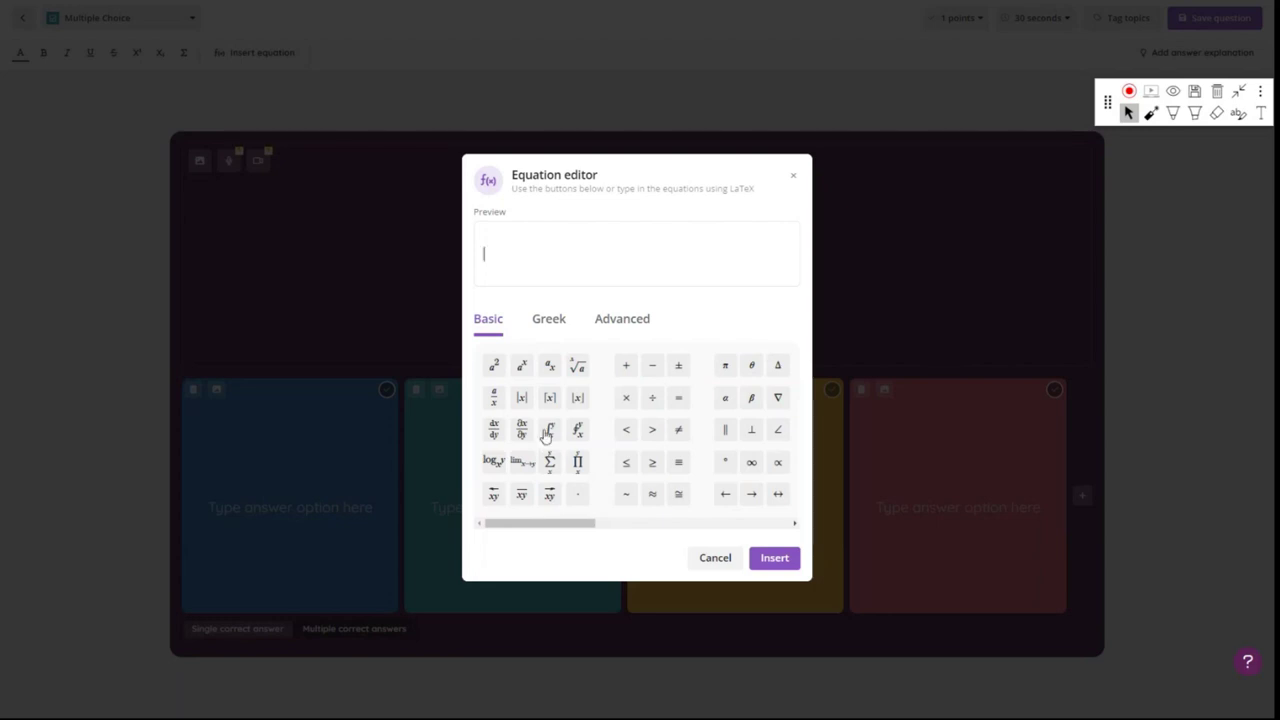
pyautogui.click(493, 366)
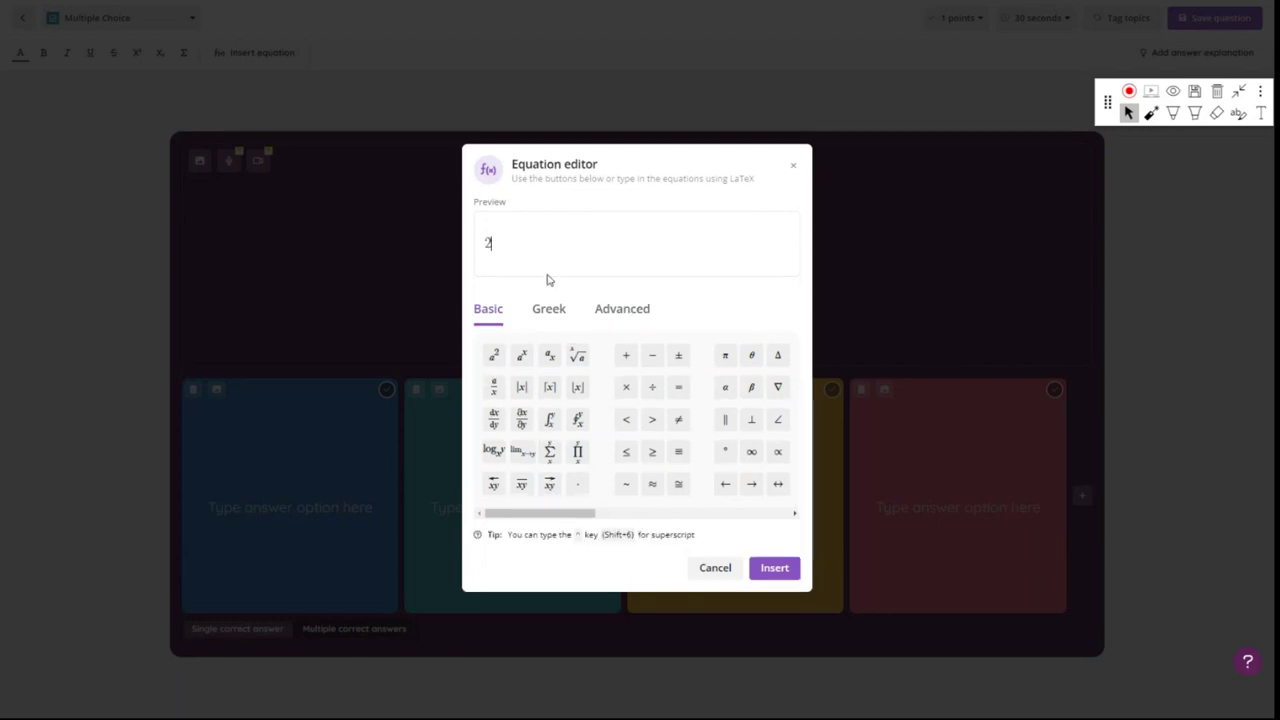
pyautogui.press('BackSpace')
pyautogui.write('x+y')
pyautogui.press('BackSpace')
pyautogui.press('BackSpace')
pyautogui.press('BackSpace')
pyautogui.write('2x')
pyautogui.write('-5=')
pyautogui.write('x')
pyautogui.click(775, 568)
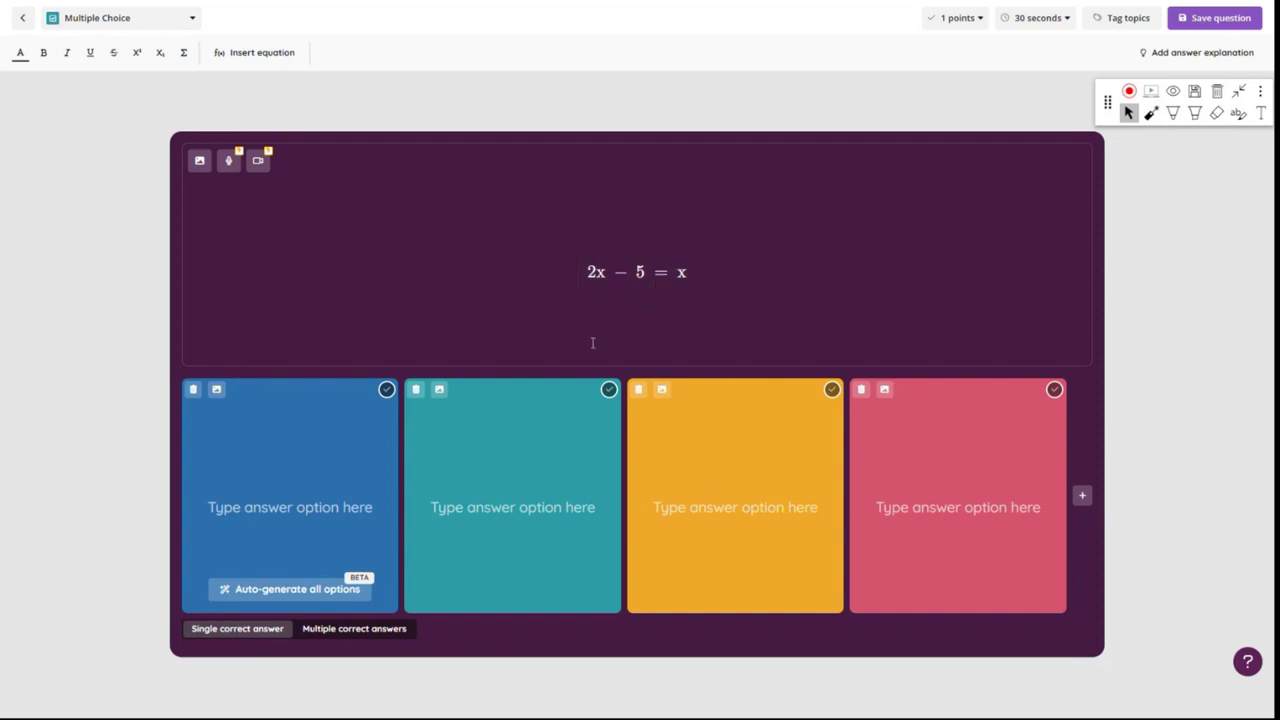
pyautogui.click(268, 594)
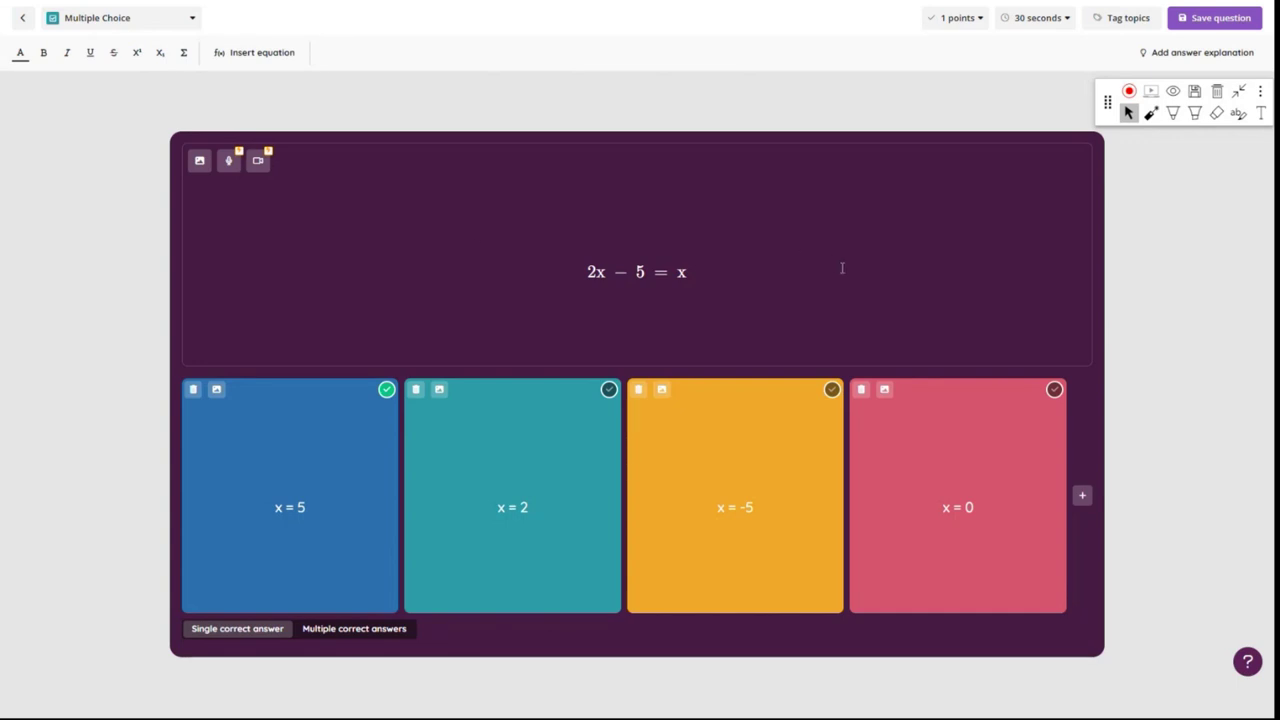
# Step: Circle the equation with the white pen, draw an arrow from it to the x = 5 answer, and clear the annotations
pyautogui.click(1173, 113)
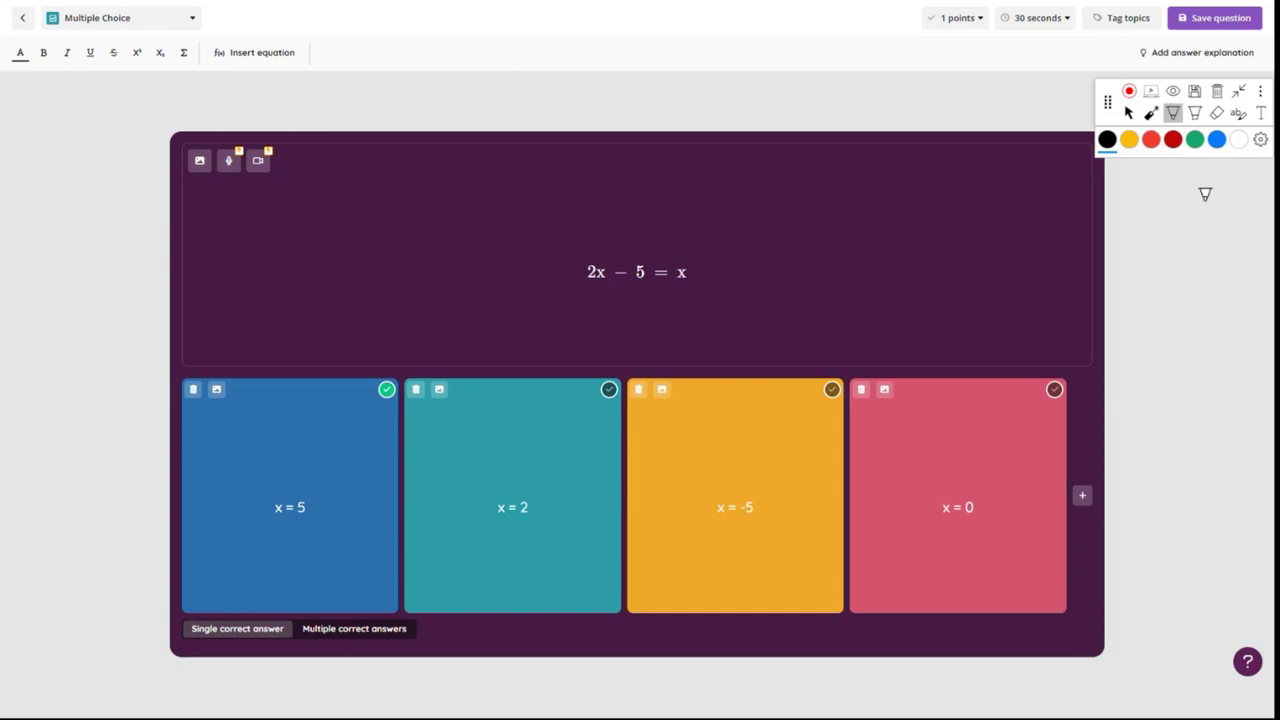
pyautogui.click(1237, 142)
pyautogui.moveTo(709, 240)
pyautogui.mouseDown()
pyautogui.moveTo(689, 217)
pyautogui.moveTo(574, 226)
pyautogui.moveTo(679, 305)
pyautogui.moveTo(720, 232)
pyautogui.mouseUp()
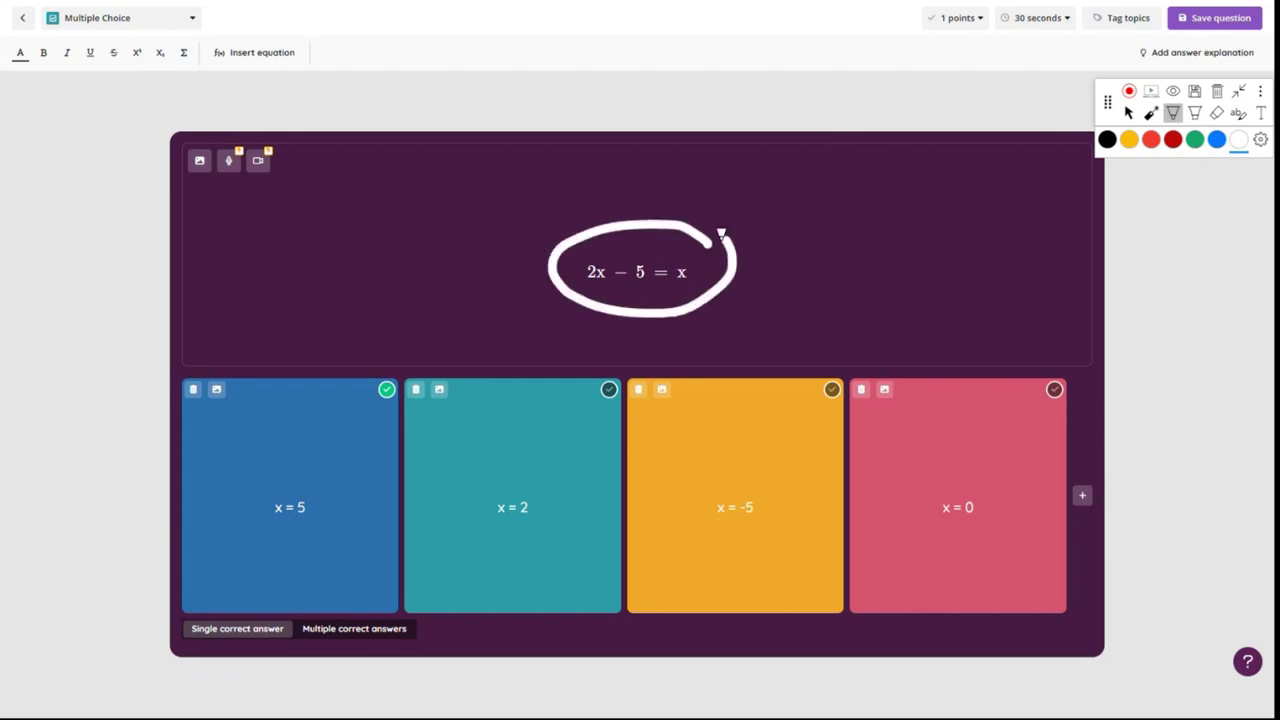
pyautogui.moveTo(549, 263)
pyautogui.mouseDown()
pyautogui.moveTo(369, 341)
pyautogui.moveTo(342, 405)
pyautogui.mouseUp()
pyautogui.moveTo(316, 362)
pyautogui.mouseDown()
pyautogui.moveTo(338, 414)
pyautogui.moveTo(427, 388)
pyautogui.mouseUp()
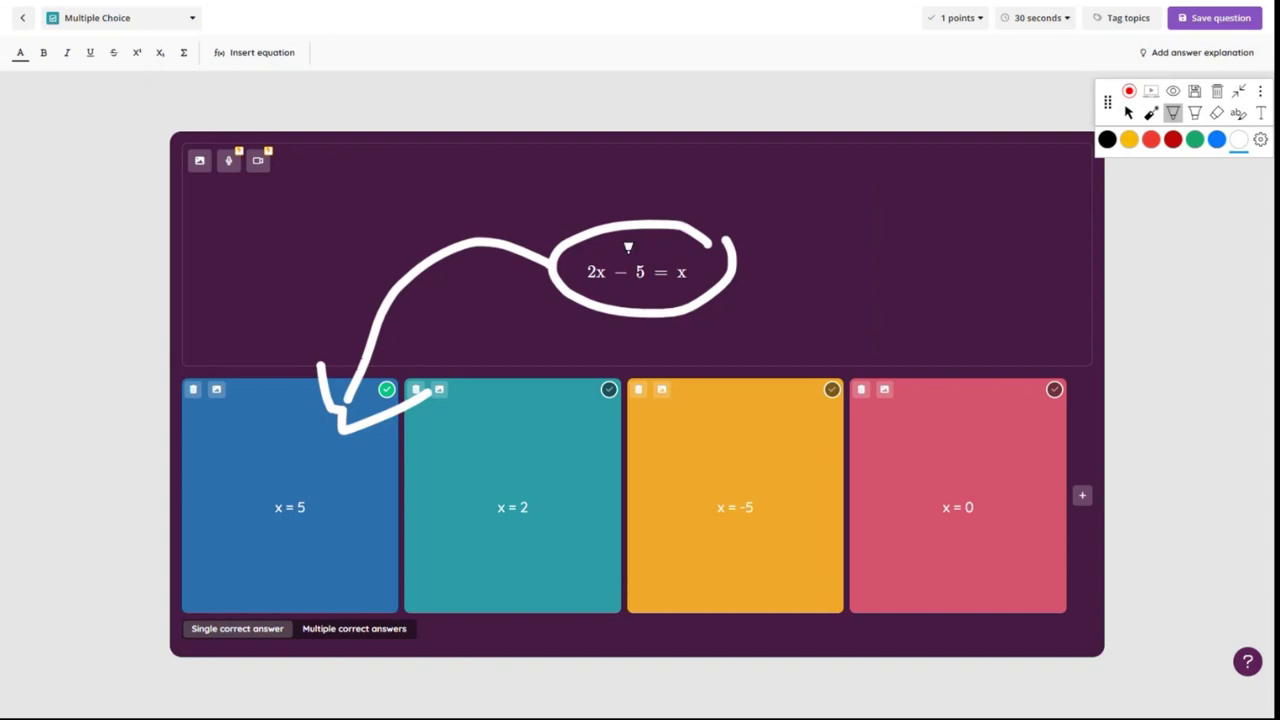
pyautogui.moveTo(637, 254)
pyautogui.mouseDown()
pyautogui.moveTo(752, 232)
pyautogui.moveTo(766, 243)
pyautogui.mouseUp()
pyautogui.moveTo(686, 260)
pyautogui.mouseDown()
pyautogui.moveTo(609, 200)
pyautogui.moveTo(578, 228)
pyautogui.mouseUp()
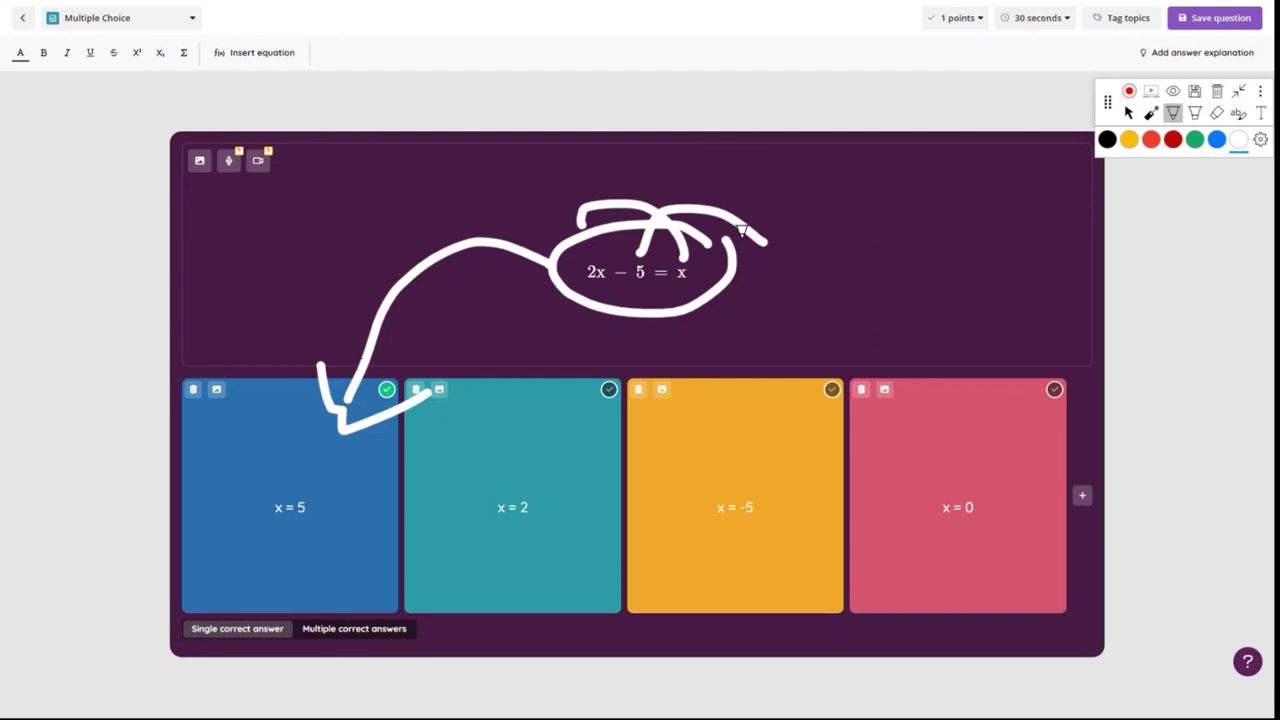
pyautogui.click(1217, 92)
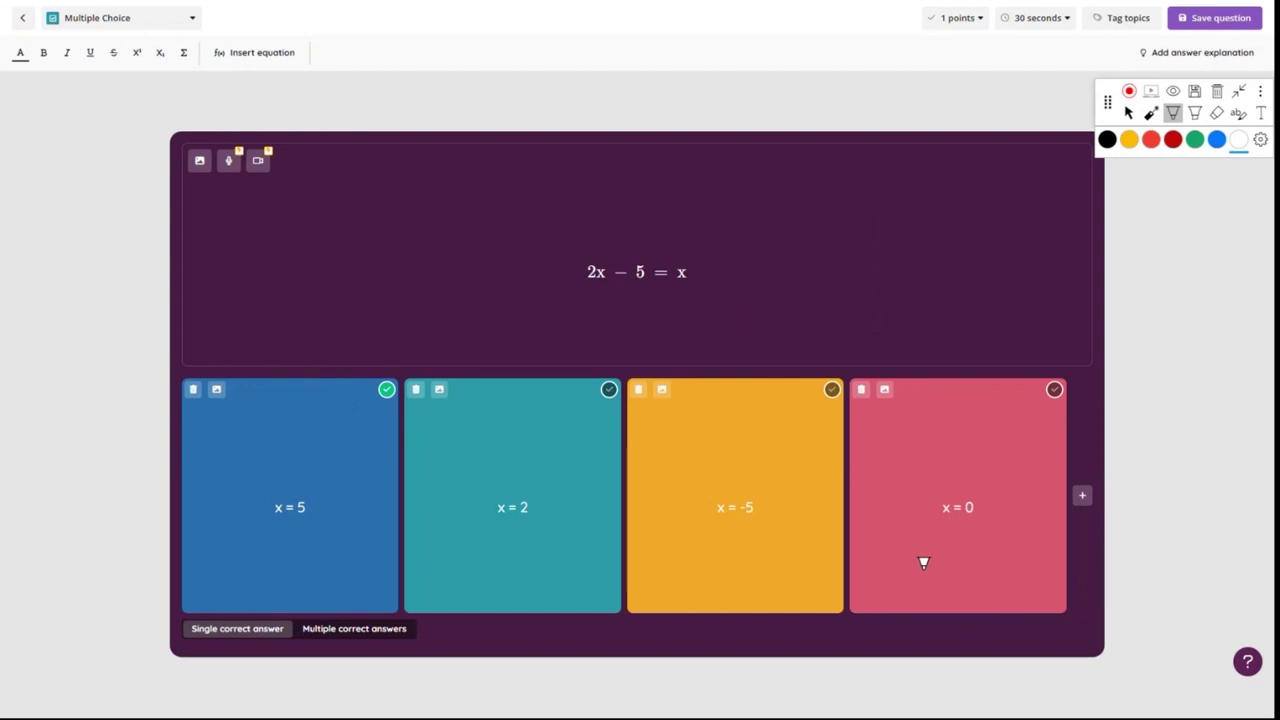
# Step: Return from the annotation pen to the normal pointer and save the equation question
pyautogui.moveTo(1128, 108); pyautogui.dragTo(1128, 197)
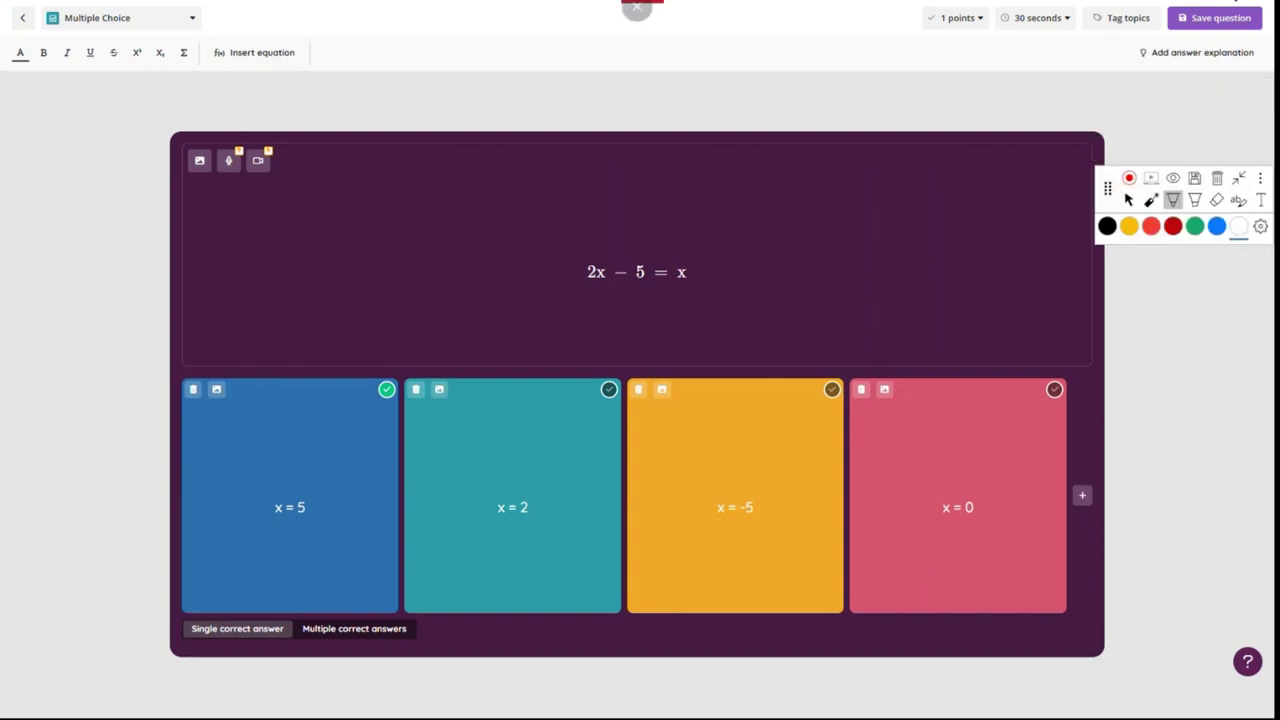
pyautogui.click(1128, 199)
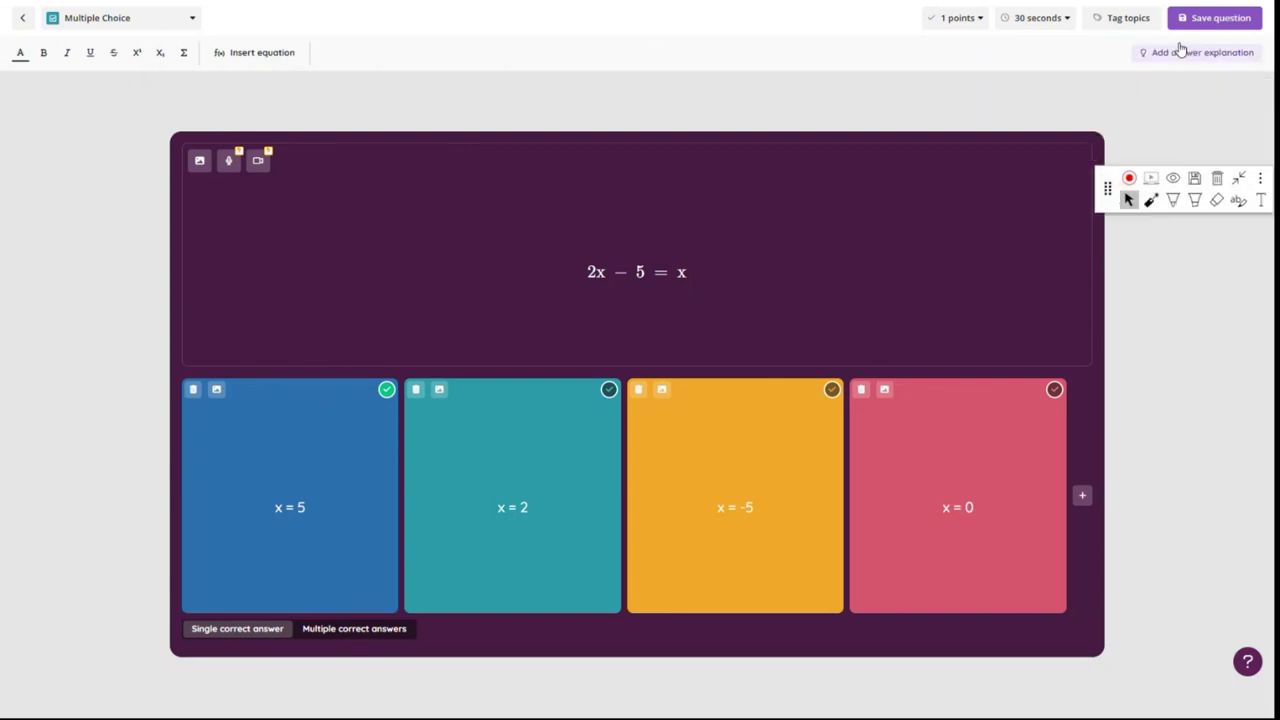
pyautogui.click(1215, 18)
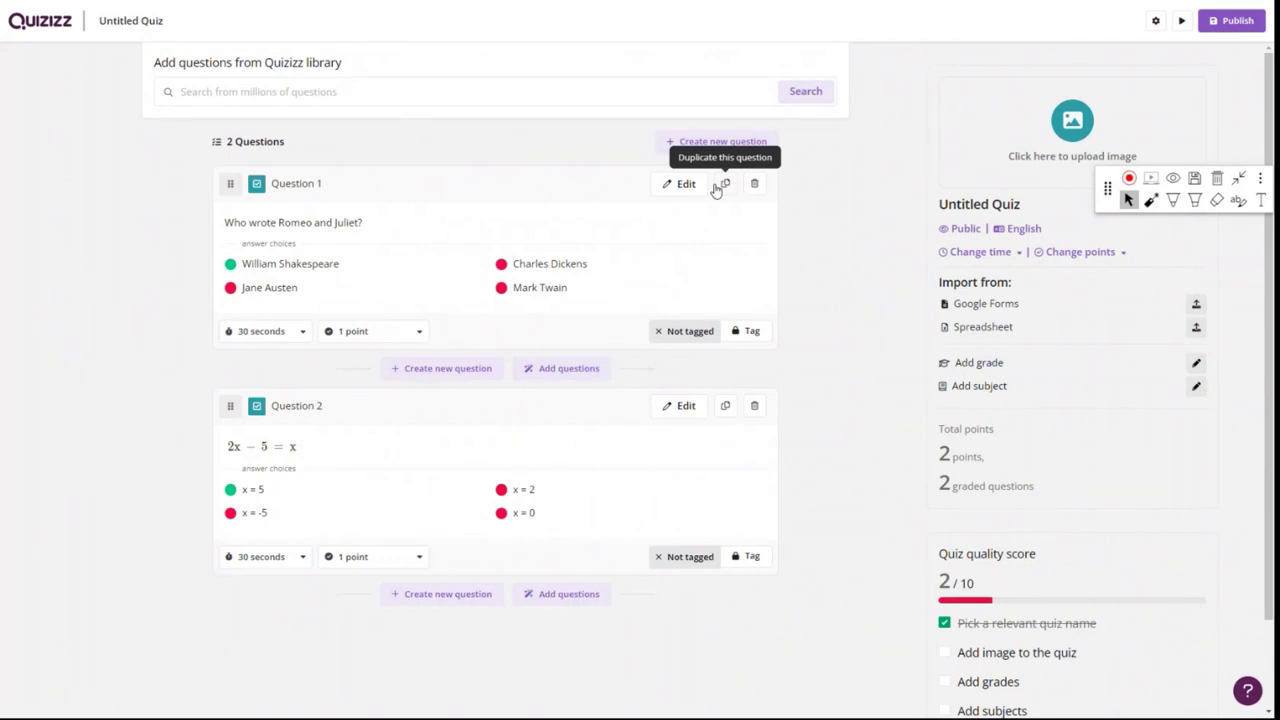
# Step: Outline the question text of Question 1 and Question 2 with the green pen, and return to the normal pointer
pyautogui.click(1173, 200)
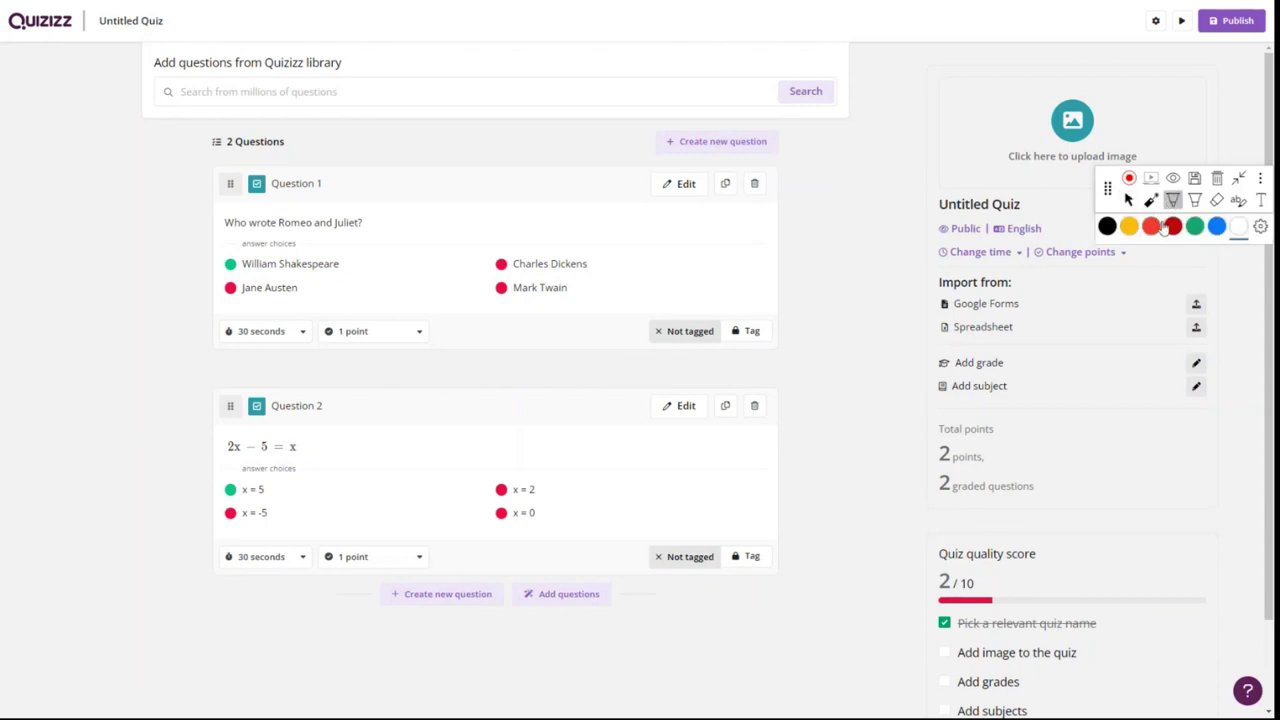
pyautogui.click(1195, 226)
pyautogui.moveTo(217, 230)
pyautogui.mouseDown()
pyautogui.moveTo(377, 230)
pyautogui.moveTo(316, 200)
pyautogui.moveTo(256, 195)
pyautogui.moveTo(215, 230)
pyautogui.mouseUp()
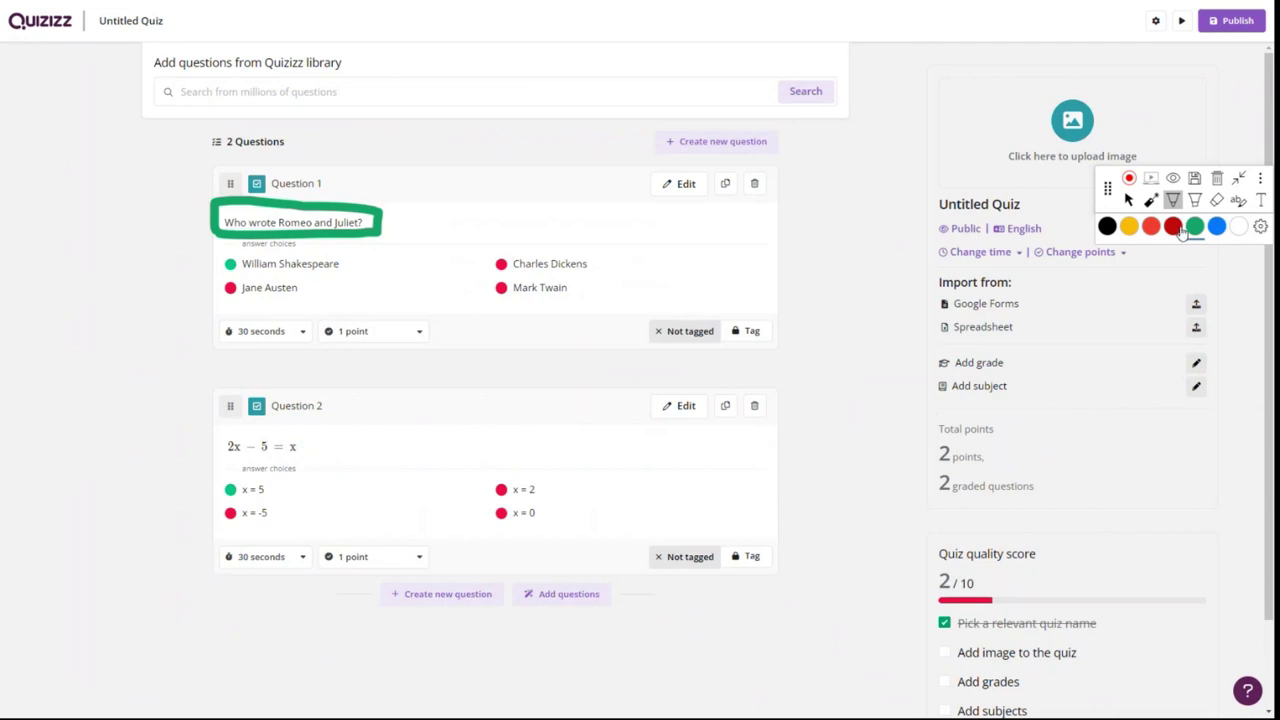
pyautogui.moveTo(210, 427)
pyautogui.mouseDown()
pyautogui.moveTo(295, 426)
pyautogui.moveTo(330, 454)
pyautogui.moveTo(212, 416)
pyautogui.mouseUp()
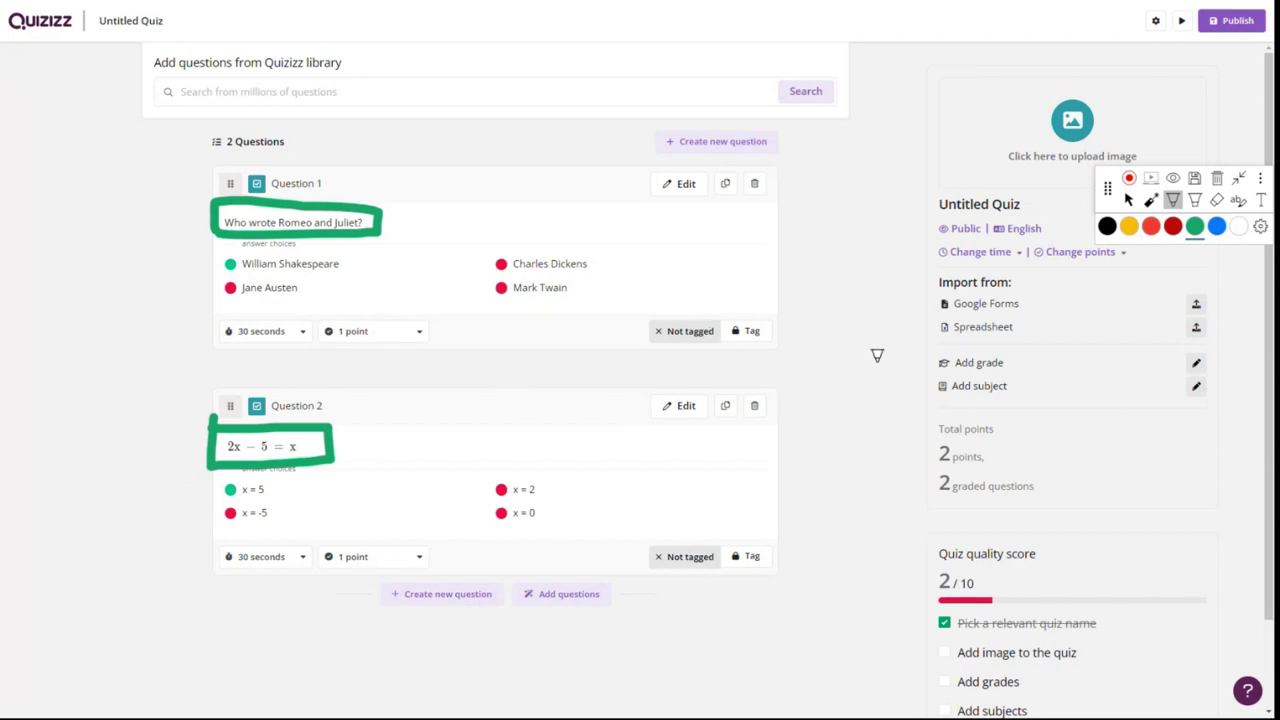
pyautogui.moveTo(1113, 193)
pyautogui.mouseDown()
pyautogui.moveTo(1077, 175)
pyautogui.moveTo(1063, 104)
pyautogui.moveTo(1113, 81)
pyautogui.mouseUp()
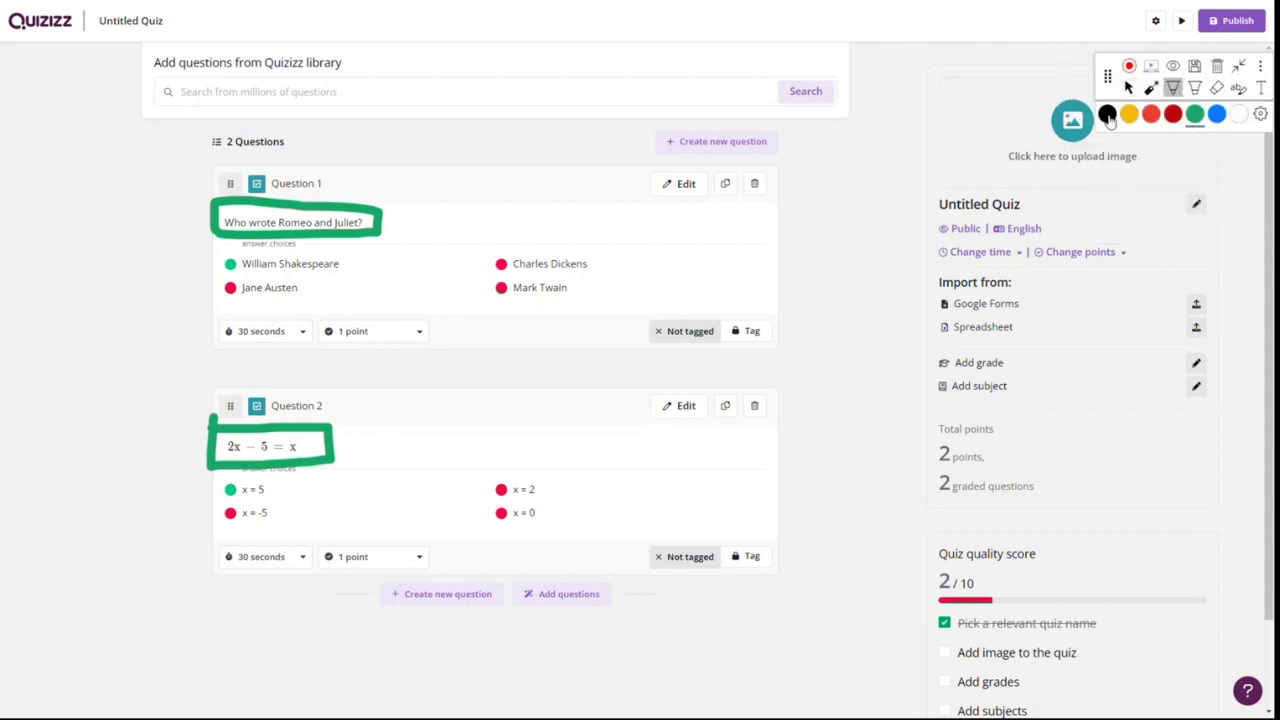
pyautogui.click(1128, 88)
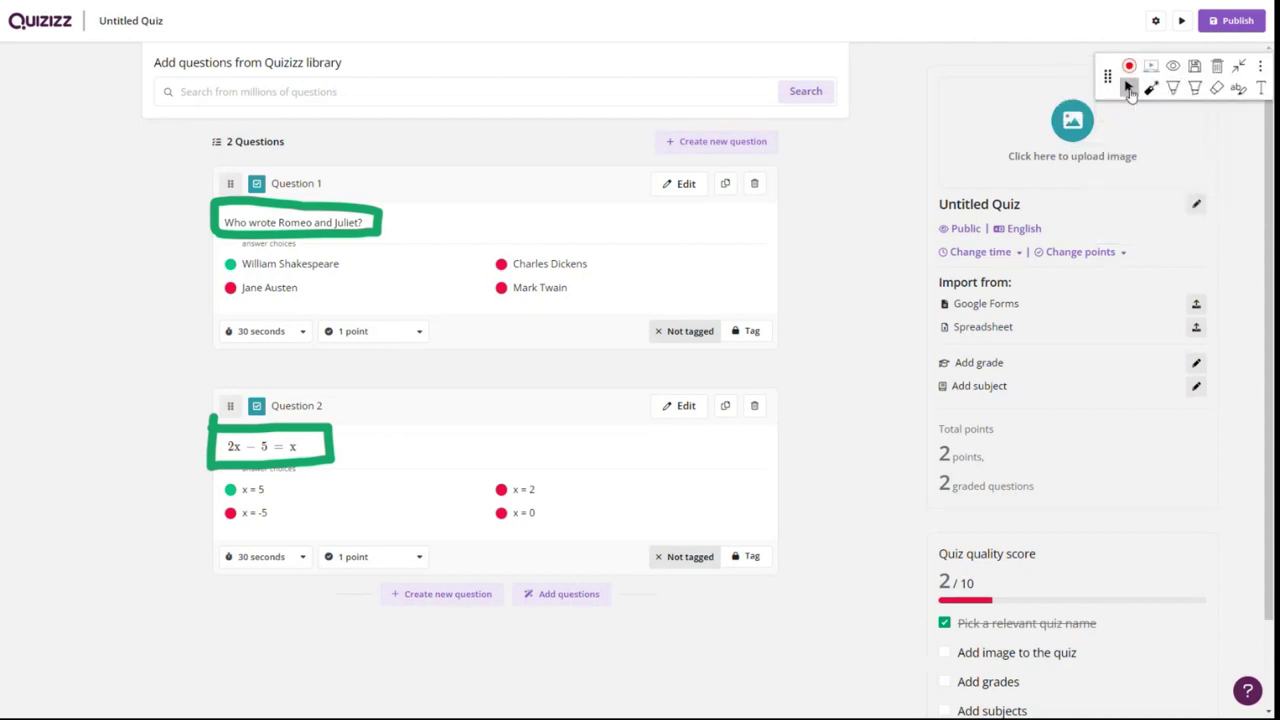
# Step: Search the Quizizz question library for "romeo and juliet"
pyautogui.click(588, 88)
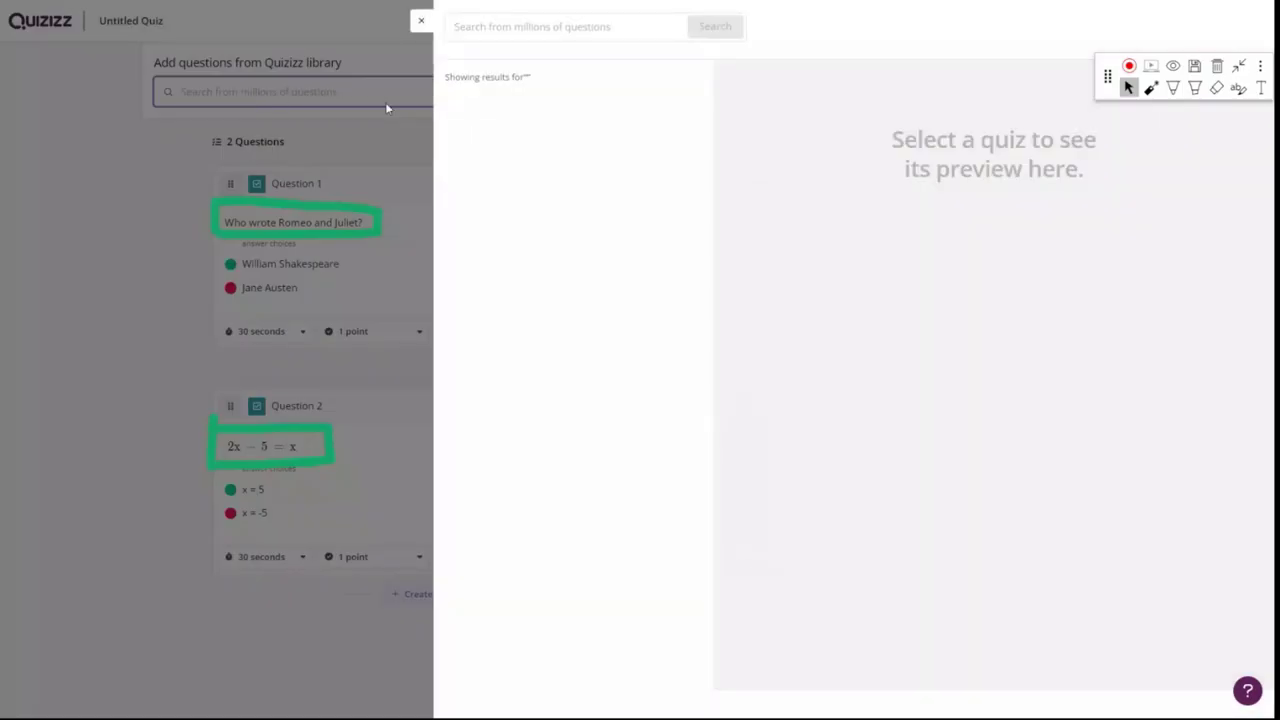
pyautogui.click(527, 27)
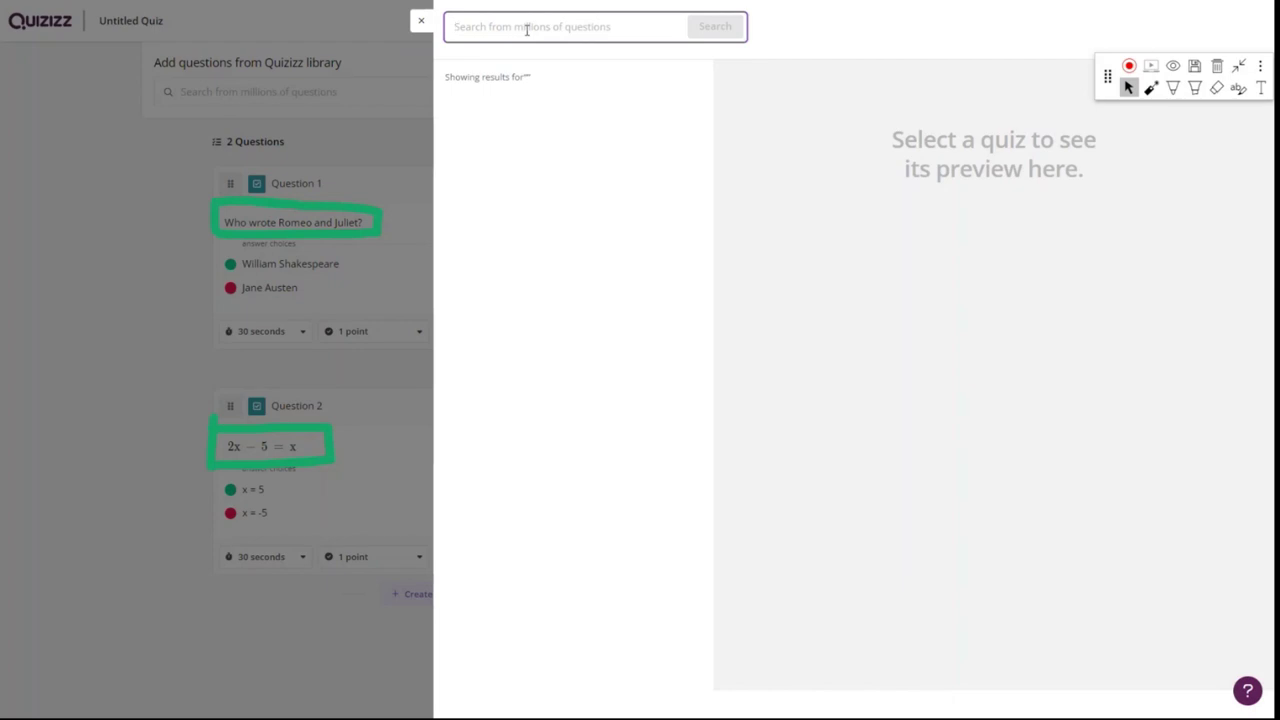
pyautogui.write('rom')
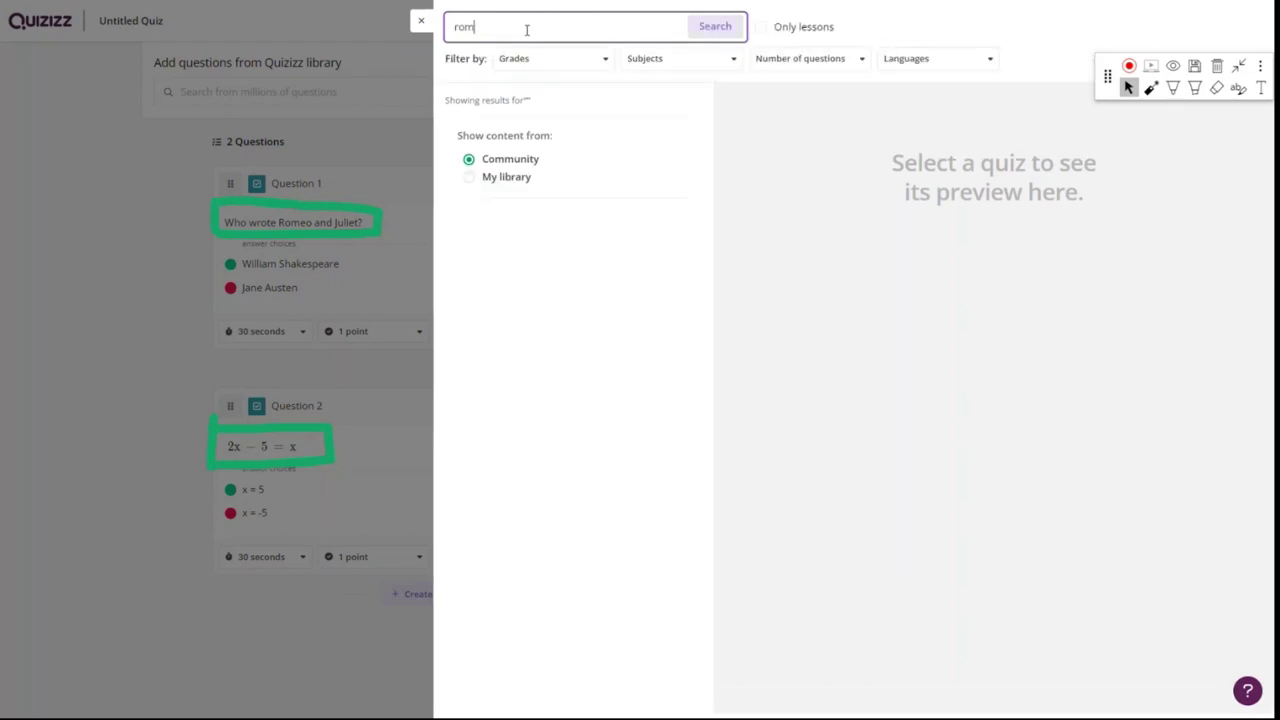
pyautogui.write('eo and juliet')
pyautogui.press('Return')
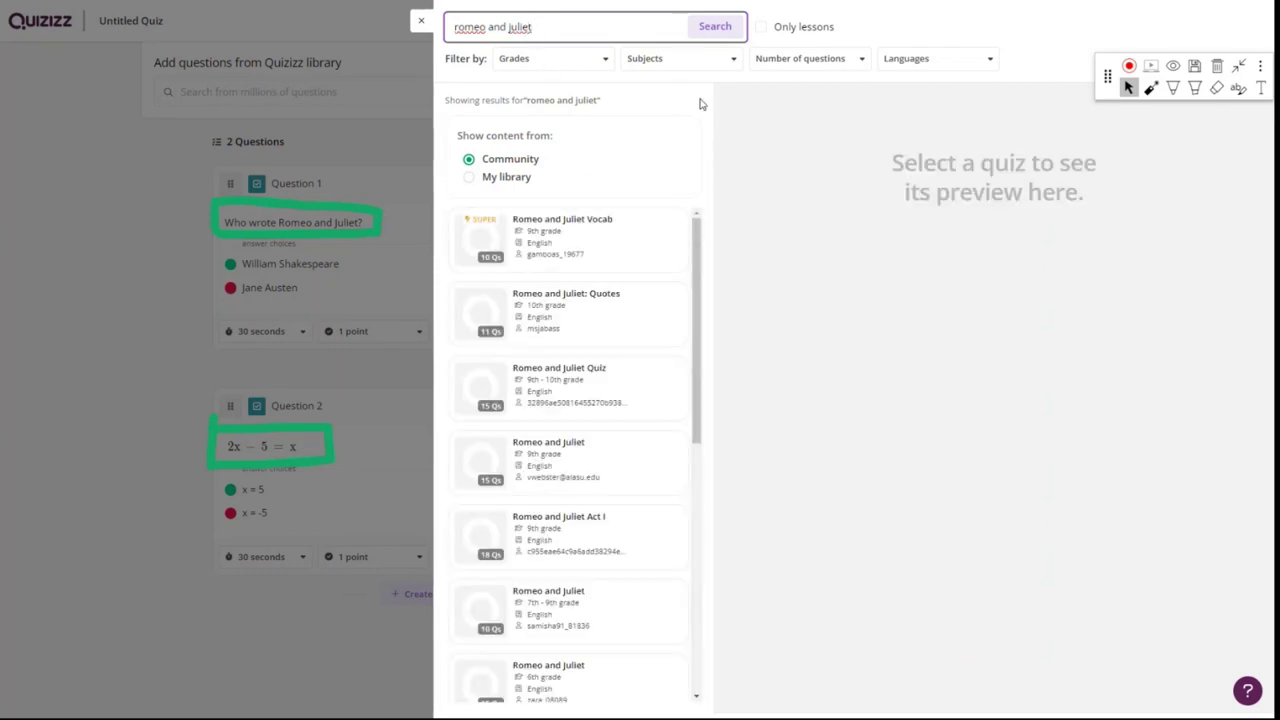
# Step: Browse the Romeo and Juliet results and filter them to 10th grade
pyautogui.moveTo(694, 271); pyautogui.dragTo(674, 528)
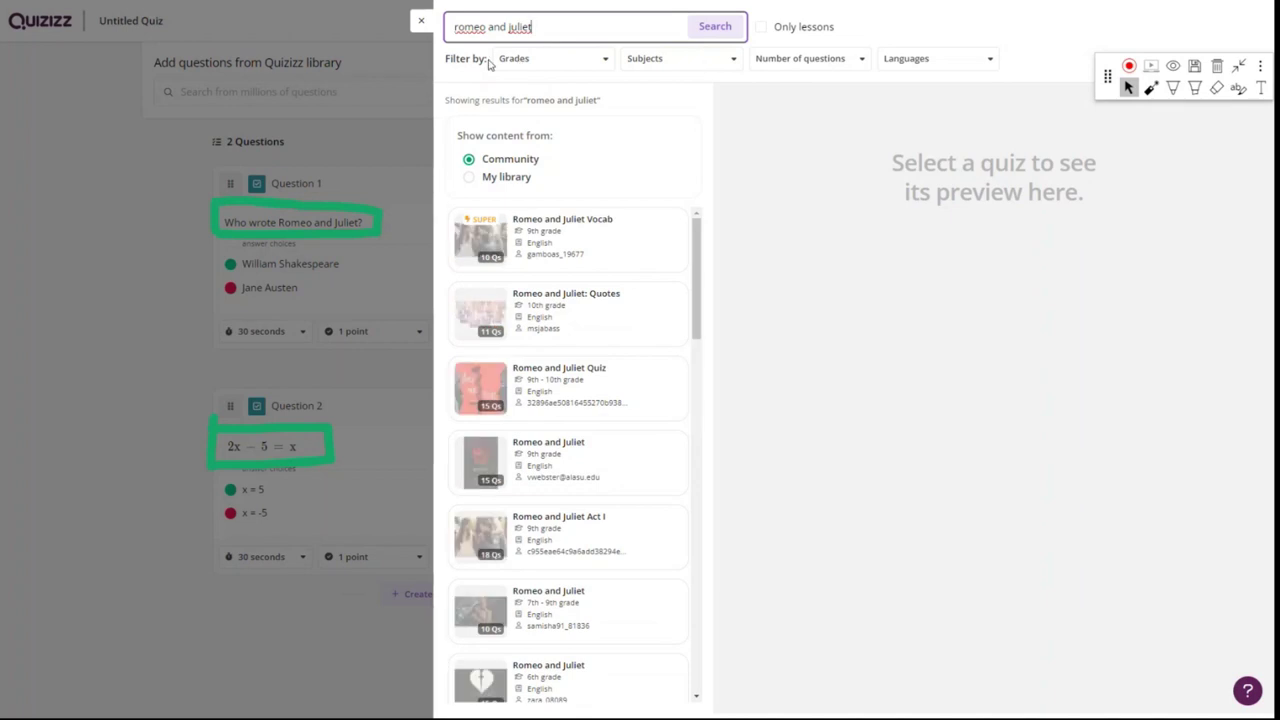
pyautogui.click(569, 69)
pyautogui.scroll(-2, 551, 237)
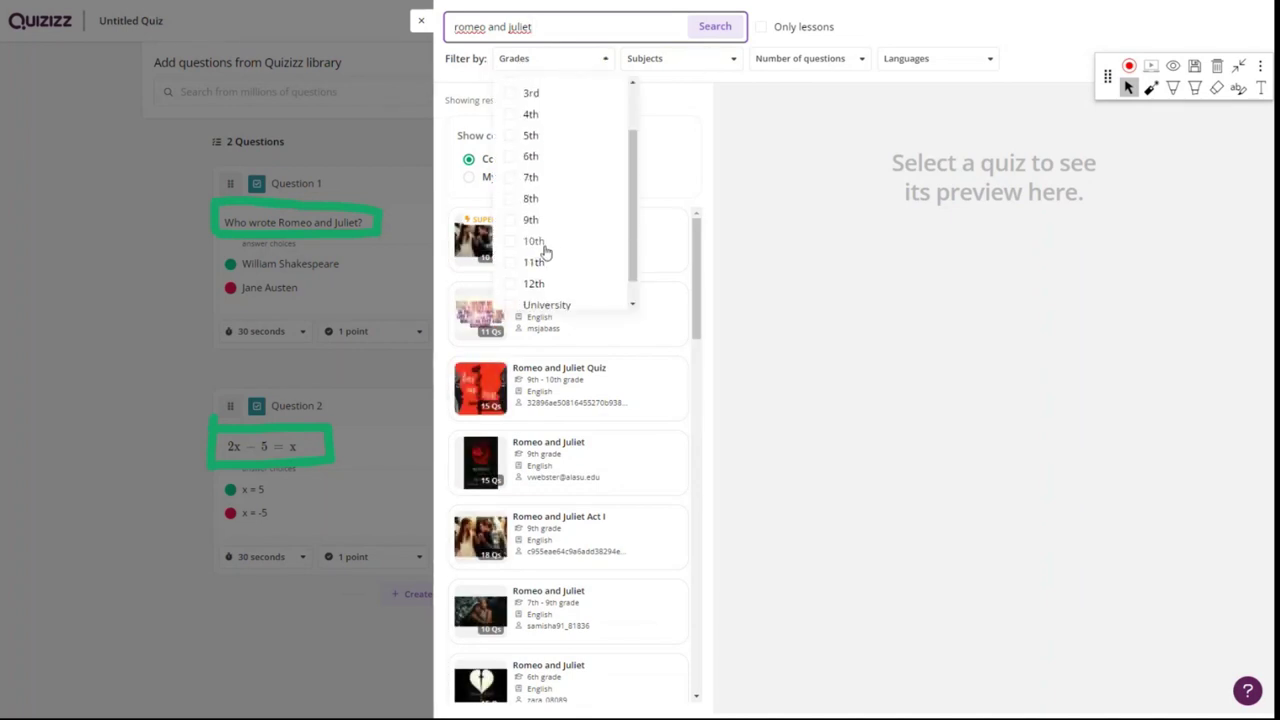
pyautogui.click(543, 251)
pyautogui.click(691, 96)
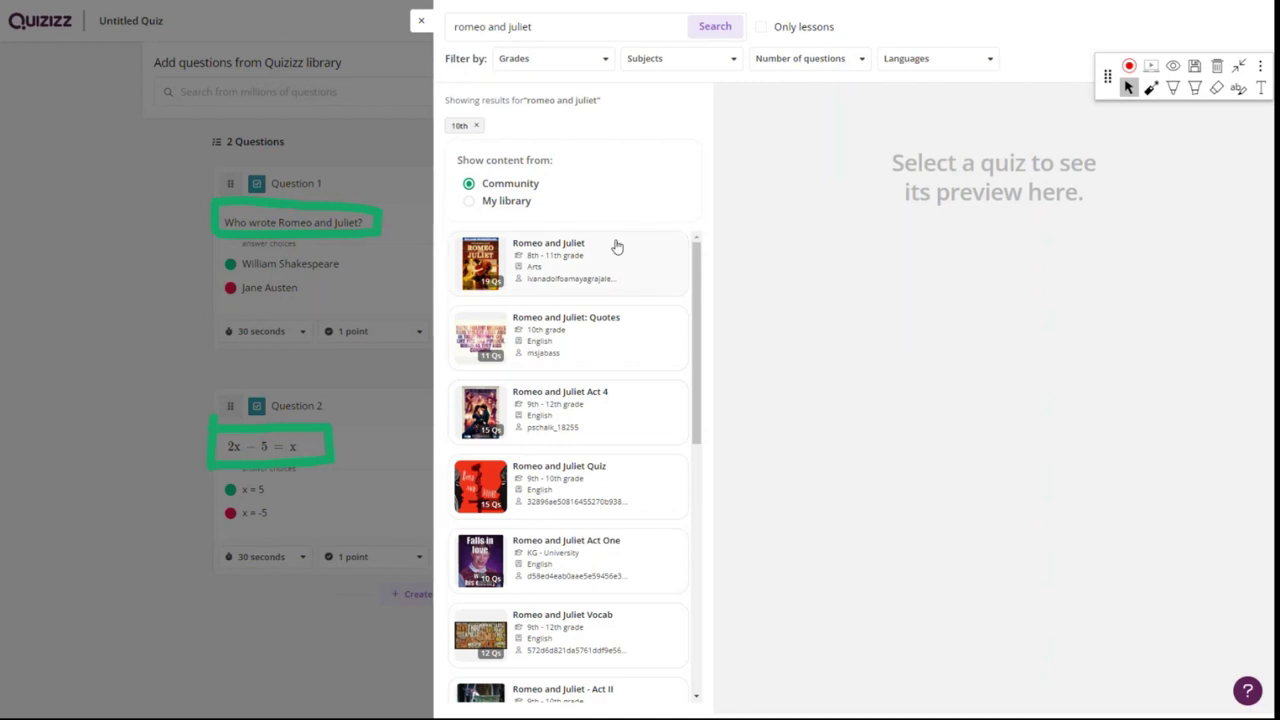
# Step: Outline the list of quiz results with the yellow pen and return to the normal pointer
pyautogui.click(1172, 88)
pyautogui.click(1131, 118)
pyautogui.moveTo(440, 214)
pyautogui.mouseDown()
pyautogui.moveTo(711, 205)
pyautogui.moveTo(715, 715)
pyautogui.mouseUp()
pyautogui.moveTo(438, 216); pyautogui.dragTo(429, 706)
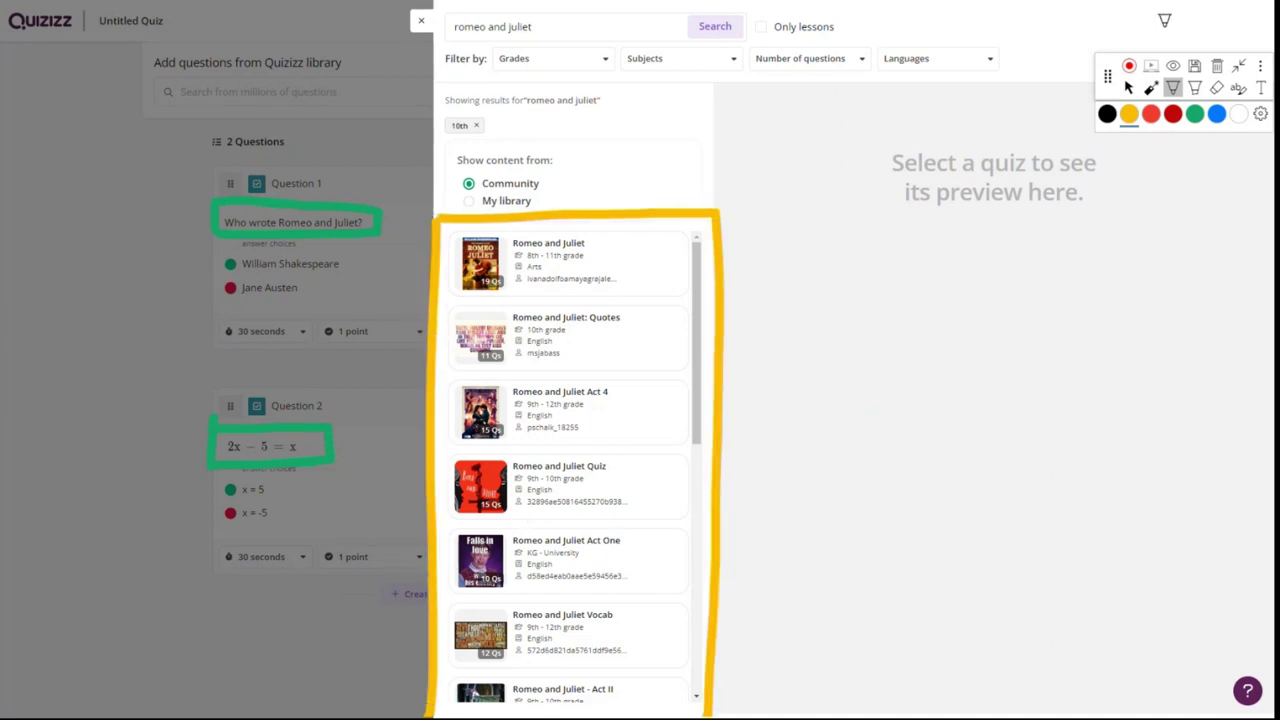
pyautogui.click(1129, 89)
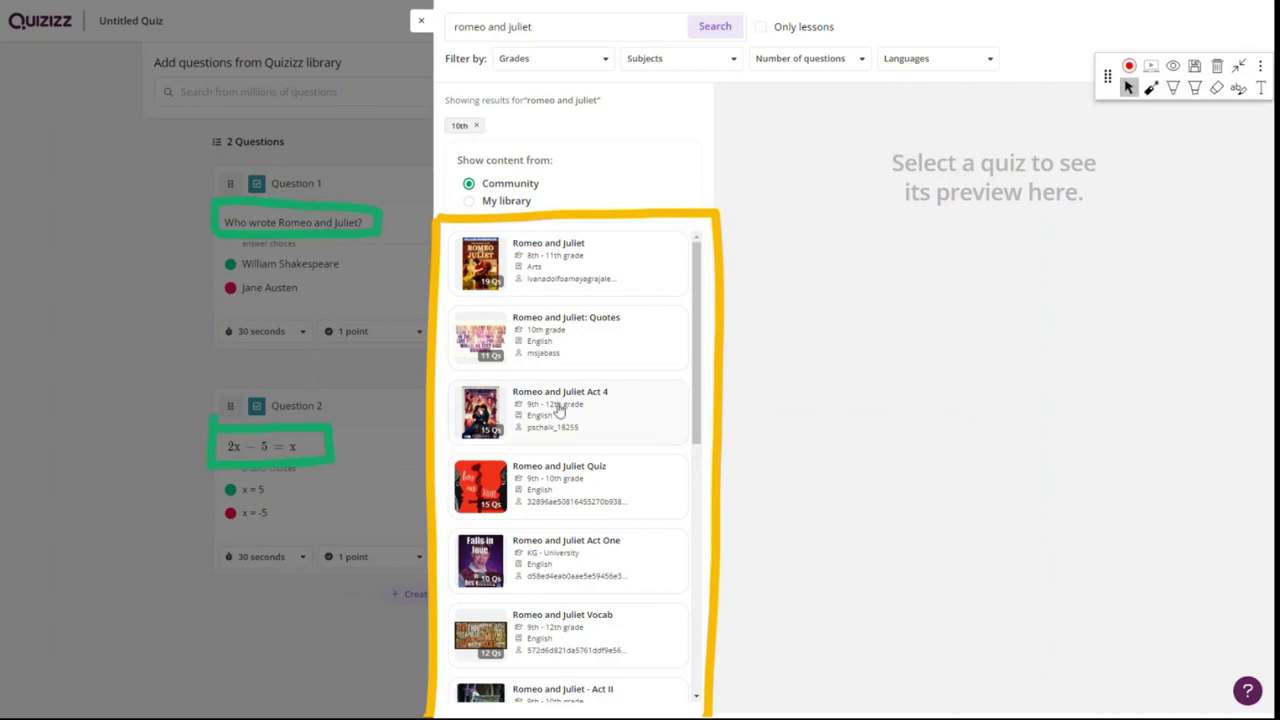
# Step: Add the potion-offering question and the question on why Juliet debates taking the potion from Romeo and Juliet Act 4
pyautogui.click(558, 410)
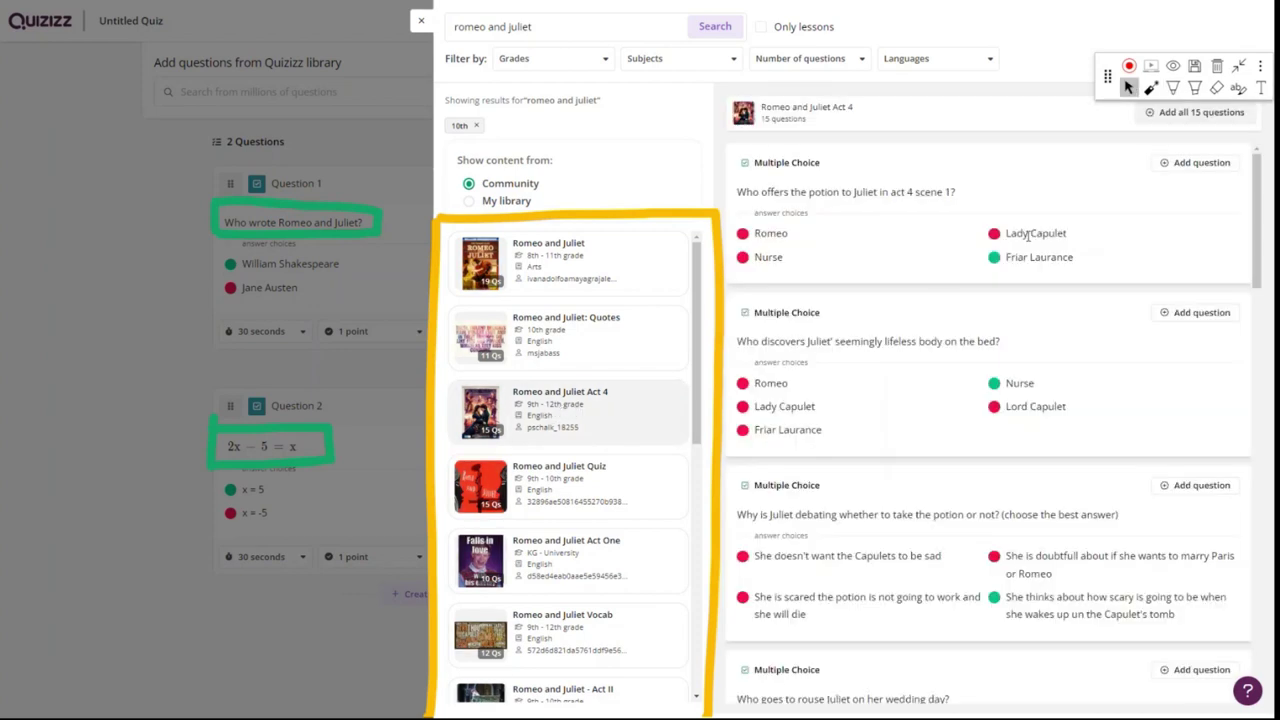
pyautogui.click(1200, 167)
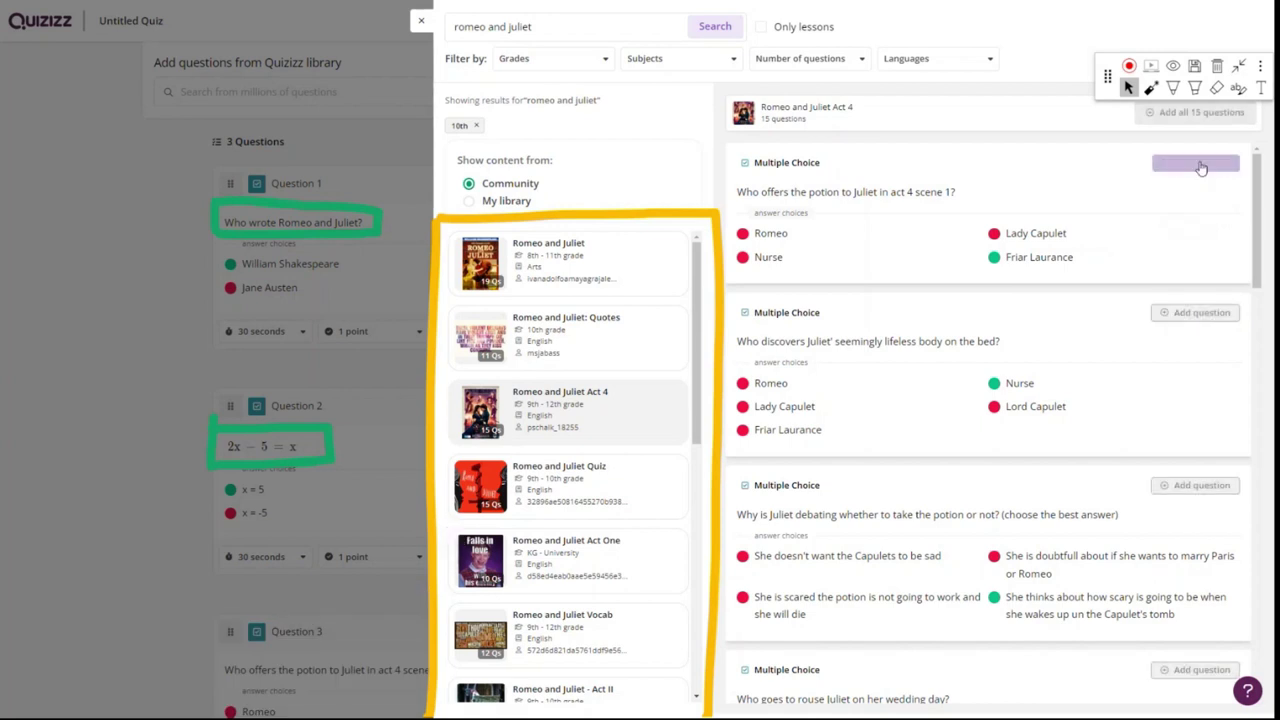
pyautogui.click(1183, 488)
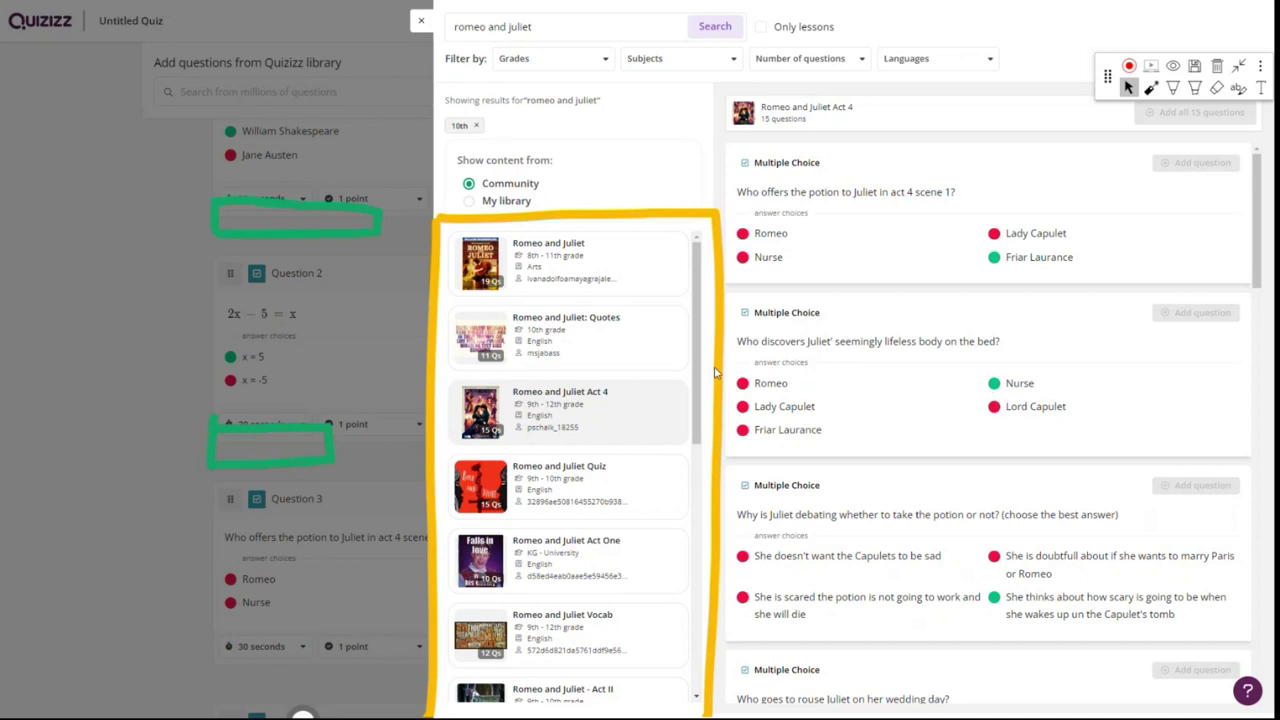
# Step: Preview Romeo and Juliet Quiz and add all 15 of its questions to the quiz
pyautogui.click(548, 490)
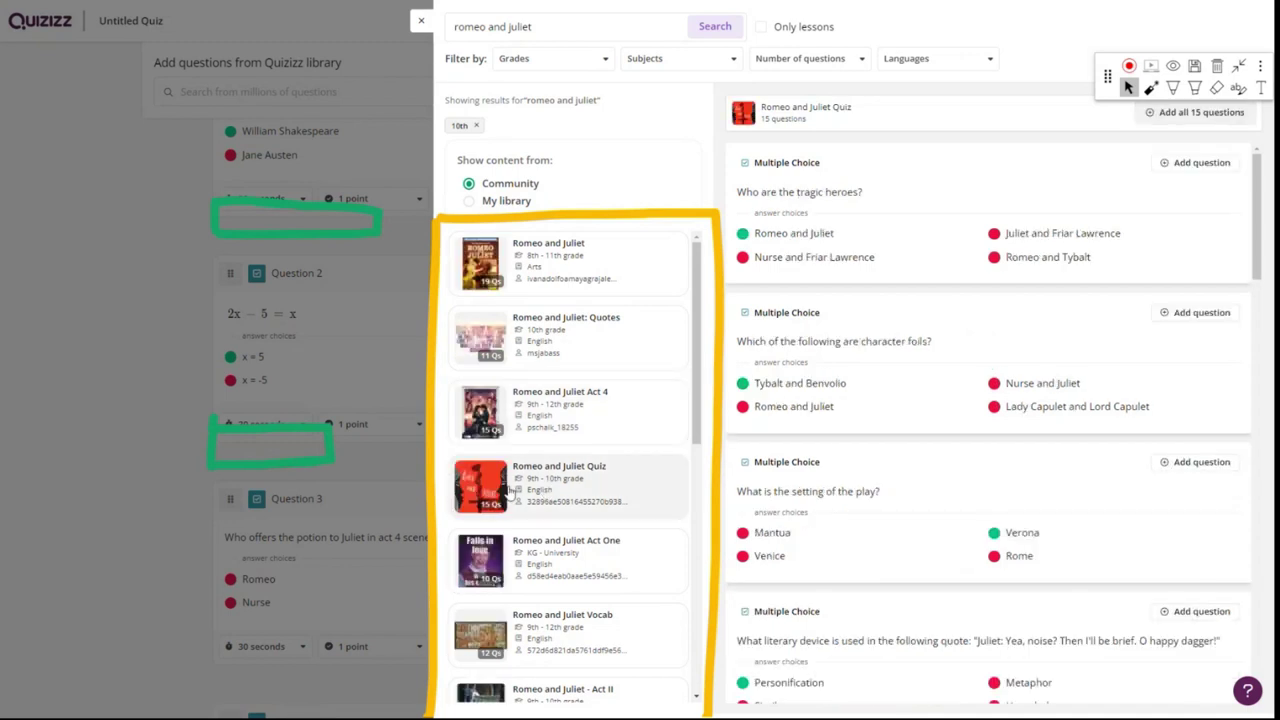
pyautogui.scroll(-3, 1165, 191)
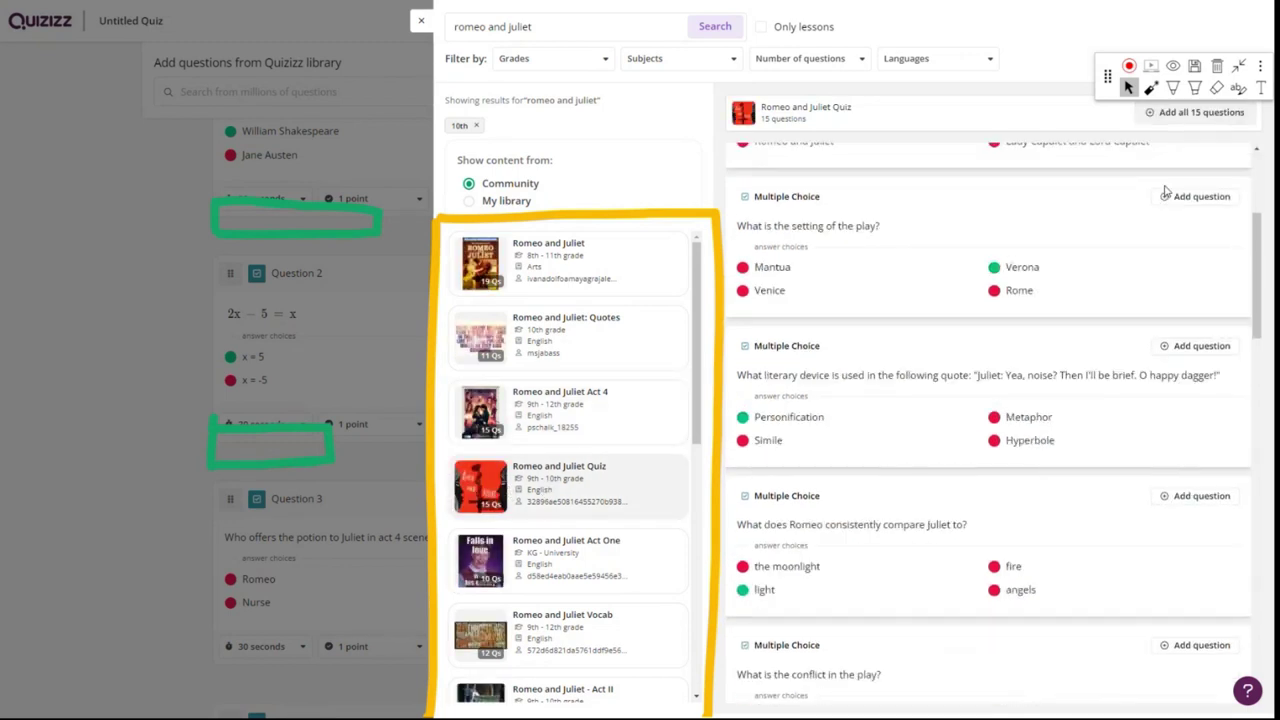
pyautogui.scroll(3, 1165, 185)
pyautogui.click(1183, 116)
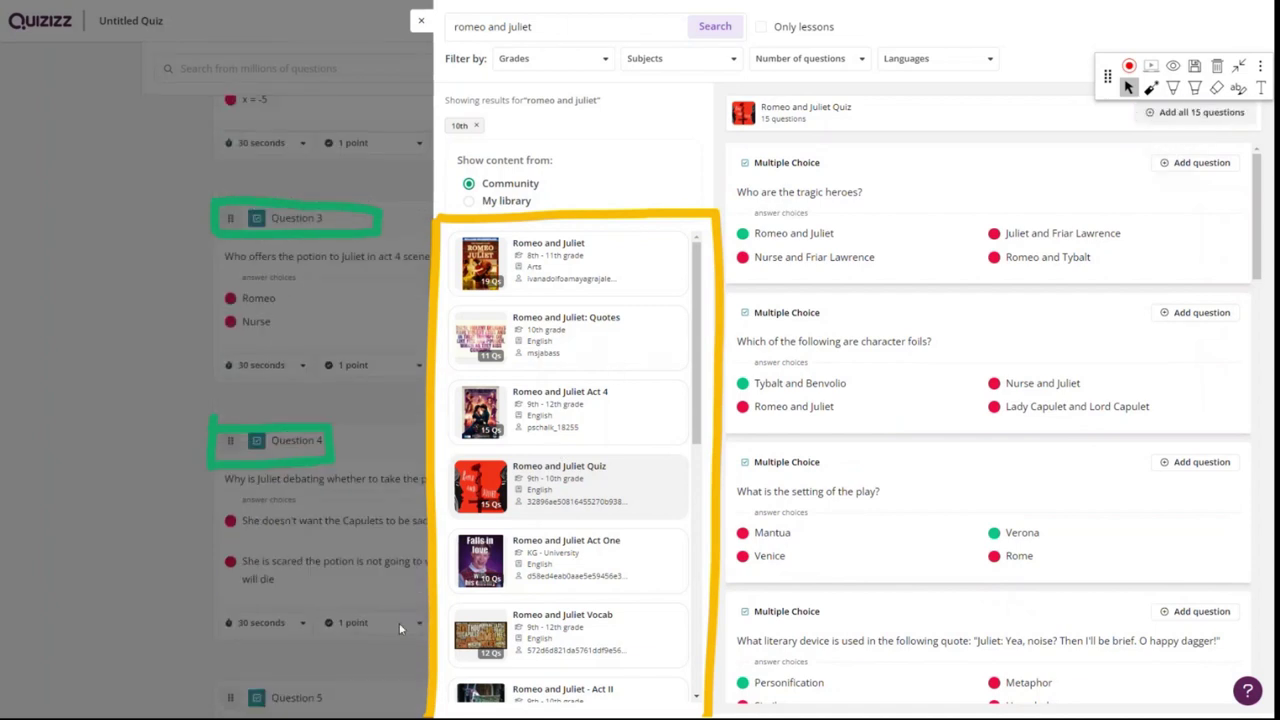
# Step: Clear the pen annotations and close the question library
pyautogui.click(1219, 66)
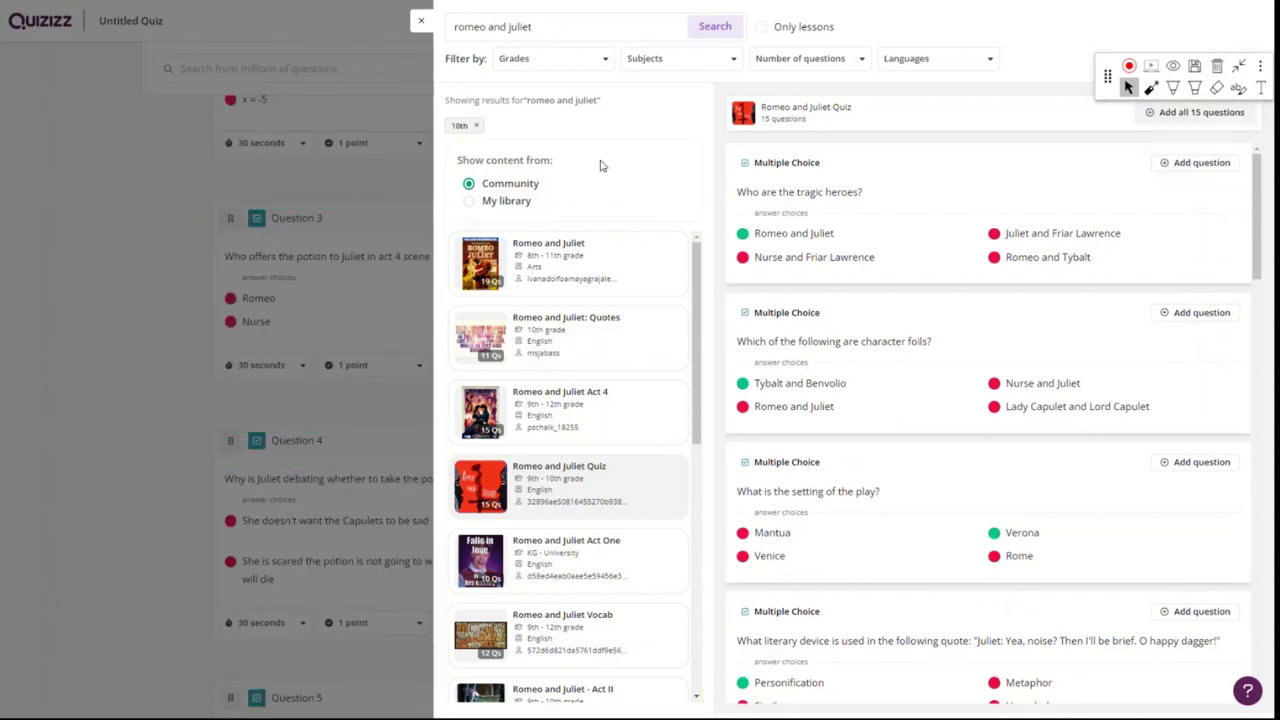
pyautogui.click(421, 21)
pyautogui.scroll(5, 394, 281)
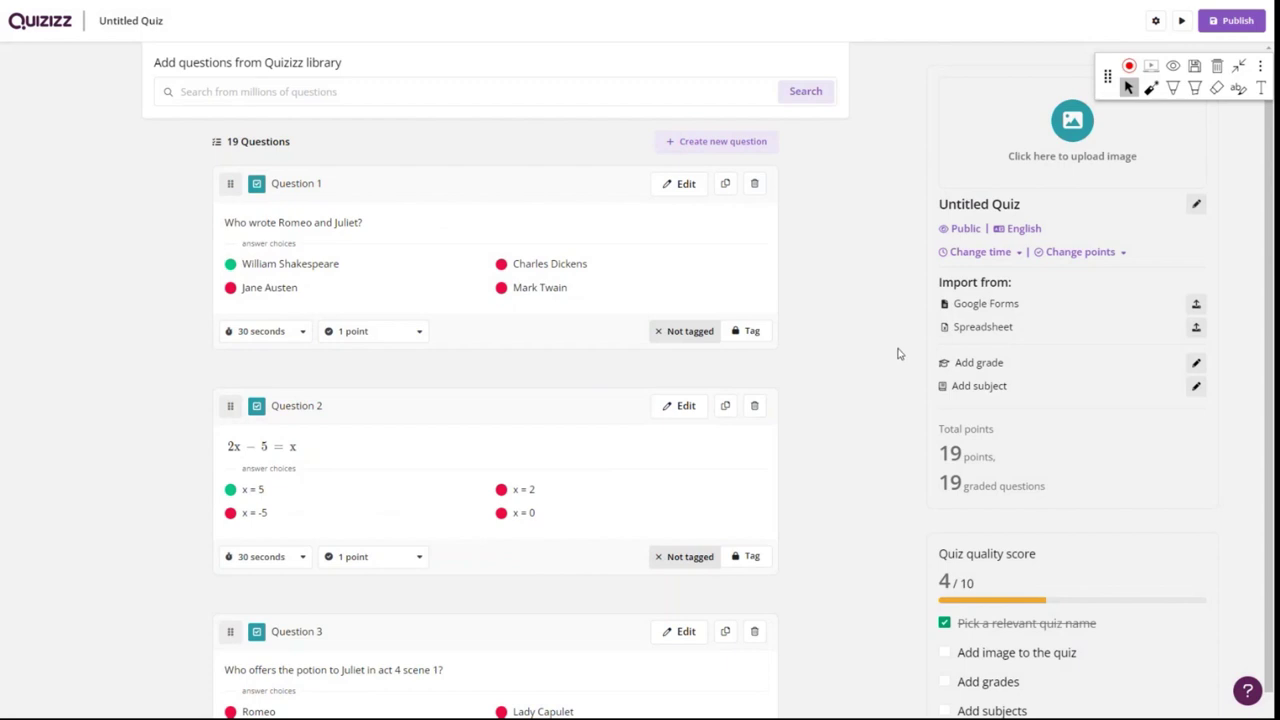
# Step: Move the annotation toolbar aside and review the added questions and the quiz quality checklist
pyautogui.moveTo(1106, 77); pyautogui.dragTo(882, 88)
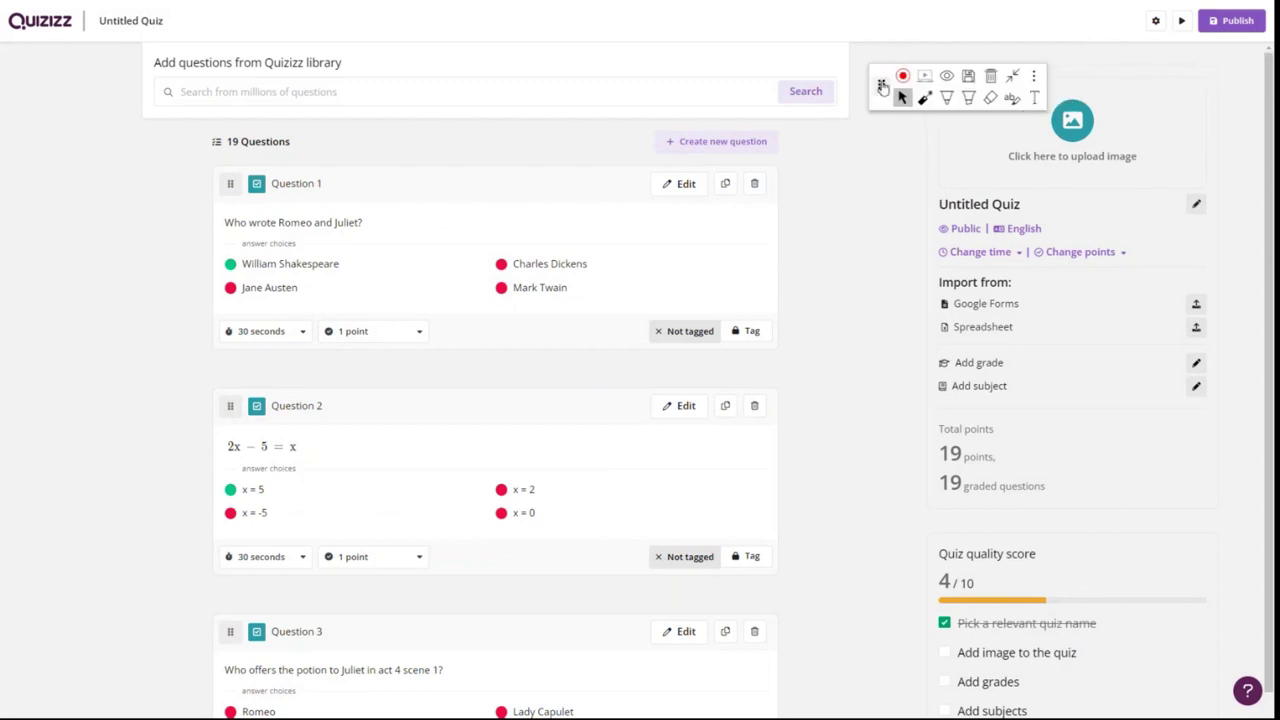
pyautogui.scroll(-5, 714, 446)
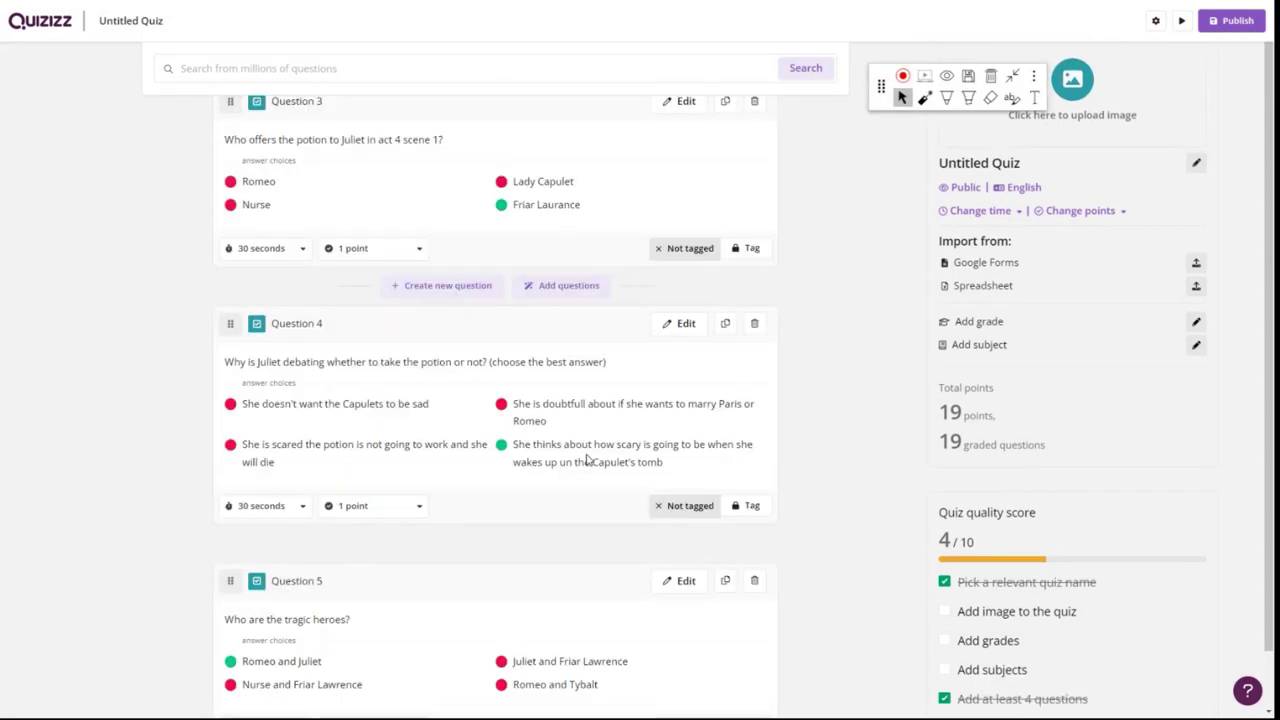
pyautogui.scroll(-15, 587, 460)
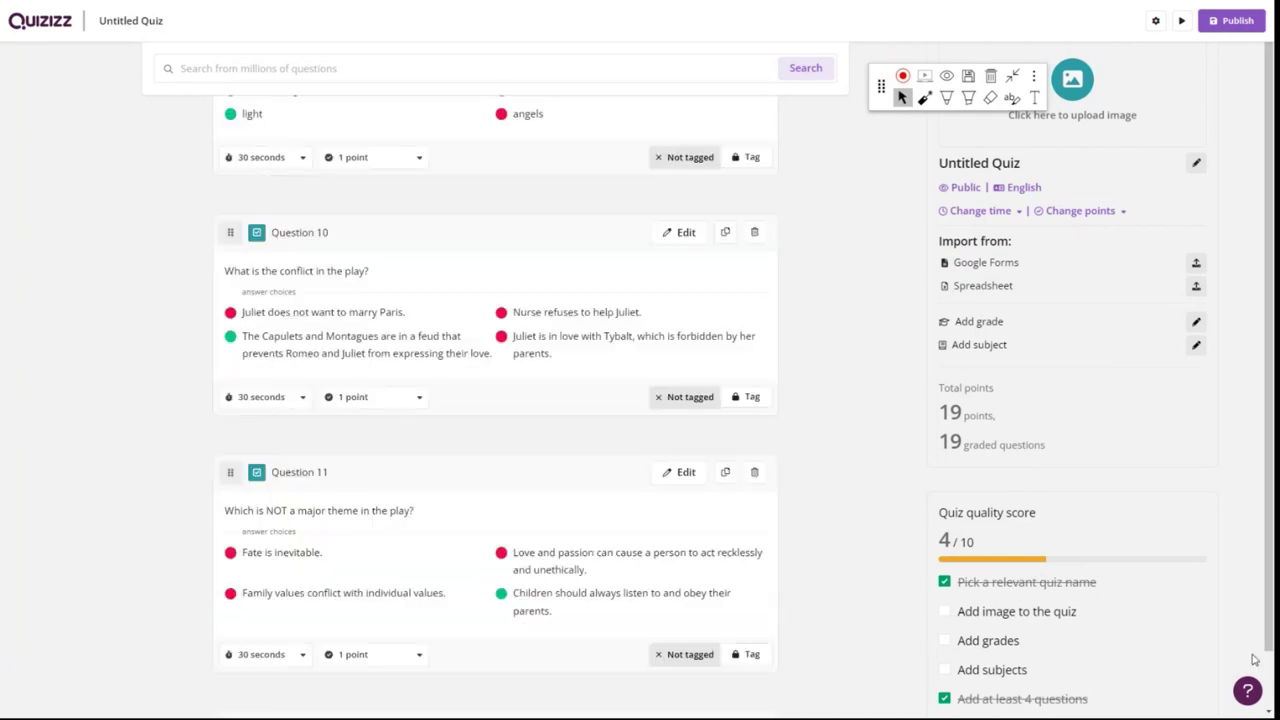
pyautogui.scroll(-1, 1110, 654)
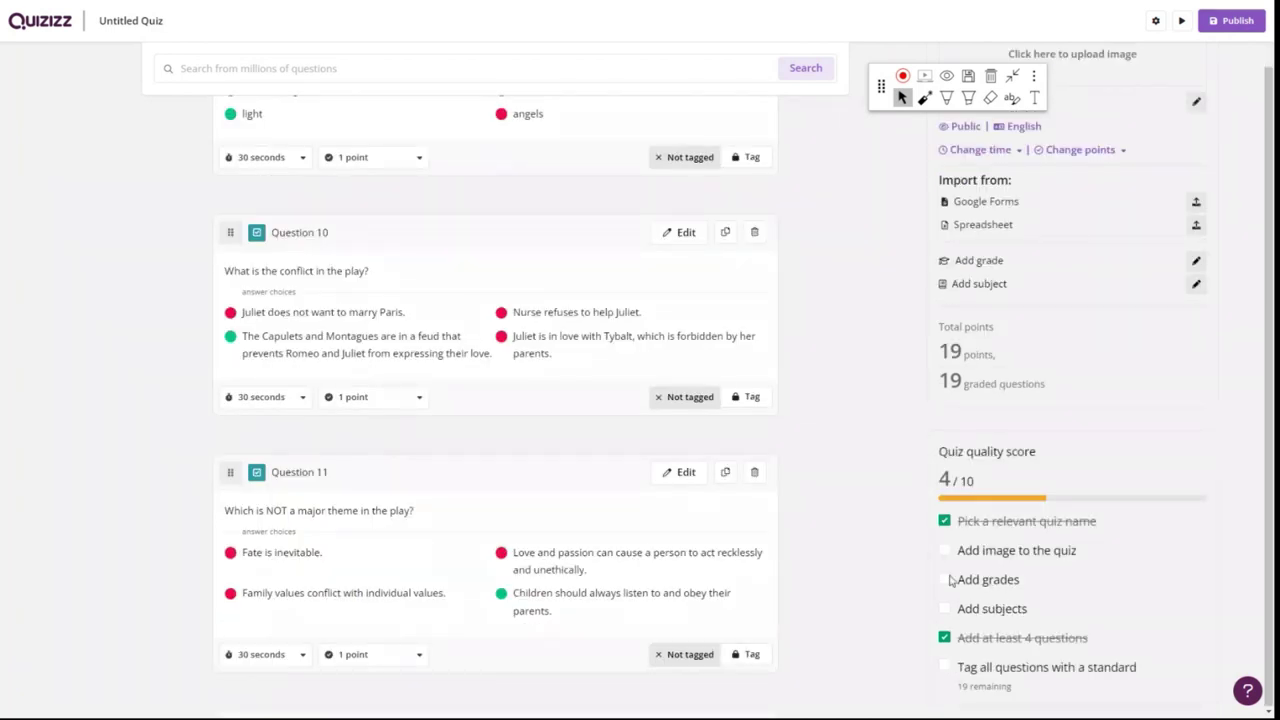
pyautogui.scroll(8, 1137, 310)
pyautogui.scroll(10, 1137, 300)
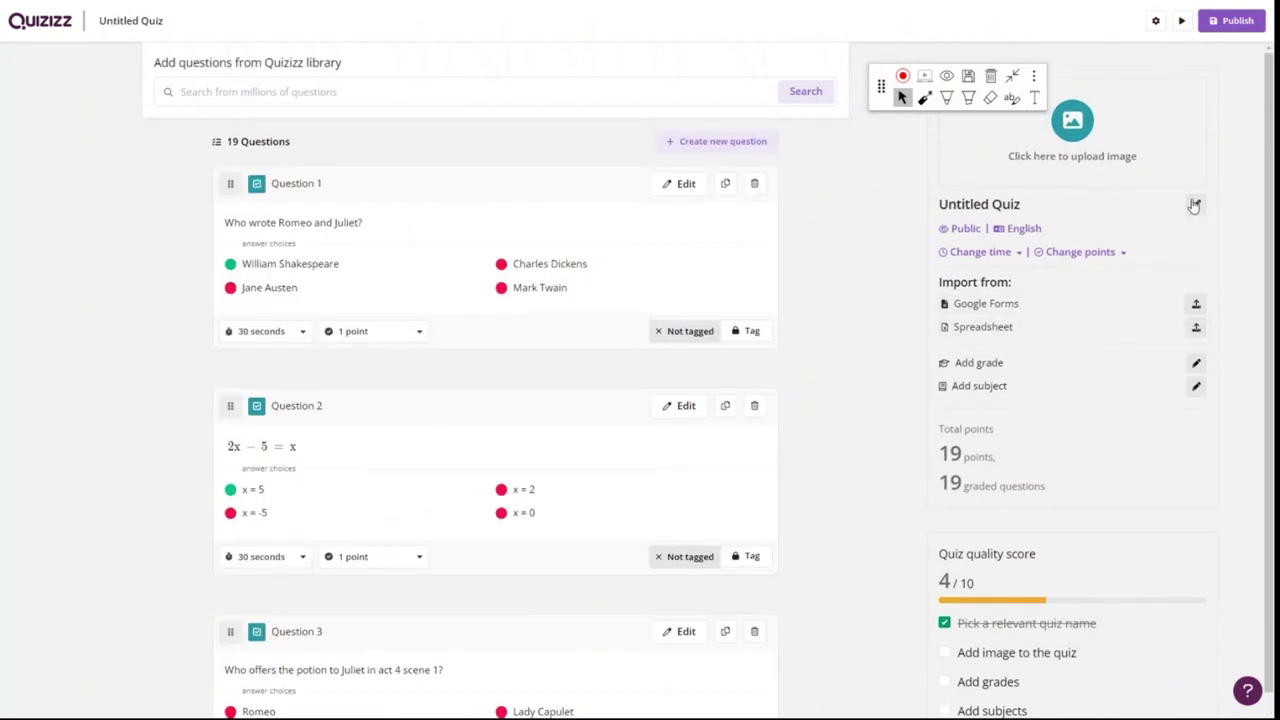
# Step: Name the quiz Example Quiz and set its subject to English and its grade to 10th
pyautogui.click(1194, 203)
pyautogui.write('Example Quiz')
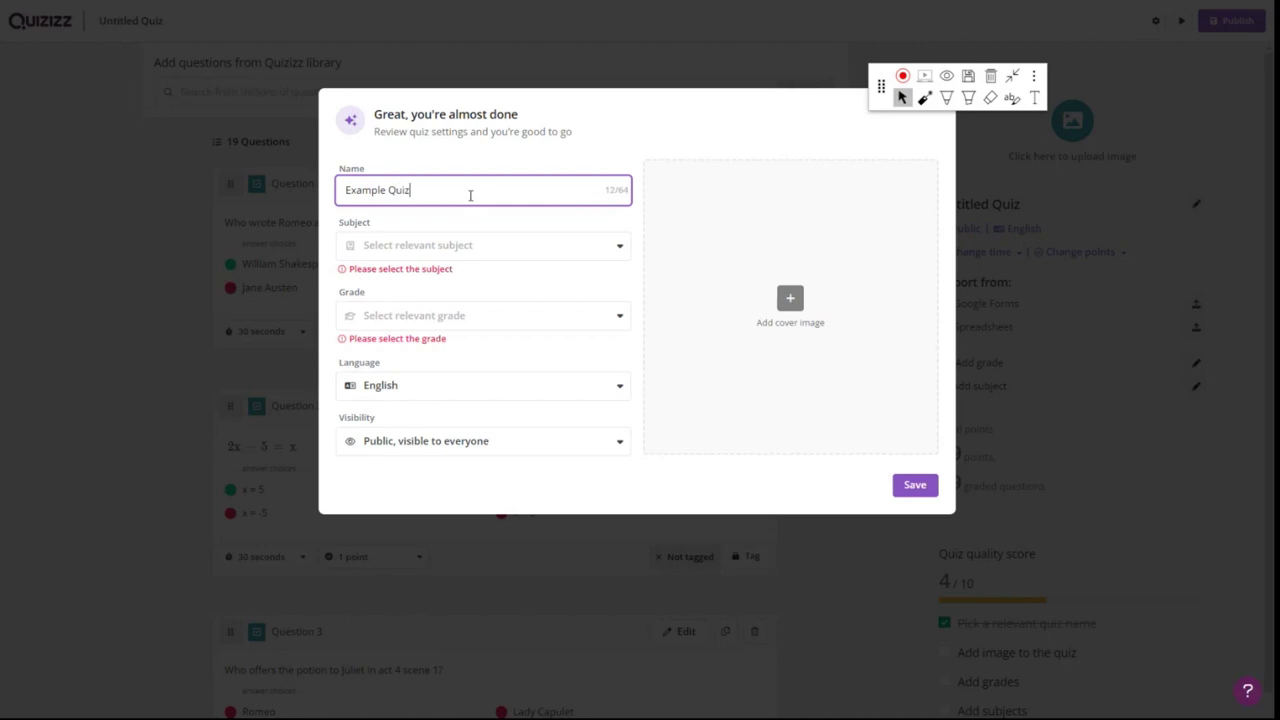
pyautogui.click(474, 250)
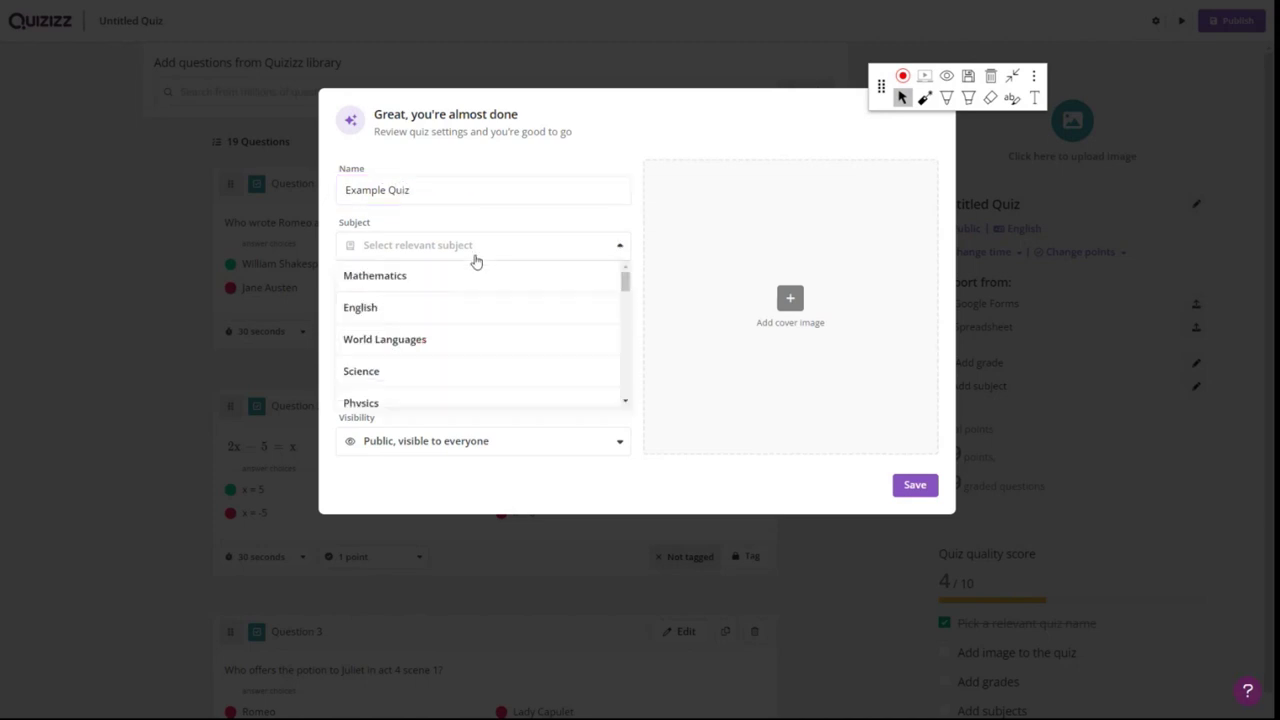
pyautogui.click(375, 318)
pyautogui.click(452, 310)
pyautogui.scroll(-5, 383, 436)
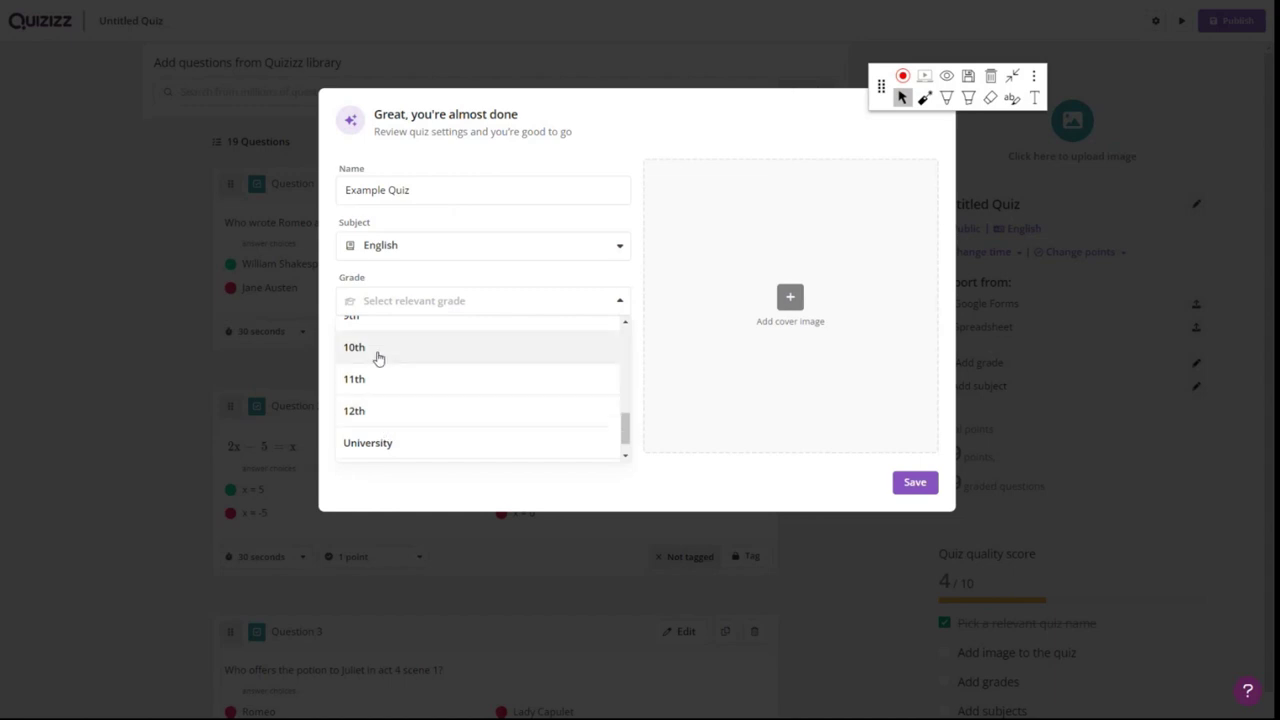
pyautogui.click(375, 352)
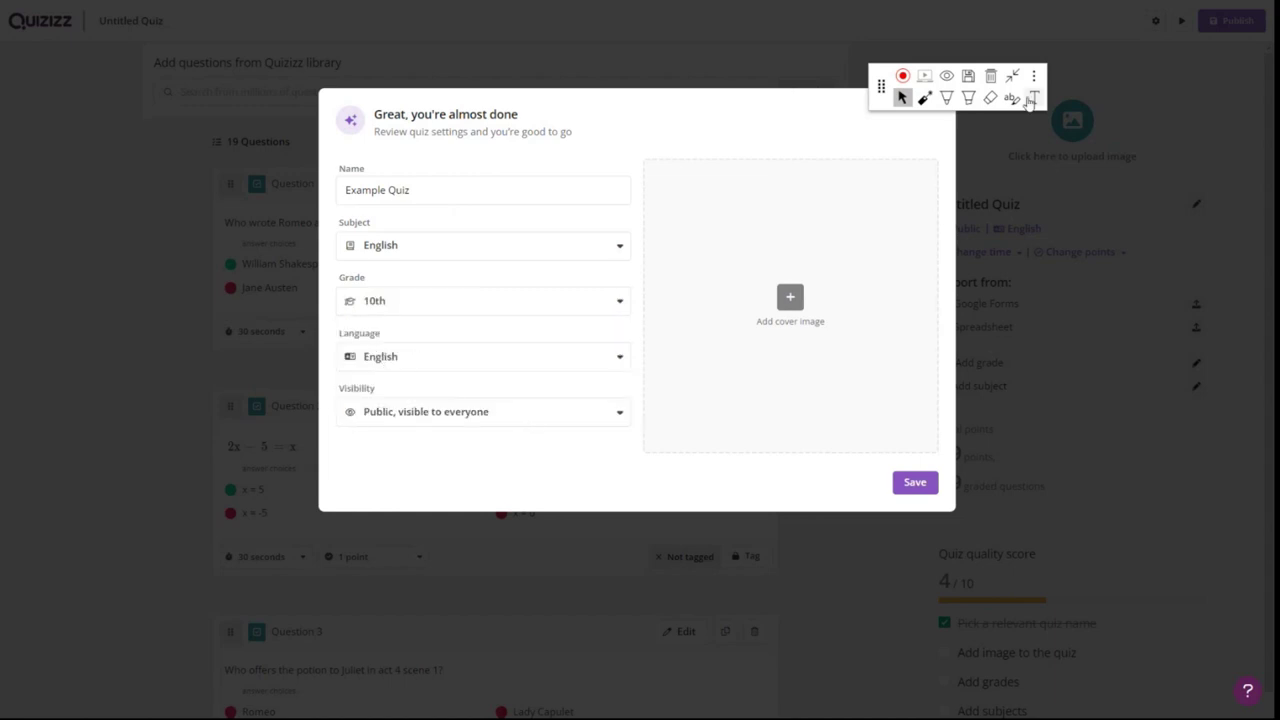
# Step: Highlight the "Public, visible to everyone" setting in blue and open the visibility options with the normal pointer
pyautogui.click(968, 97)
pyautogui.moveTo(358, 410); pyautogui.dragTo(510, 410)
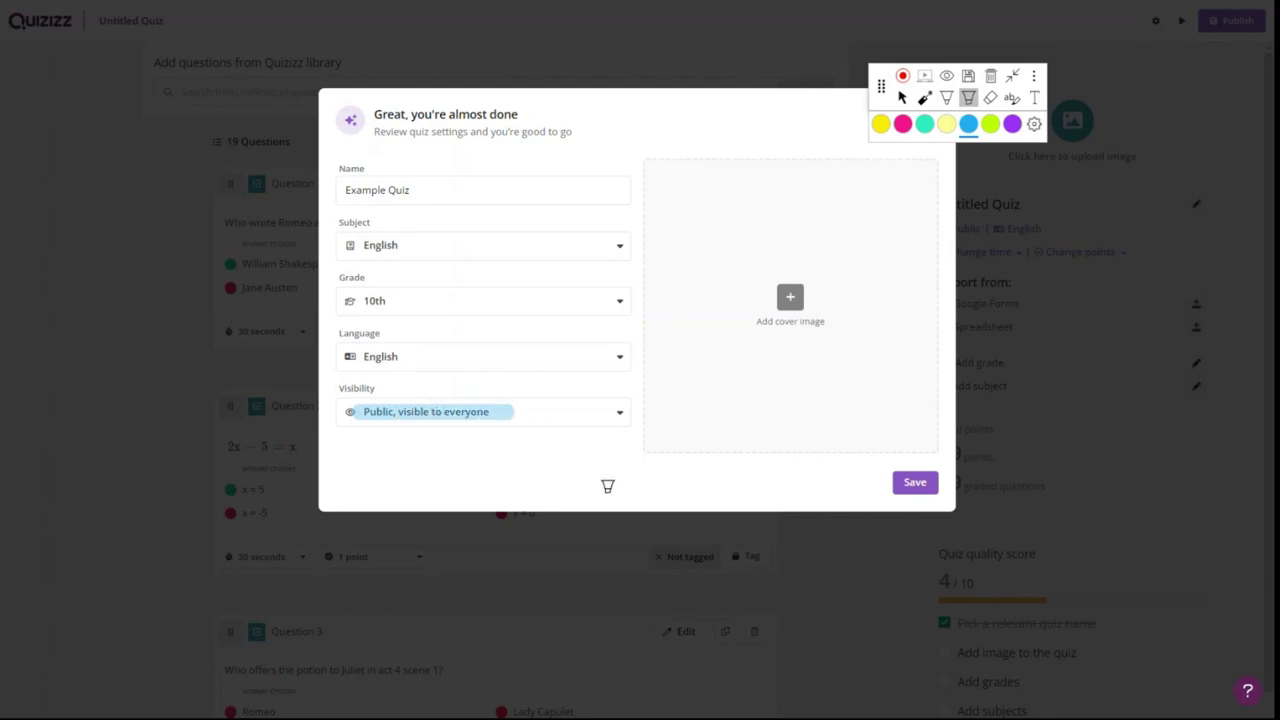
pyautogui.click(902, 97)
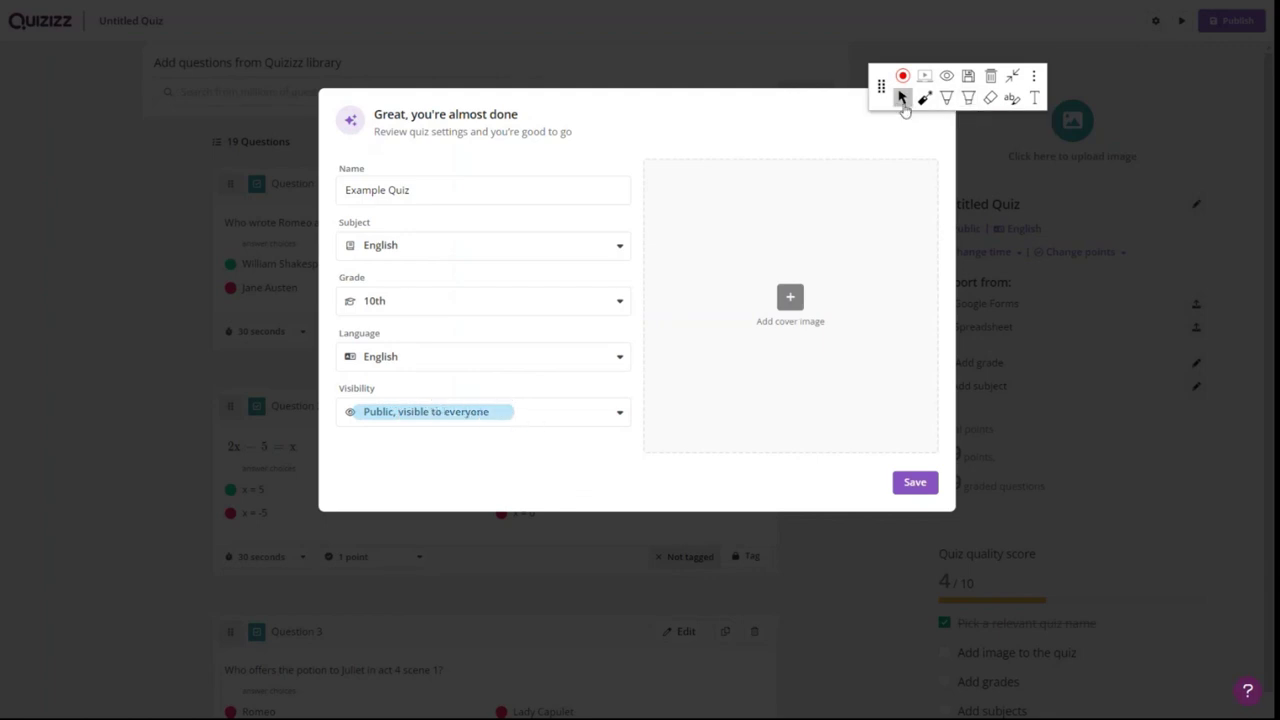
pyautogui.click(613, 424)
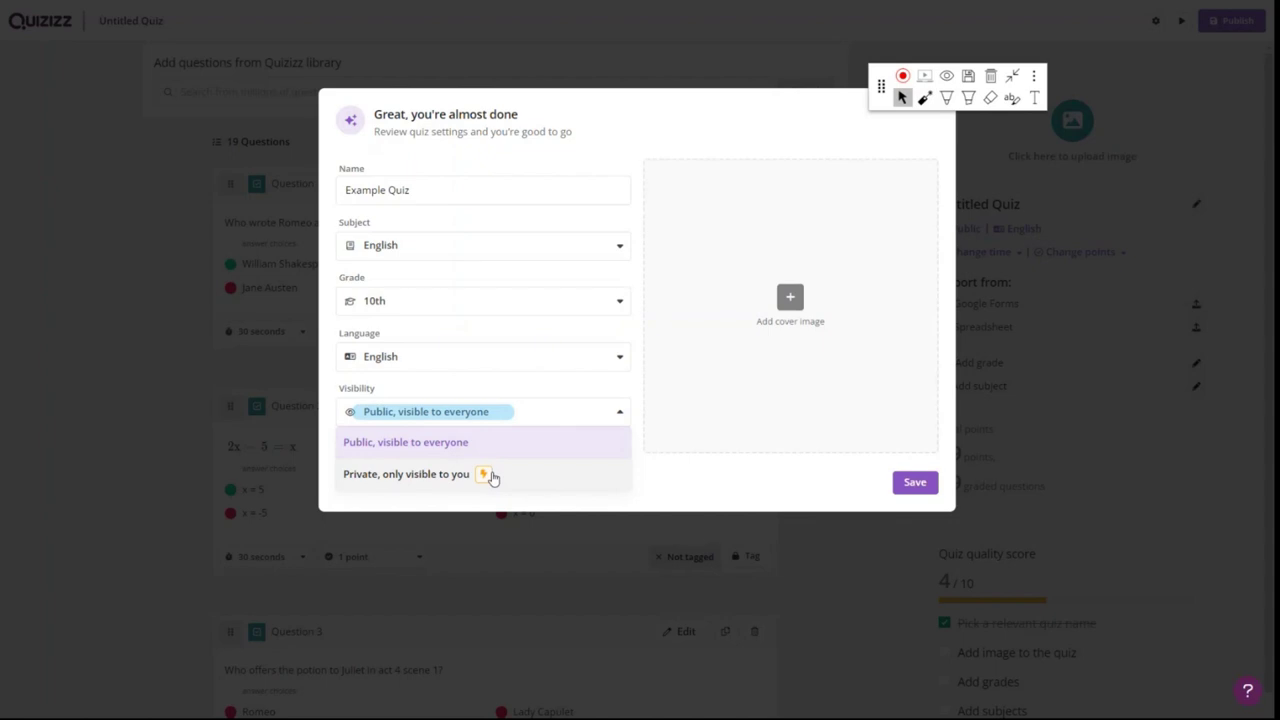
# Step: Draw a green pen arrow from the visibility setting to the Quizizz library search
pyautogui.click(946, 97)
pyautogui.click(968, 123)
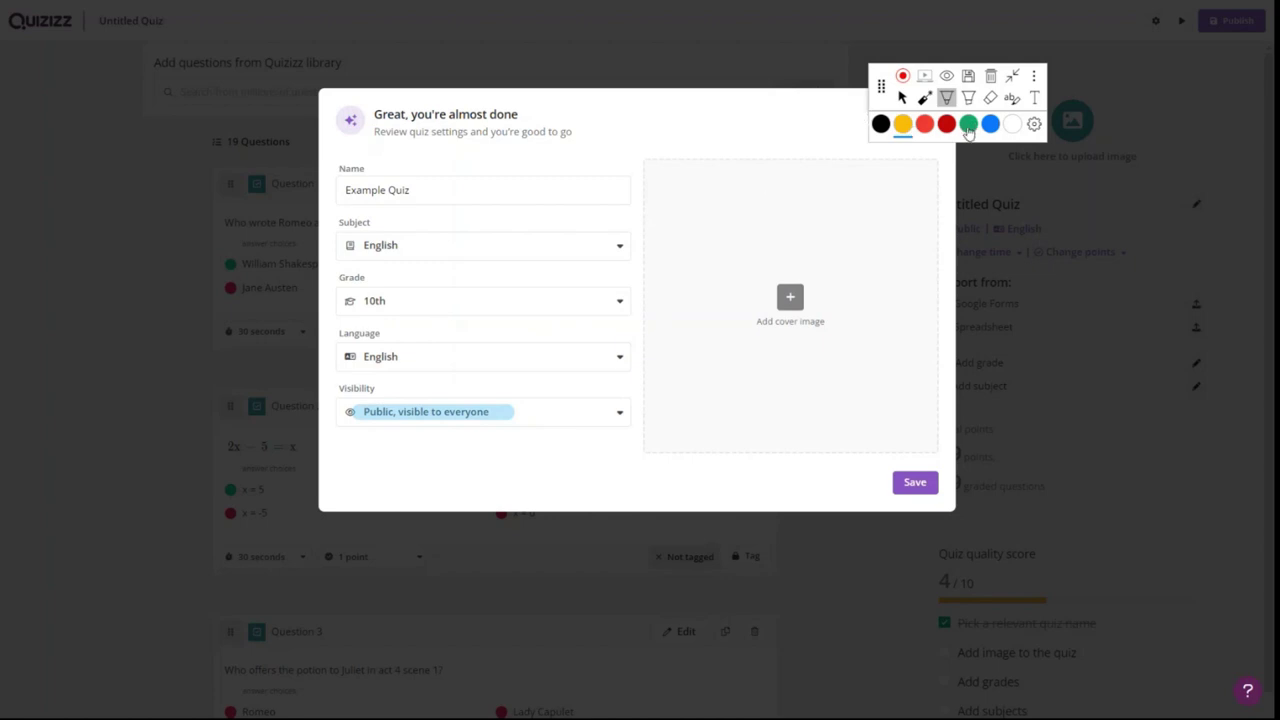
pyautogui.moveTo(332, 414)
pyautogui.mouseDown()
pyautogui.moveTo(129, 352)
pyautogui.moveTo(98, 186)
pyautogui.moveTo(134, 92)
pyautogui.moveTo(158, 86)
pyautogui.moveTo(156, 102)
pyautogui.mouseUp()
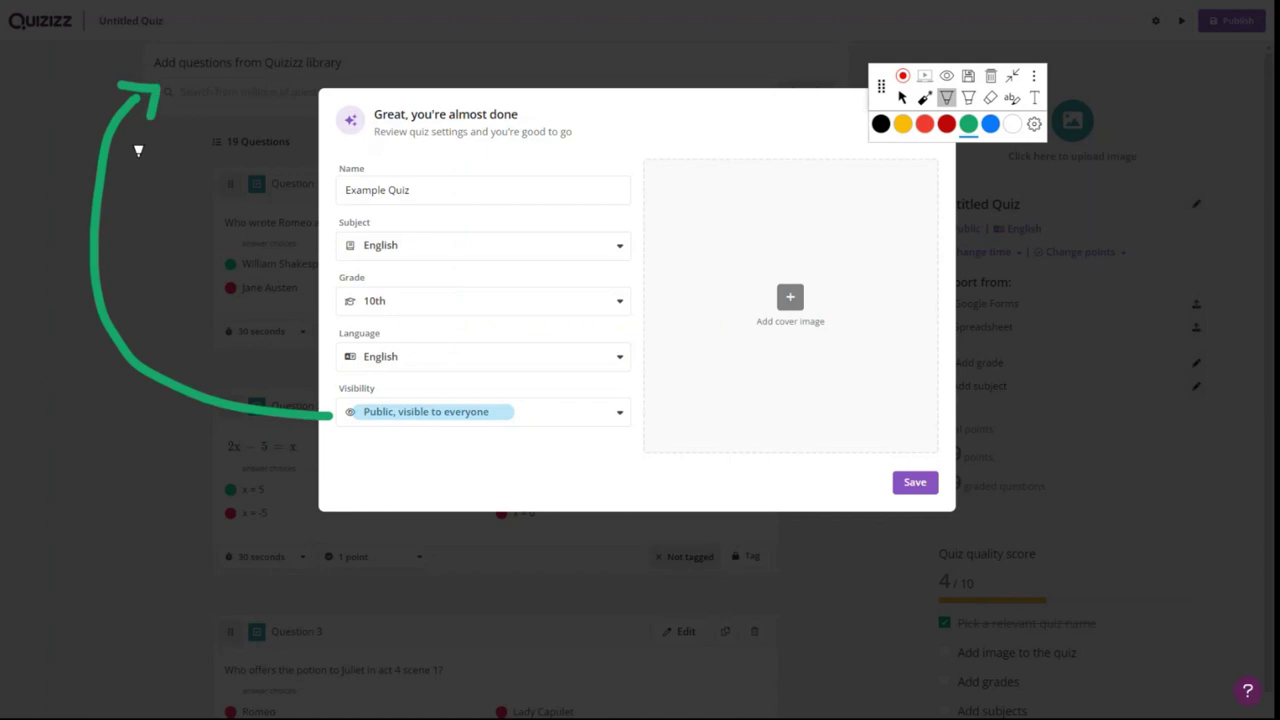
pyautogui.moveTo(131, 181); pyautogui.dragTo(155, 130)
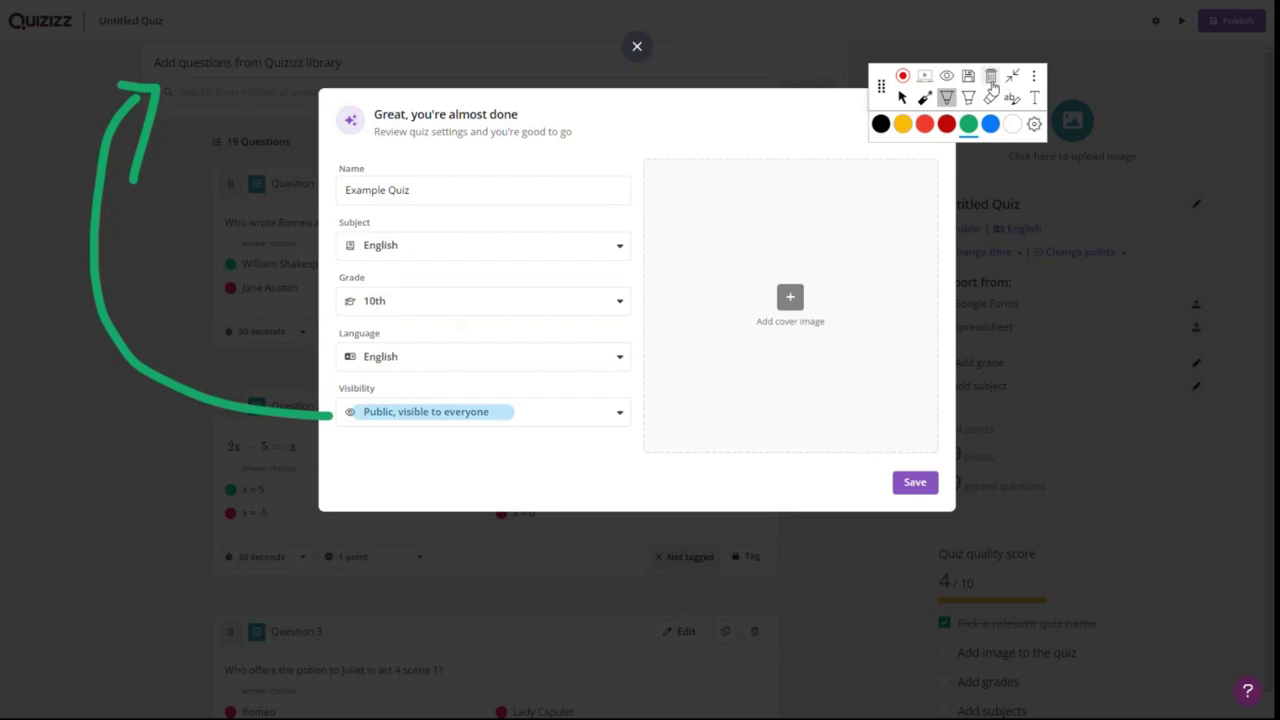
# Step: Clear the annotations, keep the annotation toolbar clear of the dialog, and save the quiz details
pyautogui.click(991, 80)
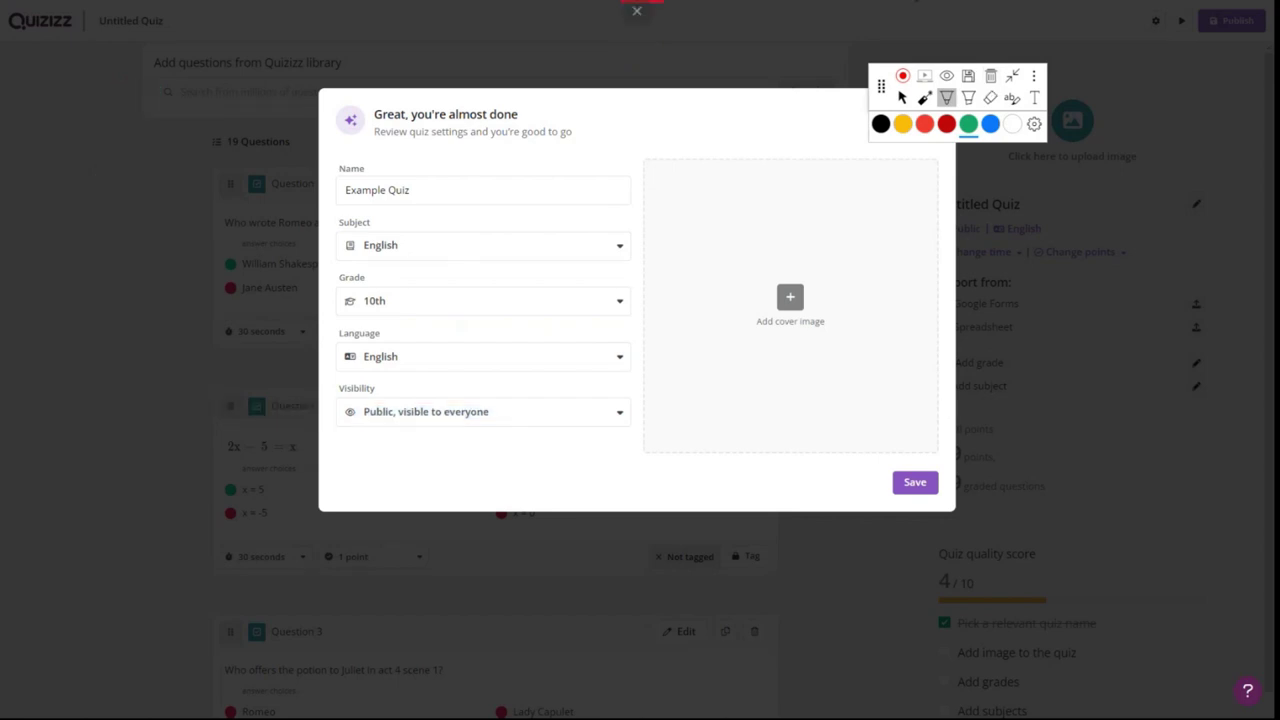
pyautogui.moveTo(881, 88); pyautogui.dragTo(1082, 46)
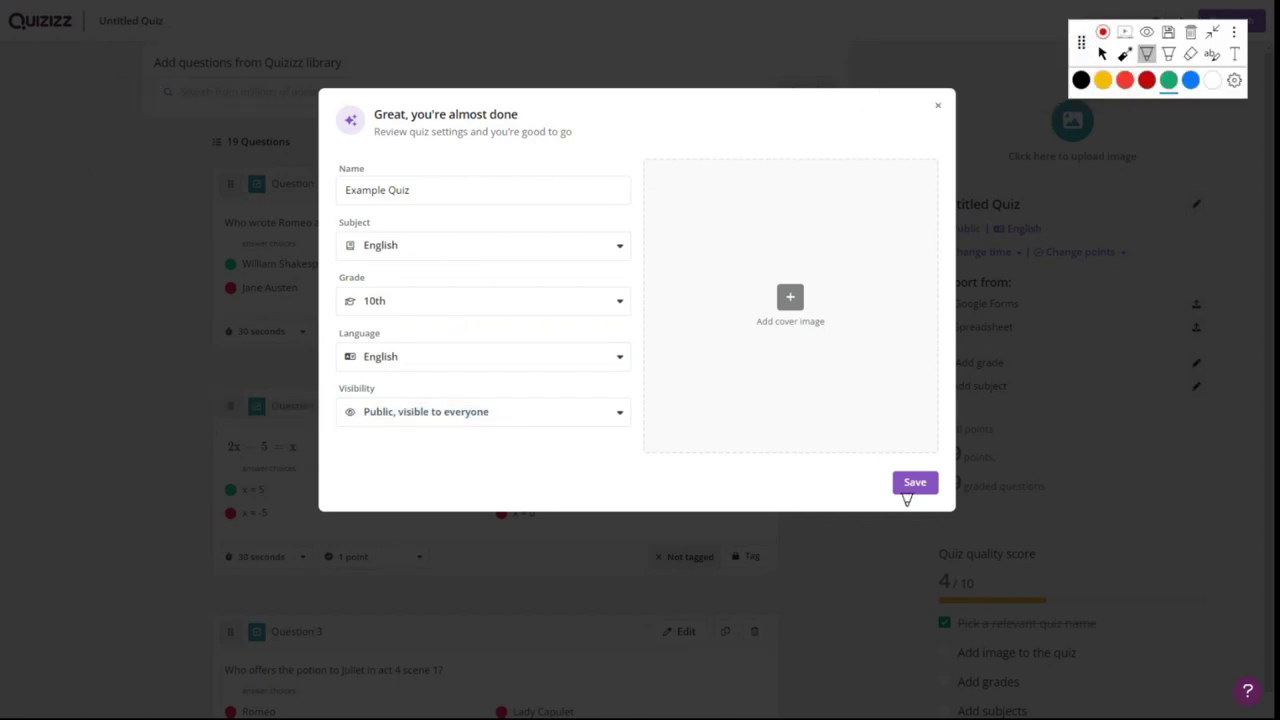
pyautogui.click(914, 484)
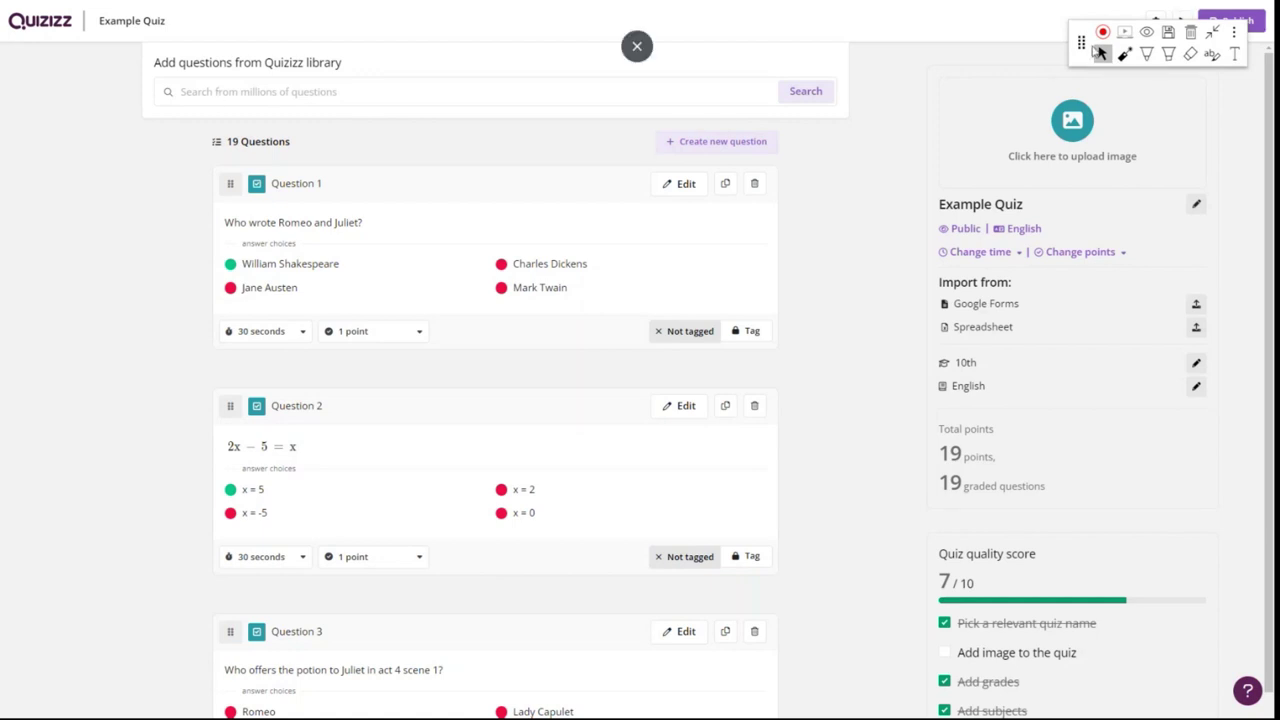
# Step: Move the annotation toolbar clear of the page header and publish Example Quiz
pyautogui.moveTo(1084, 48); pyautogui.dragTo(1086, 122)
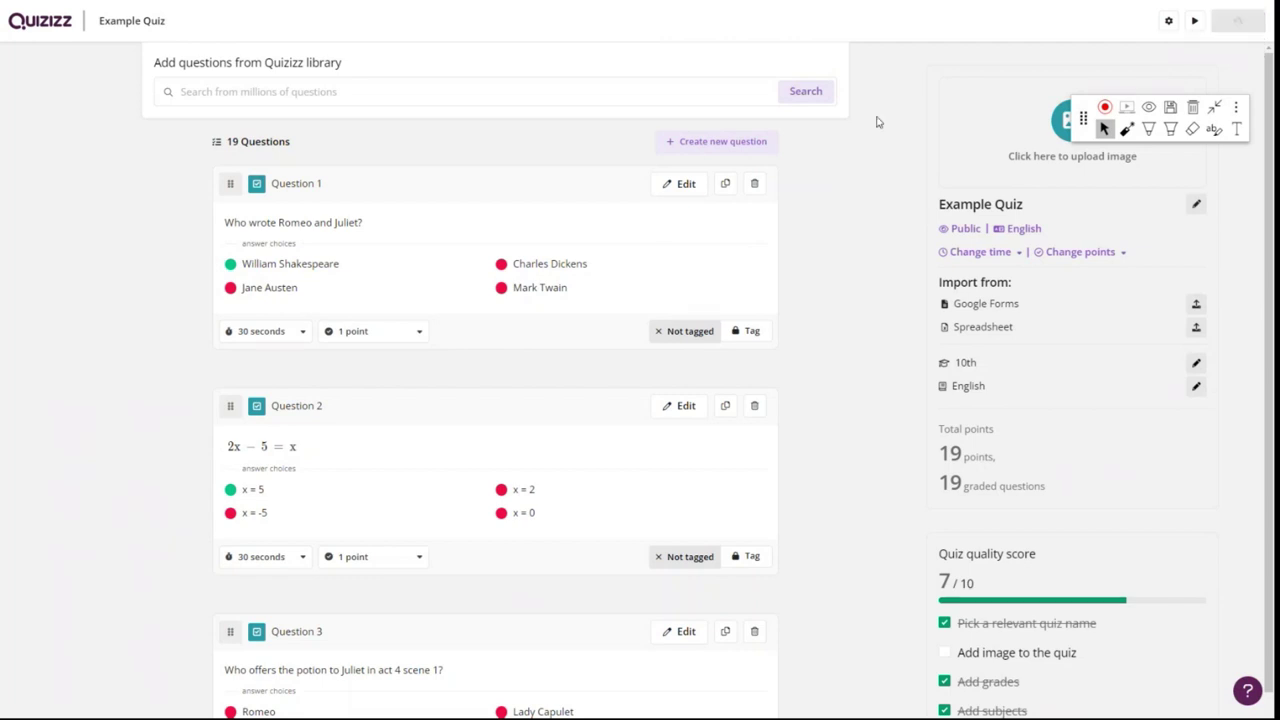
pyautogui.click(720, 141)
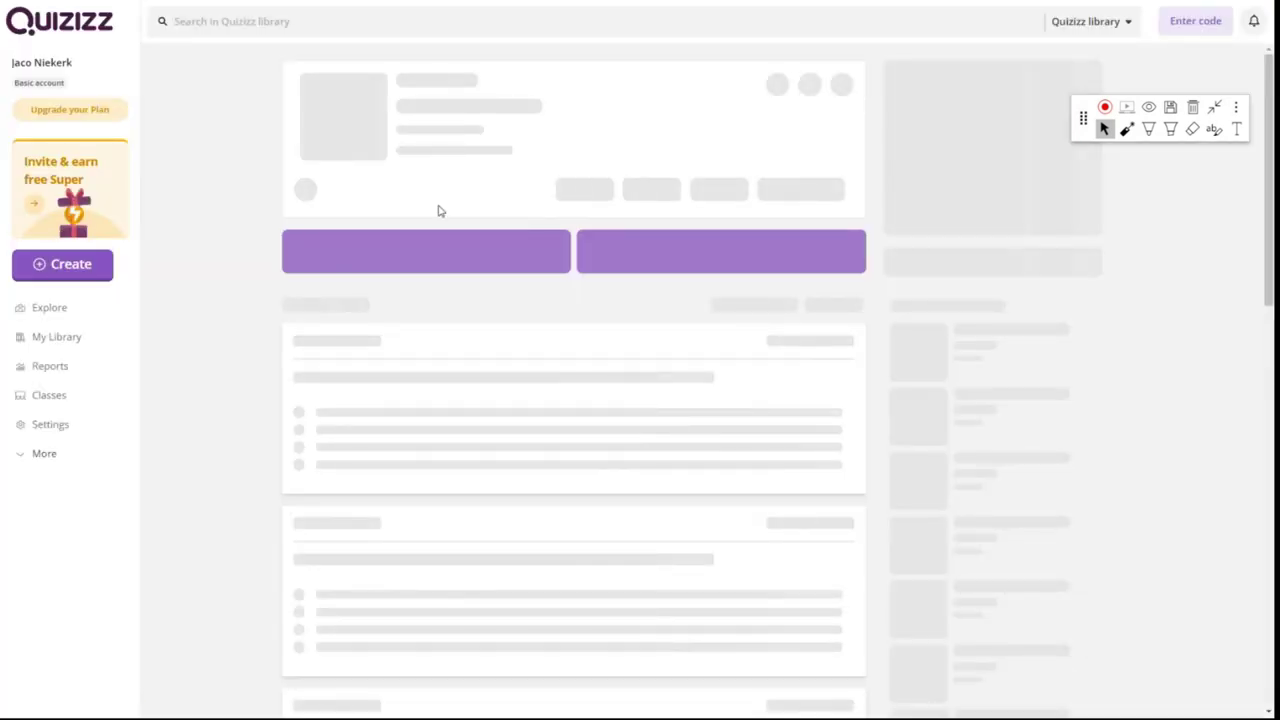
# Step: Search the Quizizz library for "wetenskap graad 5"
pyautogui.click(243, 22)
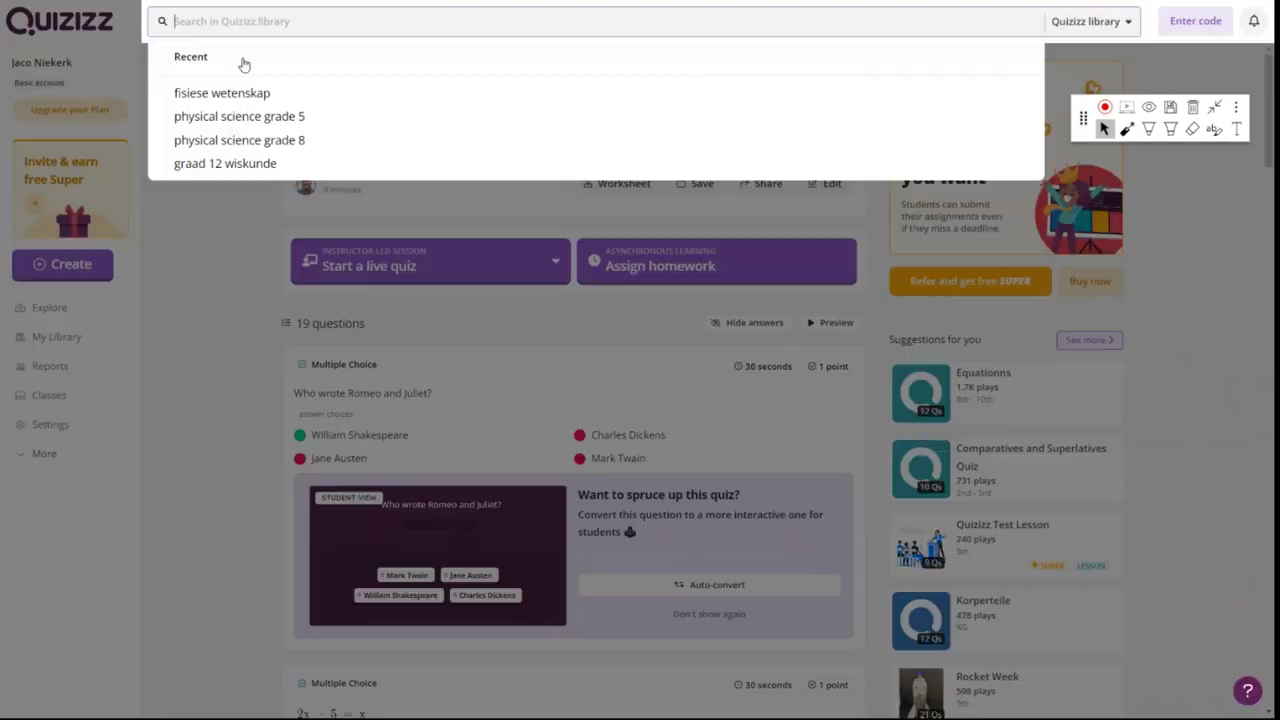
pyautogui.click(193, 261)
pyautogui.click(280, 21)
pyautogui.write('afrikaans')
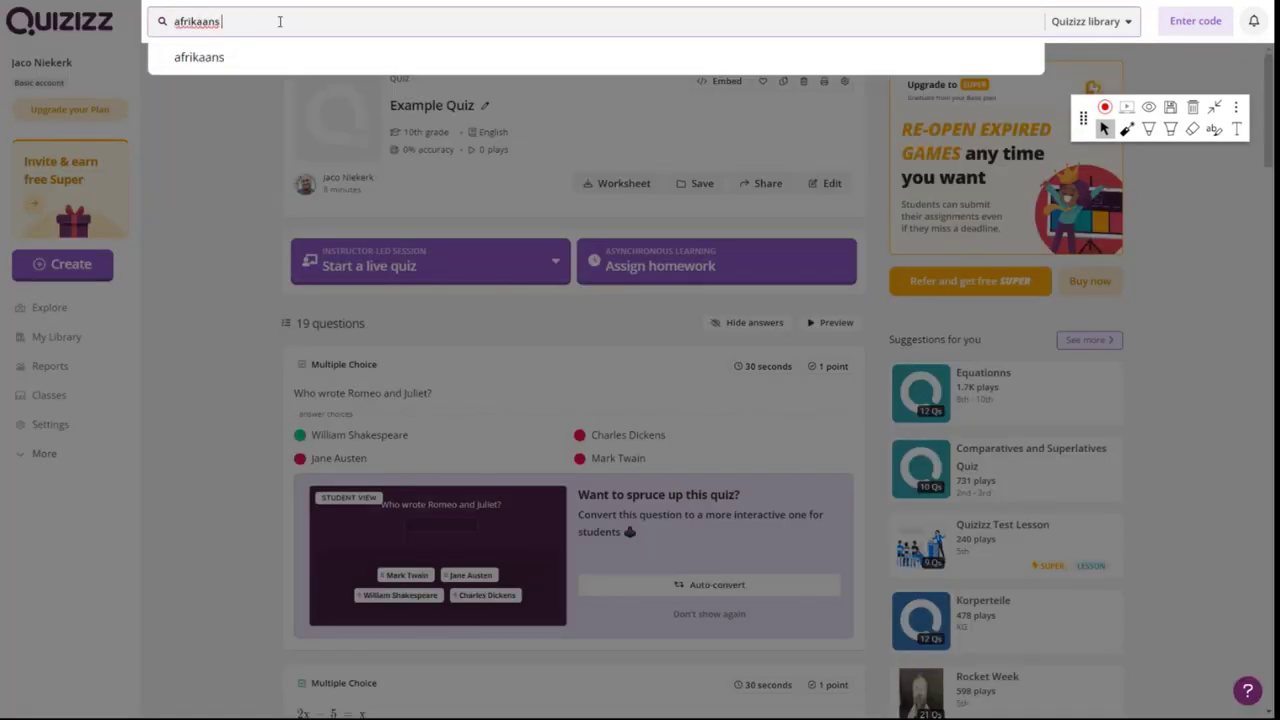
pyautogui.hotkey('ctrl', 'a')
pyautogui.write('wete')
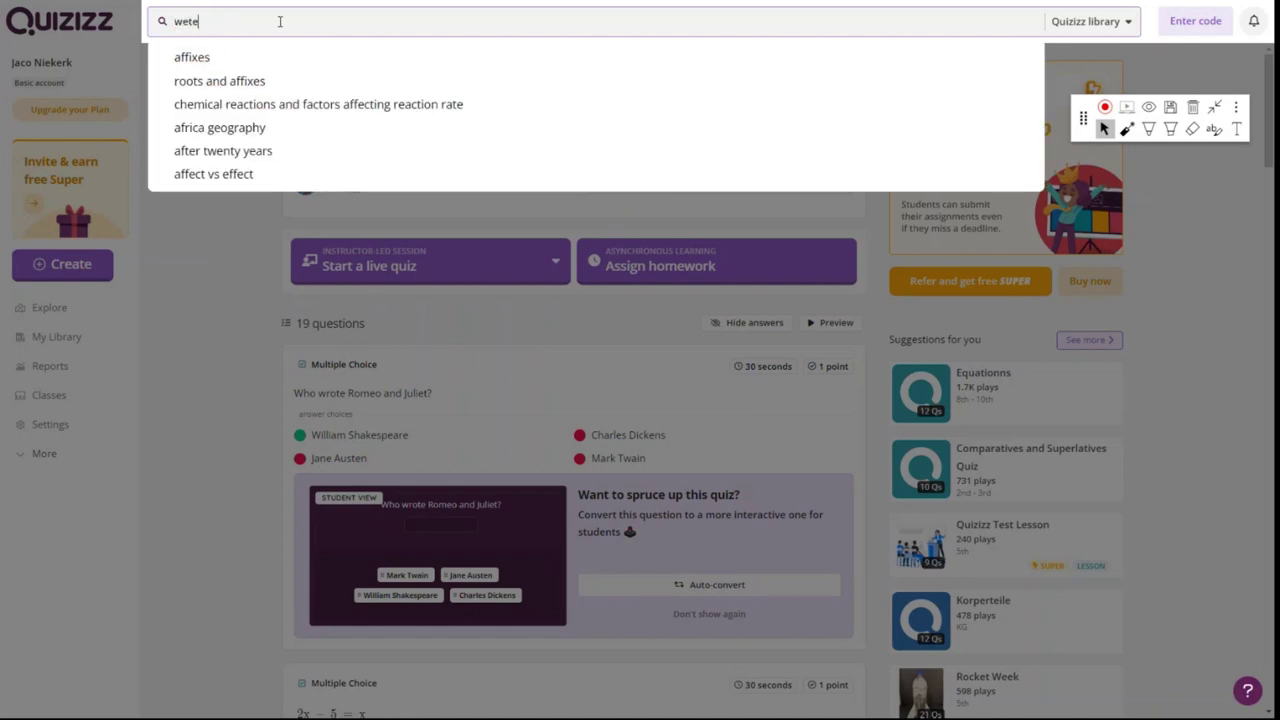
pyautogui.write('nskap graad ')
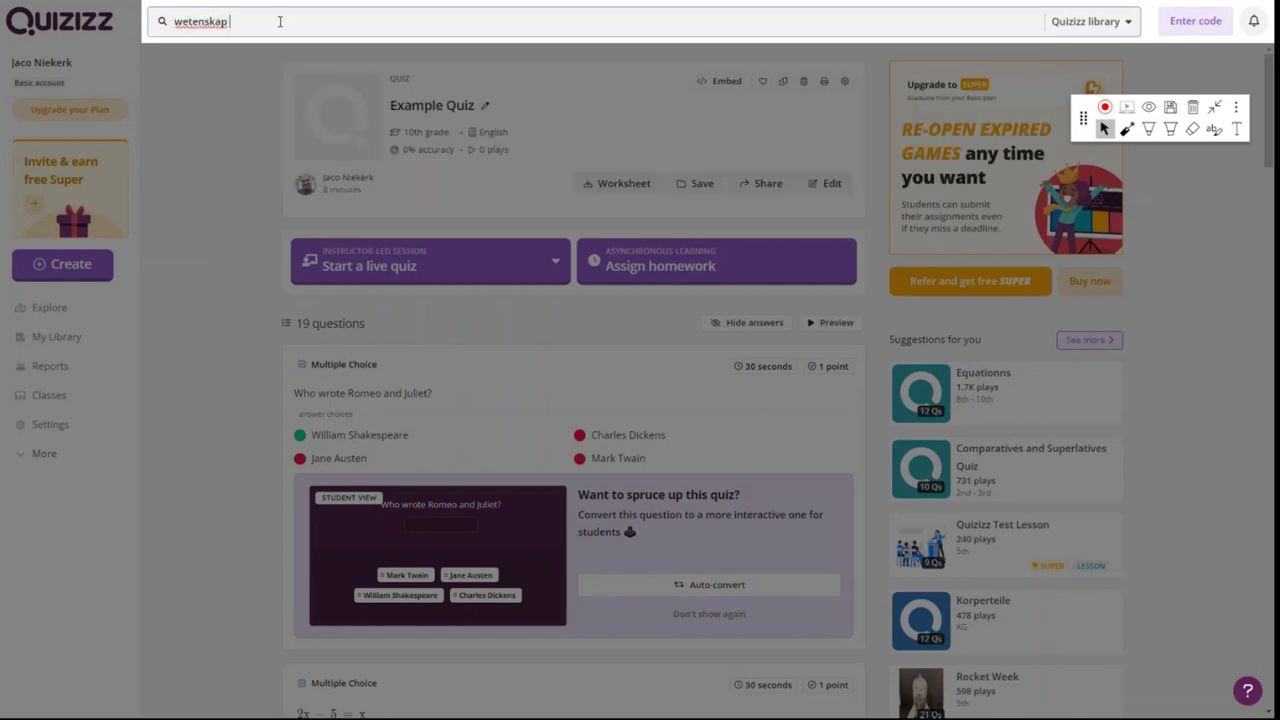
pyautogui.write('5')
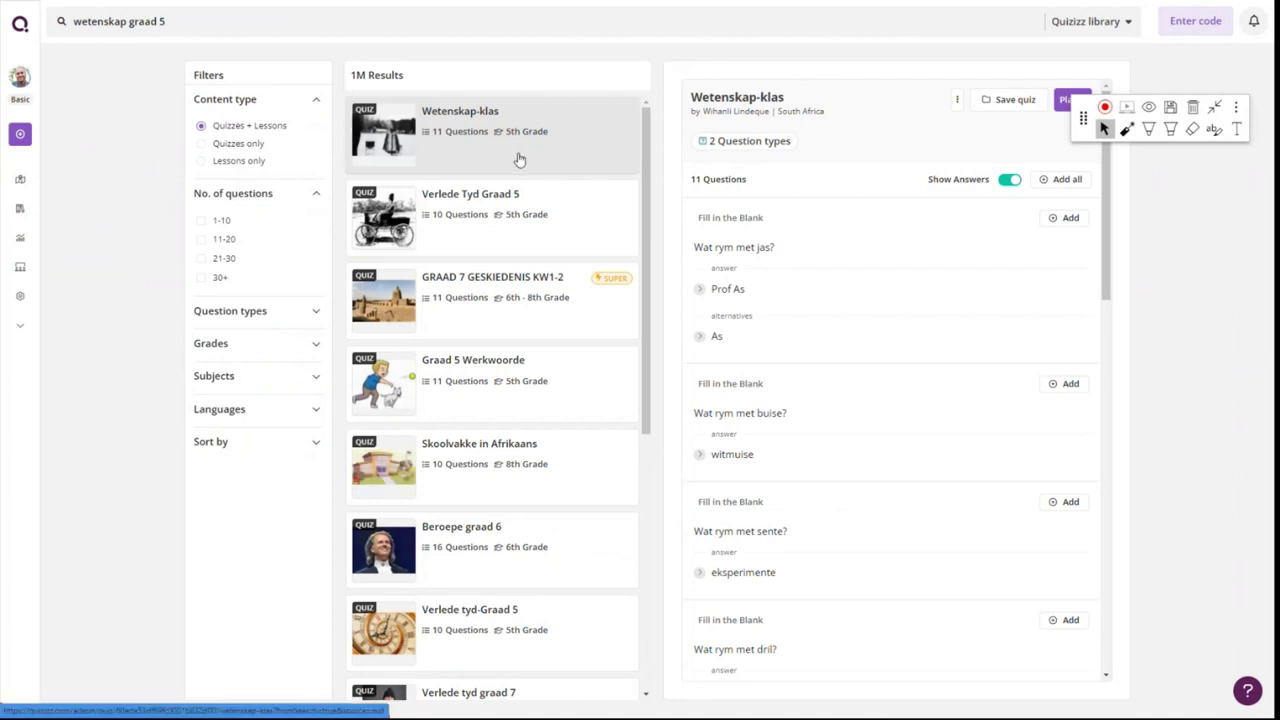
# Step: Preview several quizzes from the results, including Skoolvakke in Afrikaans, Beroepe graad 6 and Verlede tyd-Graad 5, and return to Wetenskap-klas
pyautogui.click(588, 292)
pyautogui.click(566, 386)
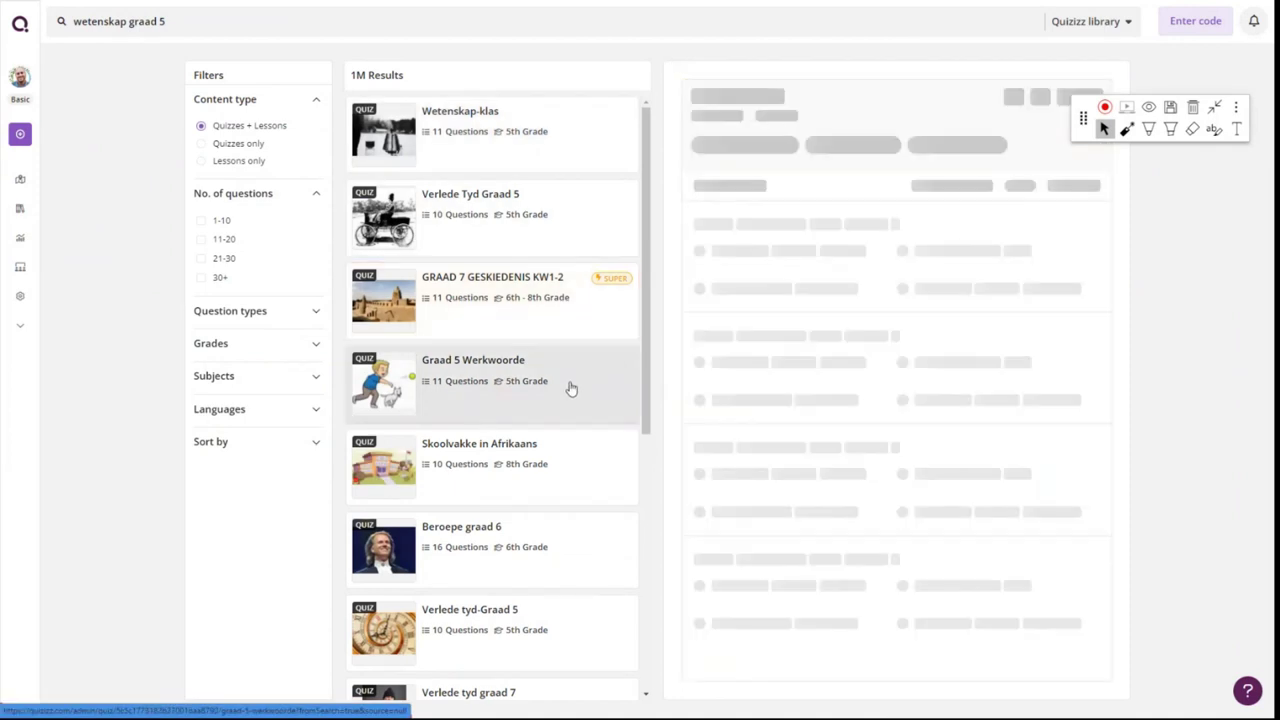
pyautogui.click(561, 461)
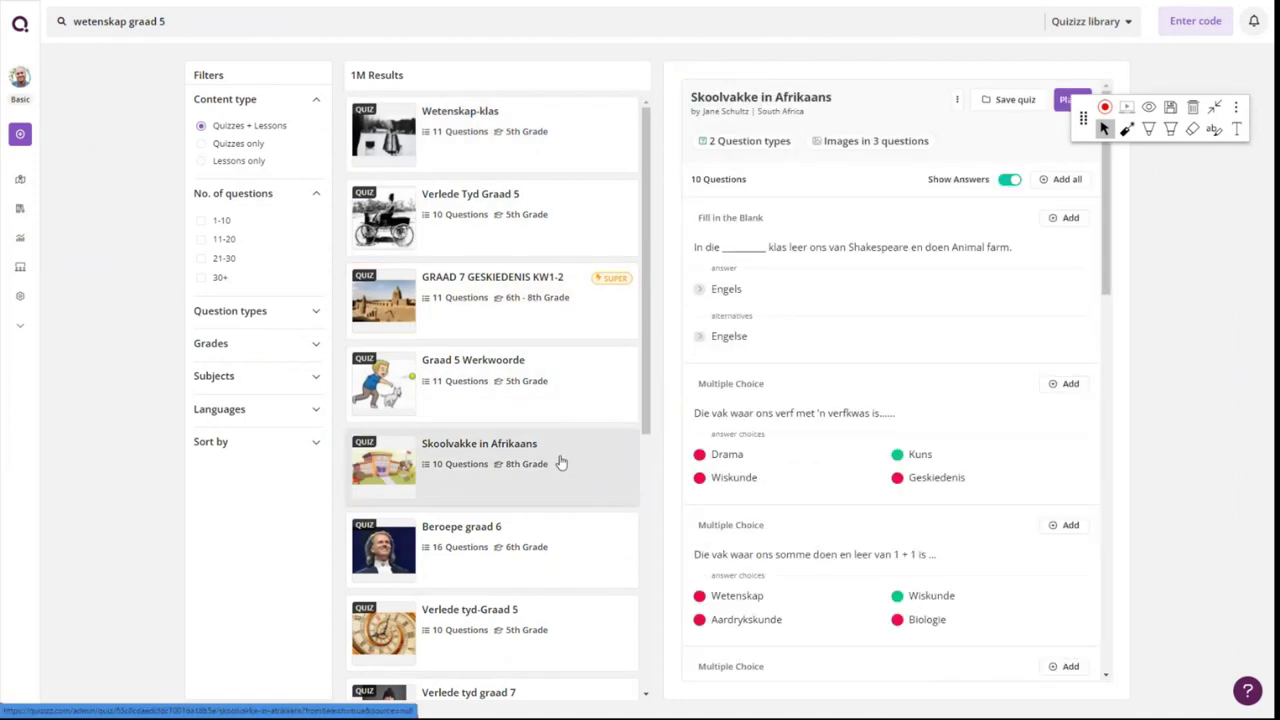
pyautogui.click(548, 550)
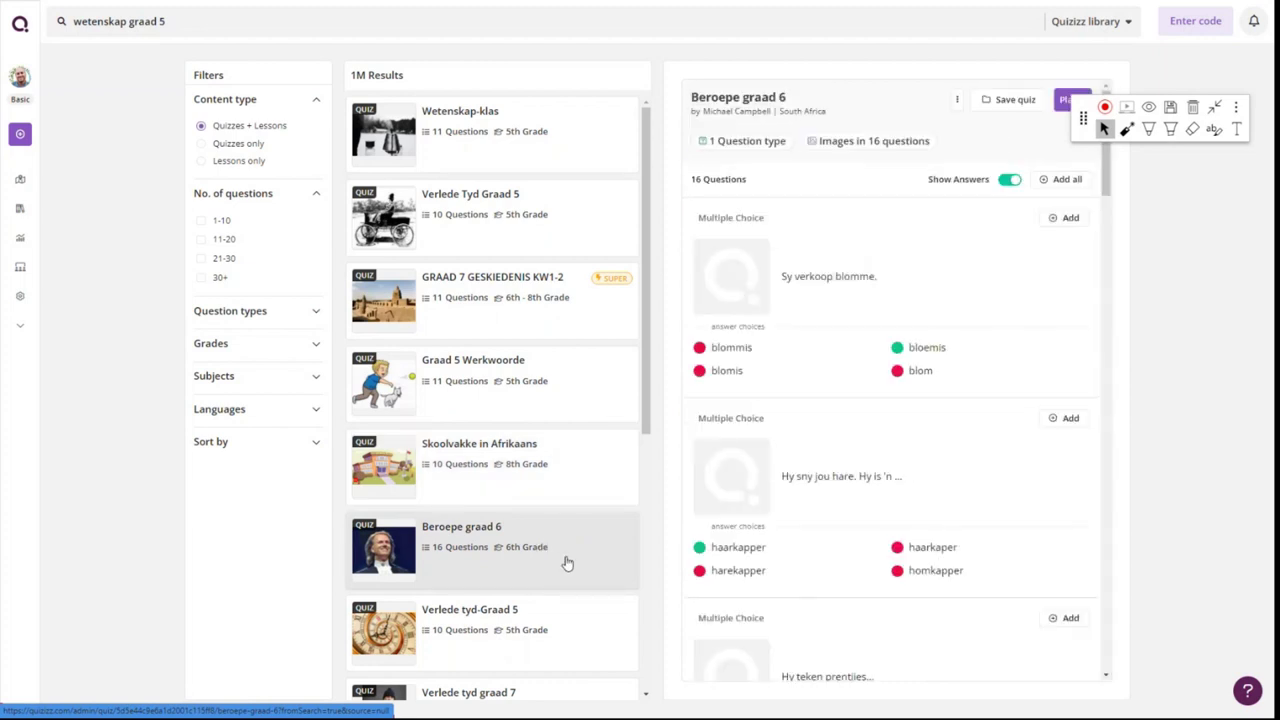
pyautogui.scroll(-1, 563, 560)
pyautogui.click(566, 563)
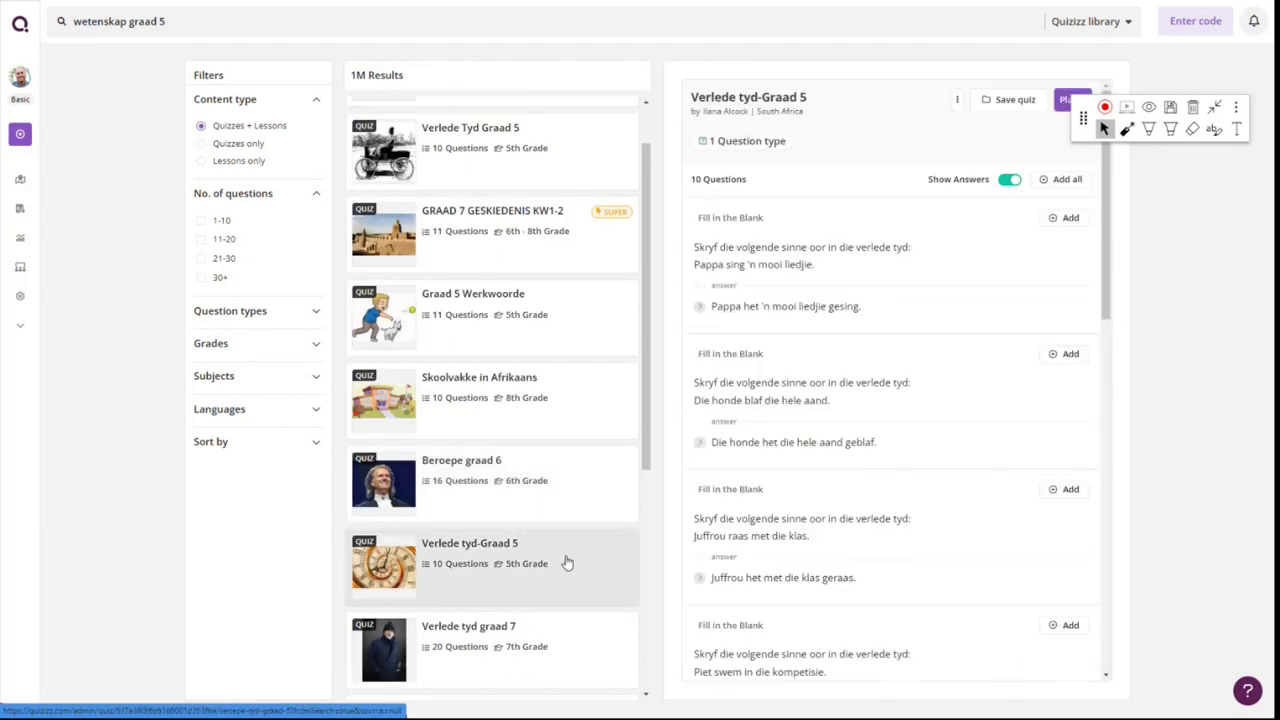
pyautogui.scroll(1, 566, 560)
pyautogui.click(505, 450)
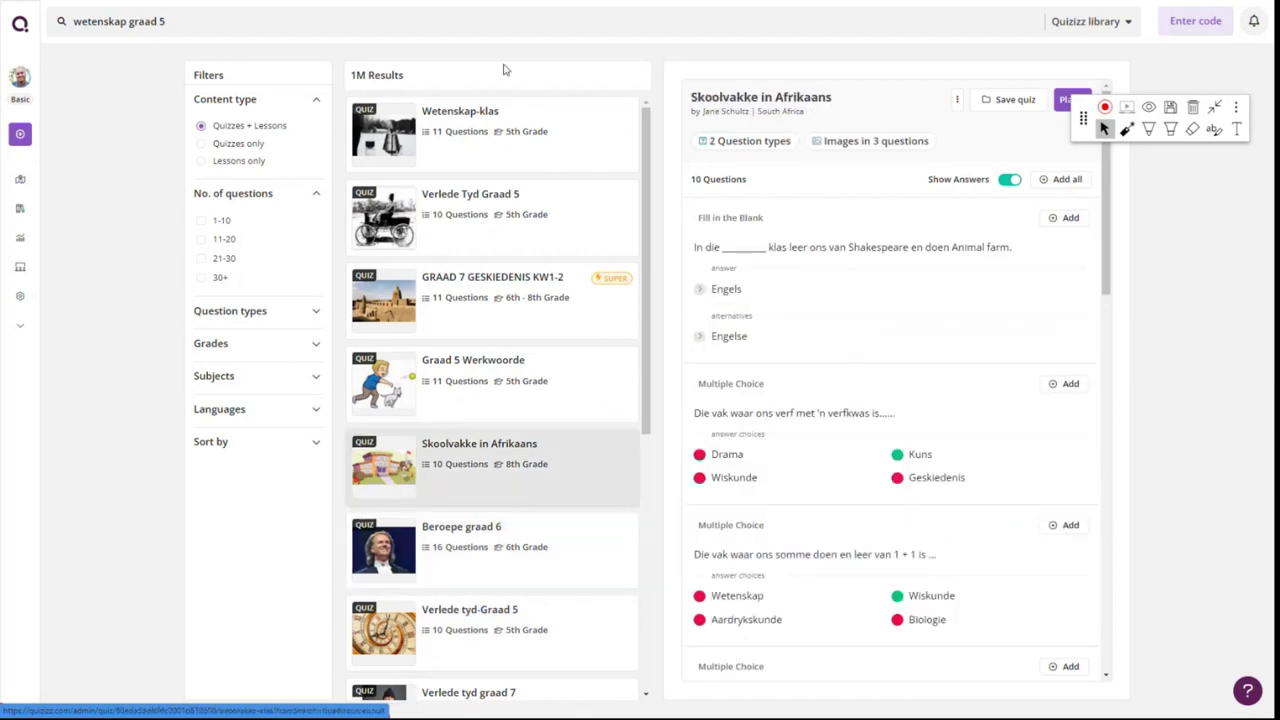
pyautogui.click(500, 125)
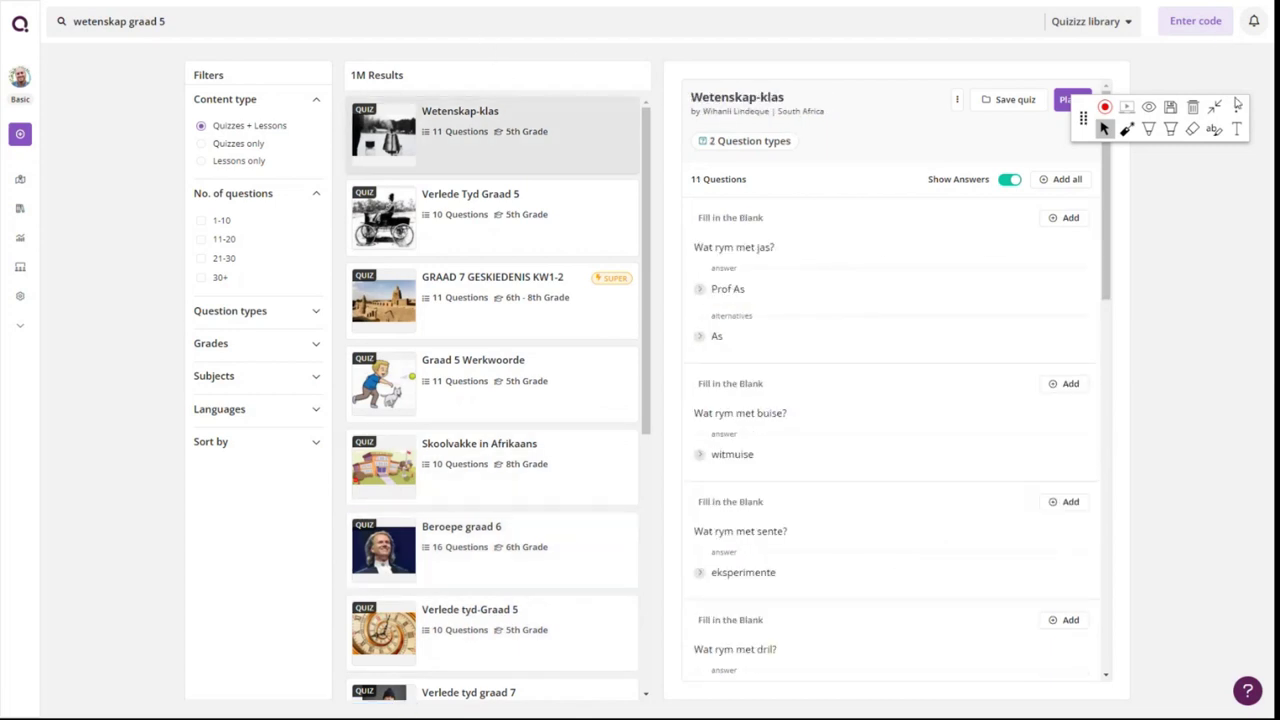
# Step: Highlight the search results count in blue and preview GRAAD 7 GESKIEDENIS KW1-2 with the normal pointer
pyautogui.click(1170, 129)
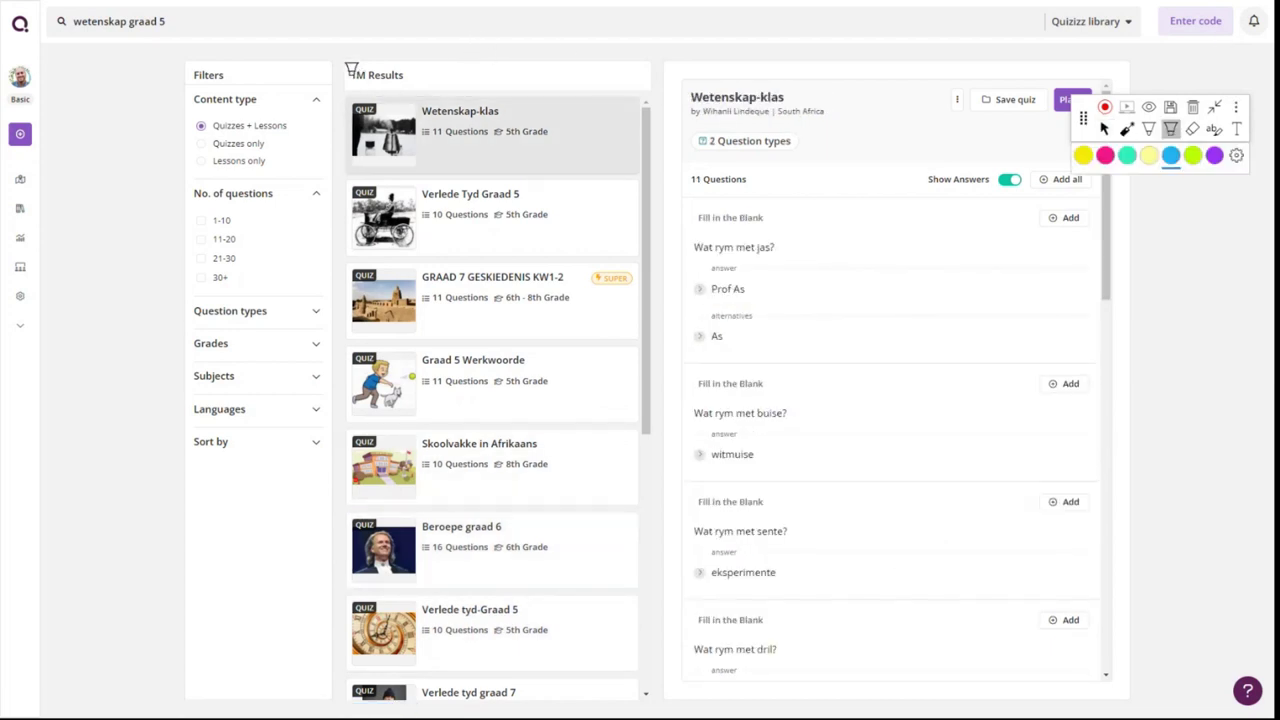
pyautogui.click(1104, 129)
pyautogui.click(348, 289)
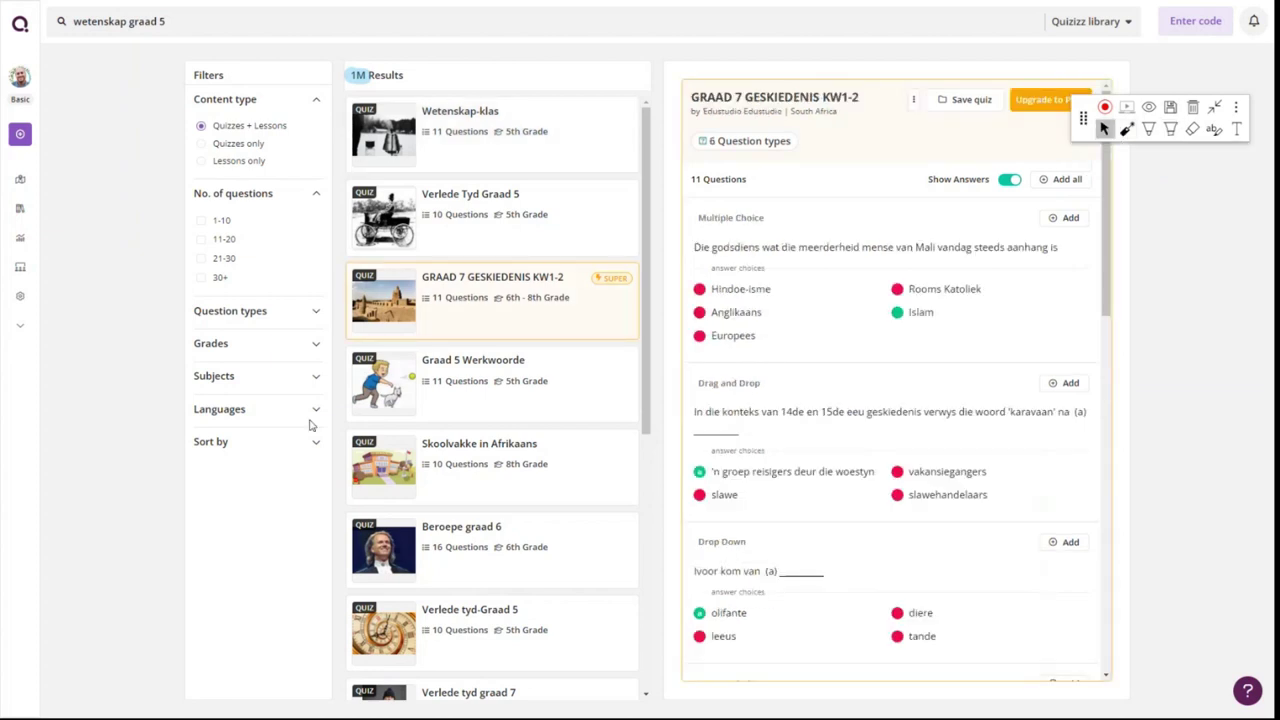
# Step: Filter the search results to the Afrikaans language and clear the annotations
pyautogui.click(315, 410)
pyautogui.click(229, 436)
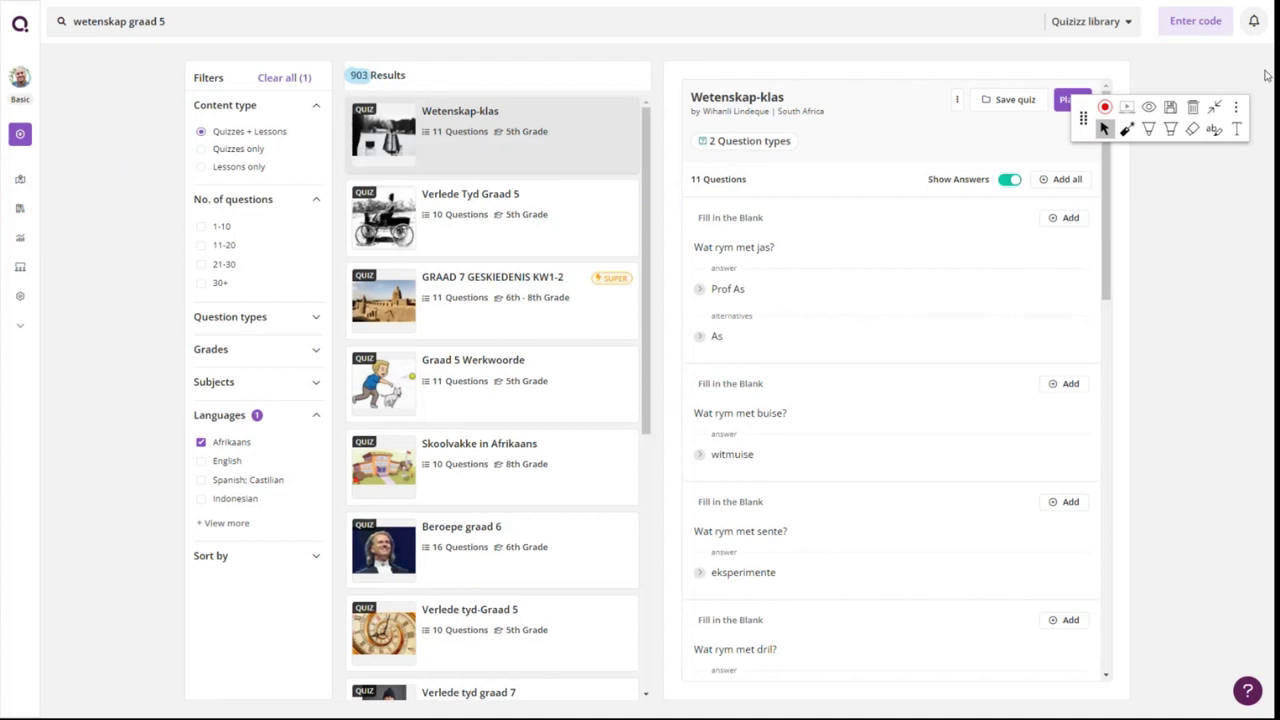
pyautogui.click(1193, 108)
# Step: Preview the GRAAD 7 GESKIEDENIS KW1-2 quiz among the filtered results and go to My Library
pyautogui.click(606, 216)
pyautogui.scroll(-1, 590, 330)
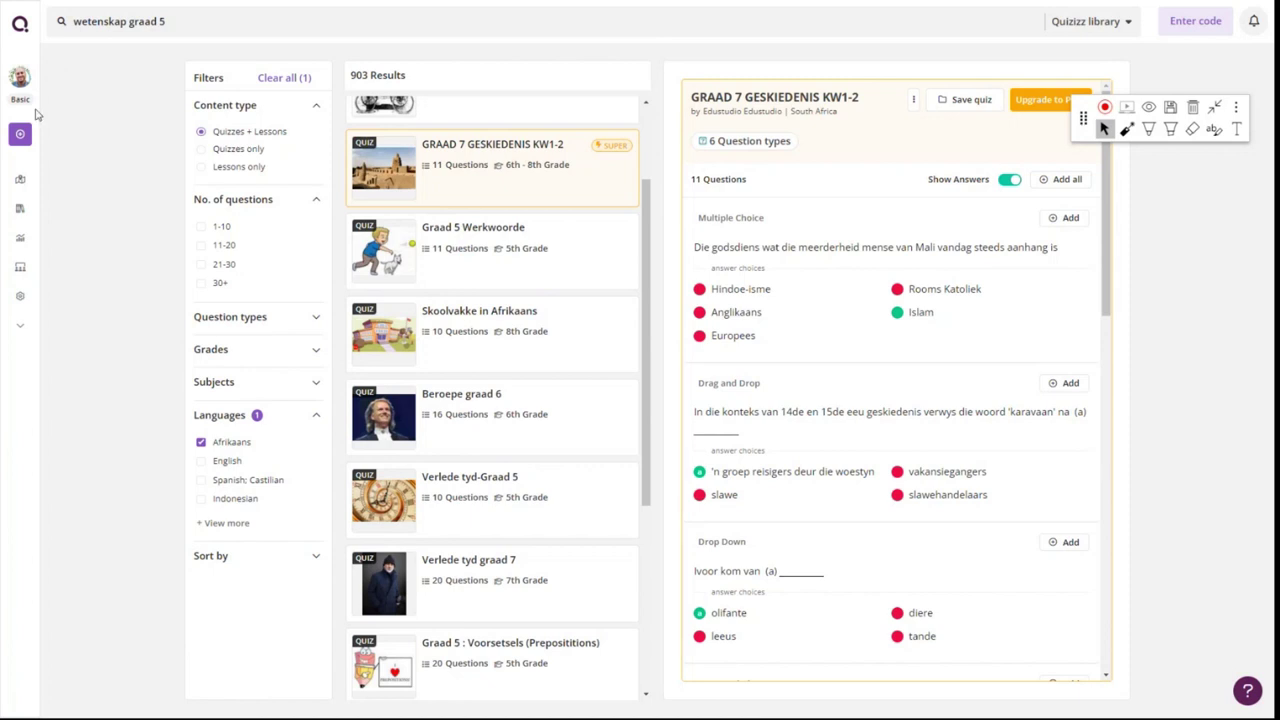
pyautogui.click(22, 80)
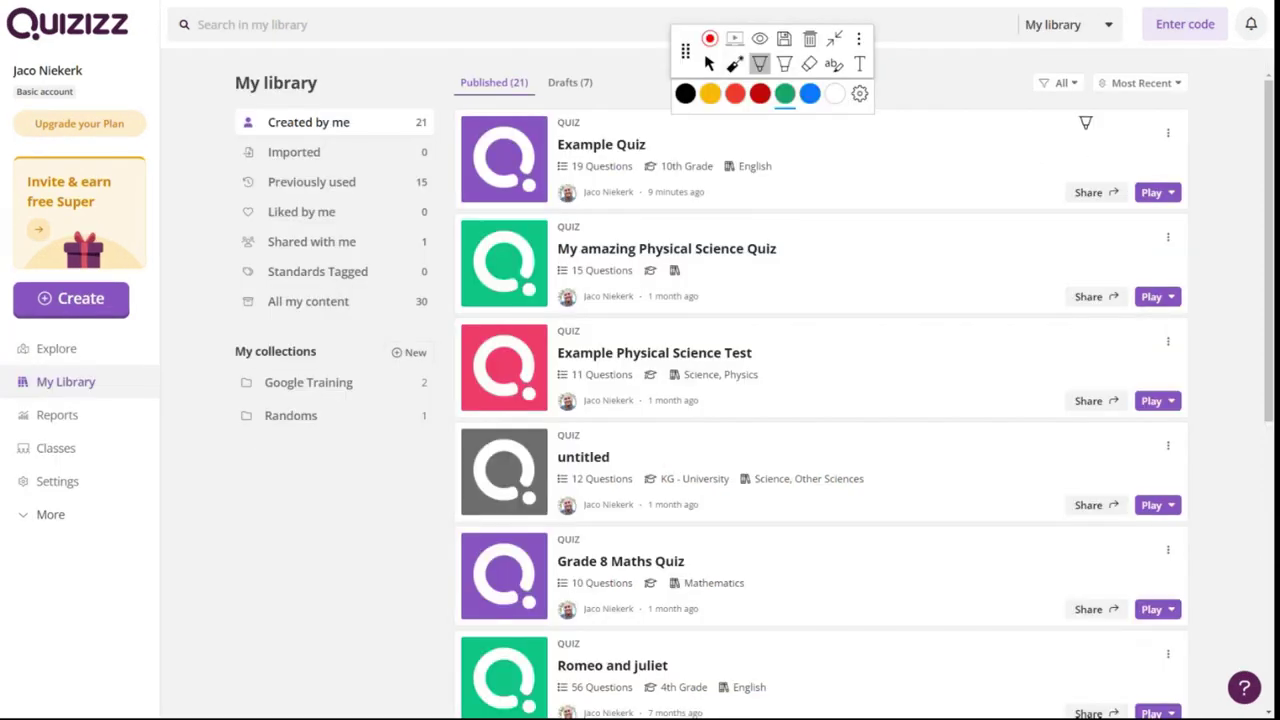
# Step: Mark Example Quiz's Share option with green pen strokes, clear the annotations and restore the normal pointer
pyautogui.moveTo(1087, 122); pyautogui.dragTo(1088, 190)
pyautogui.moveTo(1071, 143)
pyautogui.mouseDown()
pyautogui.moveTo(1108, 163)
pyautogui.moveTo(1130, 148)
pyautogui.mouseUp()
pyautogui.click(809, 42)
pyautogui.click(709, 64)
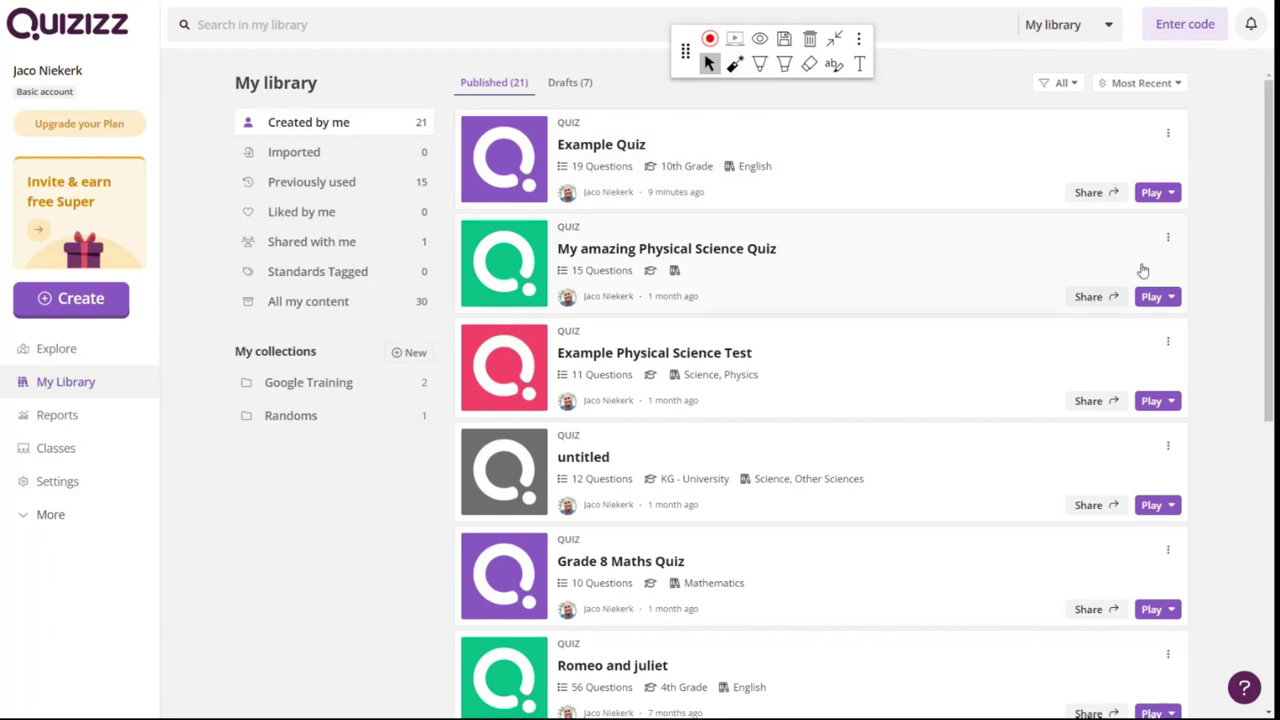
# Step: Copy the shareable link of Example Quiz and leave its sharing dialog
pyautogui.click(1093, 195)
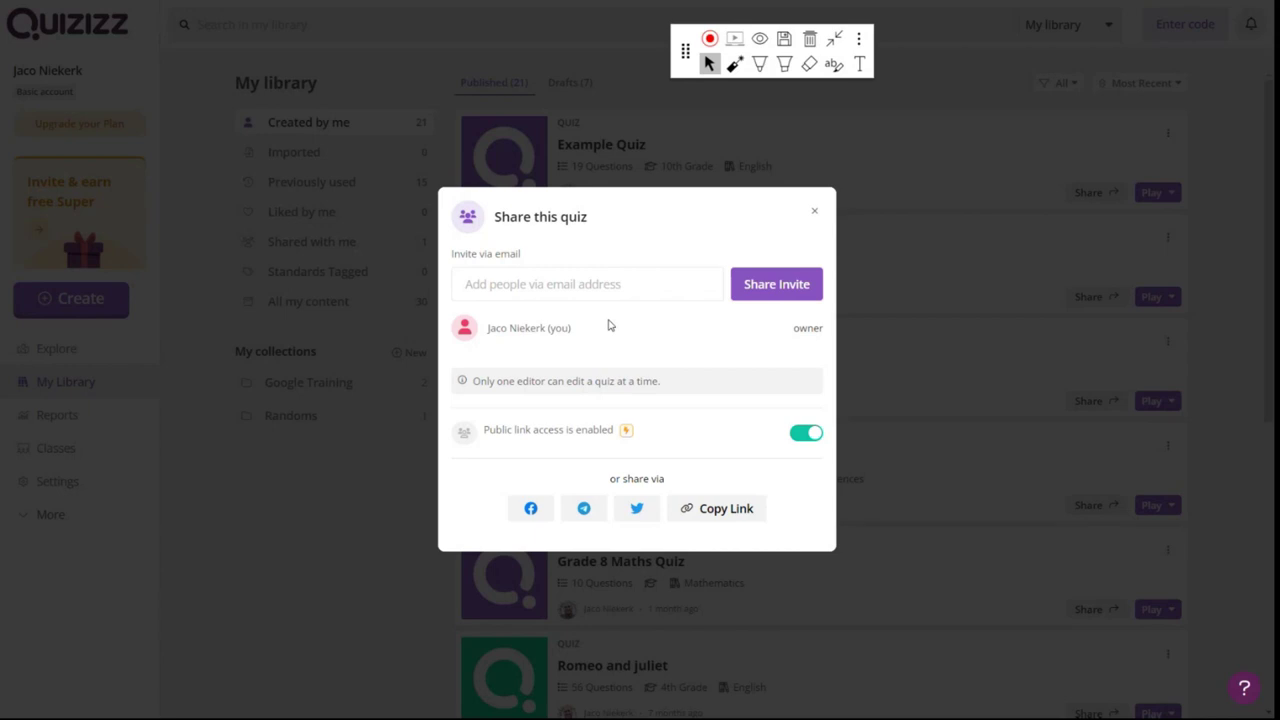
pyautogui.click(729, 514)
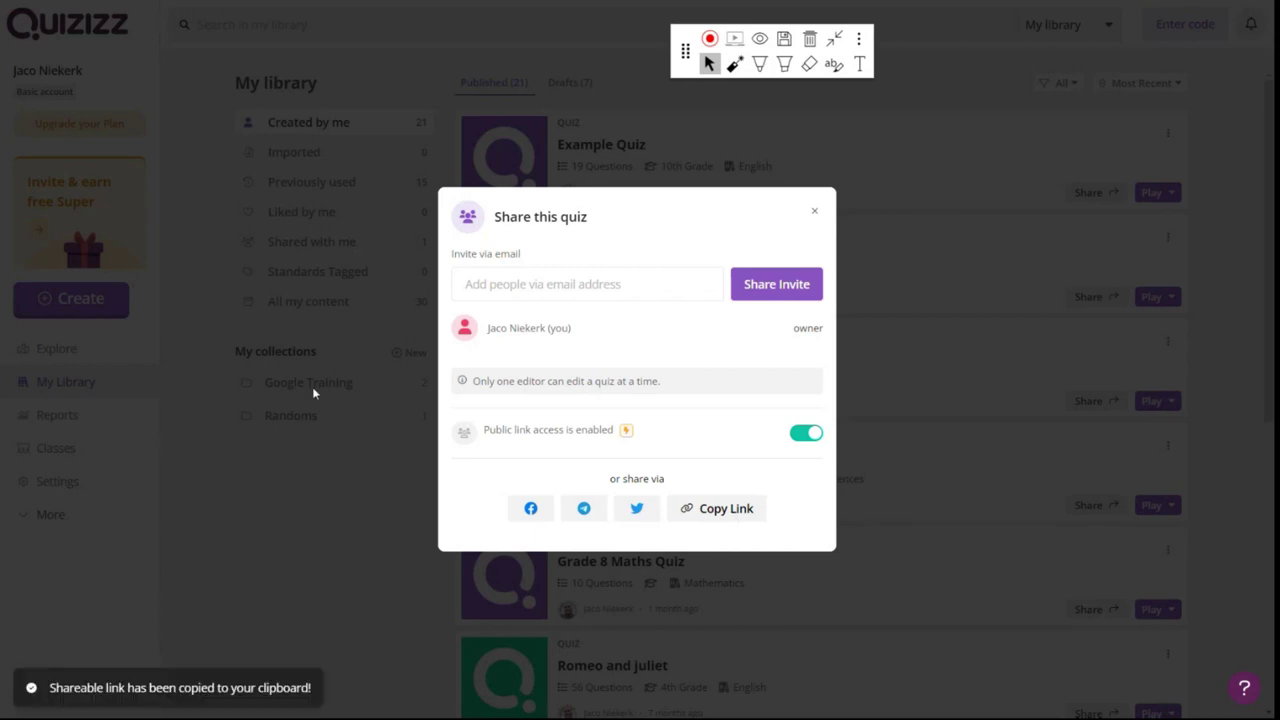
pyautogui.click(341, 499)
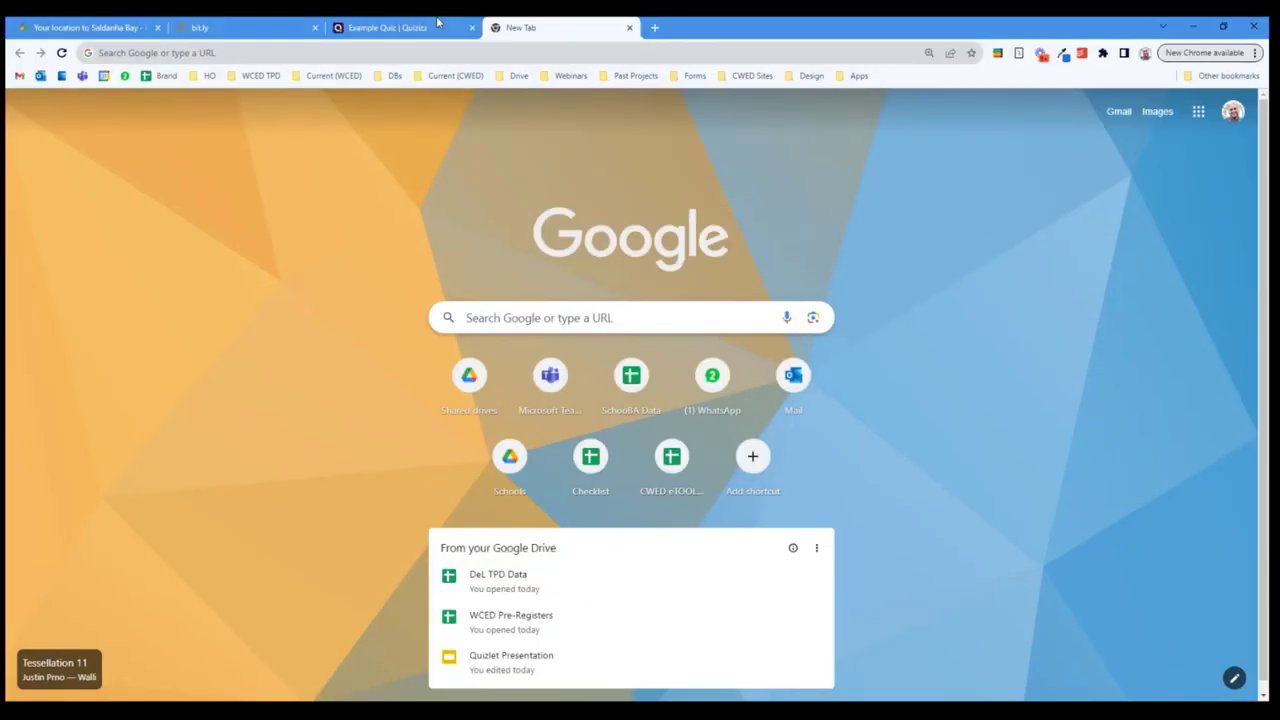
# Step: Open the copied Example Quiz link in the new browser tab
pyautogui.click(374, 55)
pyautogui.hotkey('ctrl', 'v')
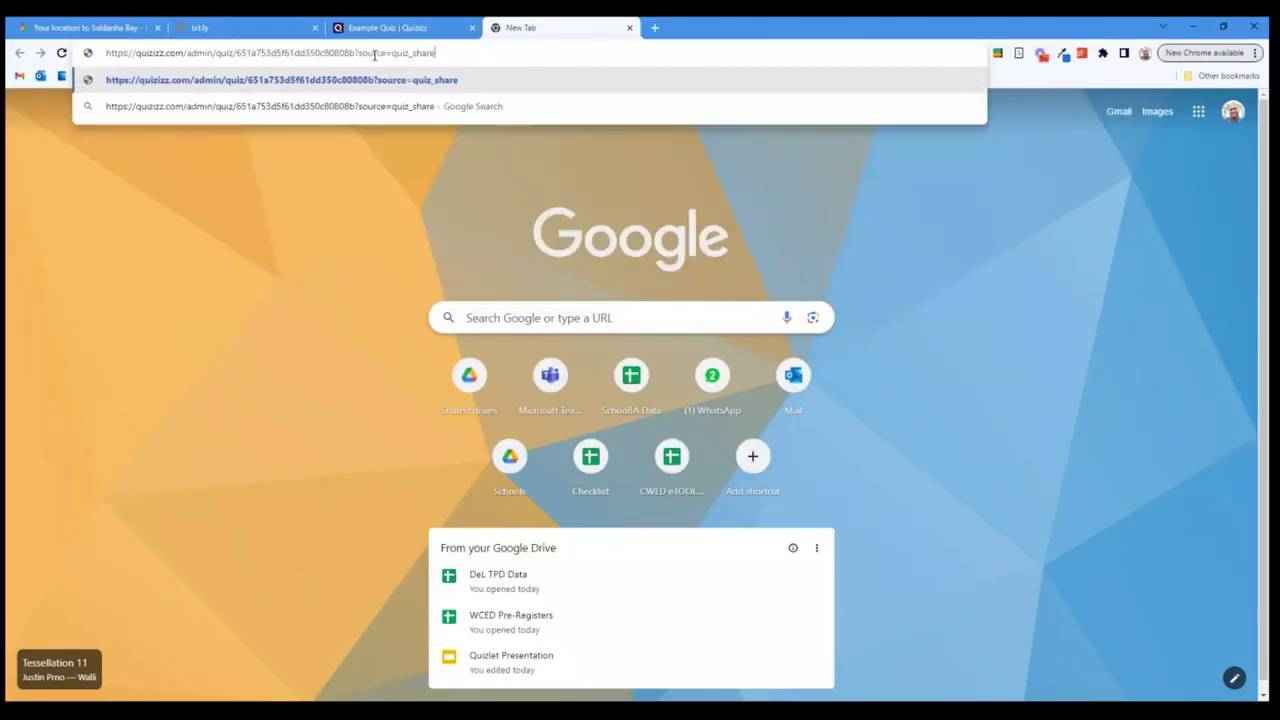
pyautogui.press('Return')
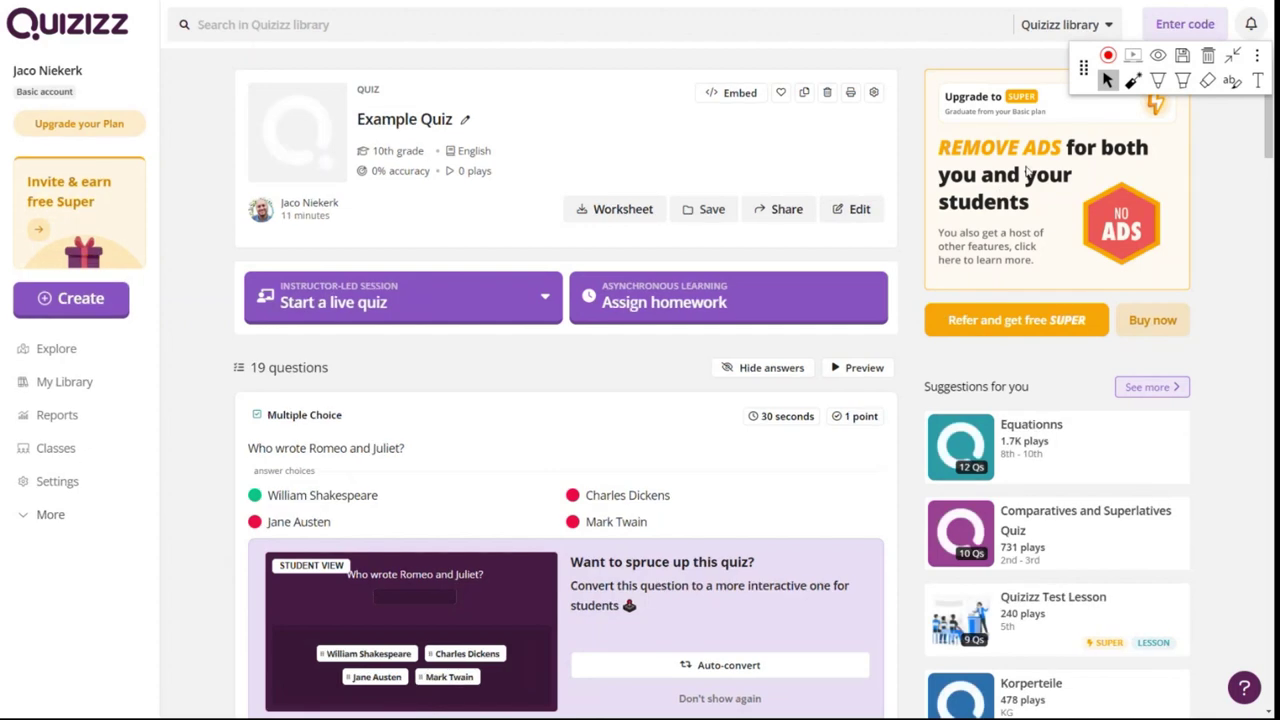
# Step: Move the annotation toolbar aside, view Example Quiz's homework assignment settings and return to the quiz page
pyautogui.moveTo(1083, 68); pyautogui.dragTo(881, 117)
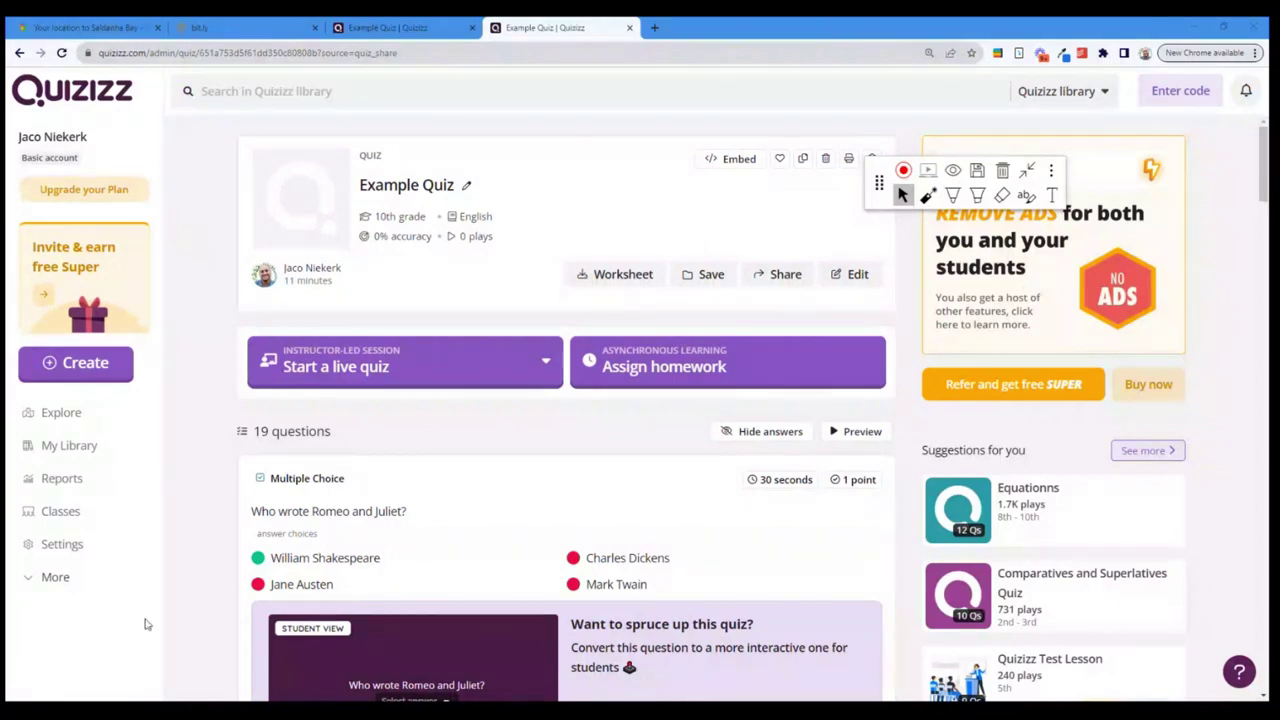
pyautogui.click(648, 366)
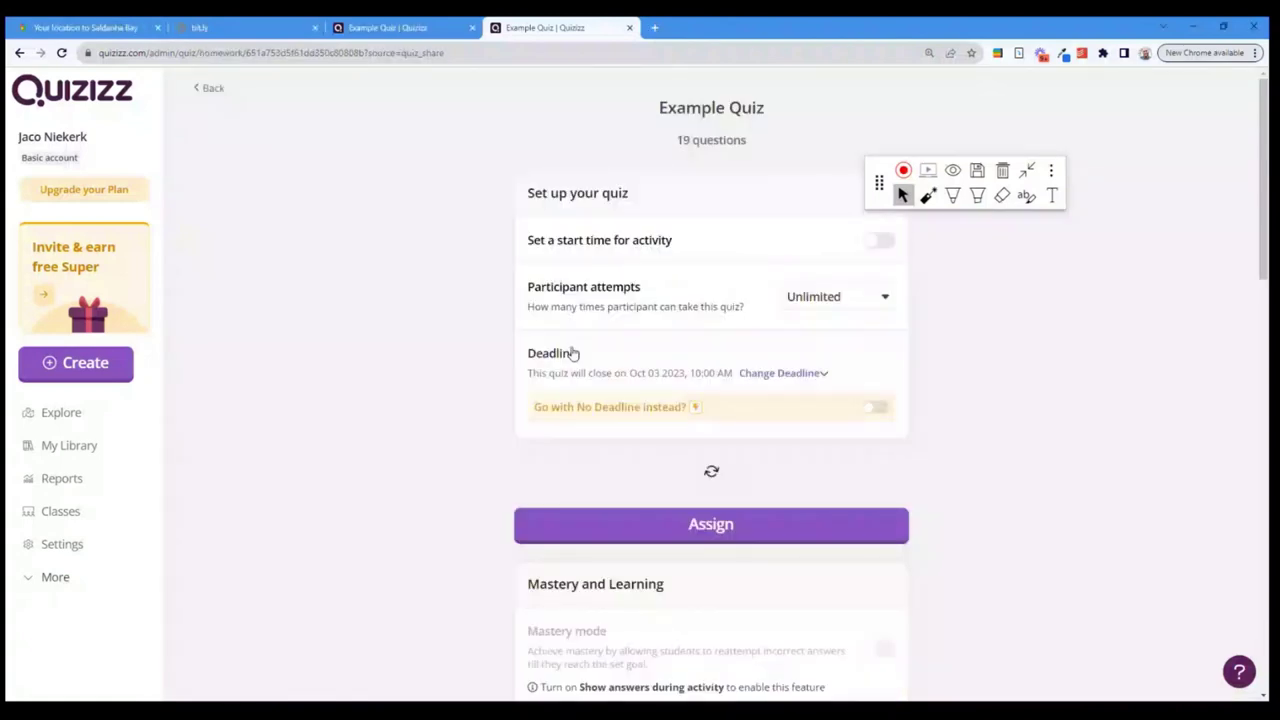
pyautogui.click(19, 52)
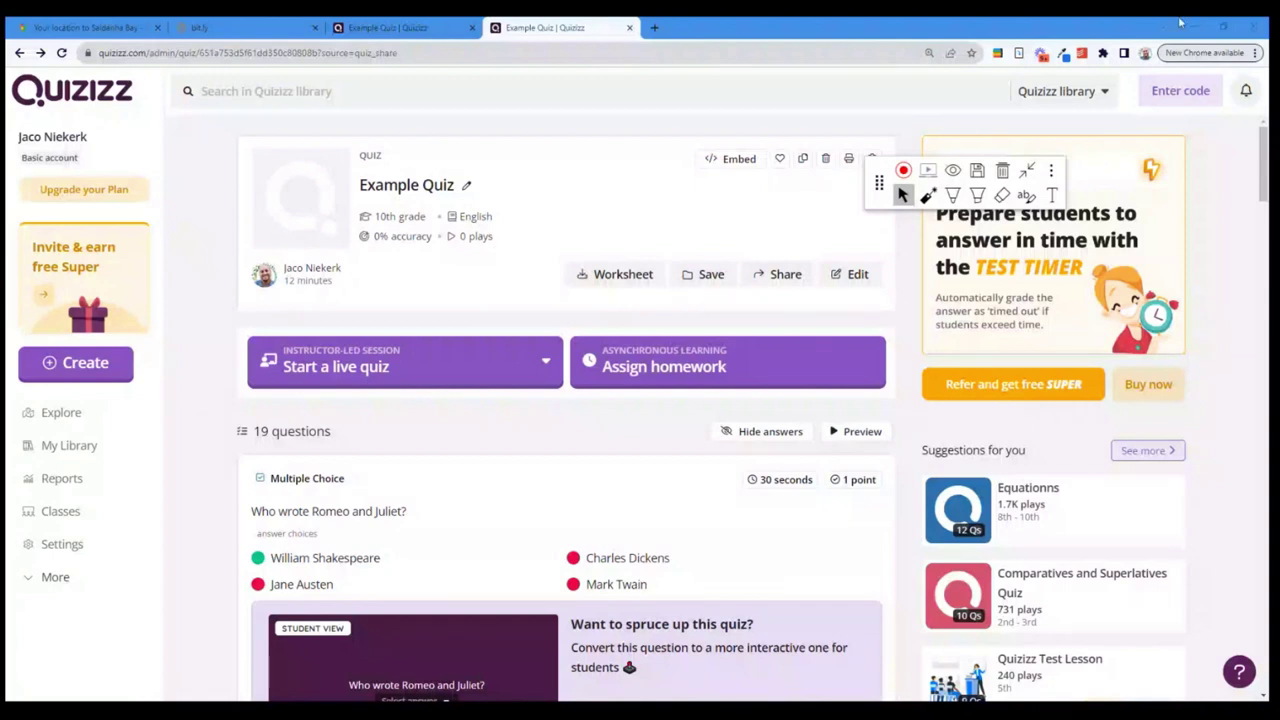
# Step: Open Example Quiz's printable worksheet and examine its questions from beginning to end, returning to the worksheet options
pyautogui.click(634, 280)
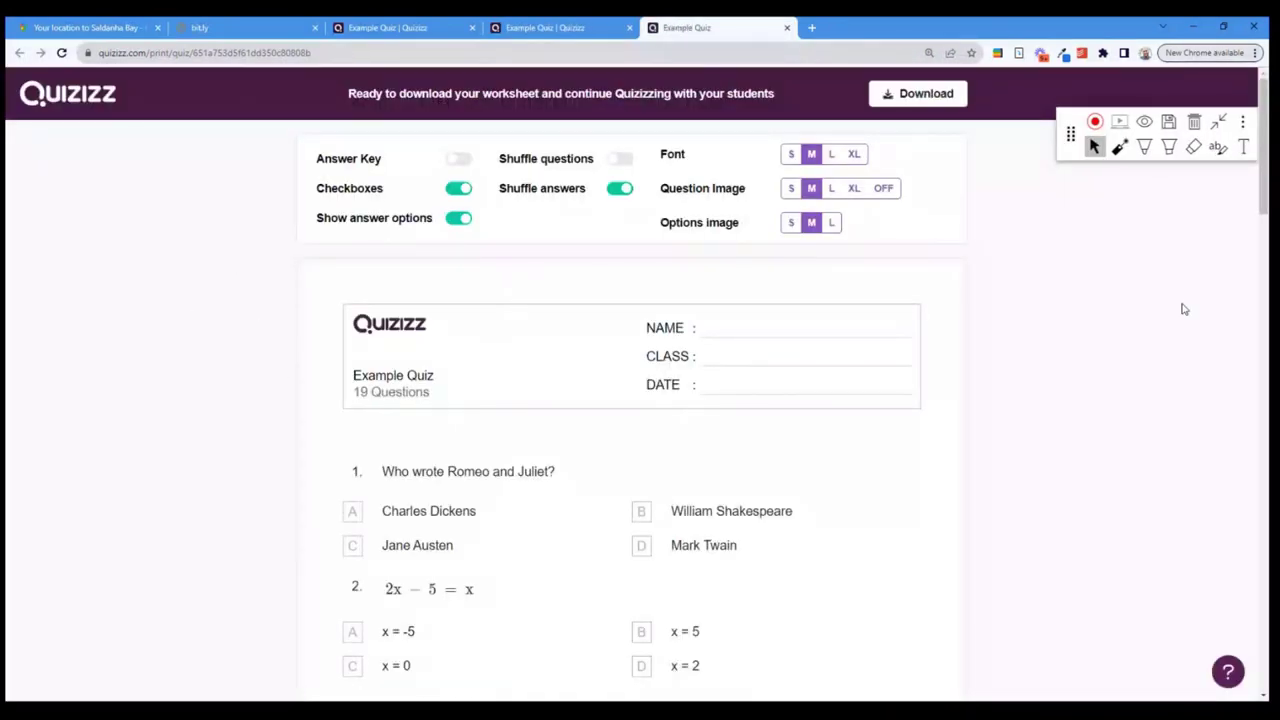
pyautogui.scroll(-4, 699, 376)
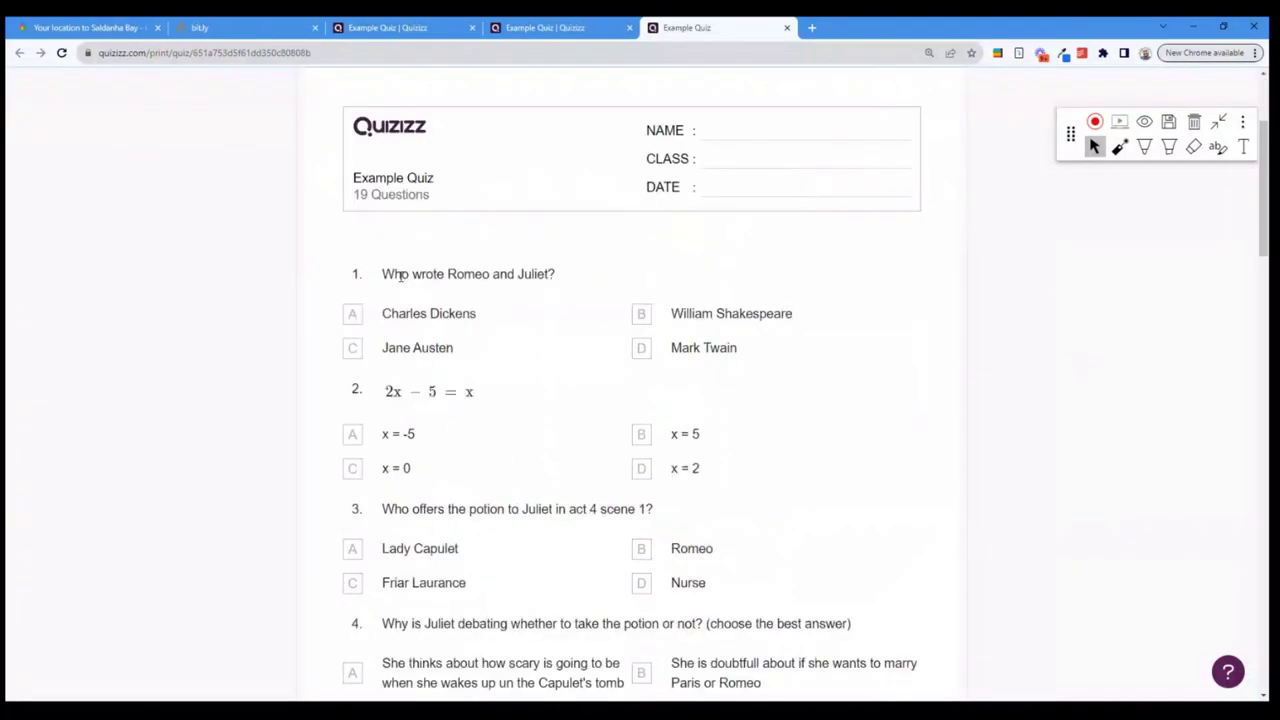
pyautogui.scroll(-6, 588, 304)
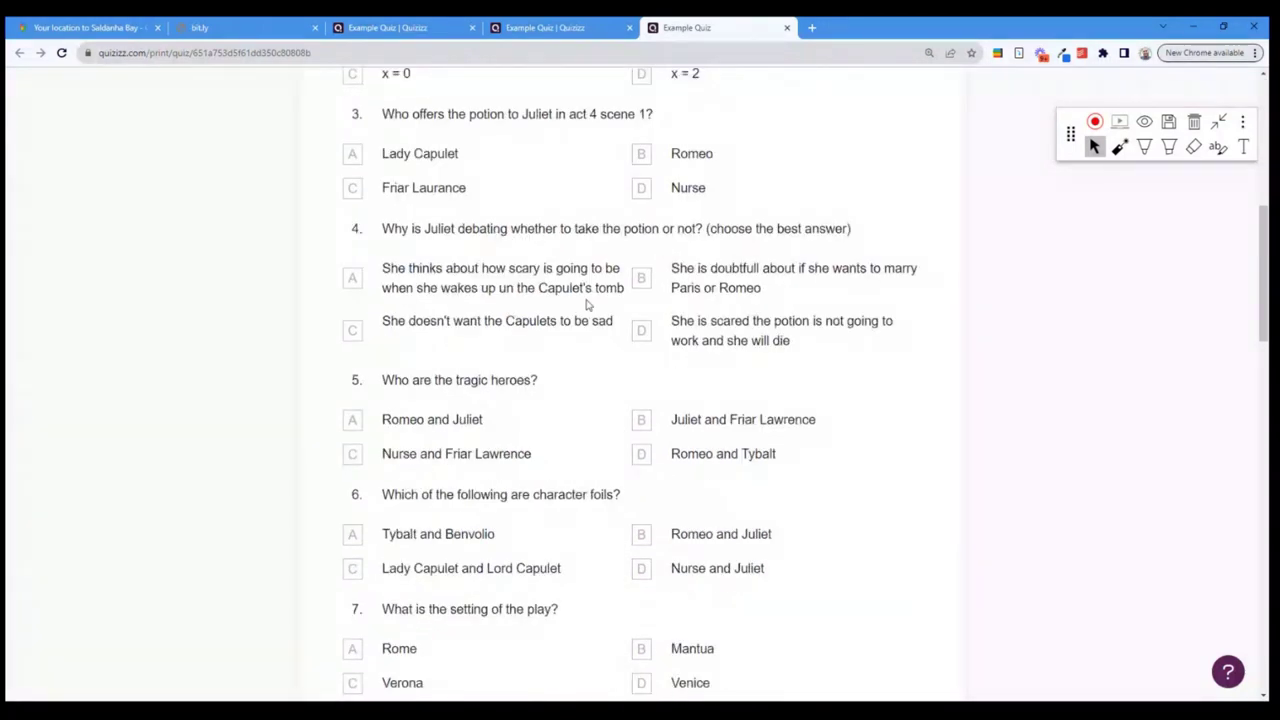
pyautogui.scroll(-2, 588, 304)
pyautogui.scroll(-9, 587, 305)
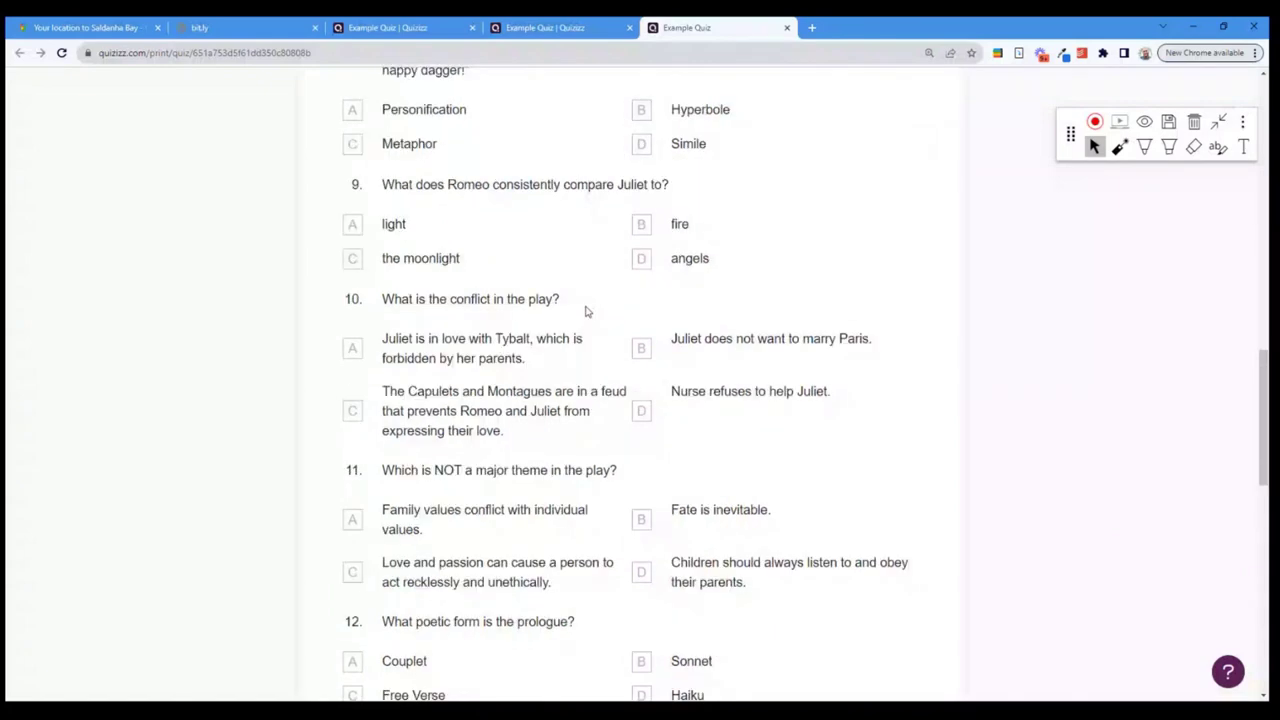
pyautogui.scroll(-17, 587, 312)
pyautogui.scroll(17, 586, 315)
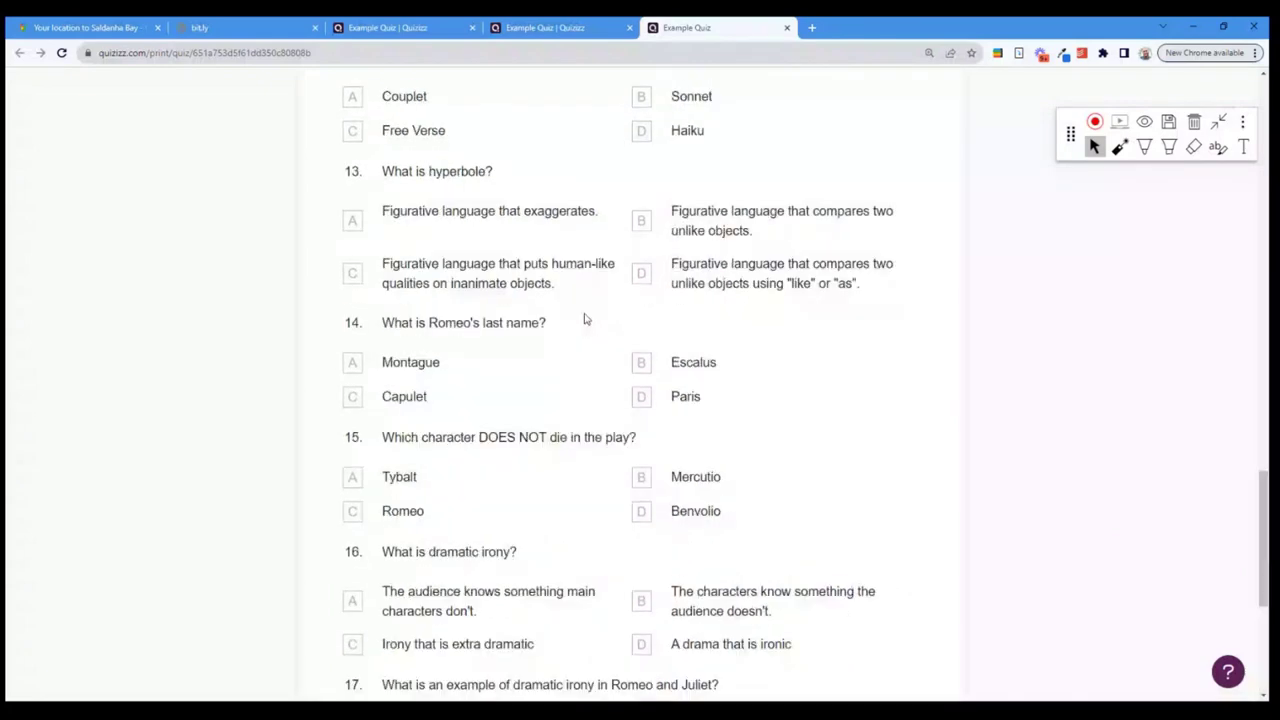
pyautogui.scroll(9, 586, 320)
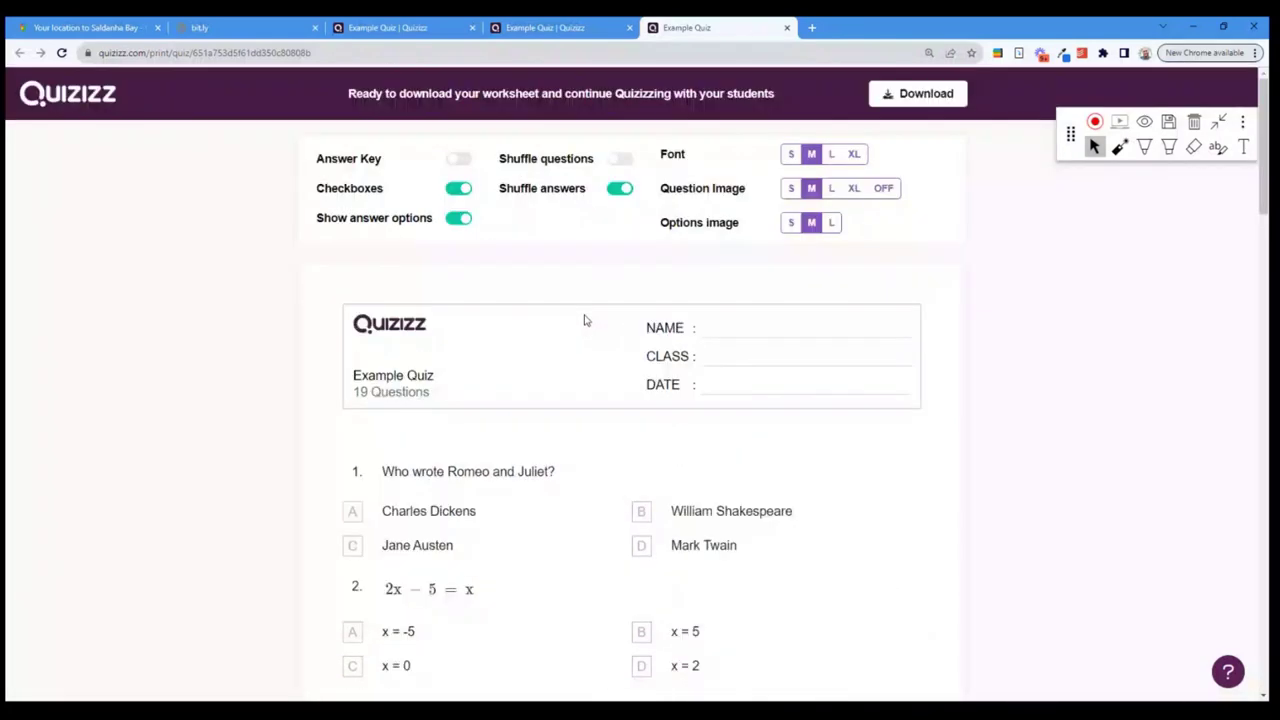
# Step: Close the worksheet page and search the Quizizz library for "general knowledge questions for kids"
pyautogui.click(540, 28)
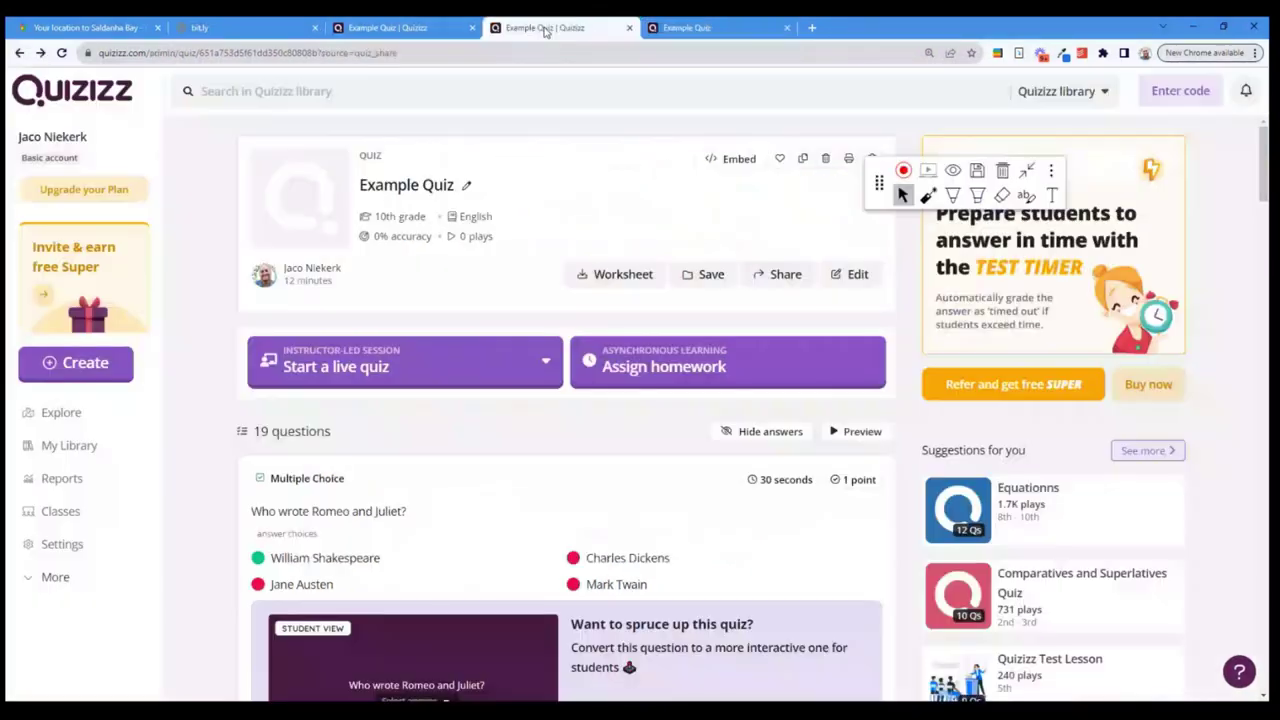
pyautogui.click(700, 28)
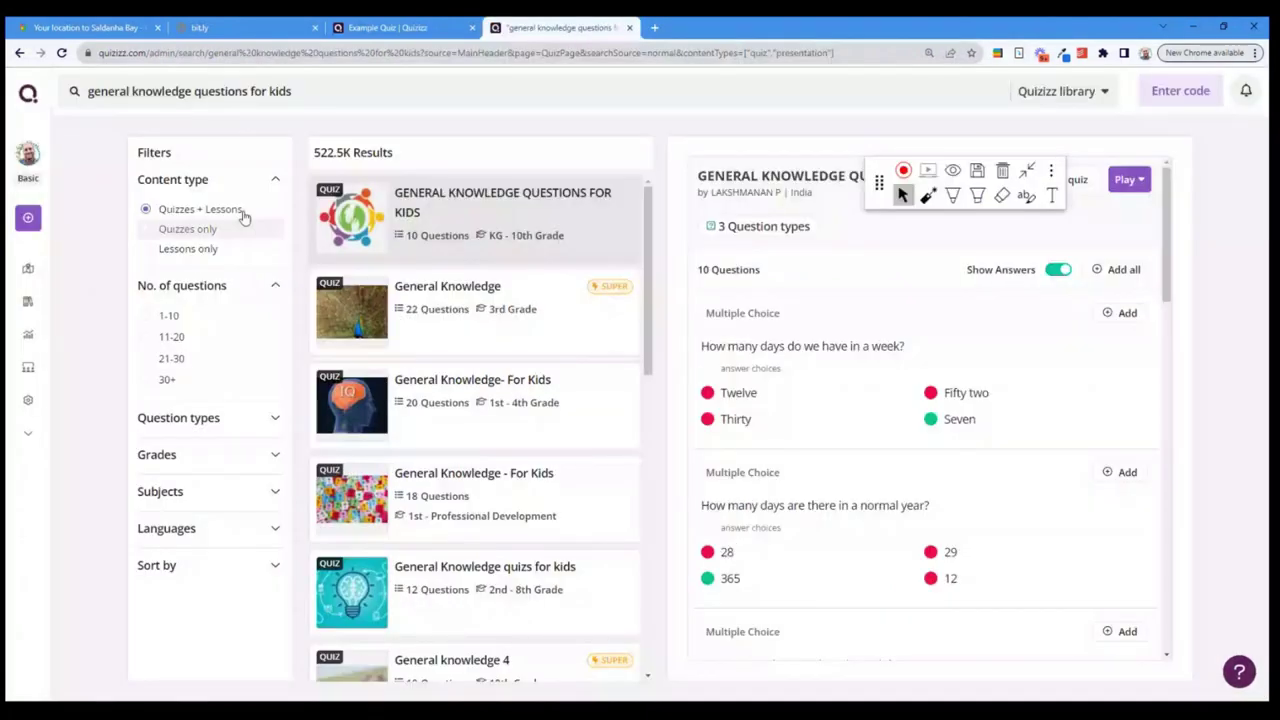
# Step: Move the annotation toolbar clear of the quiz preview and start a live quiz from GENERAL KNOWLEDGE QUESTIONS FOR KIDS
pyautogui.moveTo(890, 188)
pyautogui.mouseDown()
pyautogui.moveTo(1032, 122)
pyautogui.moveTo(1094, 112)
pyautogui.mouseUp()
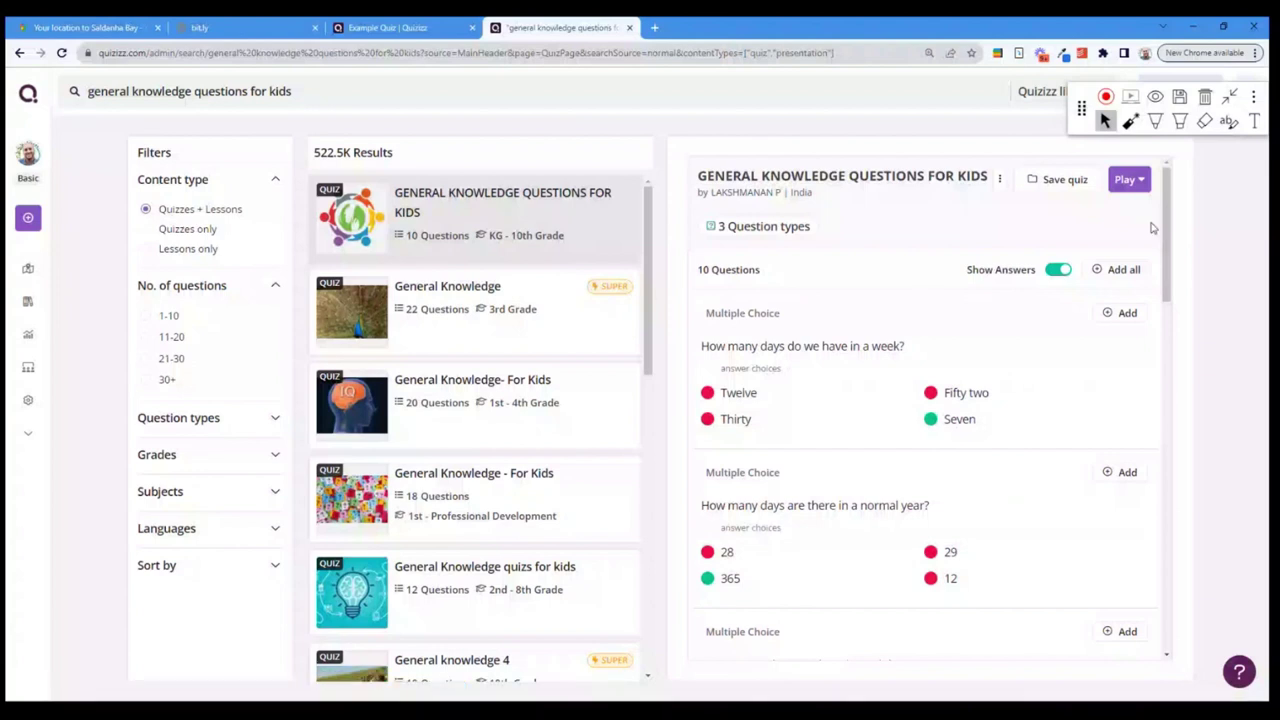
pyautogui.click(1141, 180)
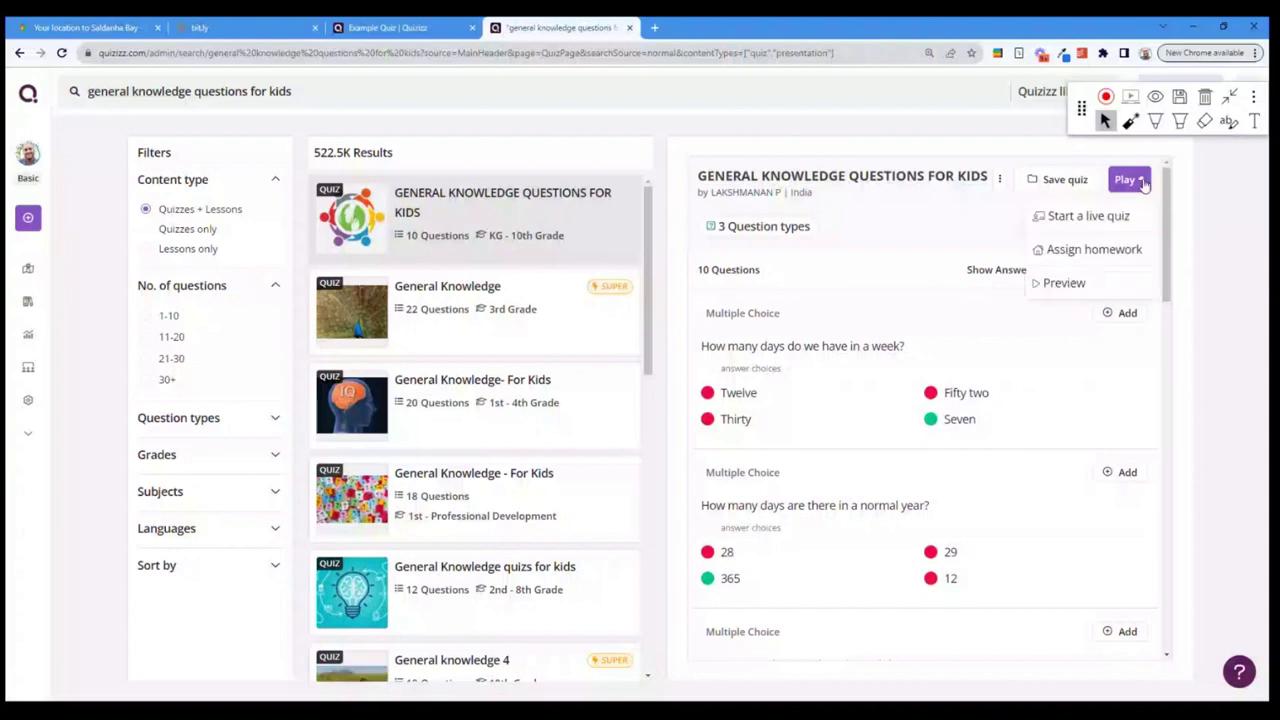
pyautogui.click(1104, 221)
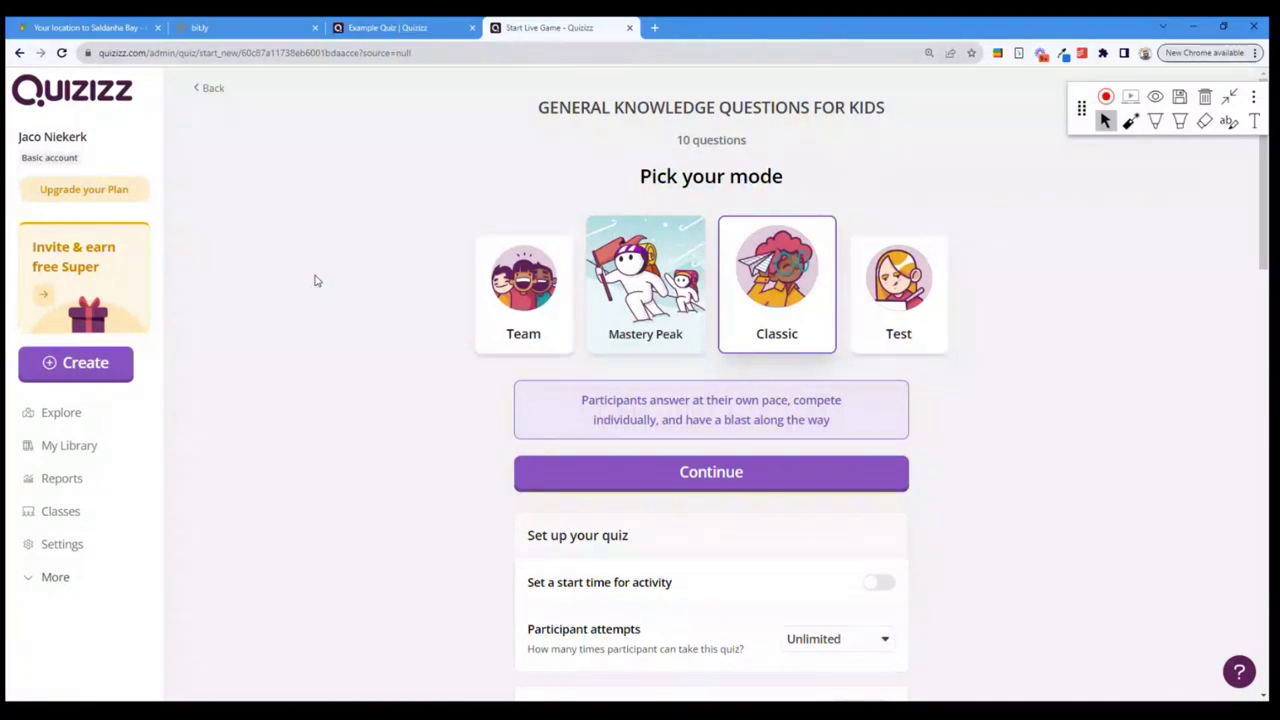
# Step: Draw a green box around the Team, Mastery Peak, Classic and Test mode options with the pen
pyautogui.click(1155, 121)
pyautogui.moveTo(470, 178)
pyautogui.mouseDown()
pyautogui.moveTo(565, 362)
pyautogui.moveTo(423, 277)
pyautogui.moveTo(457, 168)
pyautogui.mouseUp()
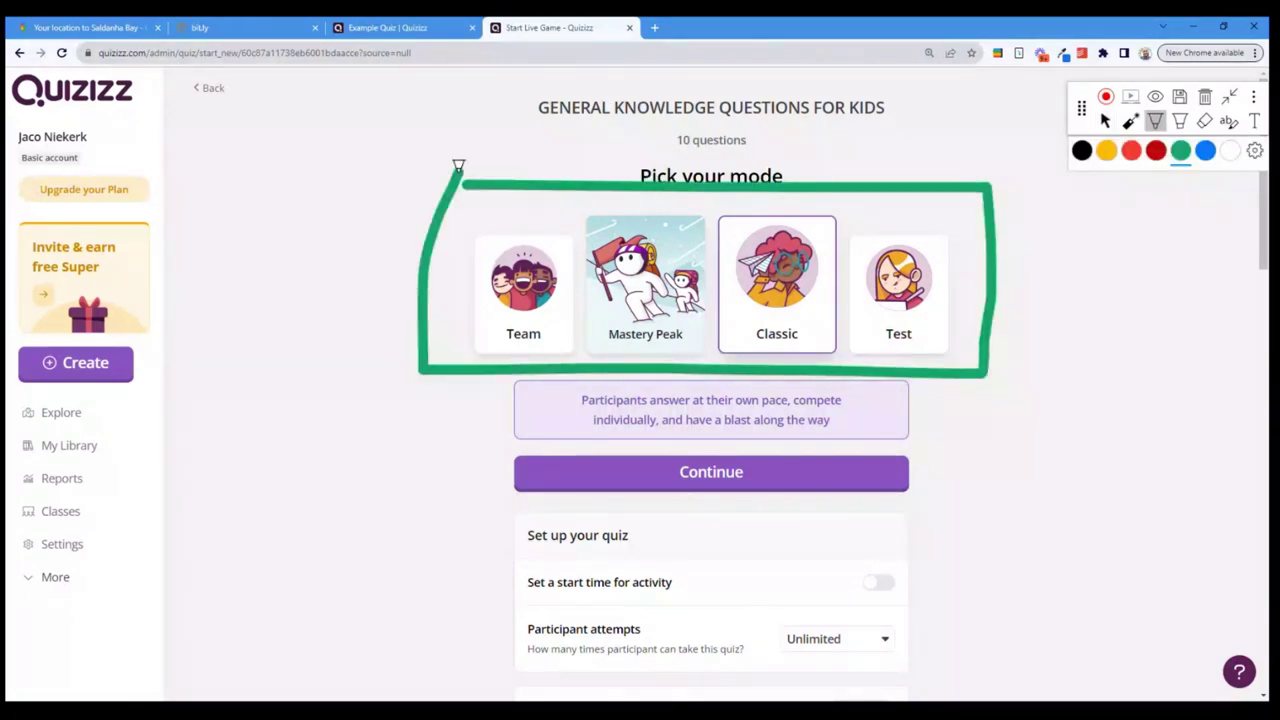
pyautogui.click(1104, 121)
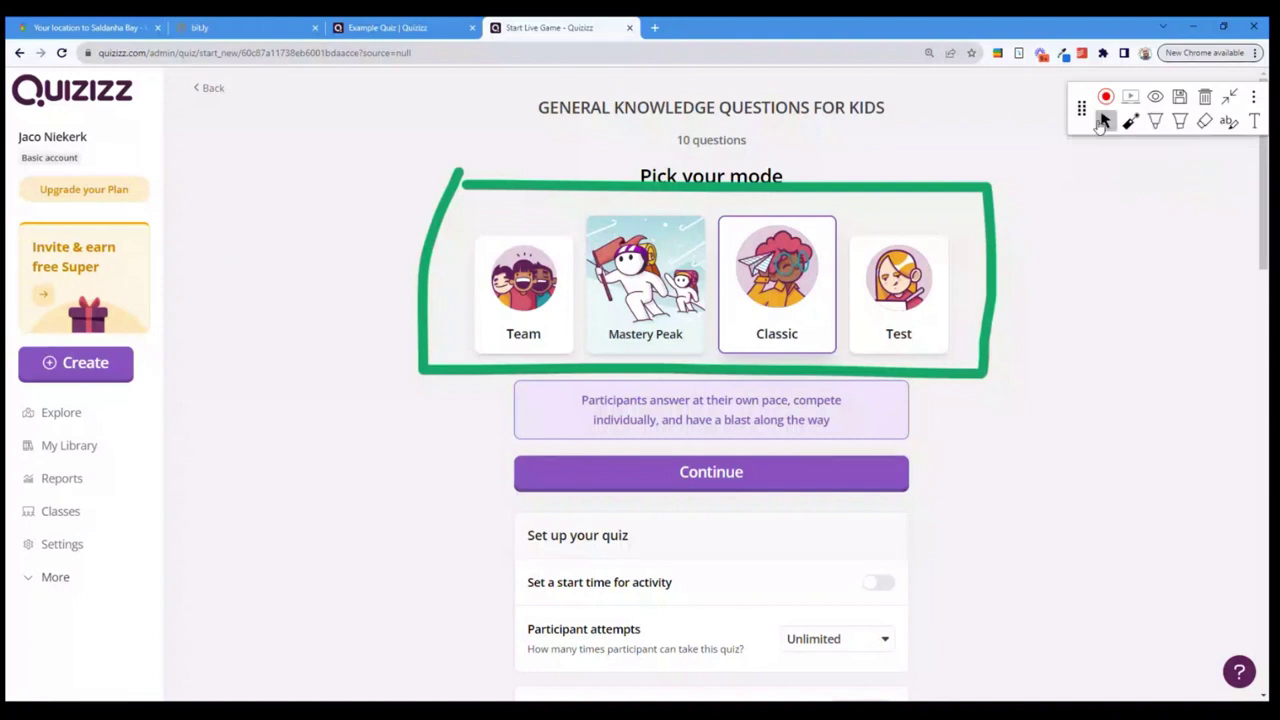
# Step: Compare the Test, Classic and Mastery Peak modes, view Mastery Peak's setup settings, and return the selection to Classic
pyautogui.click(904, 314)
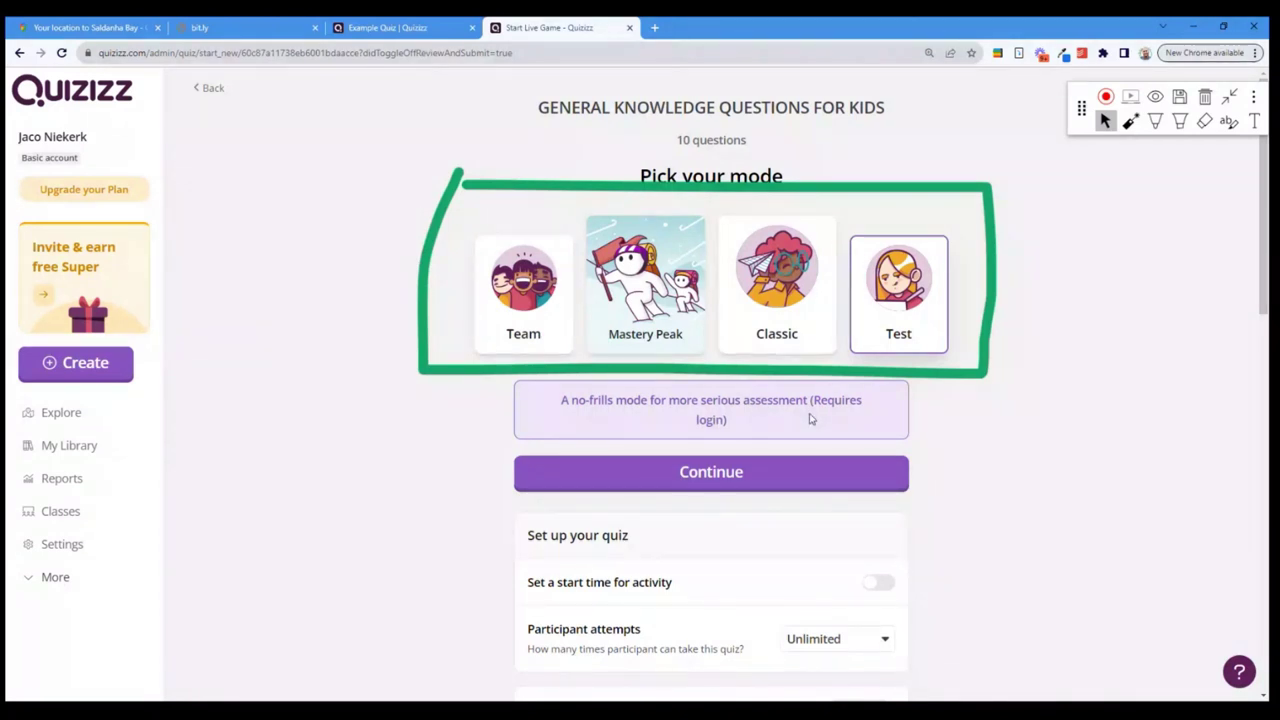
pyautogui.click(777, 290)
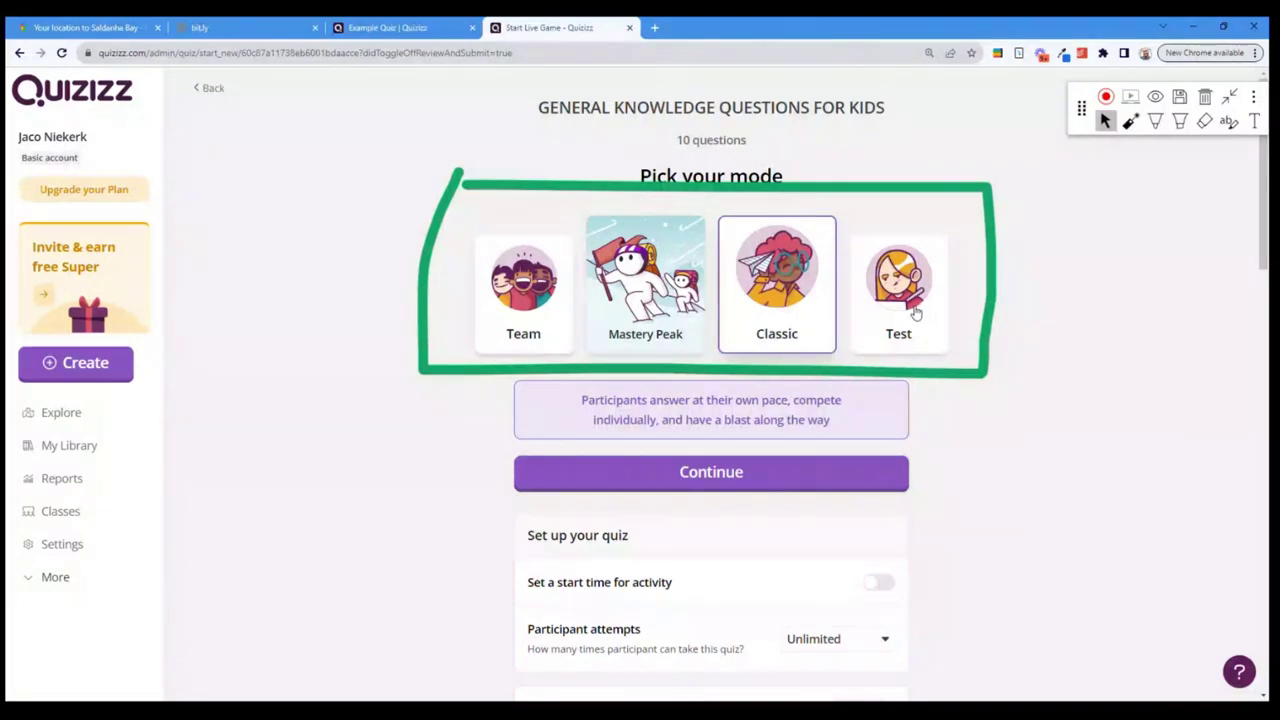
pyautogui.click(915, 314)
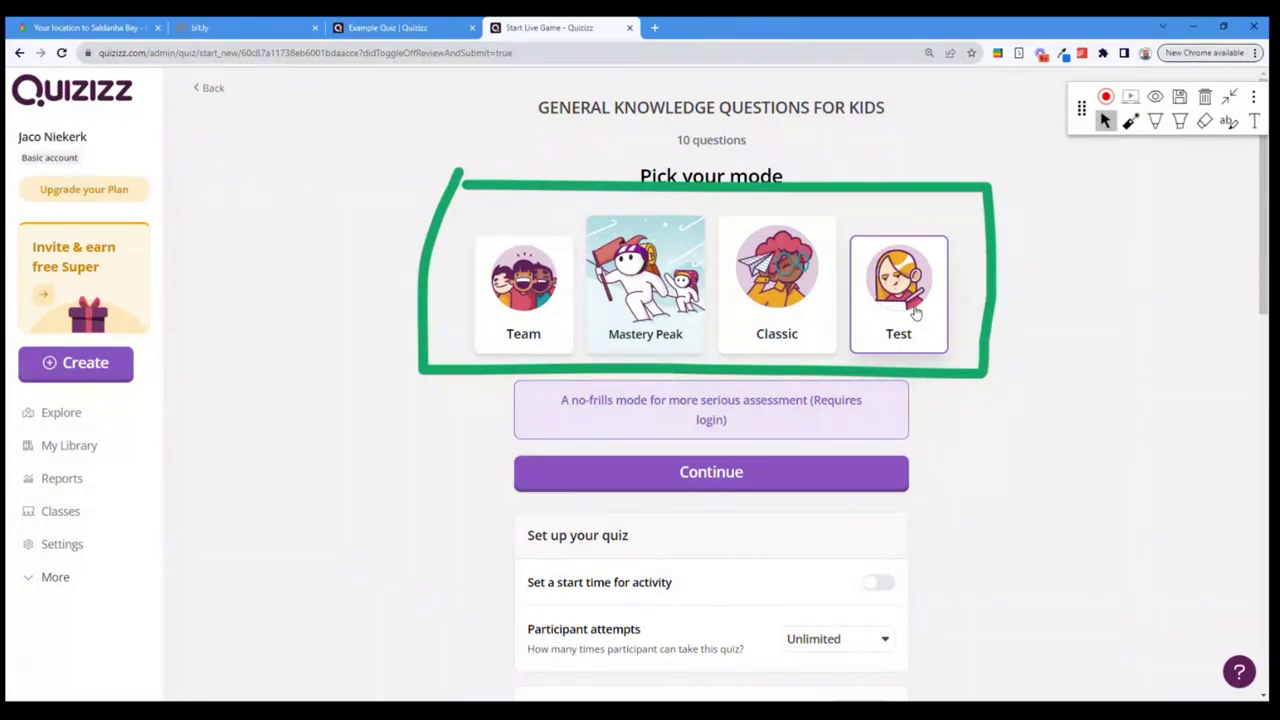
pyautogui.click(623, 323)
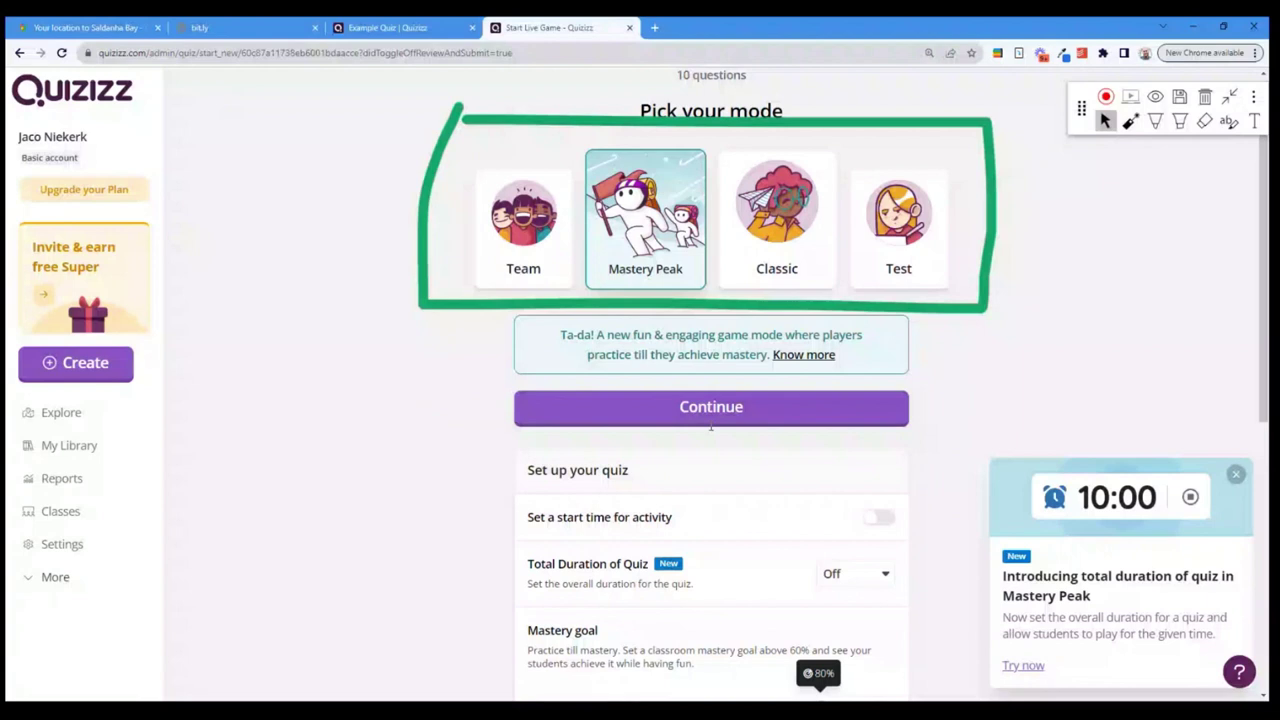
pyautogui.scroll(-1, 897, 530)
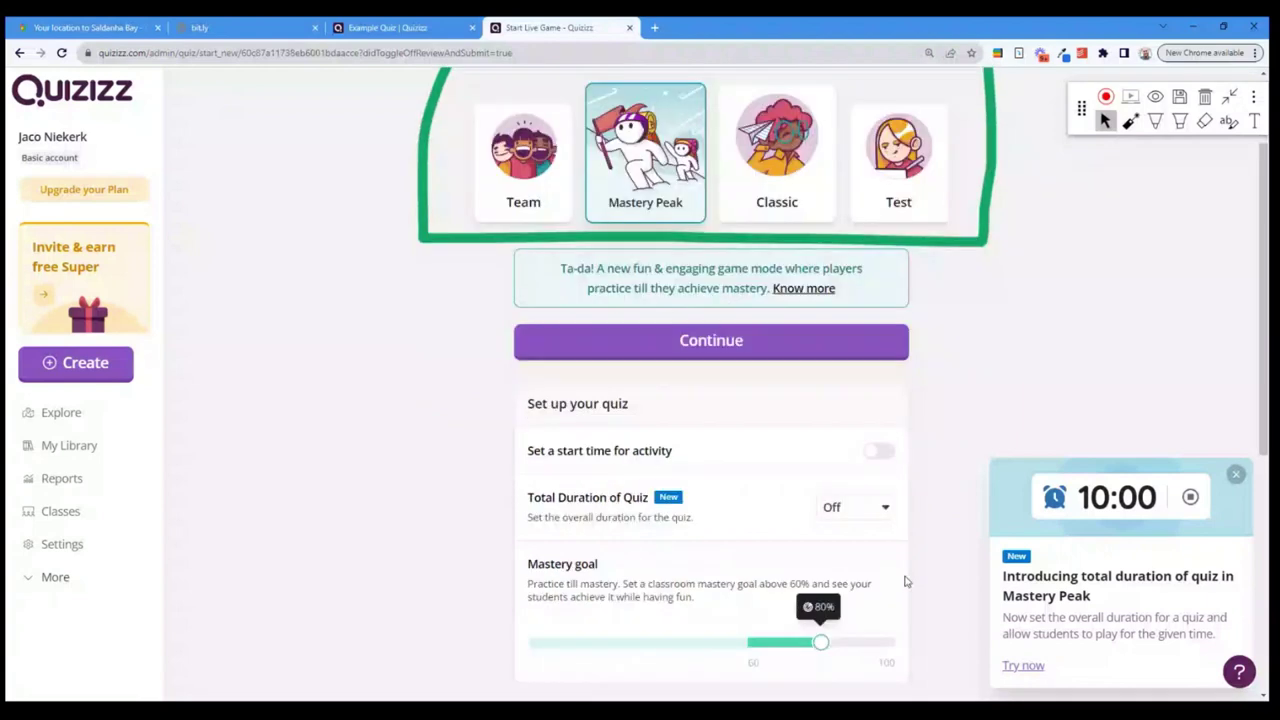
pyautogui.scroll(2, 905, 581)
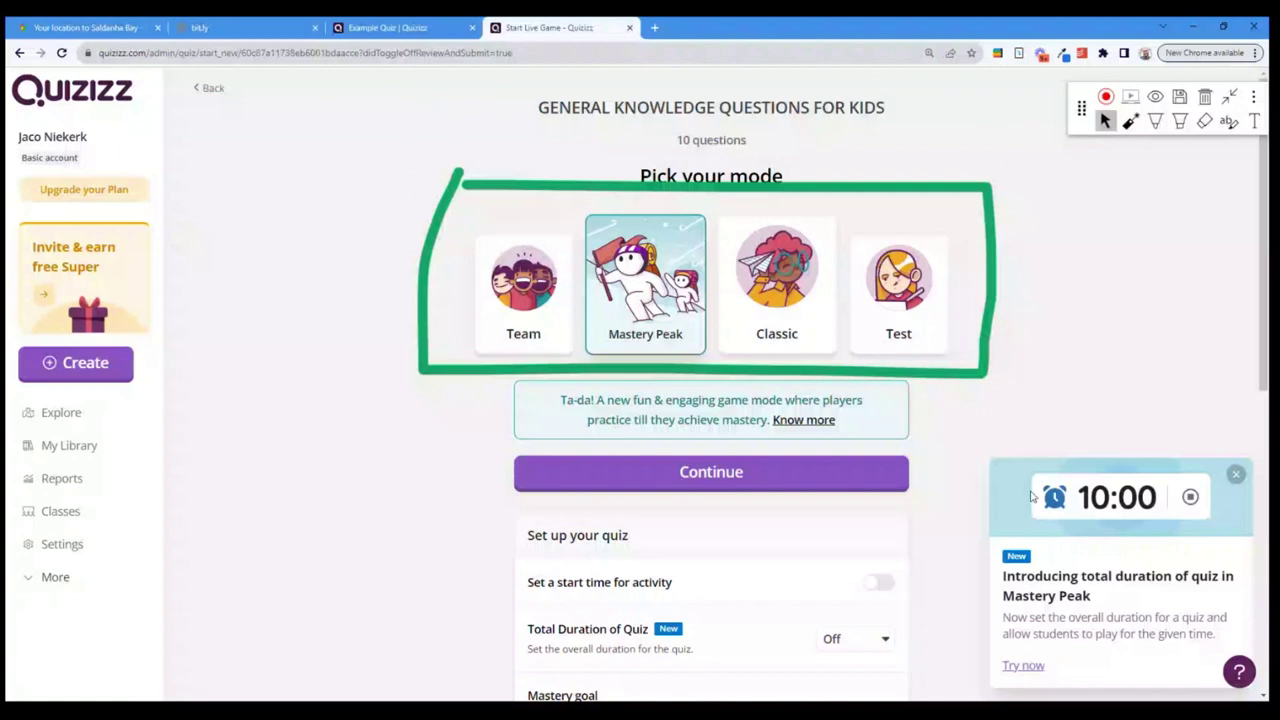
pyautogui.click(765, 318)
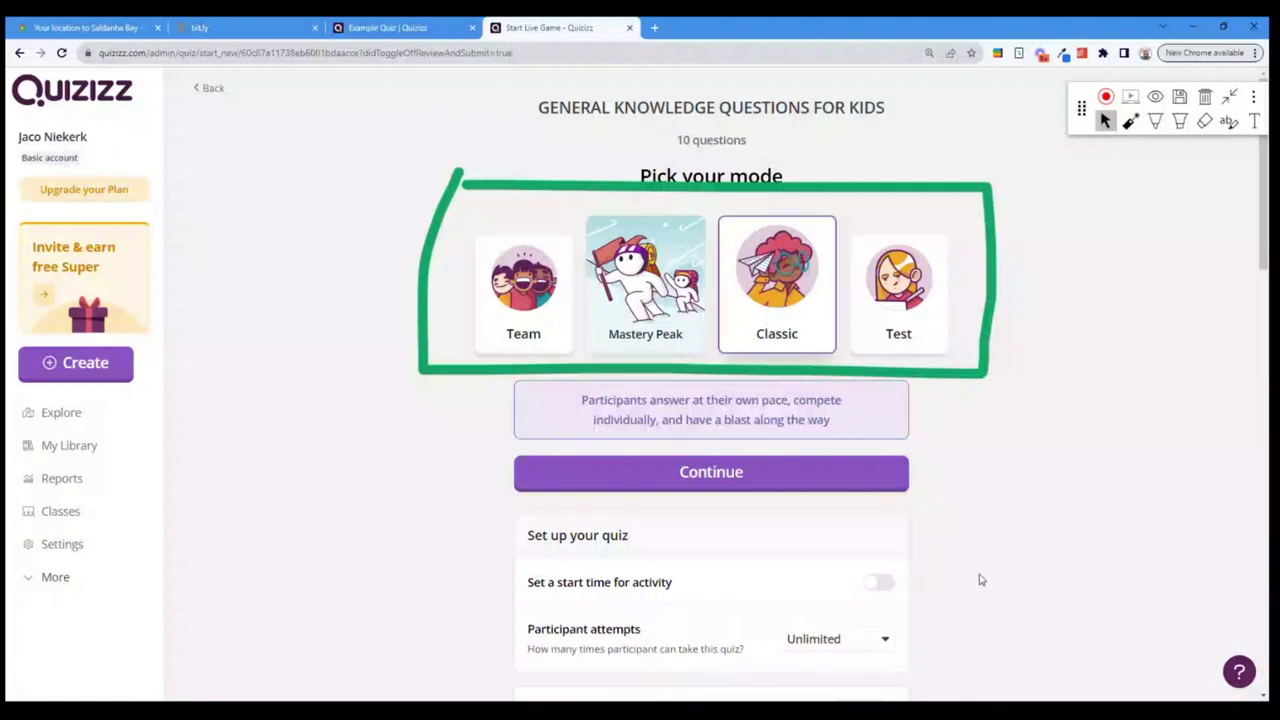
# Step: Try limiting participant attempts to 1 in the quiz setup and restore the Unlimited setting
pyautogui.scroll(-2, 980, 580)
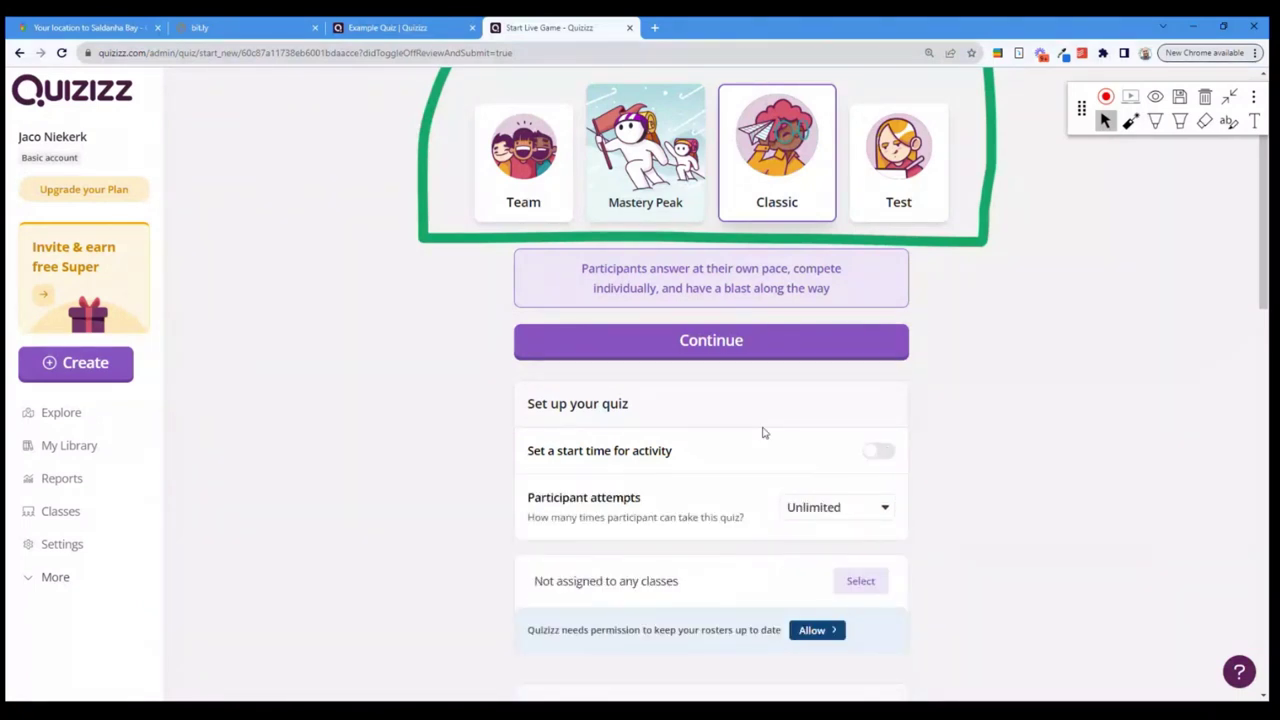
pyautogui.click(845, 510)
pyautogui.click(822, 569)
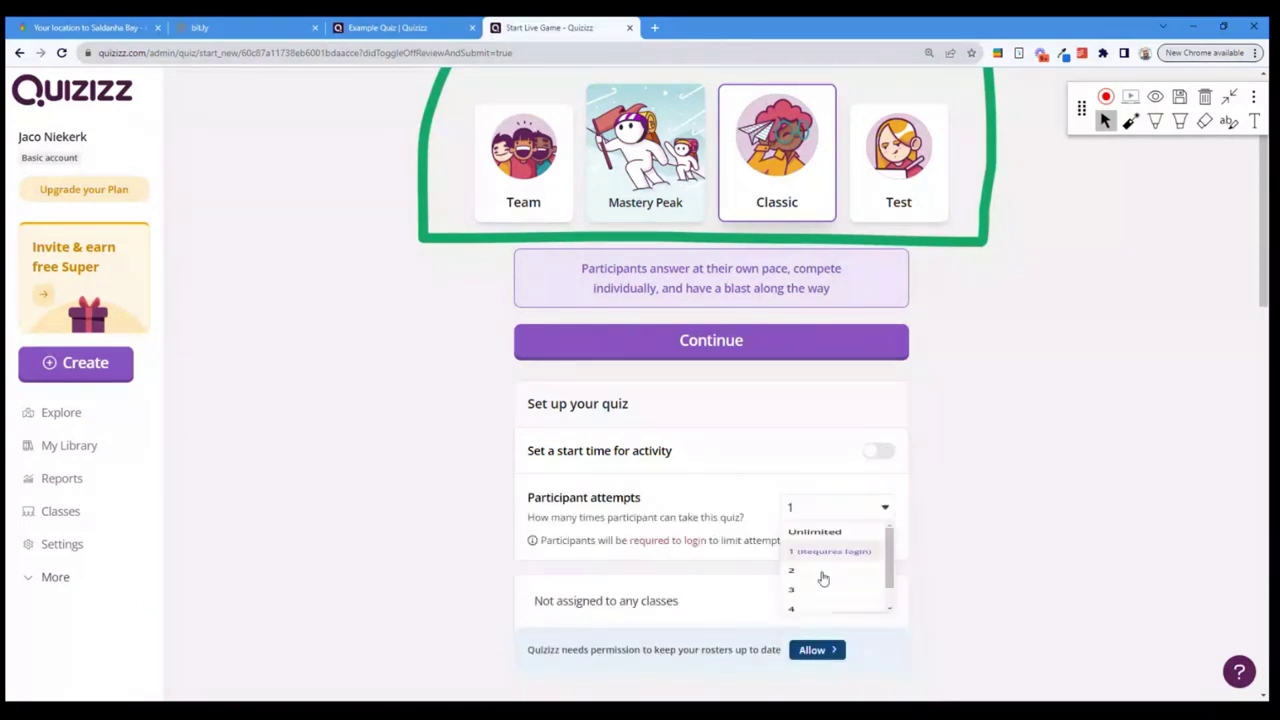
pyautogui.click(840, 508)
pyautogui.click(827, 543)
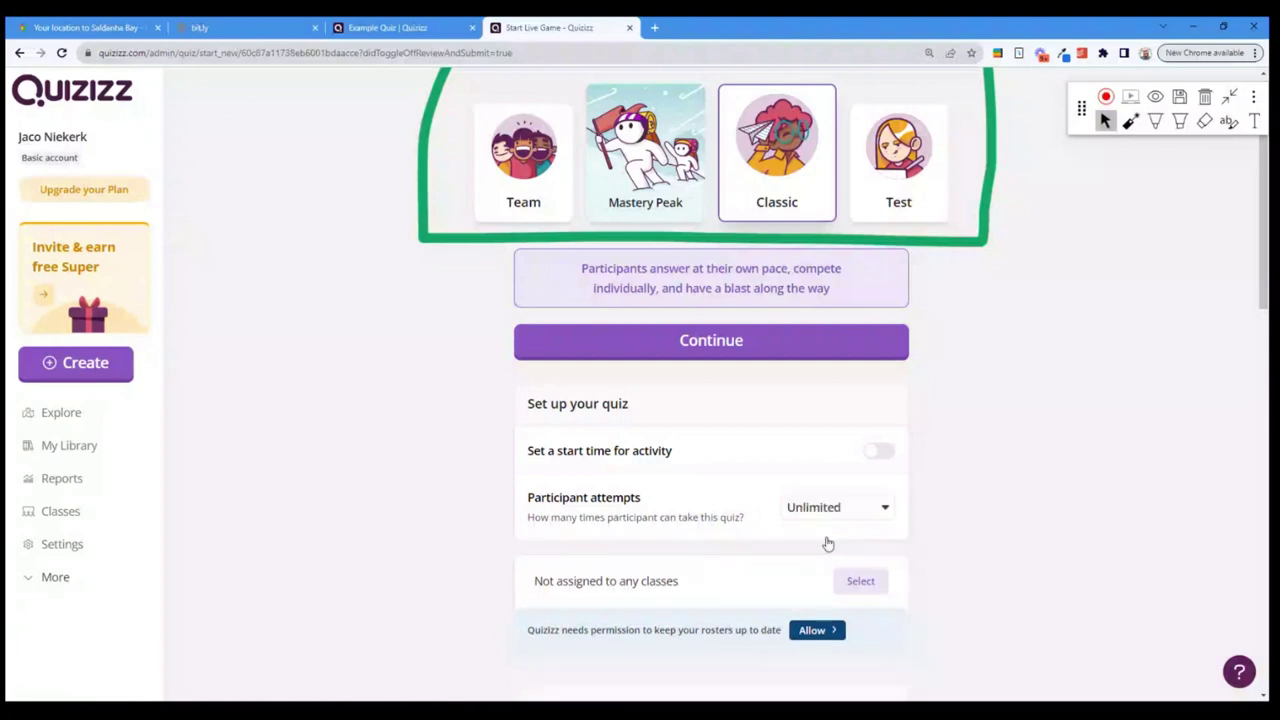
# Step: Continue with the Classic mode settings to create the quiz session and copy its join link
pyautogui.scroll(1, 713, 518)
pyautogui.scroll(-4, 713, 518)
pyautogui.scroll(2, 623, 394)
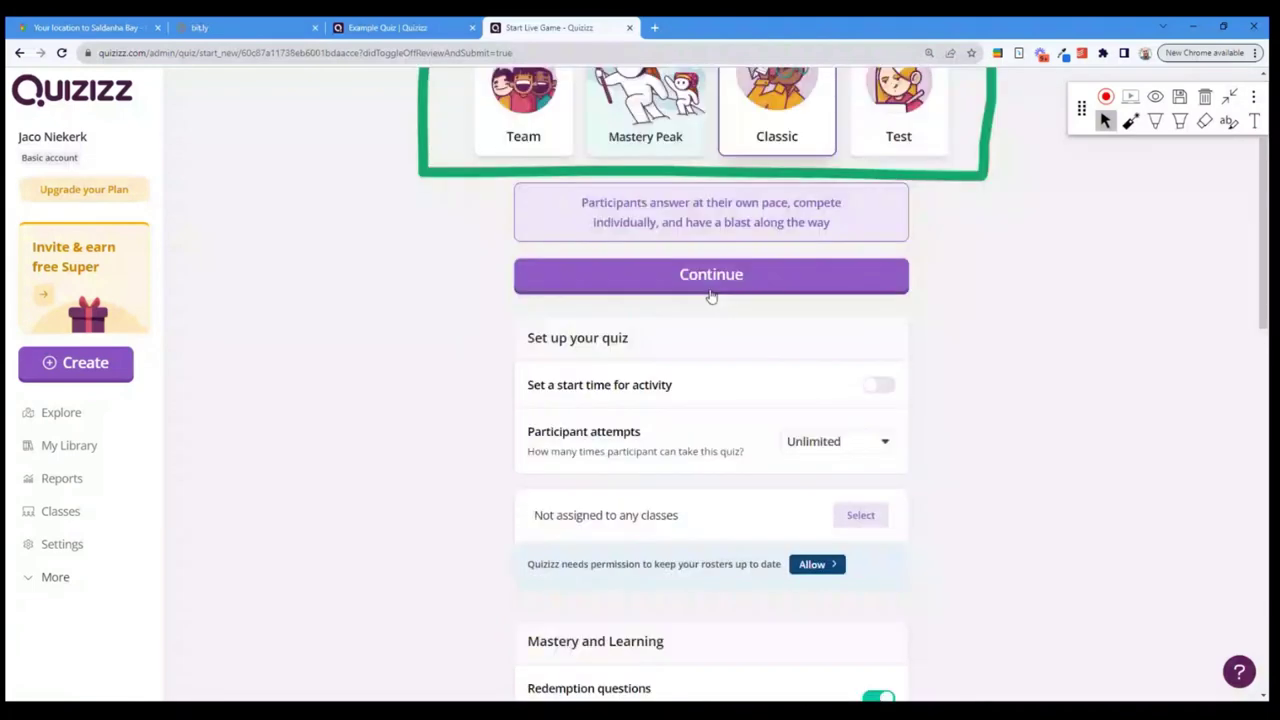
pyautogui.click(711, 290)
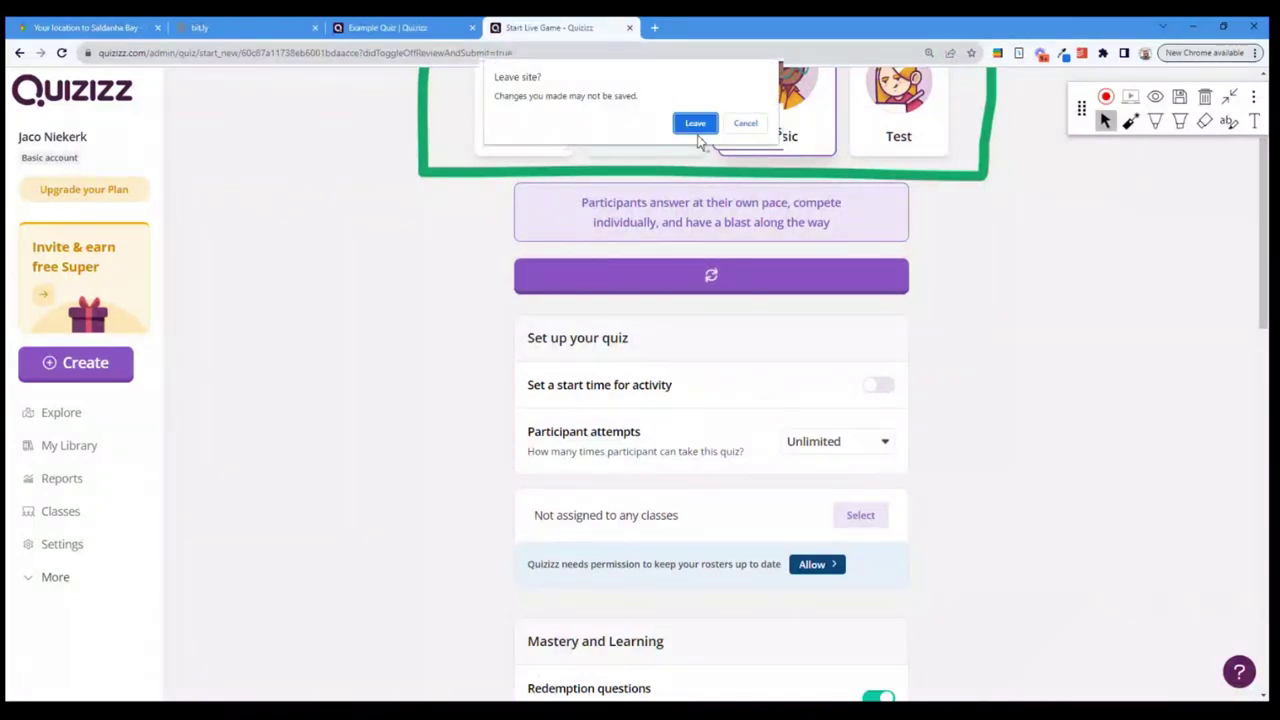
pyautogui.press('Escape')
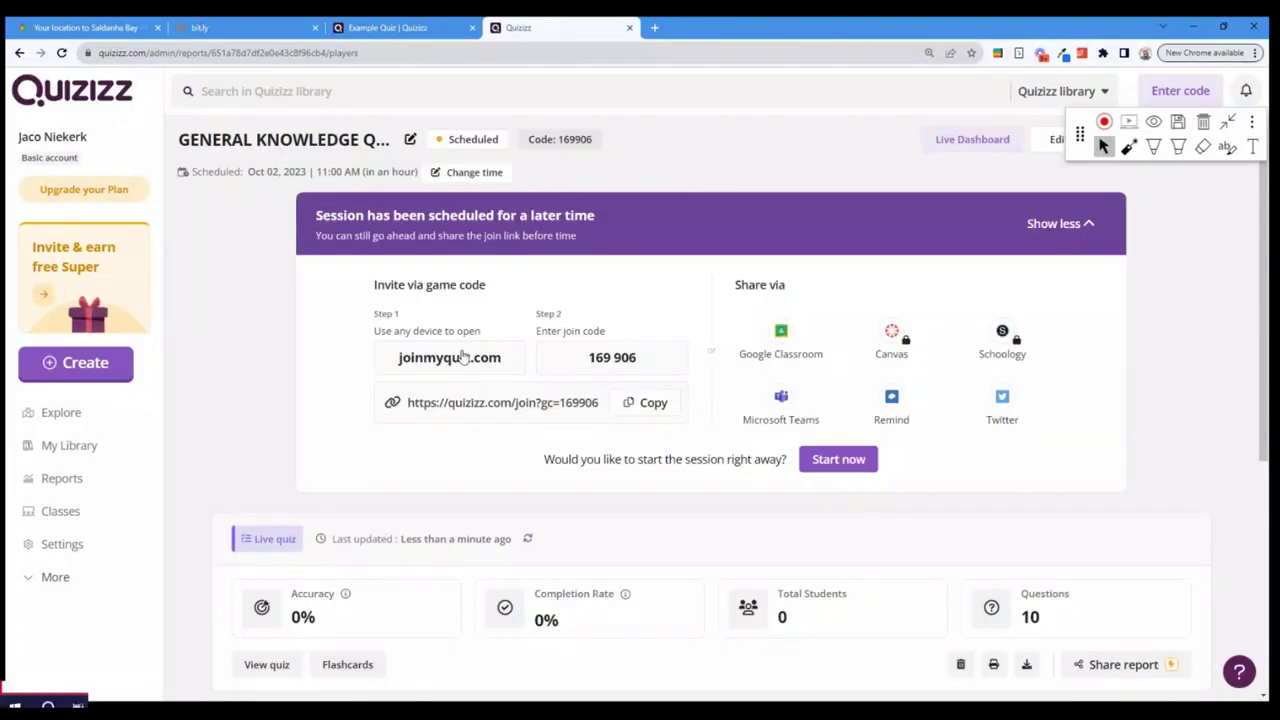
pyautogui.click(631, 404)
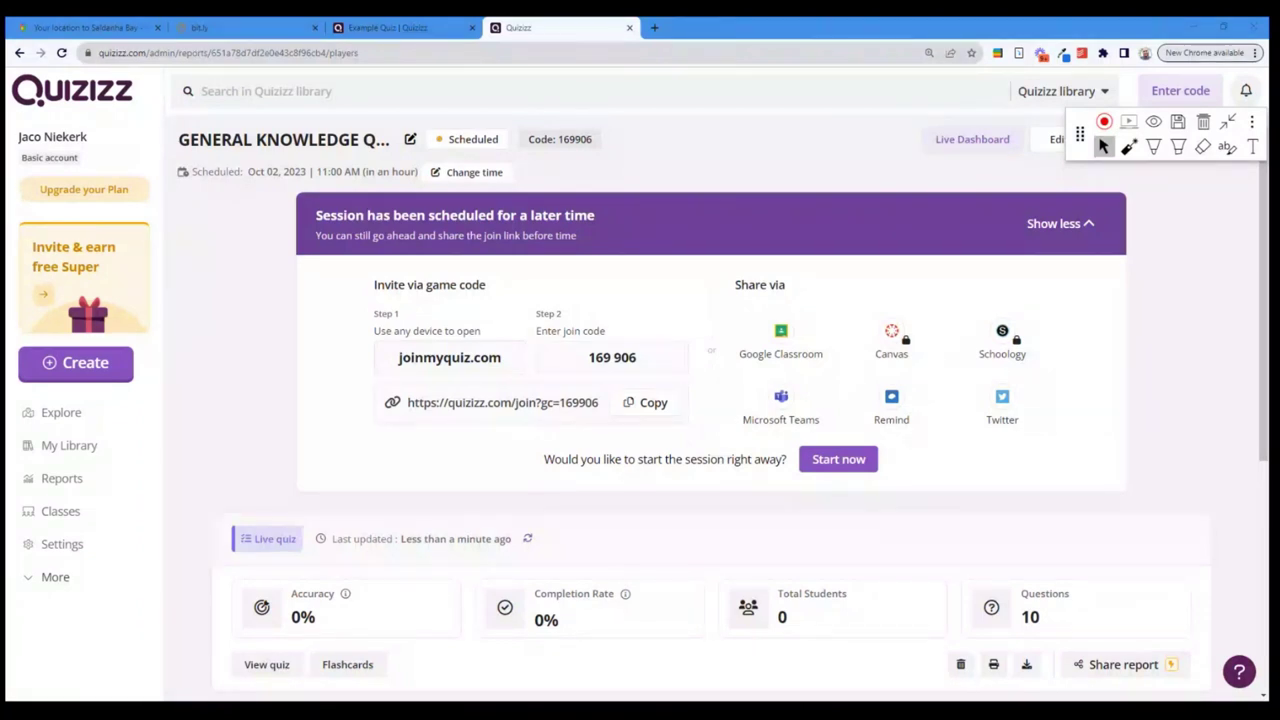
# Step: Box the session's join code in black and draw a black arrow pointing at joinmyquiz.com
pyautogui.click(1153, 147)
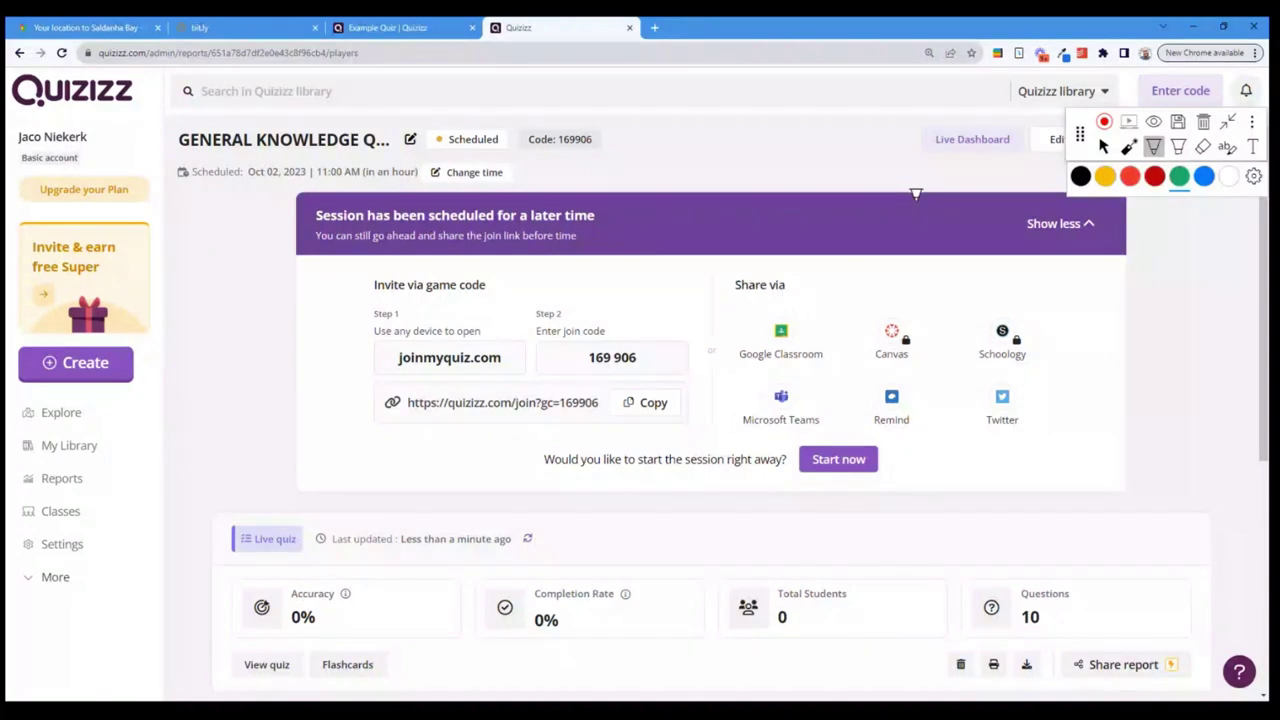
pyautogui.click(1082, 177)
pyautogui.moveTo(513, 122)
pyautogui.mouseDown()
pyautogui.moveTo(622, 122)
pyautogui.moveTo(616, 149)
pyautogui.moveTo(521, 116)
pyautogui.mouseUp()
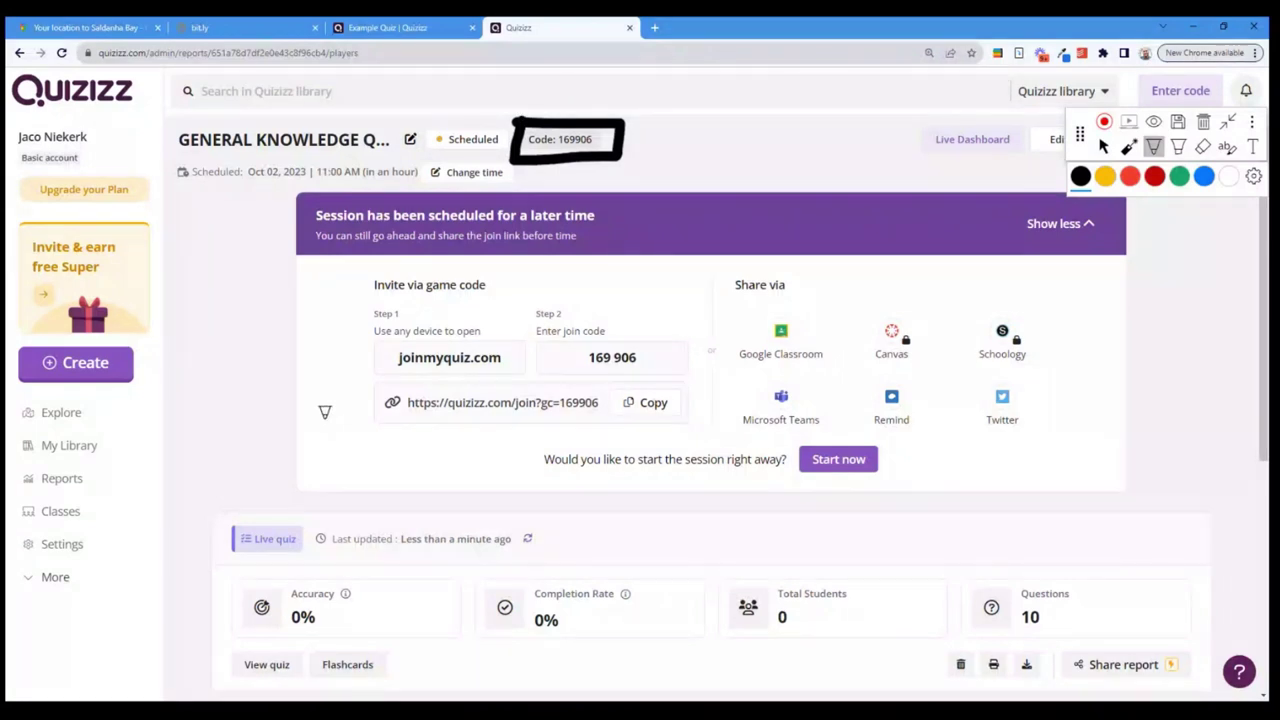
pyautogui.moveTo(305, 432)
pyautogui.mouseDown()
pyautogui.moveTo(380, 405)
pyautogui.moveTo(360, 328)
pyautogui.moveTo(390, 350)
pyautogui.moveTo(382, 385)
pyautogui.mouseUp()
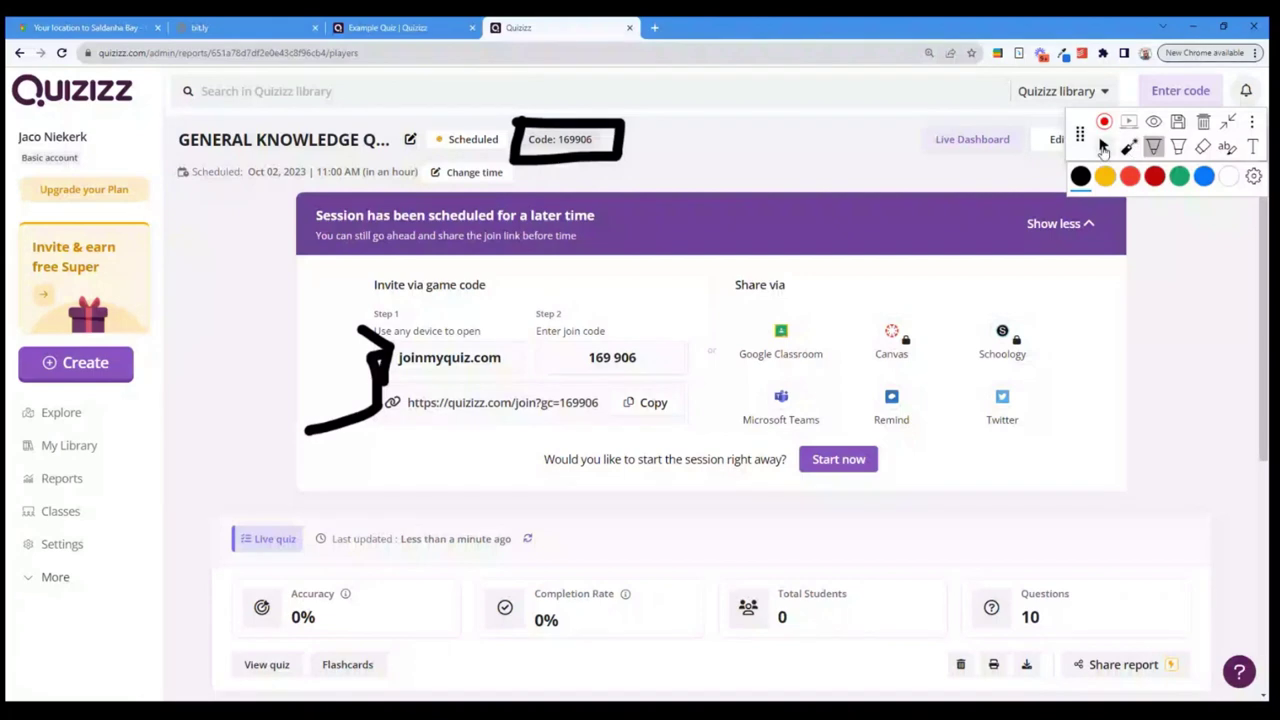
pyautogui.click(1104, 146)
# Step: Start the scheduled session right away and join it as a participant through the joinmyquiz.com link
pyautogui.click(836, 459)
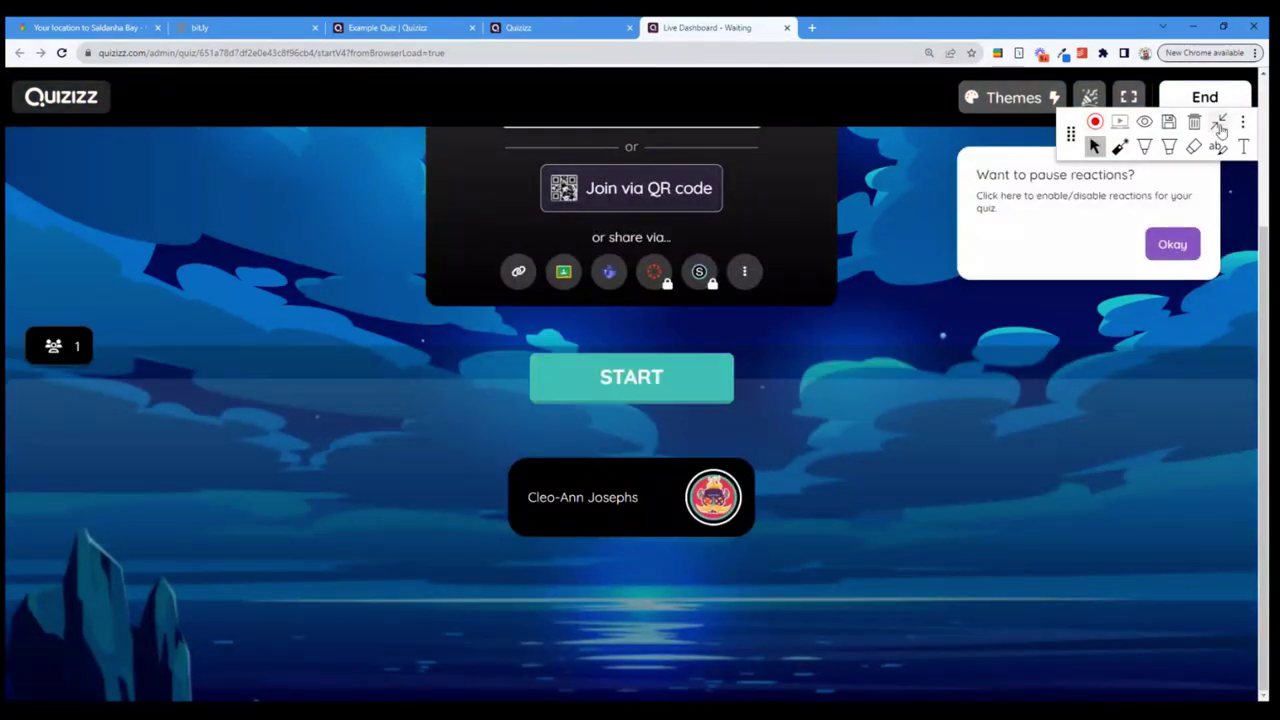
pyautogui.scroll(2, 863, 414)
pyautogui.click(705, 222)
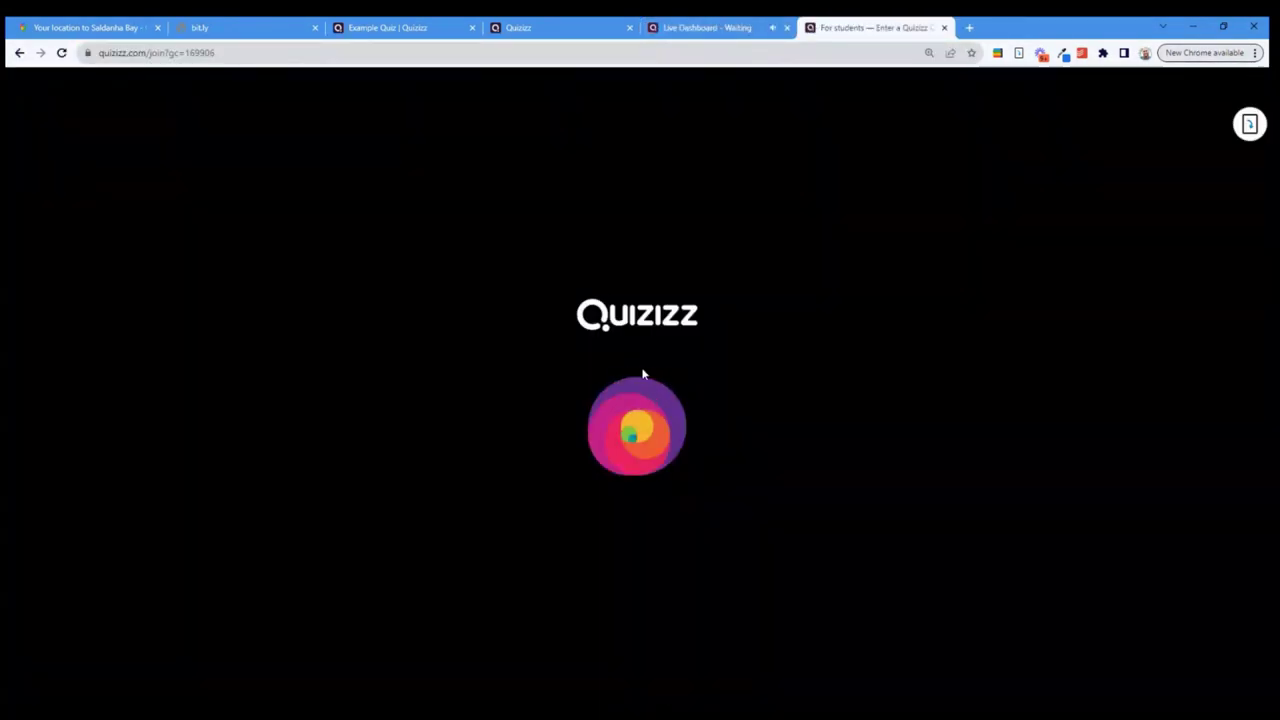
pyautogui.click(723, 290)
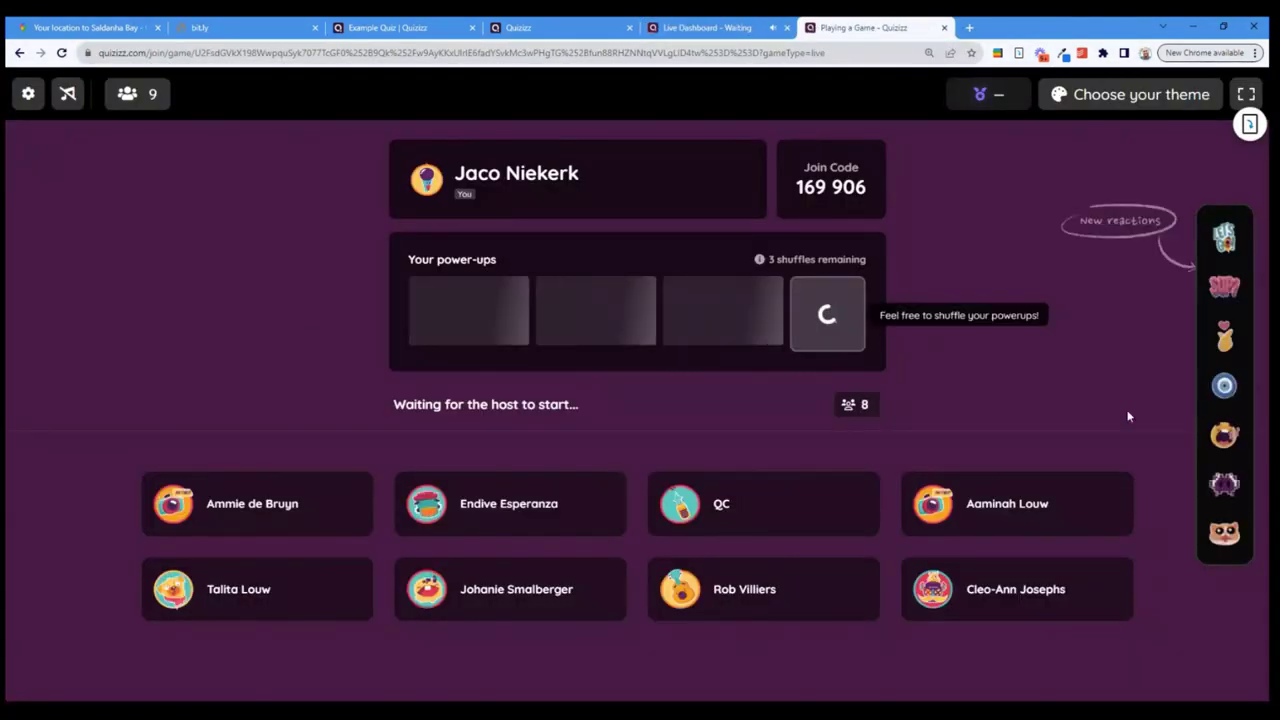
# Step: Return to the live dashboard, start the quiz for the joined participants and switch the dashboard's sound setting
pyautogui.hotkey('ctrl', 'shift', 'Tab')
pyautogui.scroll(-2, 990, 400)
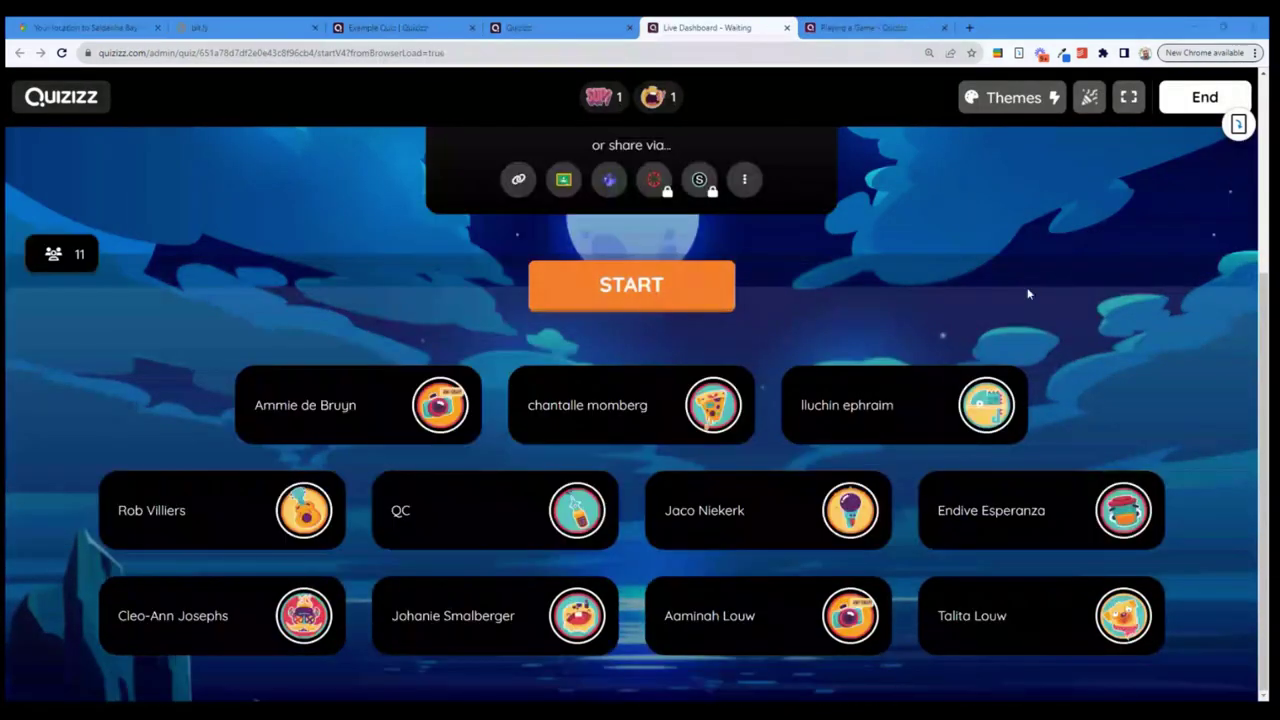
pyautogui.scroll(2, 1026, 293)
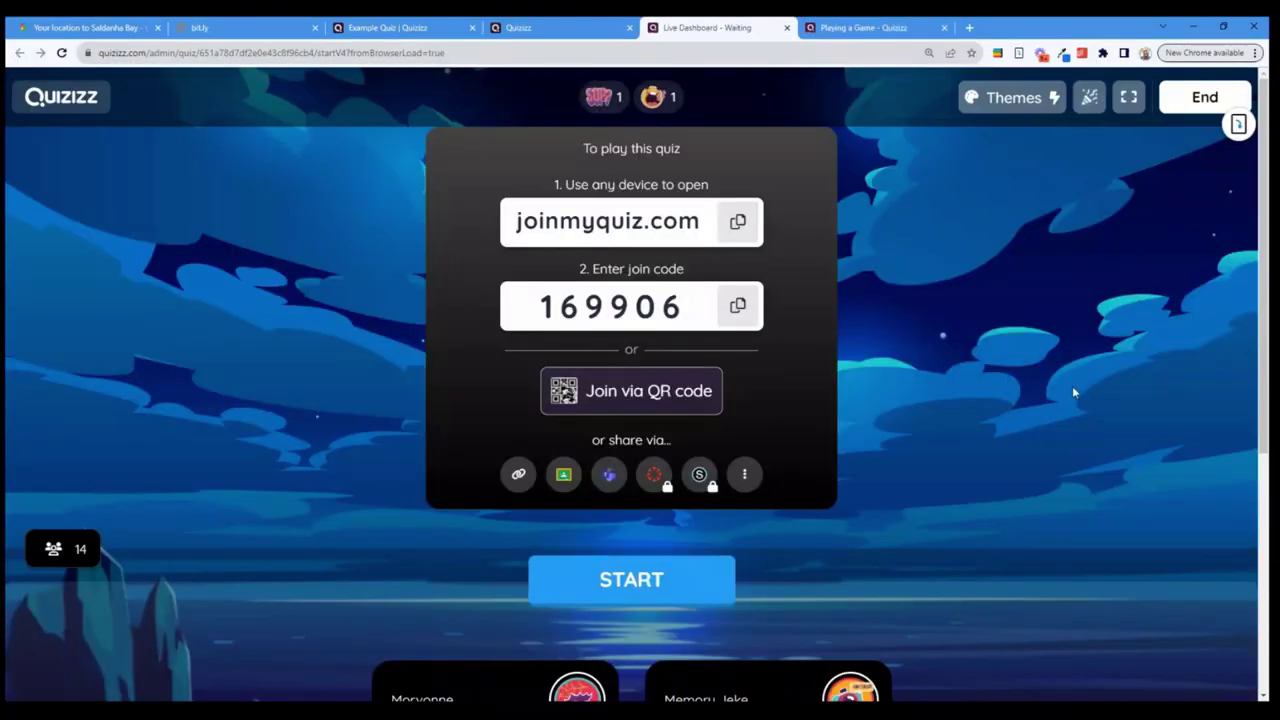
pyautogui.scroll(-4, 1072, 386)
pyautogui.scroll(4, 630, 596)
pyautogui.click(630, 596)
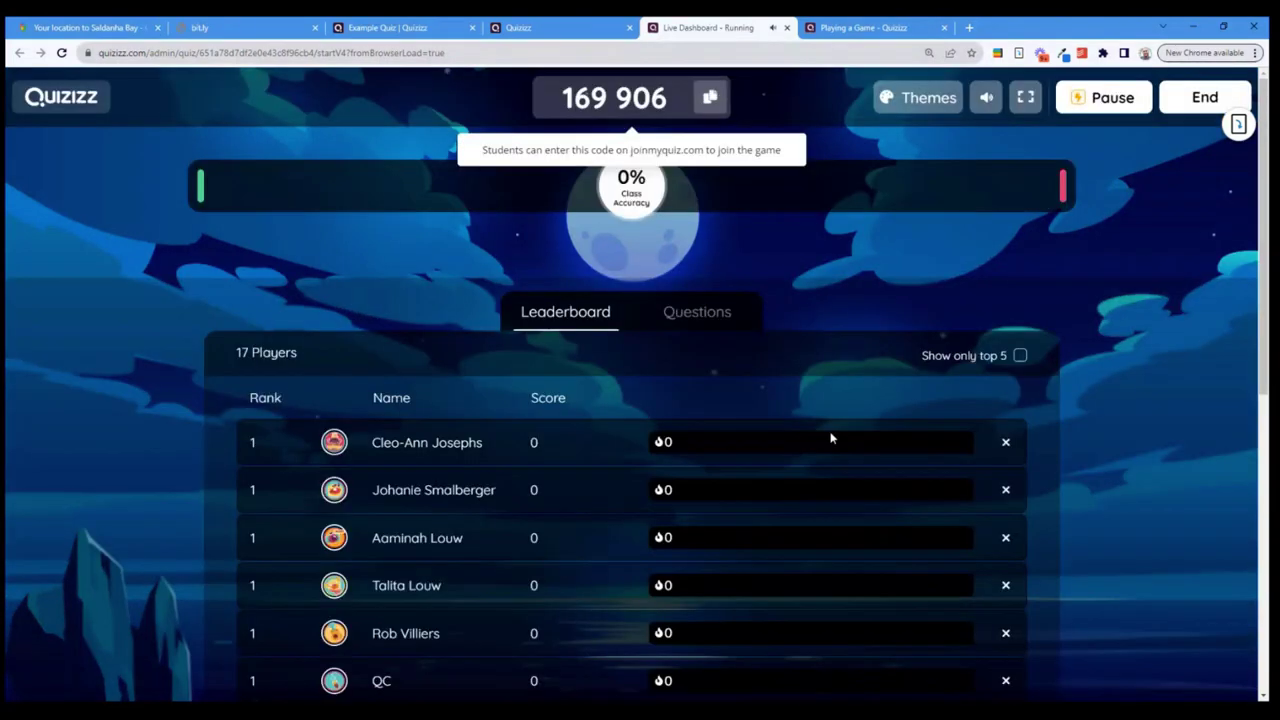
pyautogui.click(986, 97)
pyautogui.scroll(-3, 1110, 421)
# Step: Switch to the participant's game tab, answer the February question with 28 and the second question with its first option
pyautogui.click(846, 28)
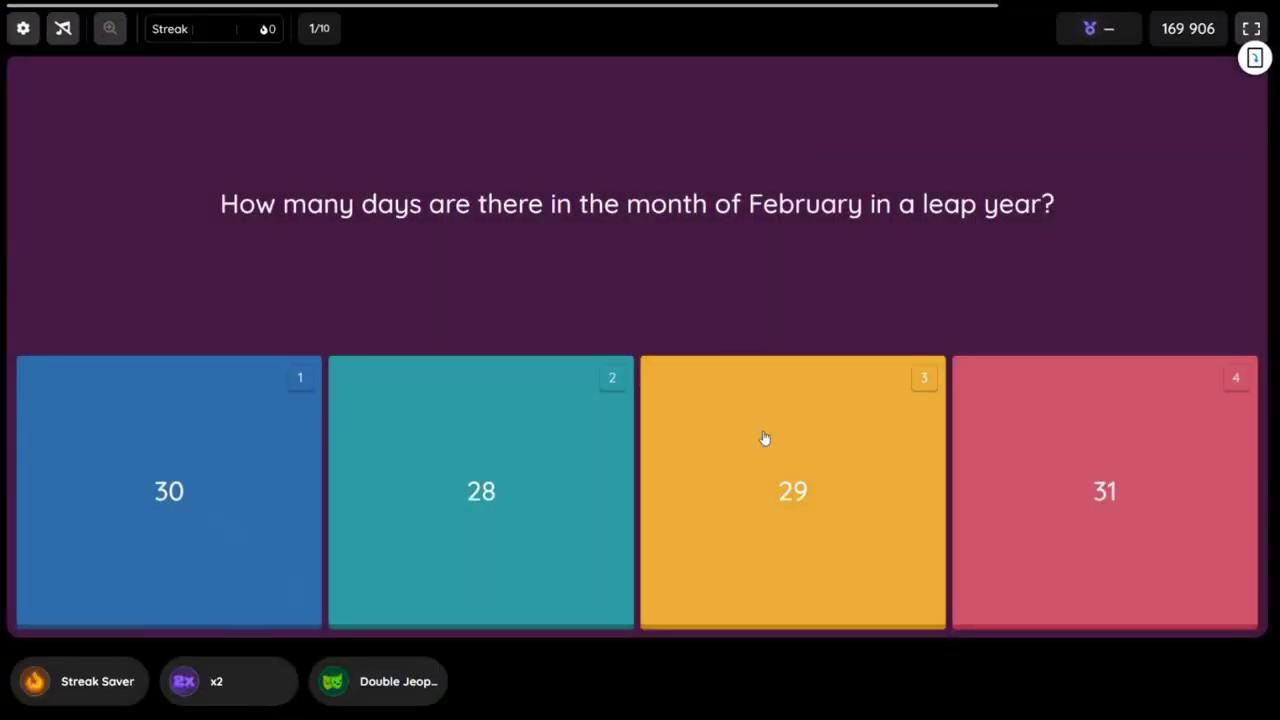
pyautogui.press('2')
pyautogui.click(1245, 678)
pyautogui.click(1245, 678)
pyautogui.click(209, 505)
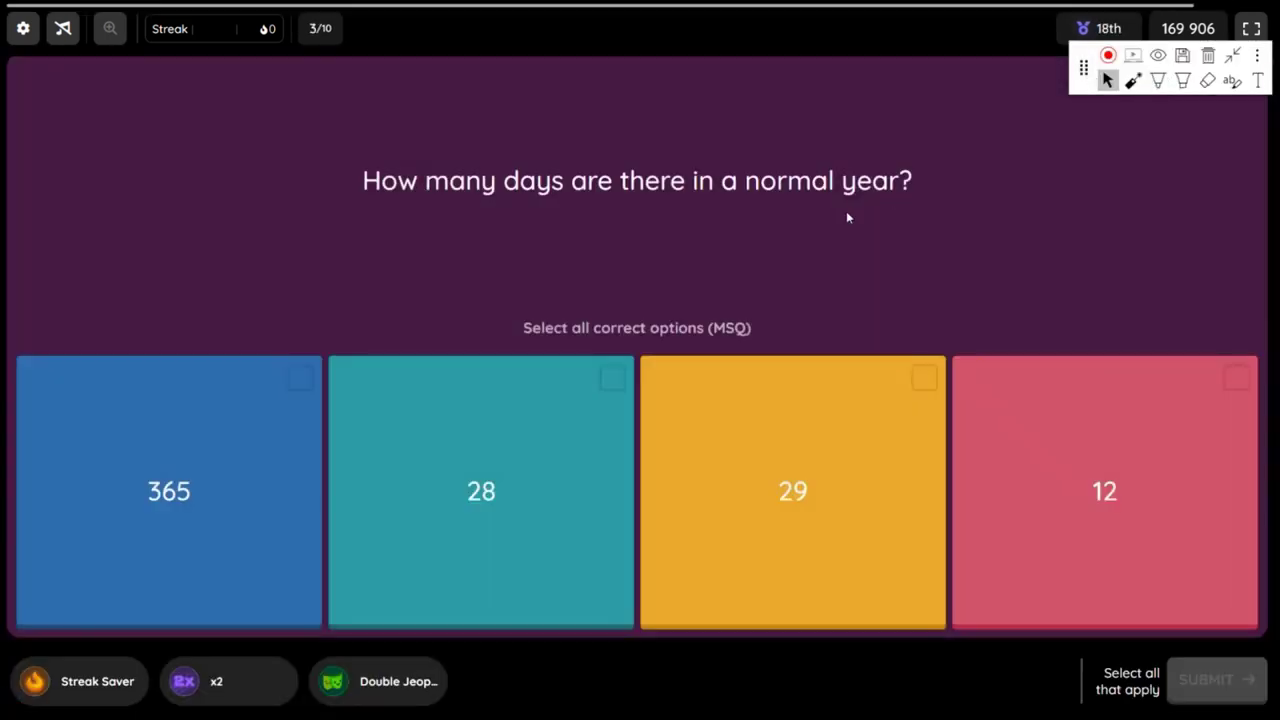
# Step: Answer the next three questions with 365, "three" and "26", outlining the triangle question's answer field in black
pyautogui.press('1')
pyautogui.press('Return')
pyautogui.write('three')
pyautogui.moveTo(352, 442)
pyautogui.mouseDown()
pyautogui.moveTo(360, 549)
pyautogui.moveTo(358, 434)
pyautogui.mouseUp()
pyautogui.press('Return')
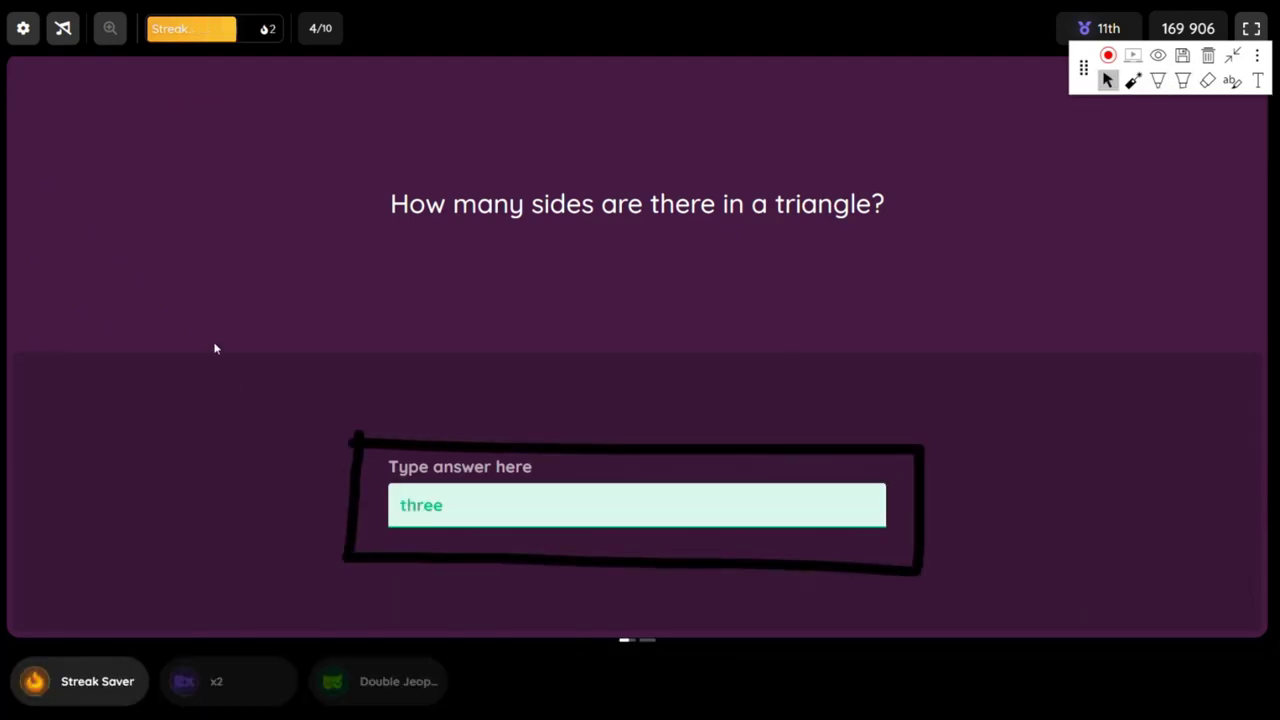
pyautogui.write('26')
pyautogui.press('Return')
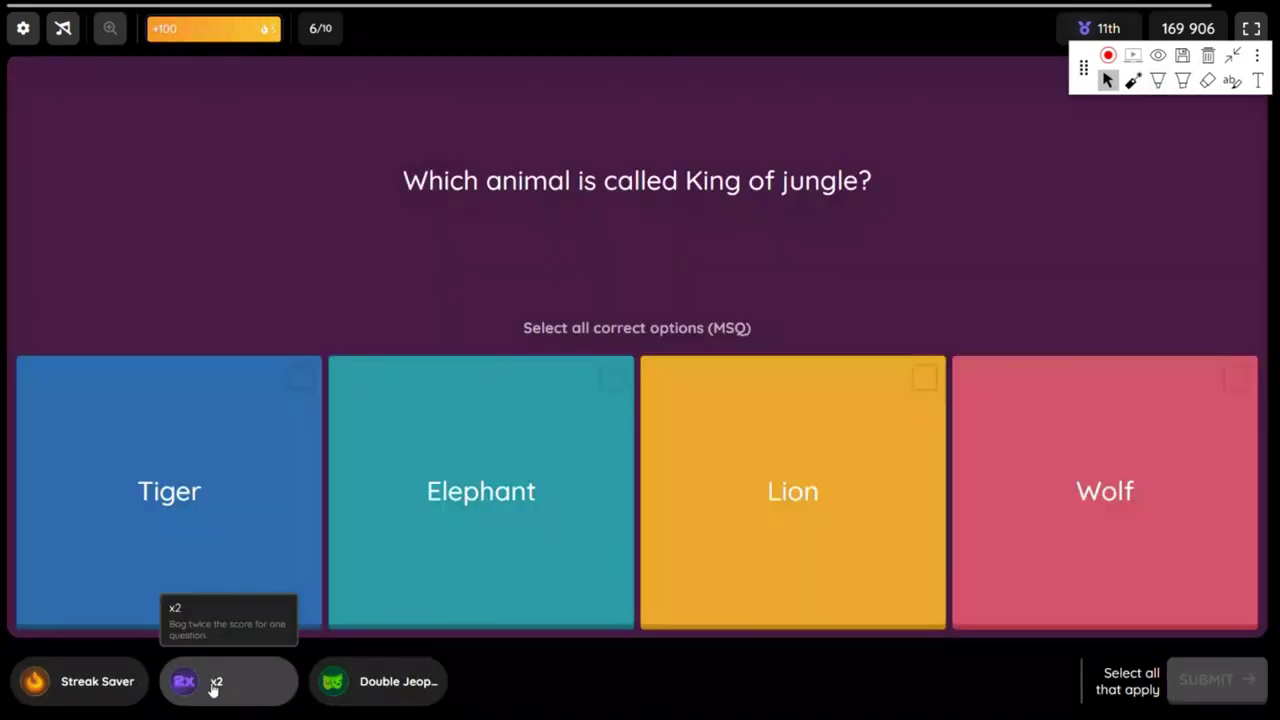
# Step: Draw a black arrow pointing down at the x2 power-up and leave the pen tool
pyautogui.press('m')
pyautogui.moveTo(244, 522)
pyautogui.mouseDown()
pyautogui.moveTo(245, 632)
pyautogui.moveTo(288, 594)
pyautogui.mouseUp()
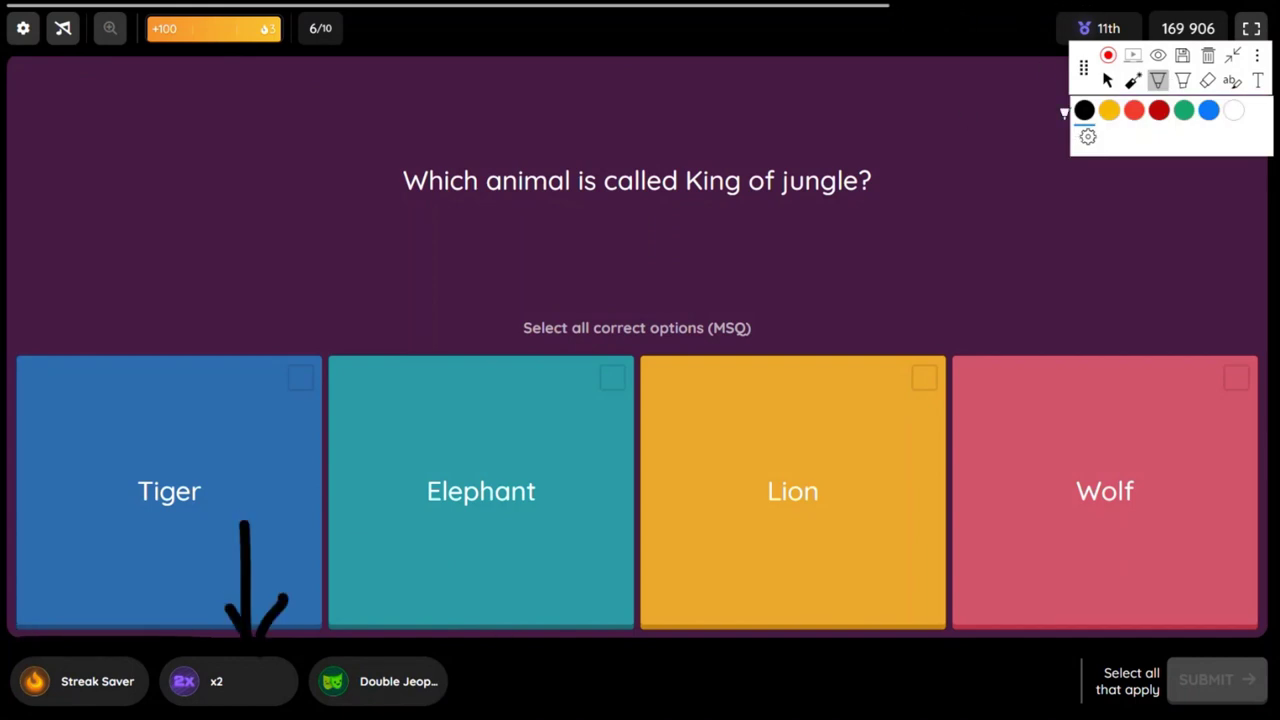
pyautogui.press('Escape')
# Step: Answer the jungle question with Lion, the next with its fourth option, the week question with Seven and the following one with "huh/"
pyautogui.press('3')
pyautogui.press('Return')
pyautogui.press('4')
pyautogui.press('Return')
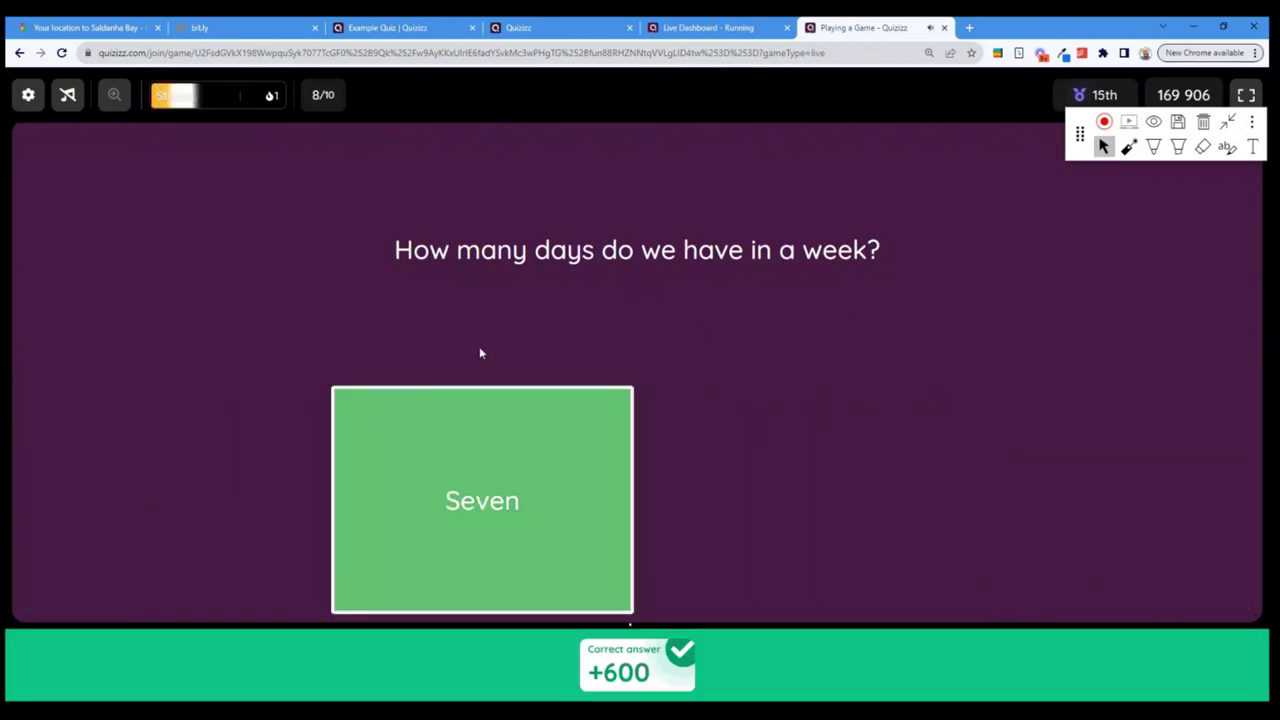
pyautogui.write('huh/')
pyautogui.press('Return')
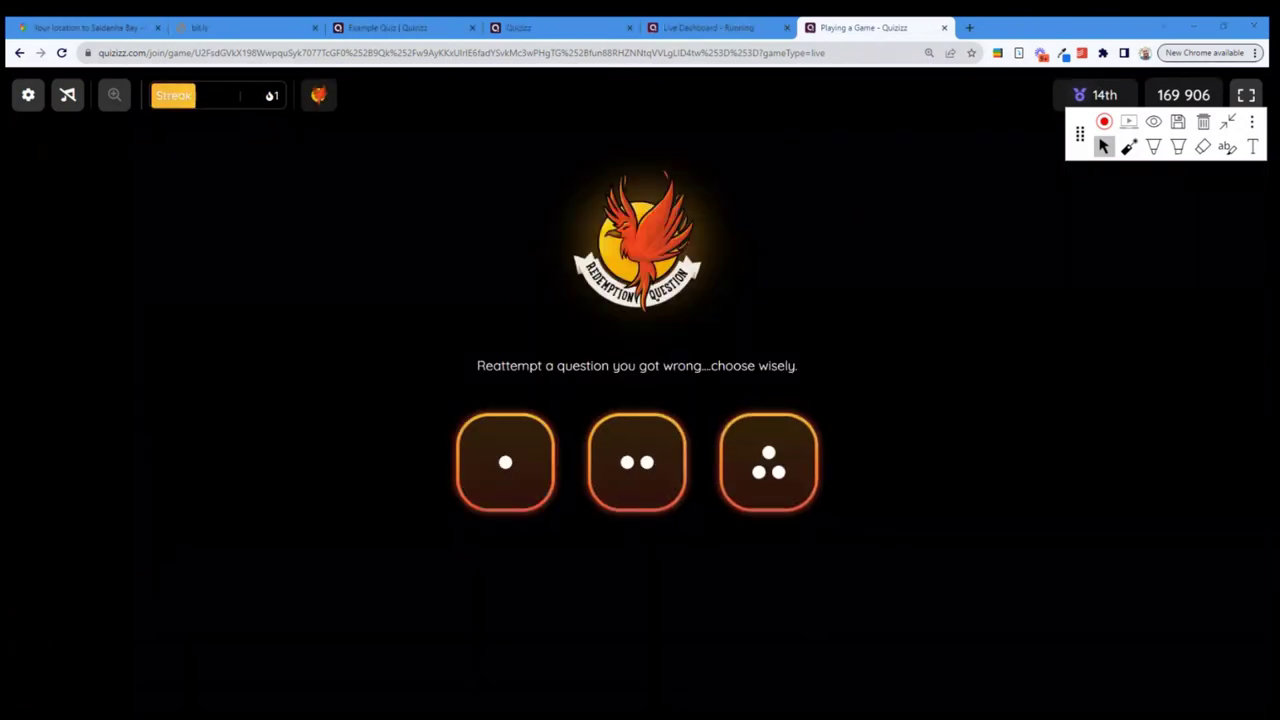
# Step: Choose the second redemption question card, submit "Onam" as the next answer and rate the experience as Good
pyautogui.click(638, 478)
pyautogui.write('Onam')
pyautogui.press('Return')
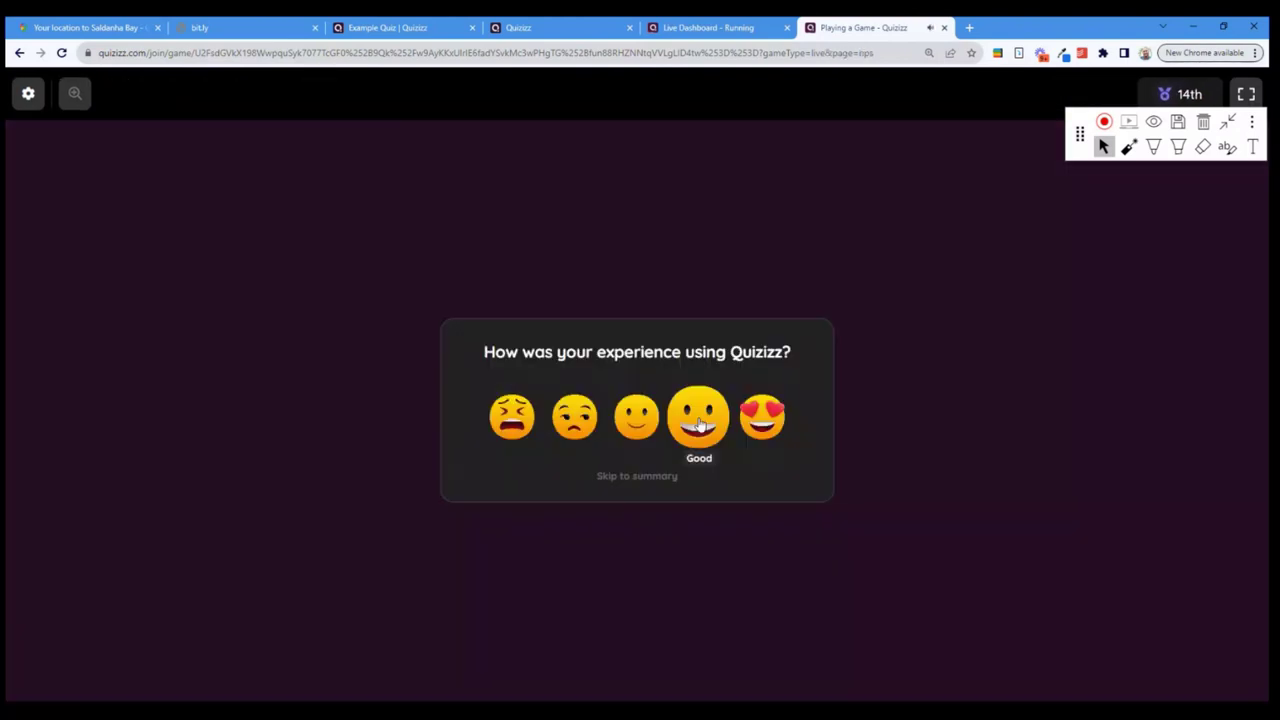
pyautogui.click(697, 405)
# Step: Outline the Study Flashcards option in red on the participant's summary page and open the flashcards
pyautogui.scroll(-5, 719, 467)
pyautogui.scroll(-5, 719, 467)
pyautogui.scroll(8, 717, 451)
pyautogui.click(1153, 147)
pyautogui.moveTo(697, 252)
pyautogui.mouseDown()
pyautogui.moveTo(809, 251)
pyautogui.moveTo(690, 262)
pyautogui.mouseUp()
pyautogui.click(764, 305)
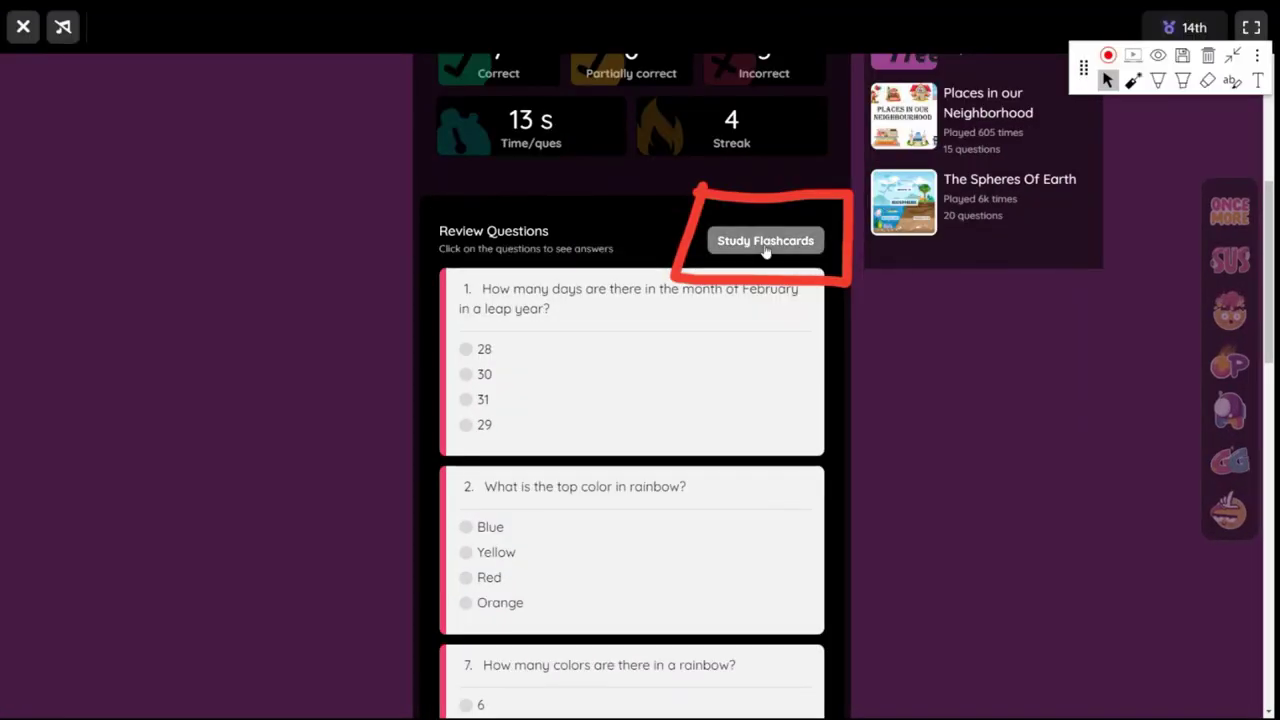
pyautogui.press('Escape')
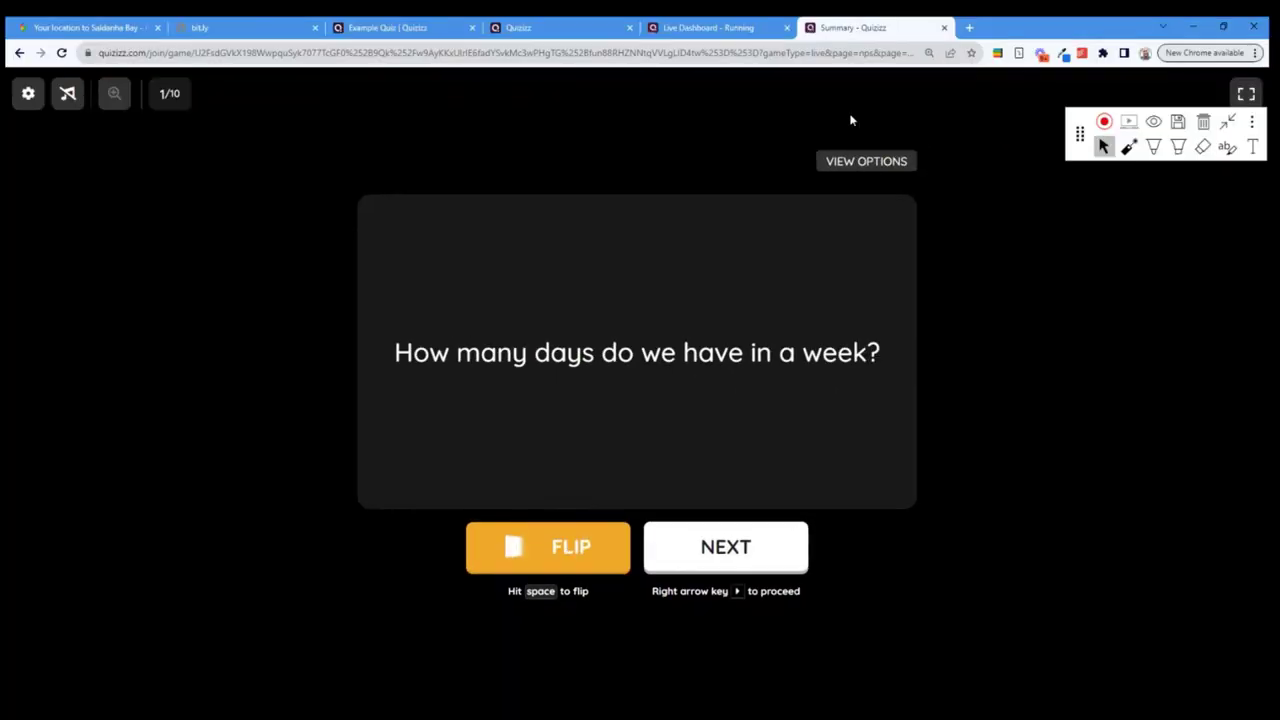
# Step: Switch to the Live Dashboard tab and move the annotation toolbar away from the Pause and End controls
pyautogui.click(718, 27)
pyautogui.scroll(-5, 605, 396)
pyautogui.scroll(5, 518, 375)
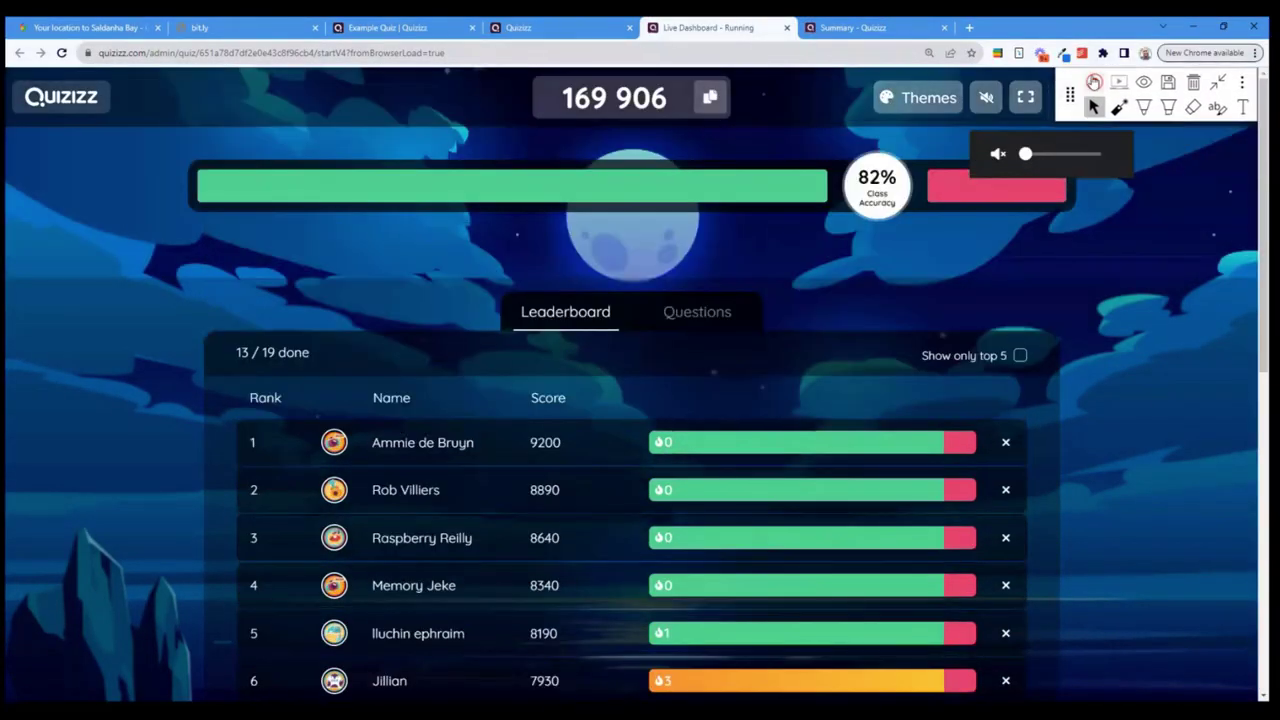
pyautogui.moveTo(1070, 134); pyautogui.dragTo(19, 94)
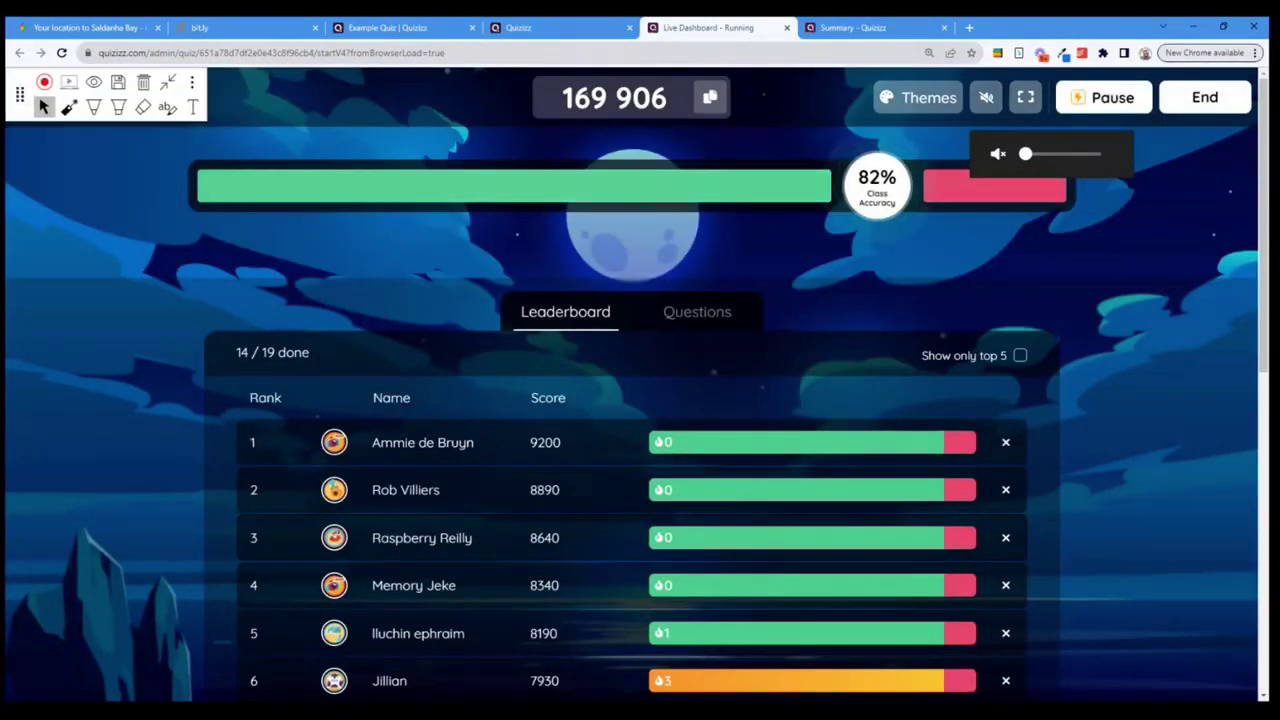
# Step: End the live quiz, then set the podium sound to about half volume and skip the winners' podium
pyautogui.click(697, 311)
pyautogui.click(1205, 97)
pyautogui.click(696, 208)
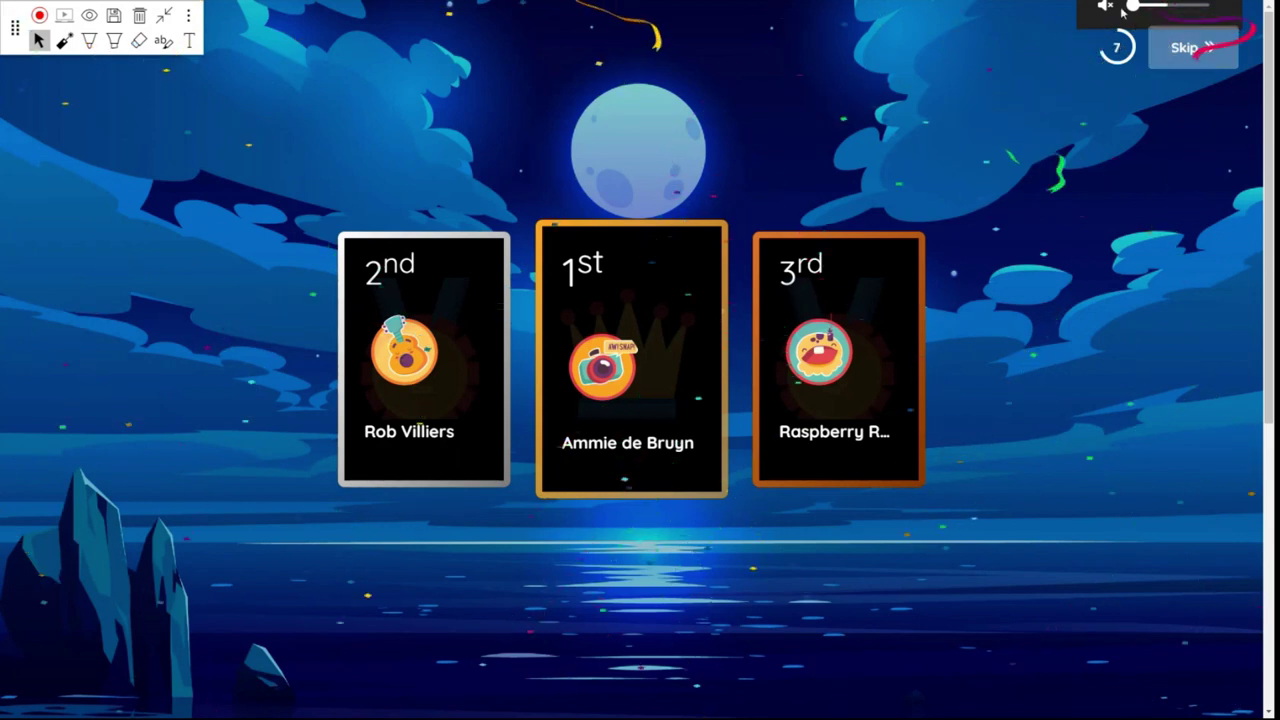
pyautogui.moveTo(1141, 8); pyautogui.dragTo(1173, 6)
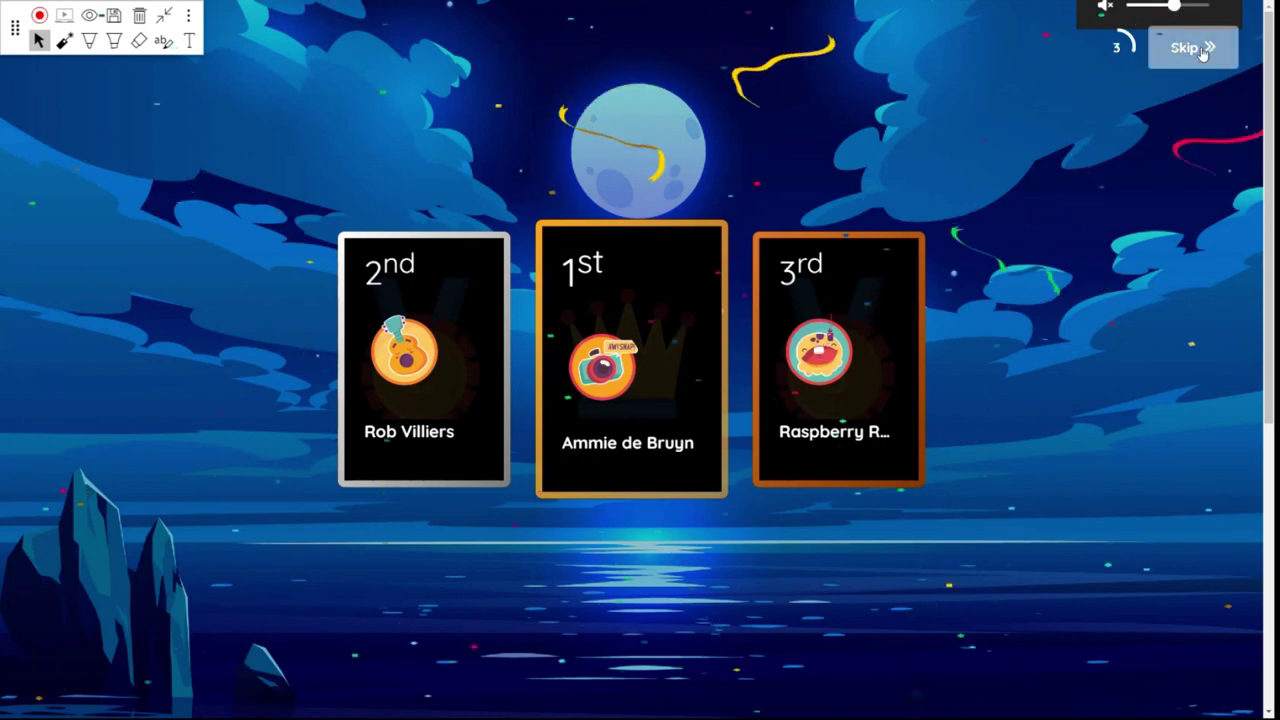
pyautogui.click(1196, 48)
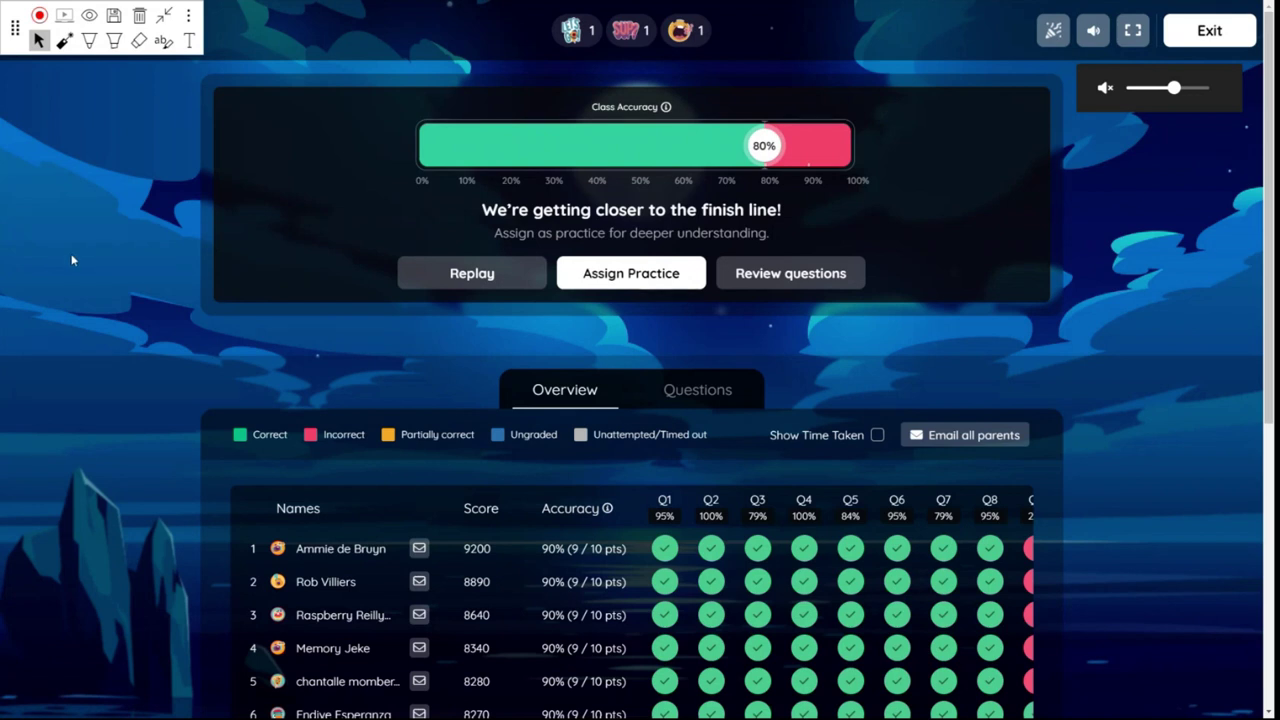
# Step: Examine the Overview table of participants' scores, accuracy and per-question answers in the game summary
pyautogui.scroll(-5, 72, 260)
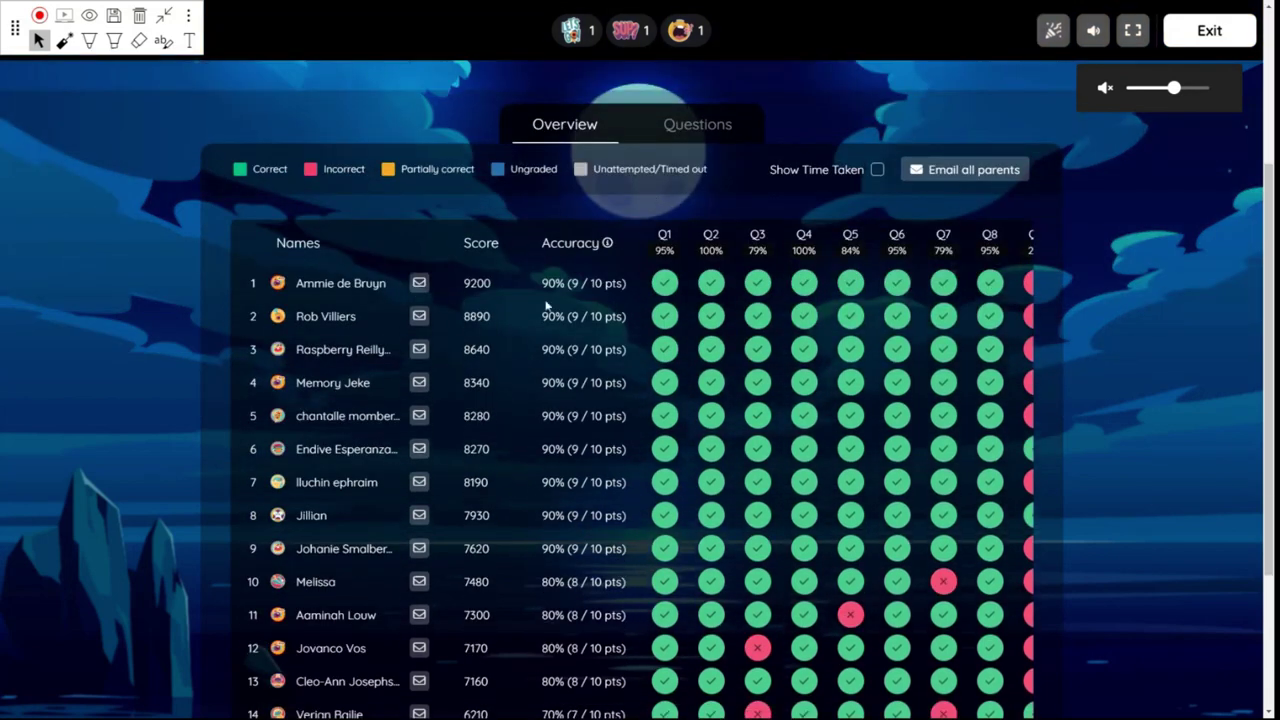
pyautogui.scroll(-4, 630, 338)
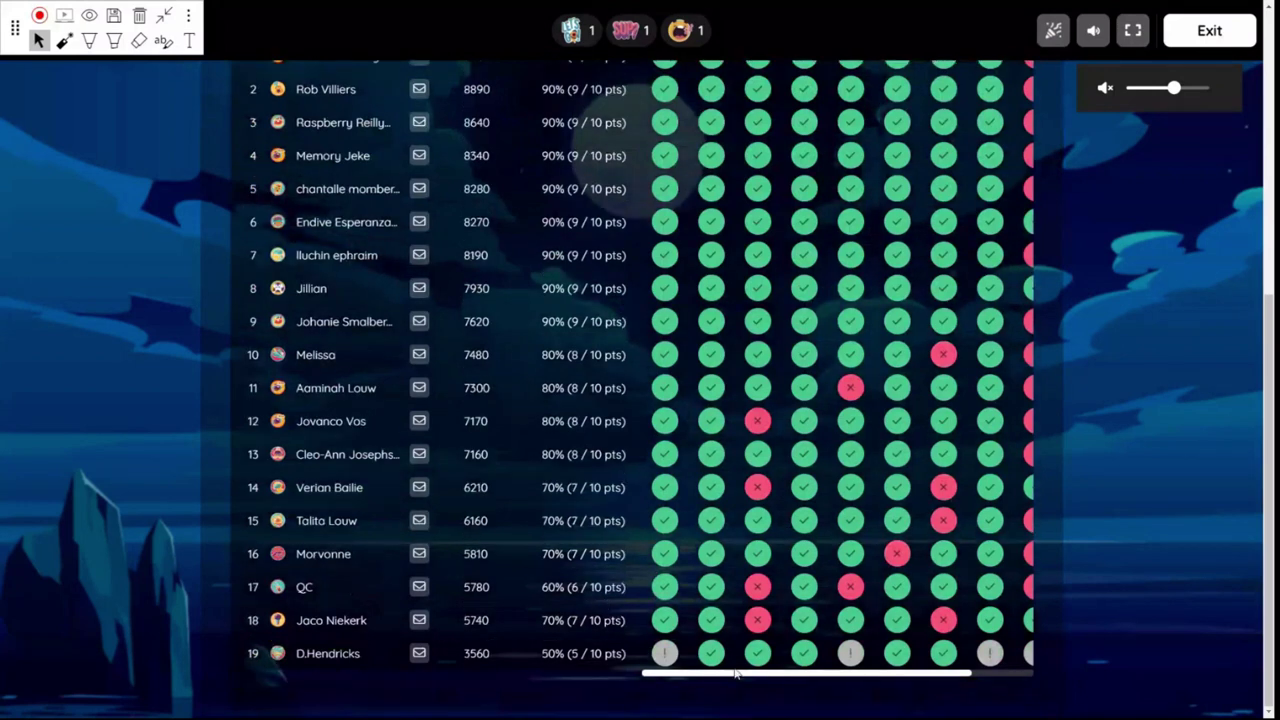
pyautogui.moveTo(735, 675); pyautogui.dragTo(655, 688)
pyautogui.scroll(4, 845, 533)
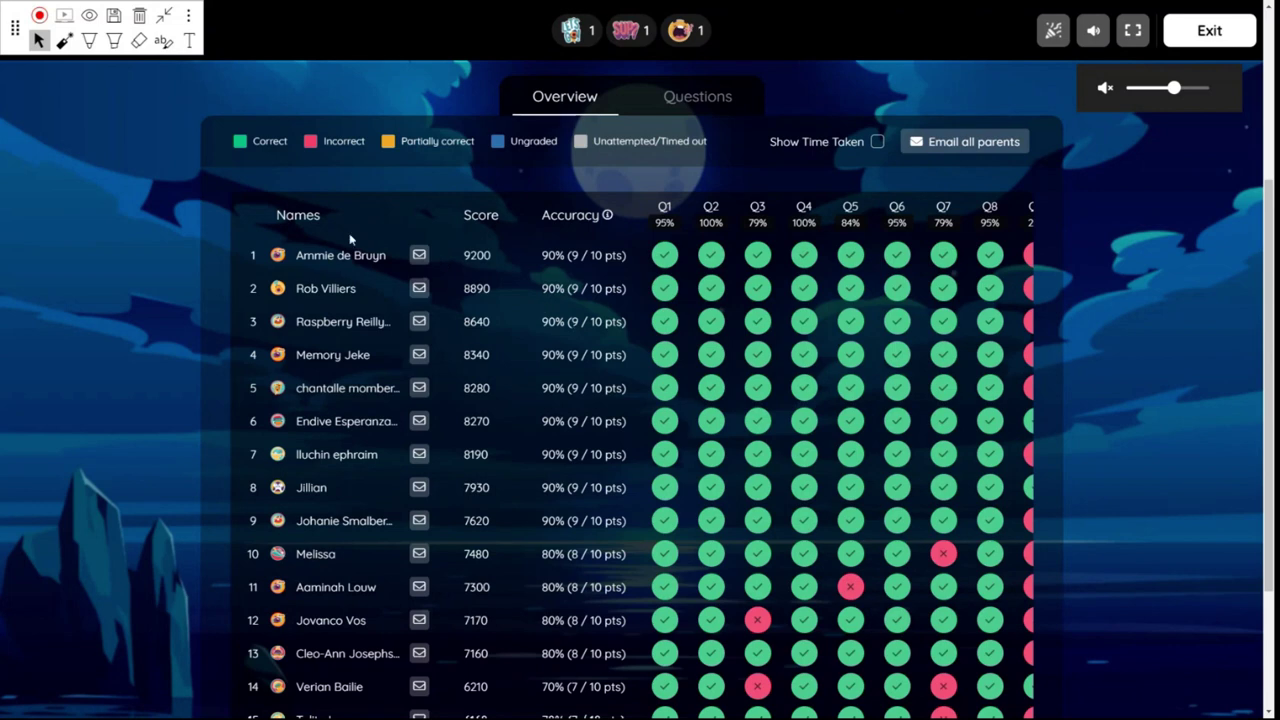
pyautogui.scroll(4, 688, 237)
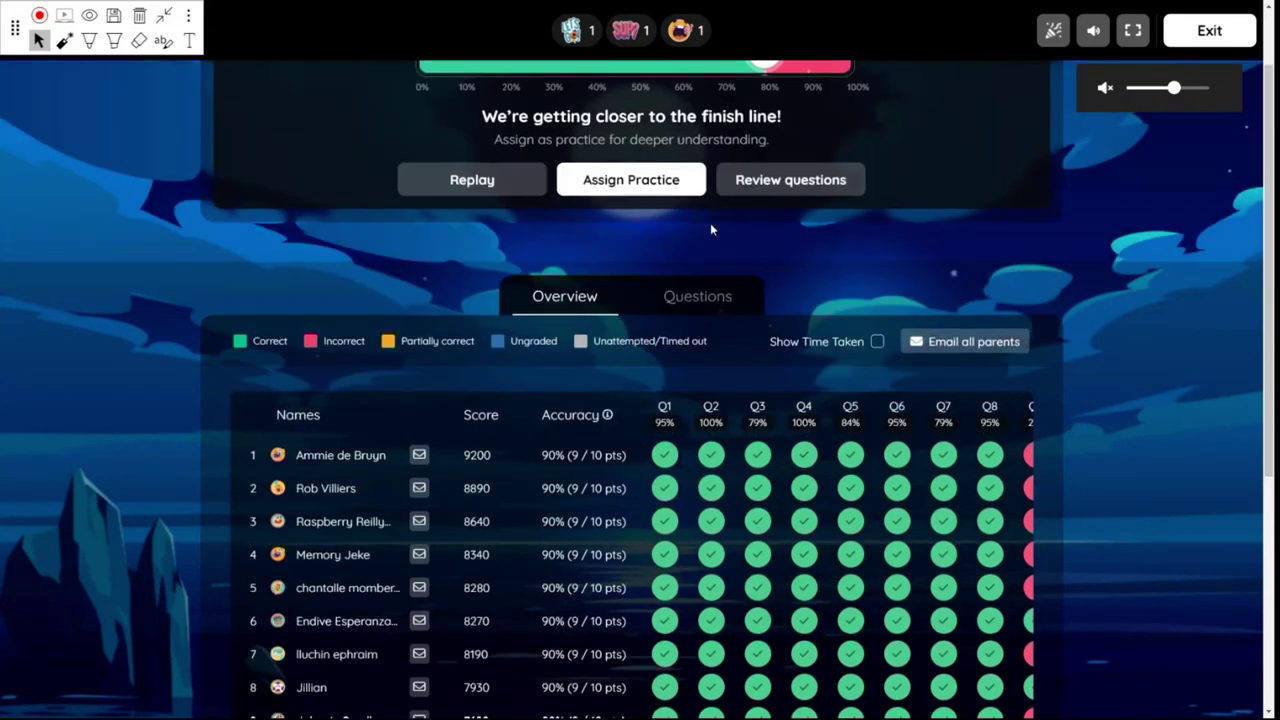
pyautogui.scroll(2, 712, 260)
# Step: Examine the question-by-question results in the game summary, jumping ahead to question 9
pyautogui.click(698, 389)
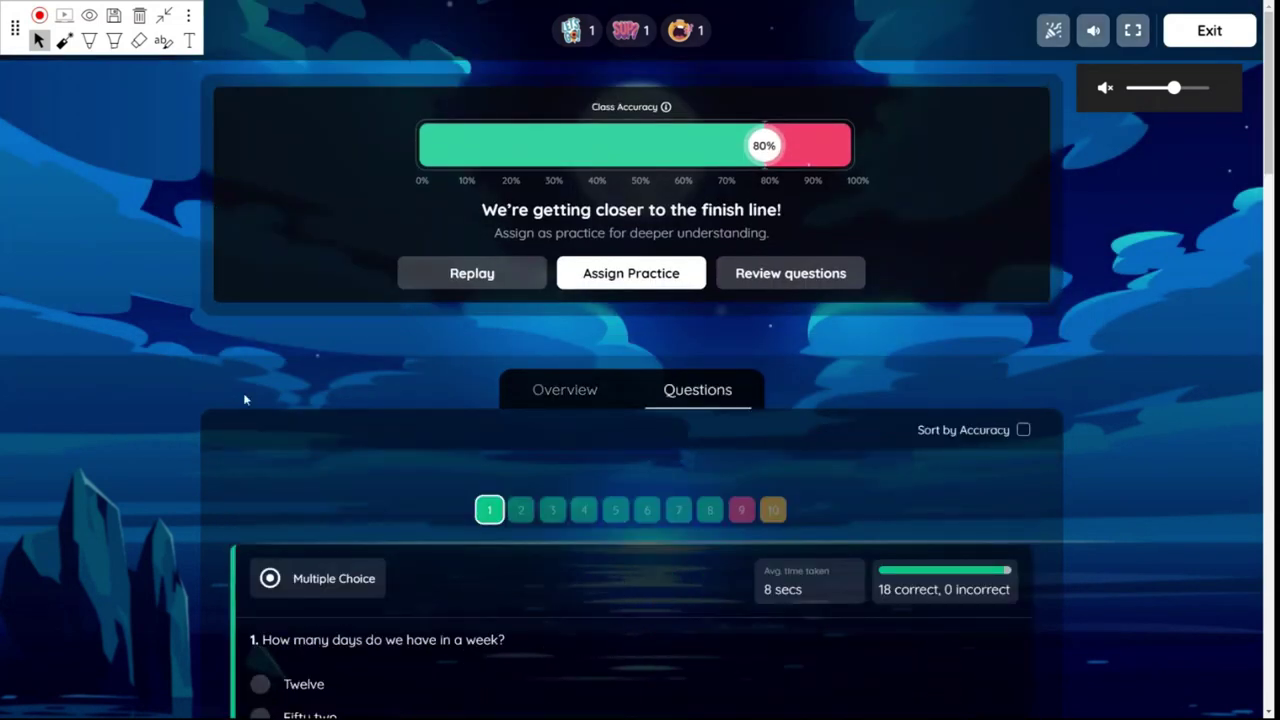
pyautogui.scroll(-5, 116, 366)
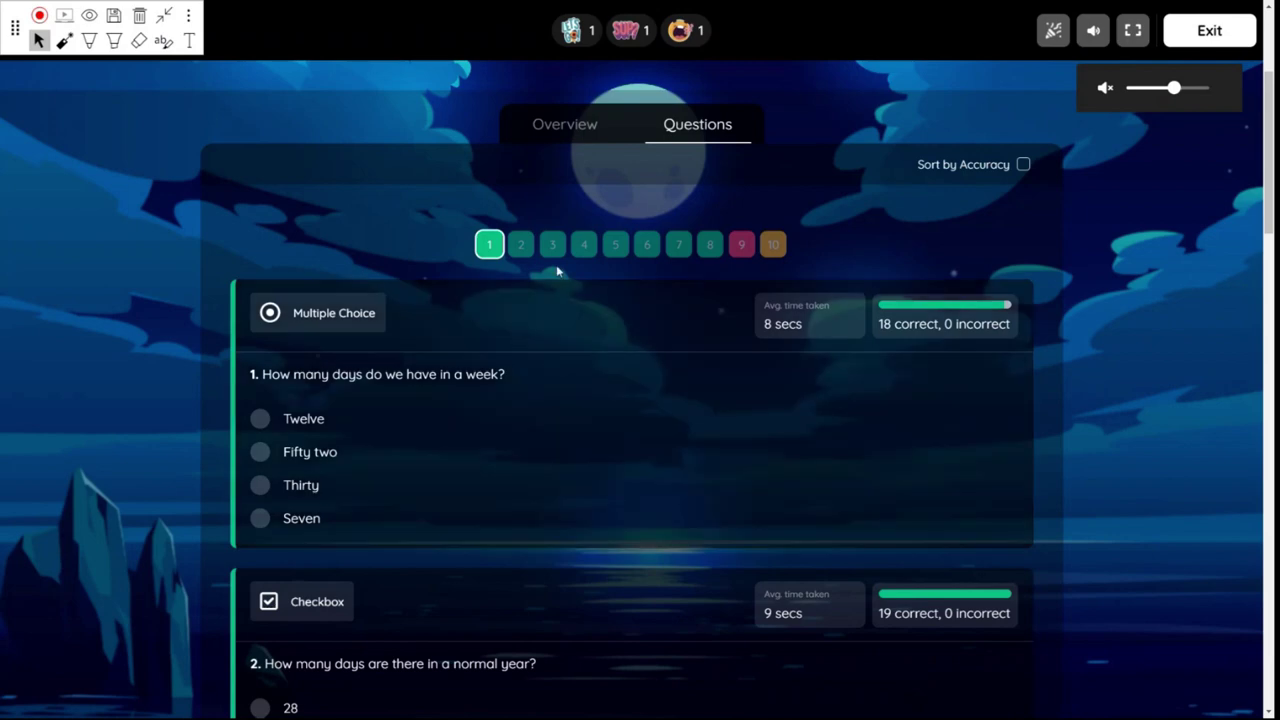
pyautogui.click(742, 246)
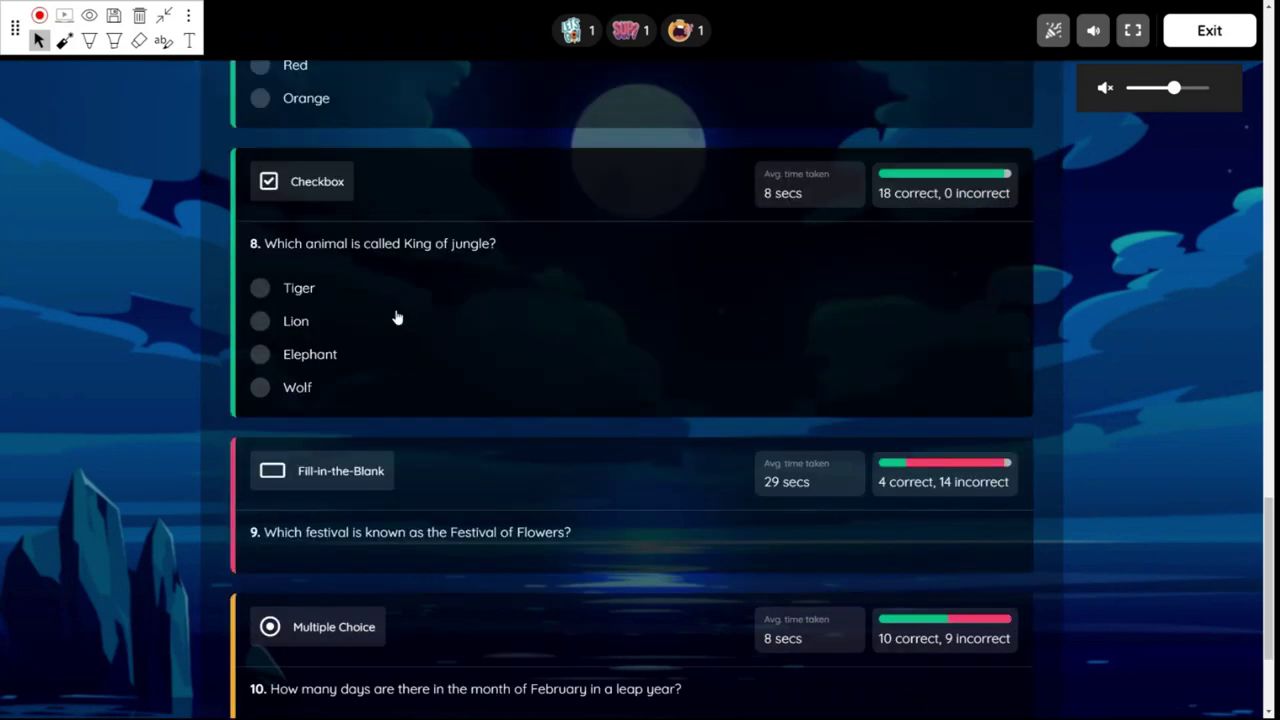
pyautogui.scroll(20, 1147, 489)
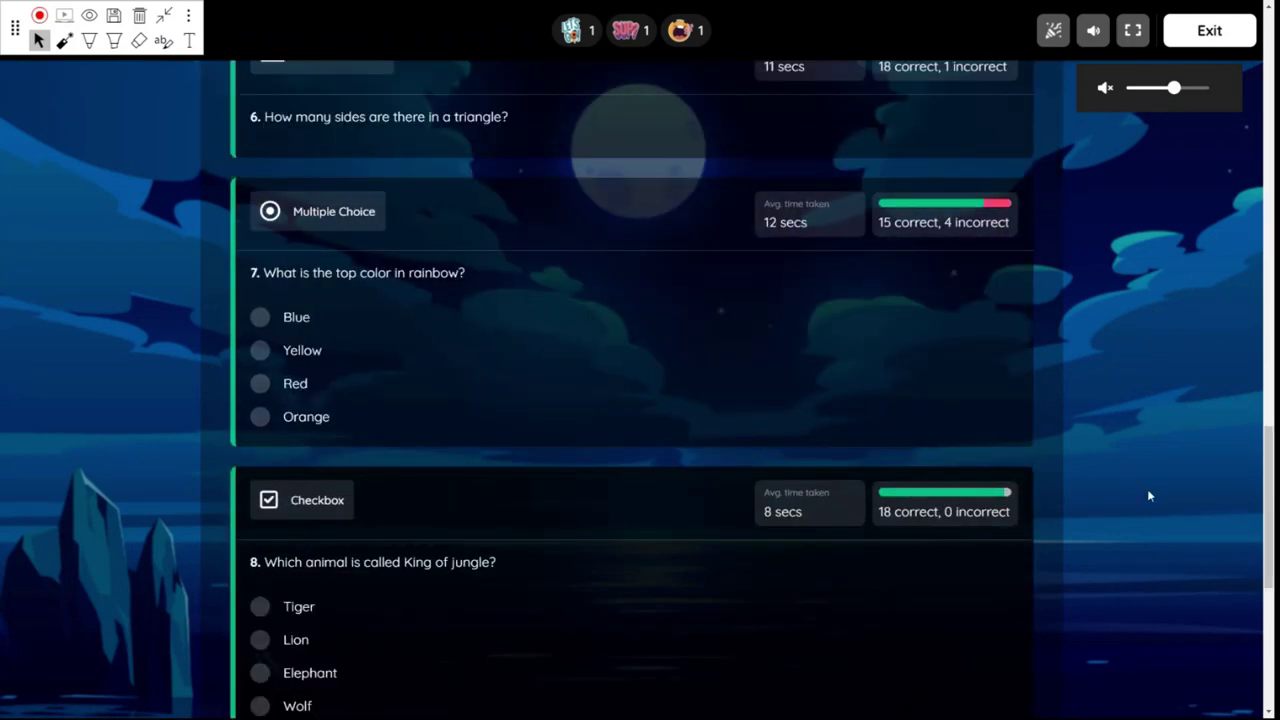
pyautogui.scroll(1, 1147, 495)
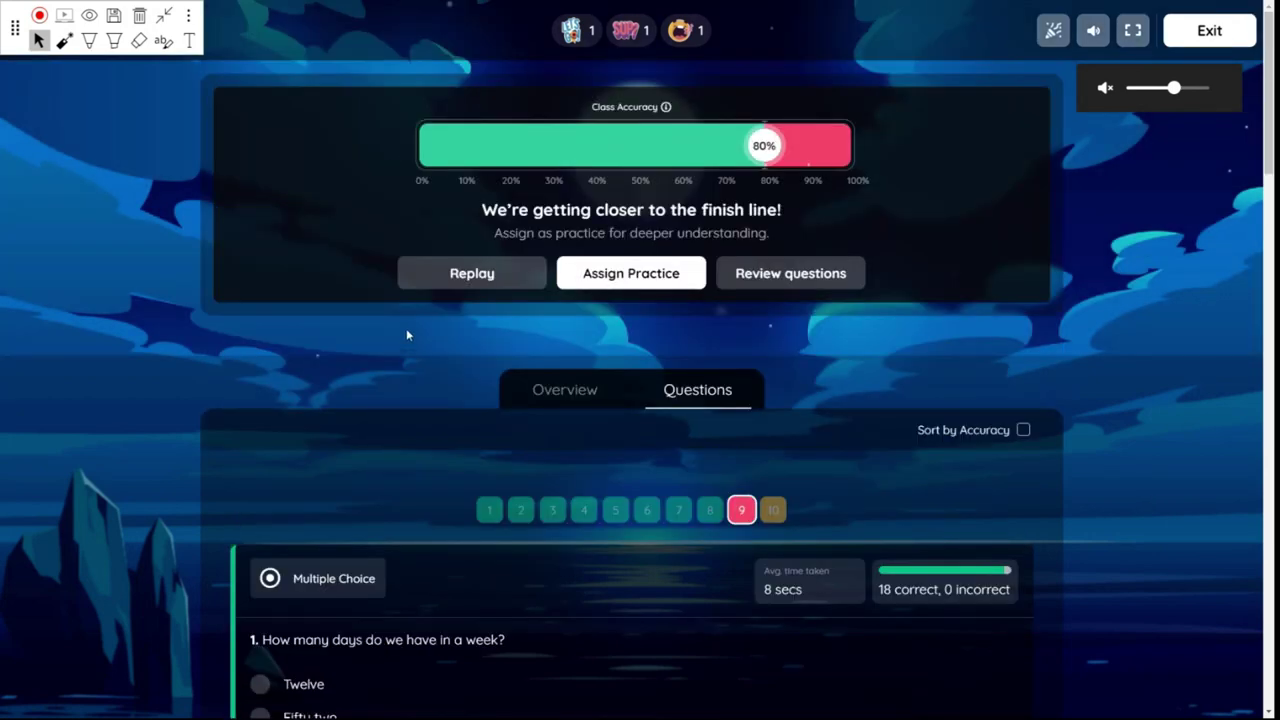
# Step: Review the quiz questions from 1 to 5 with the answers hidden and close the question review
pyautogui.click(794, 278)
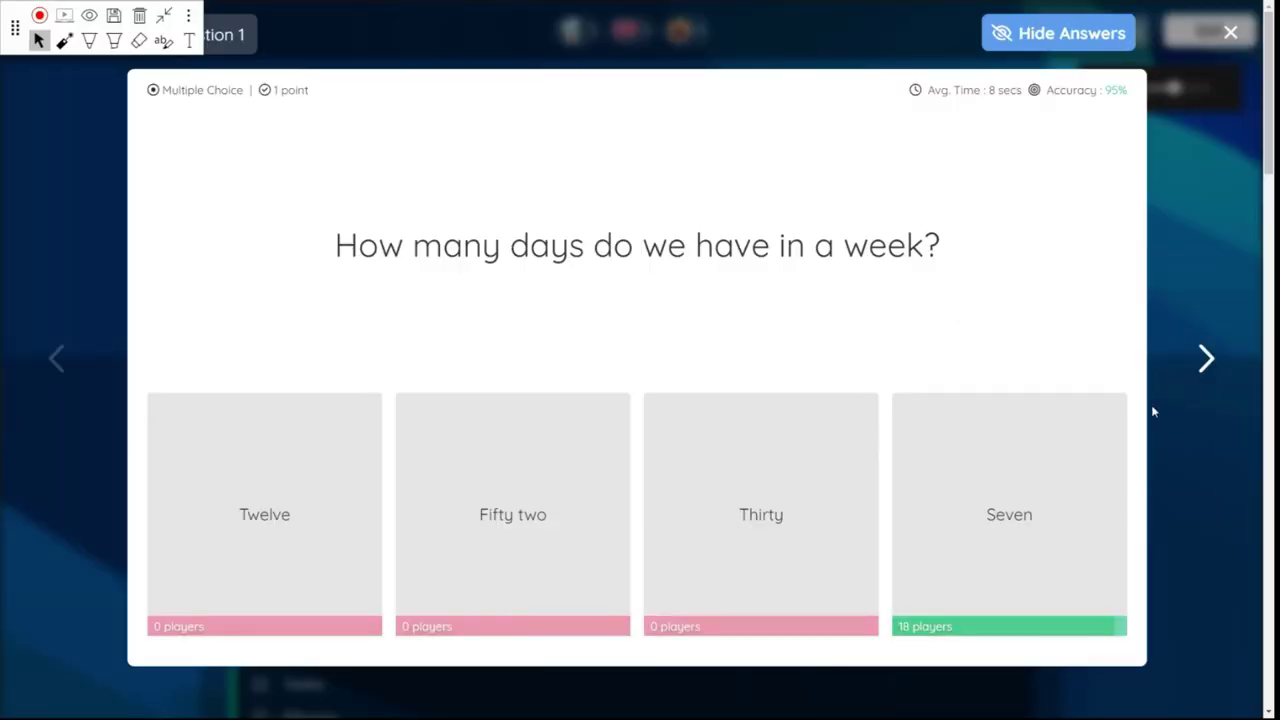
pyautogui.click(1206, 360)
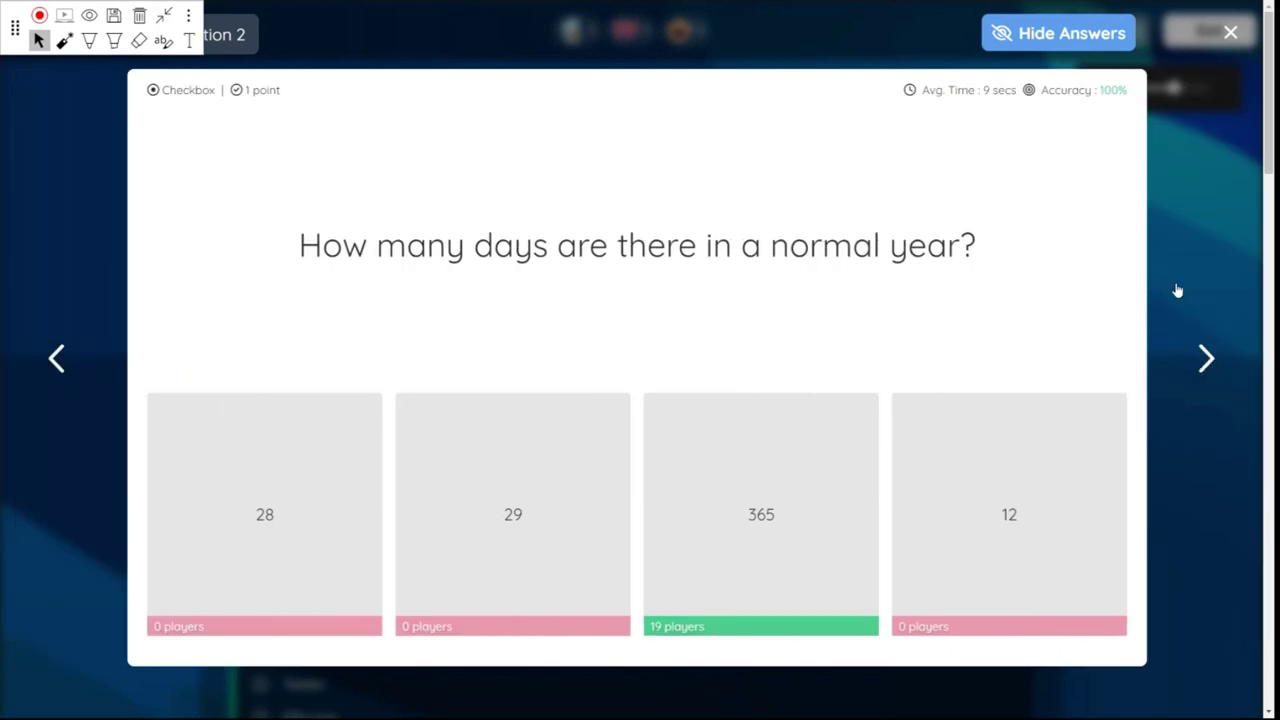
pyautogui.click(995, 36)
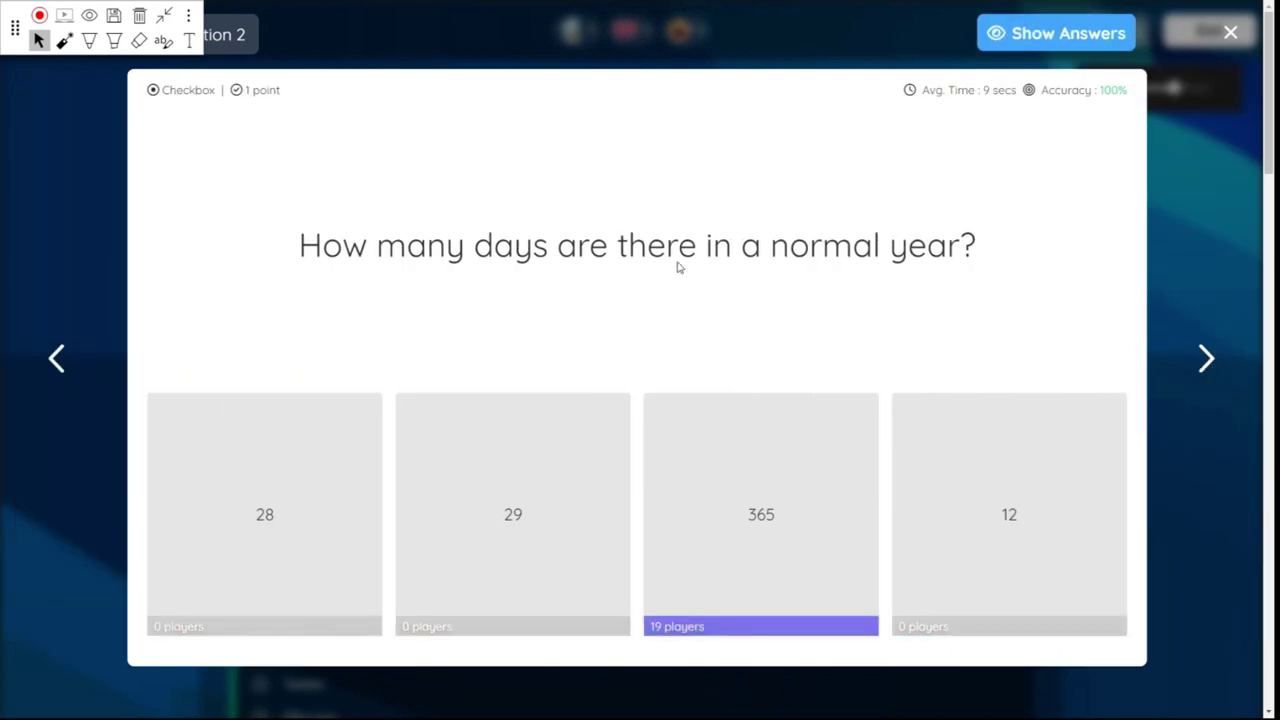
pyautogui.click(55, 362)
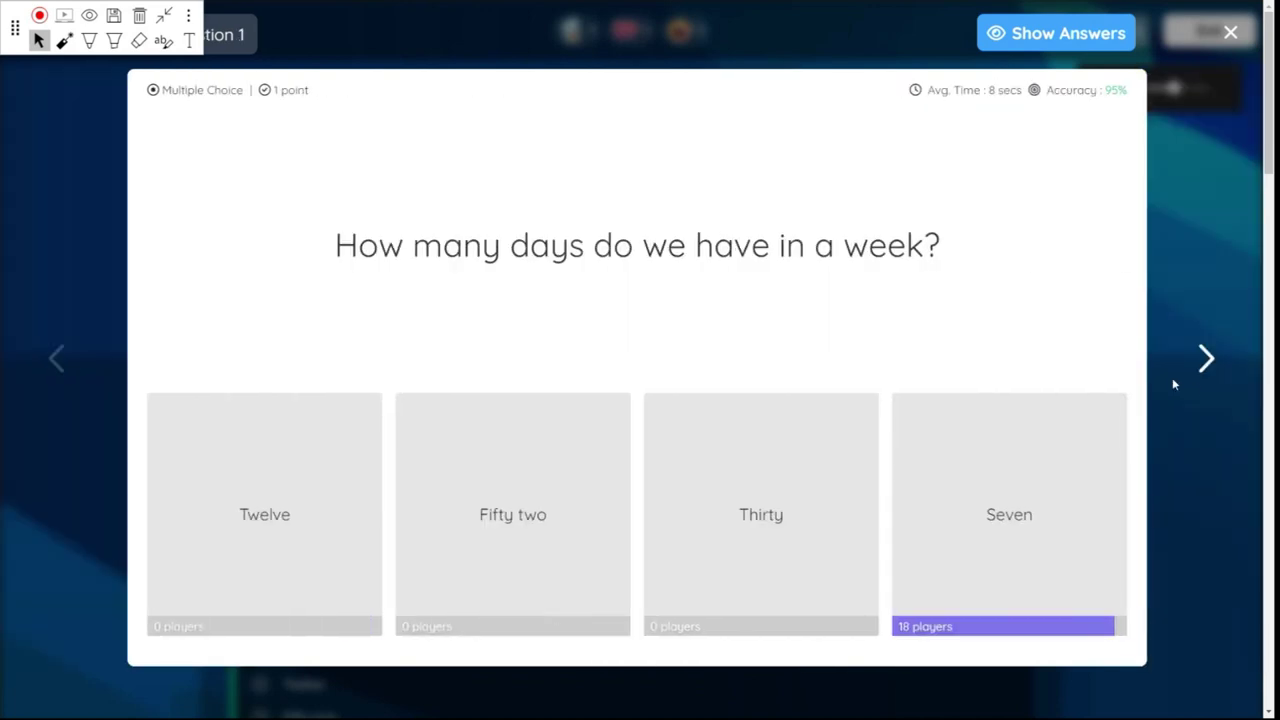
pyautogui.click(1208, 359)
pyautogui.click(1208, 359)
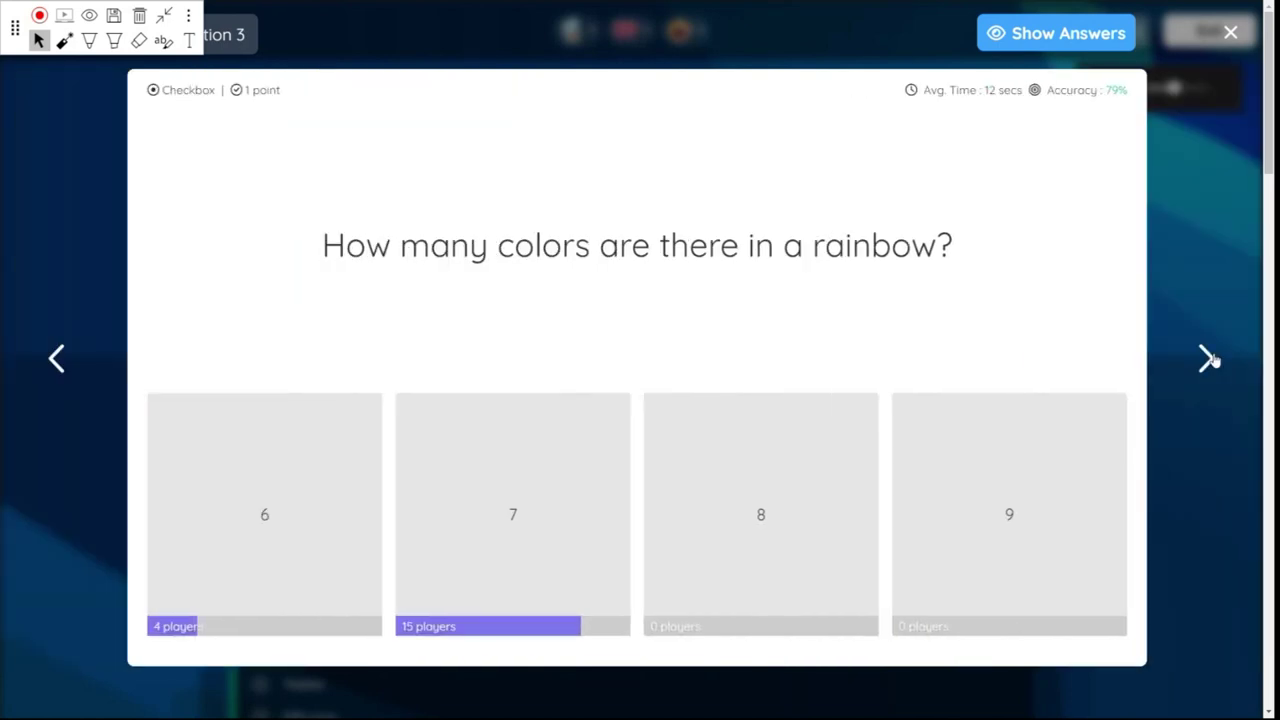
pyautogui.click(1208, 359)
pyautogui.click(1208, 359)
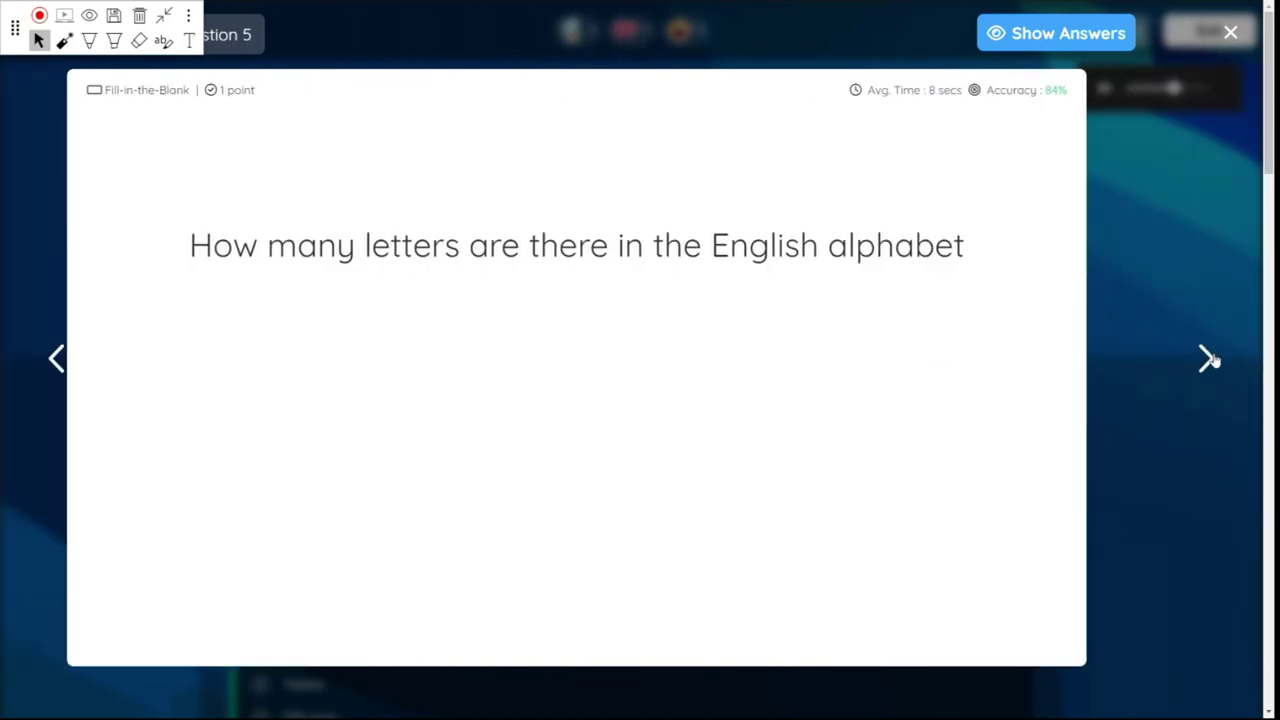
pyautogui.click(1230, 34)
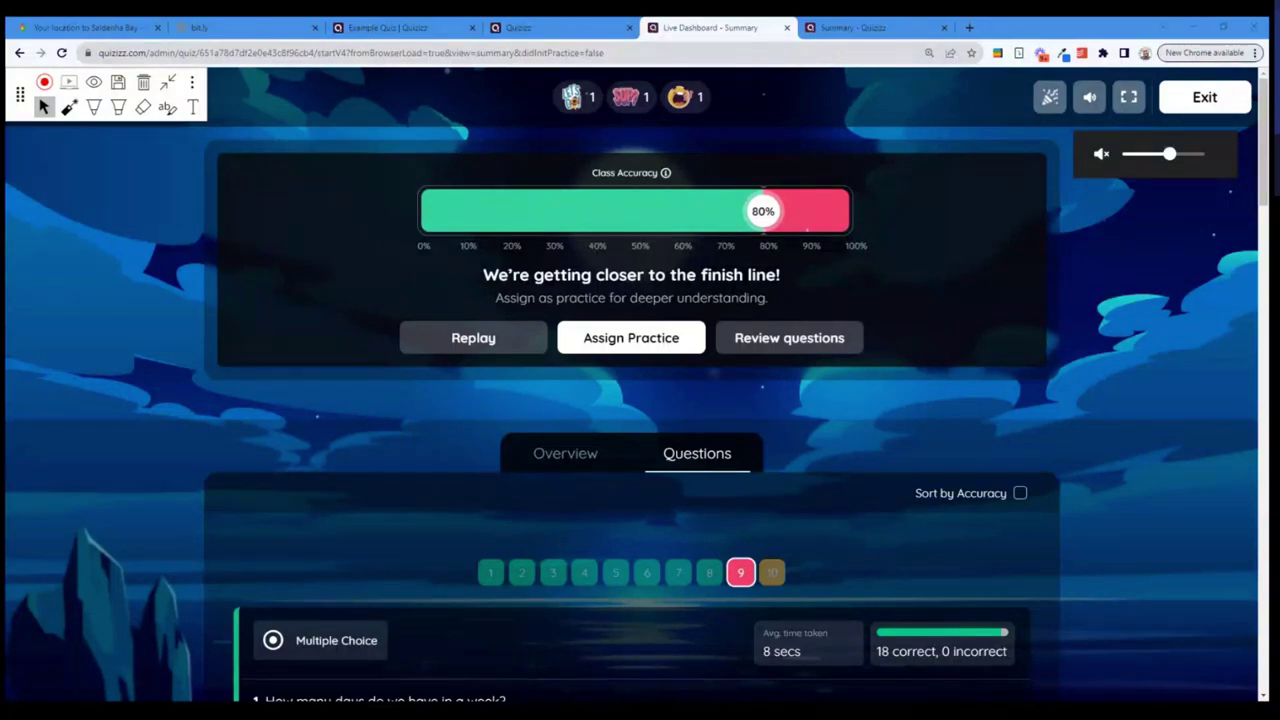
# Step: Close the Live Dashboard tab and the participant's Summary tab to return to the quiz's report page
pyautogui.scroll(-1, 808, 419)
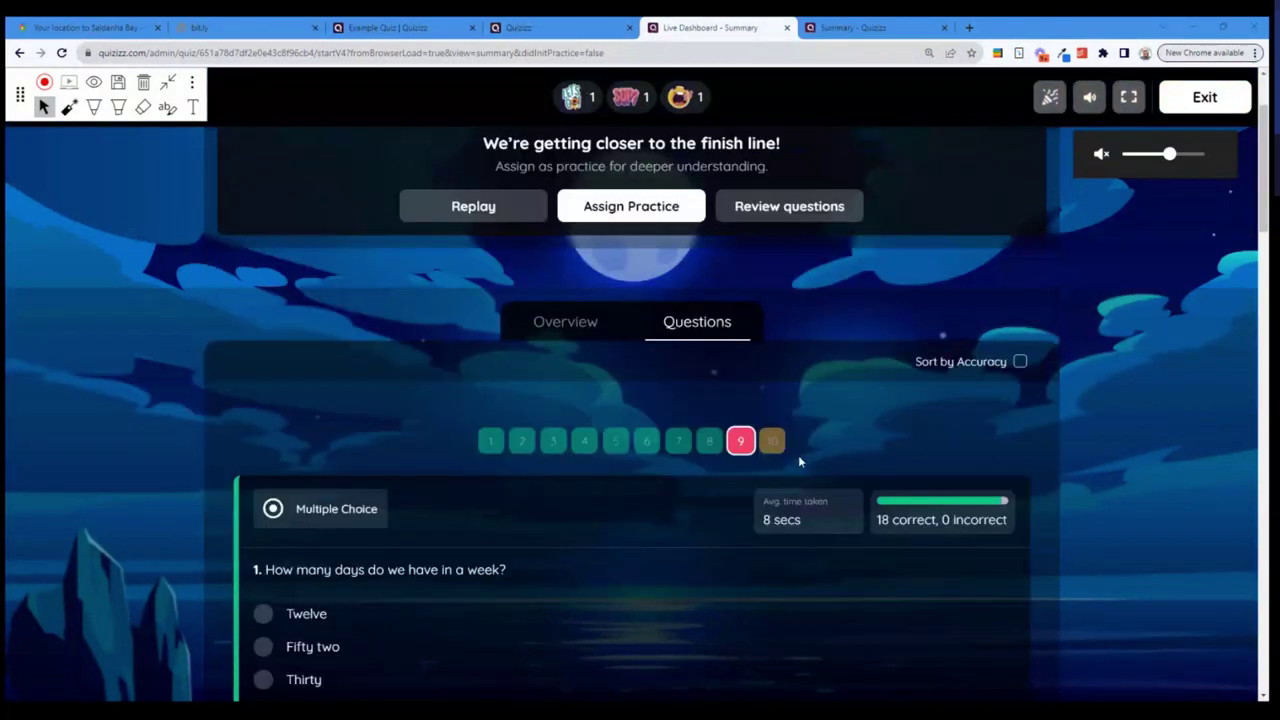
pyautogui.scroll(1, 799, 461)
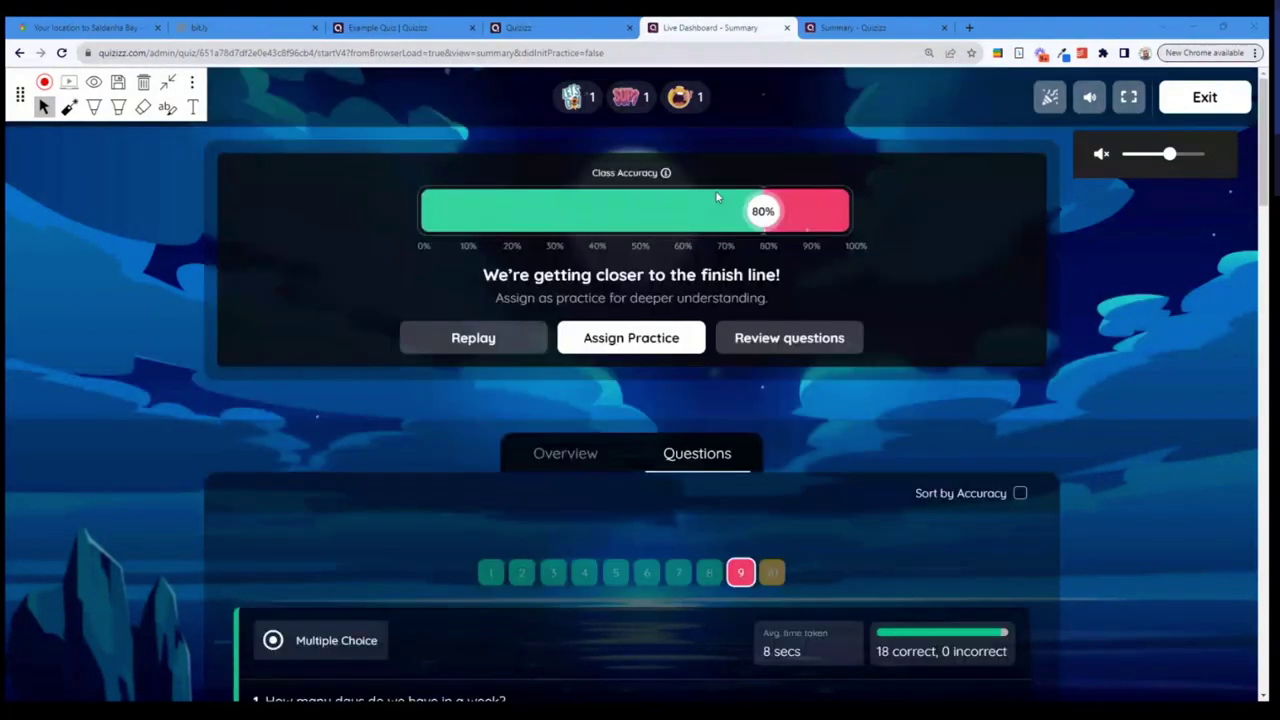
pyautogui.click(786, 27)
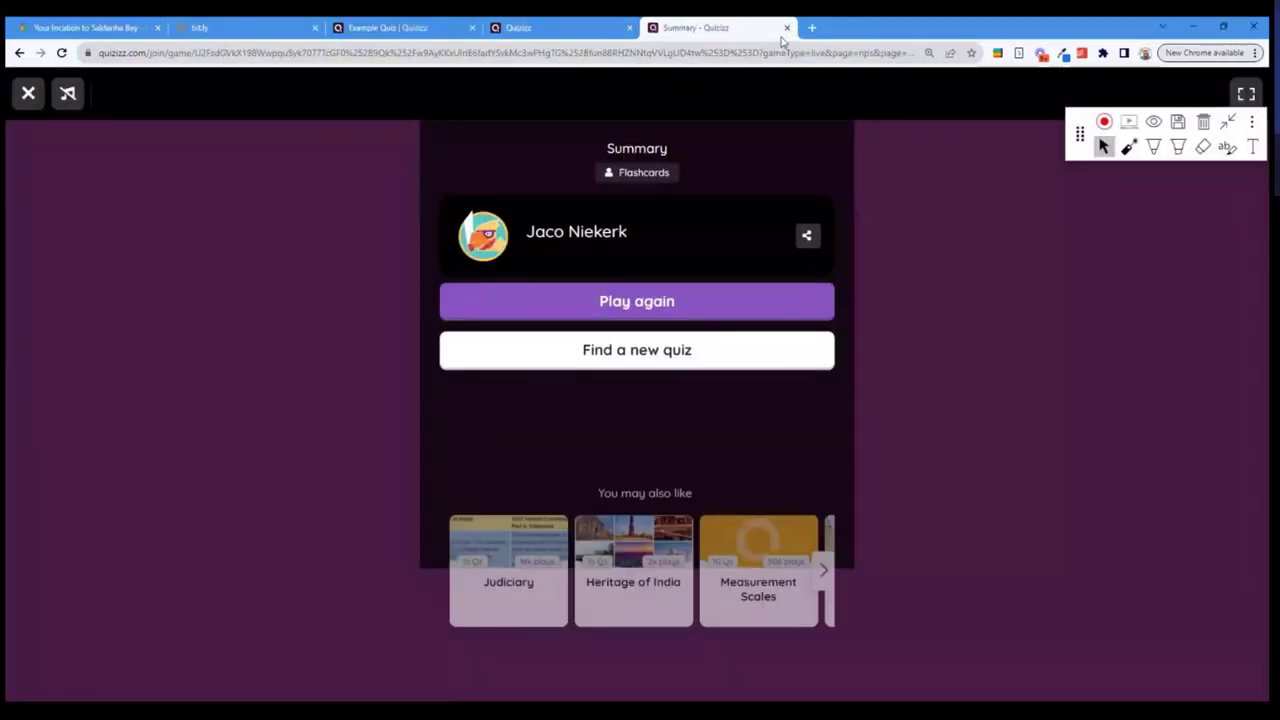
pyautogui.click(786, 28)
pyautogui.click(695, 125)
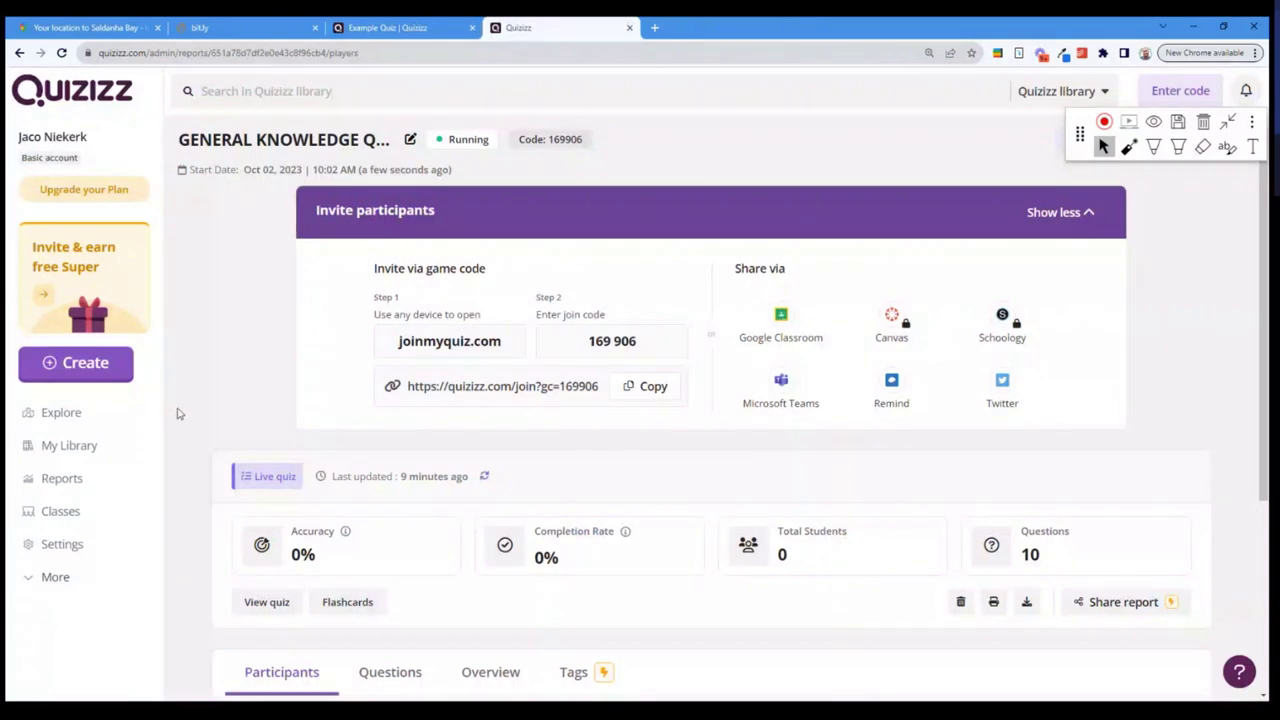
# Step: Draw a black curved arrow pointing at Reports and leave the pen tool
pyautogui.click(1153, 147)
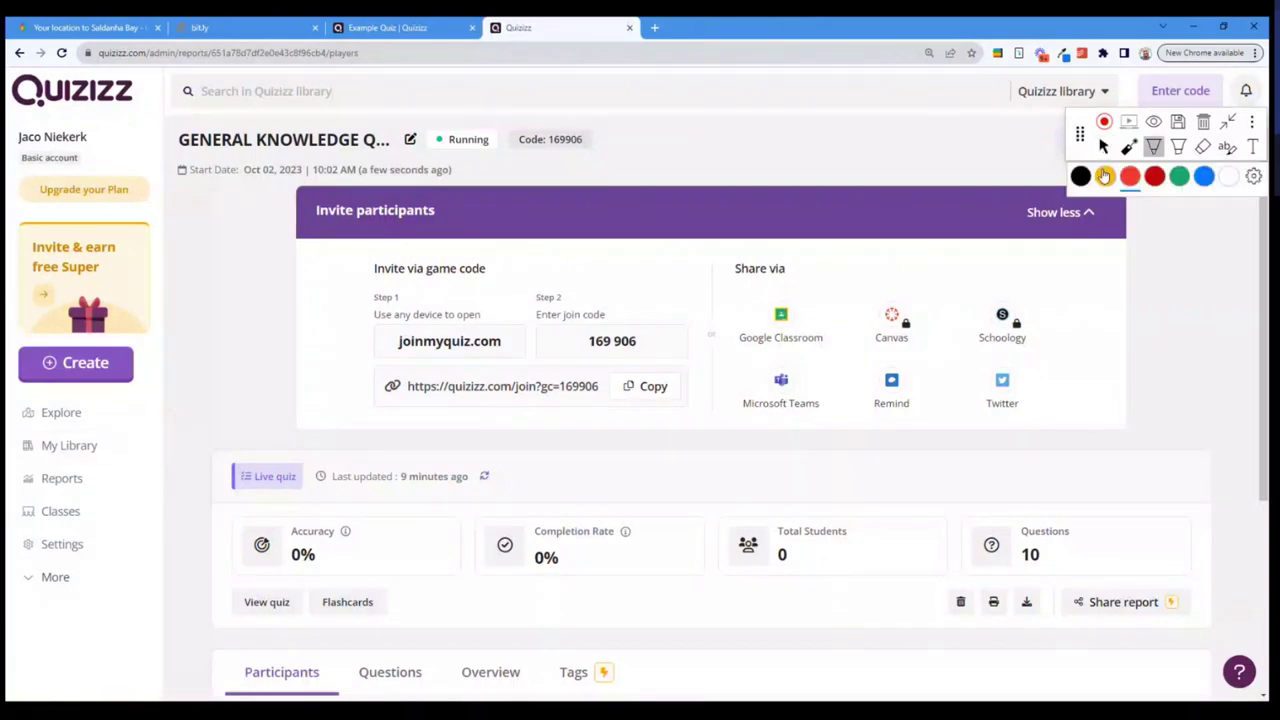
pyautogui.moveTo(105, 478); pyautogui.dragTo(199, 426)
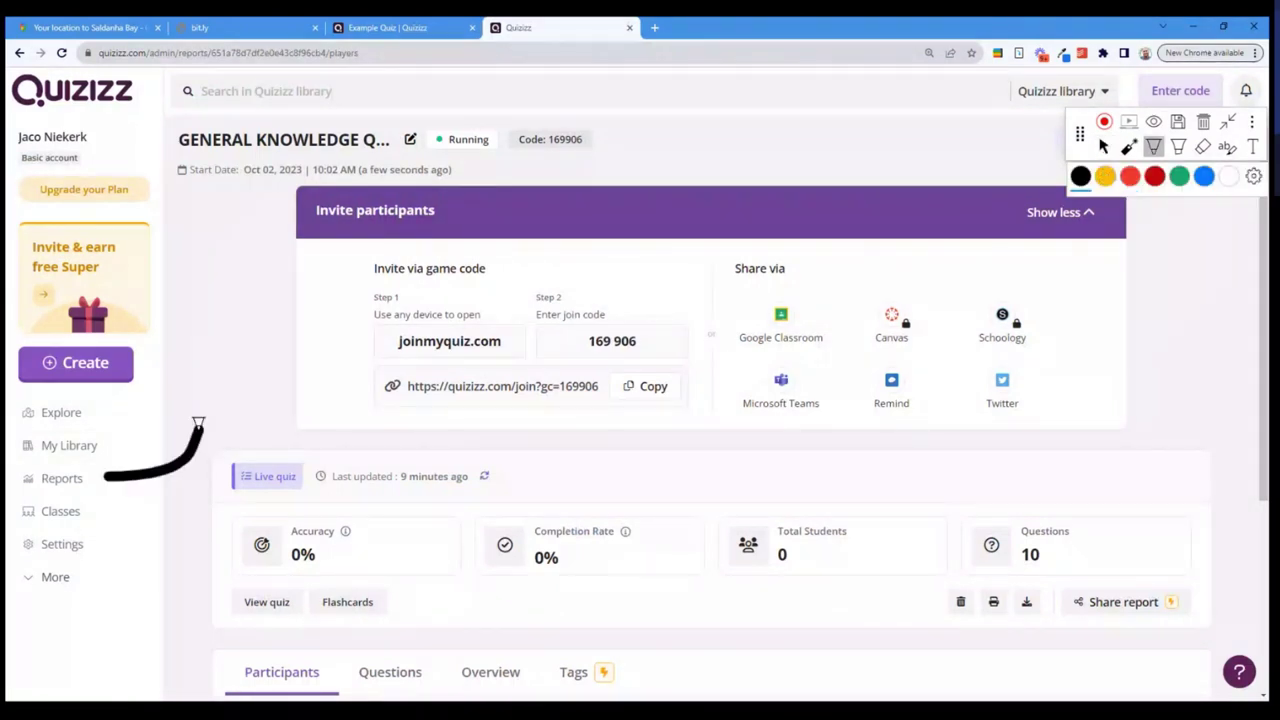
pyautogui.moveTo(127, 449)
pyautogui.mouseDown()
pyautogui.moveTo(97, 470)
pyautogui.moveTo(125, 492)
pyautogui.mouseUp()
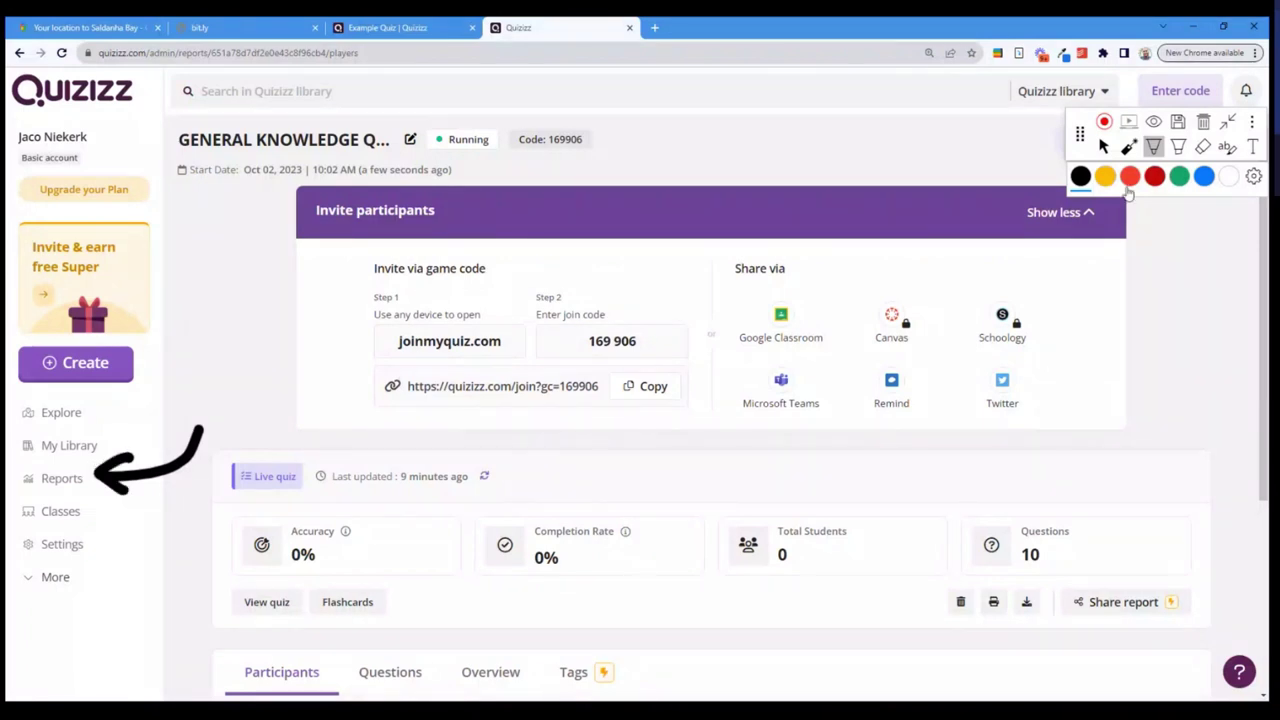
pyautogui.click(1103, 147)
# Step: Open the GENERAL KNOWLEDGE QUESTIONS FOR KIDS report from Reports, clear the drawn arrow and examine its participant results
pyautogui.click(62, 478)
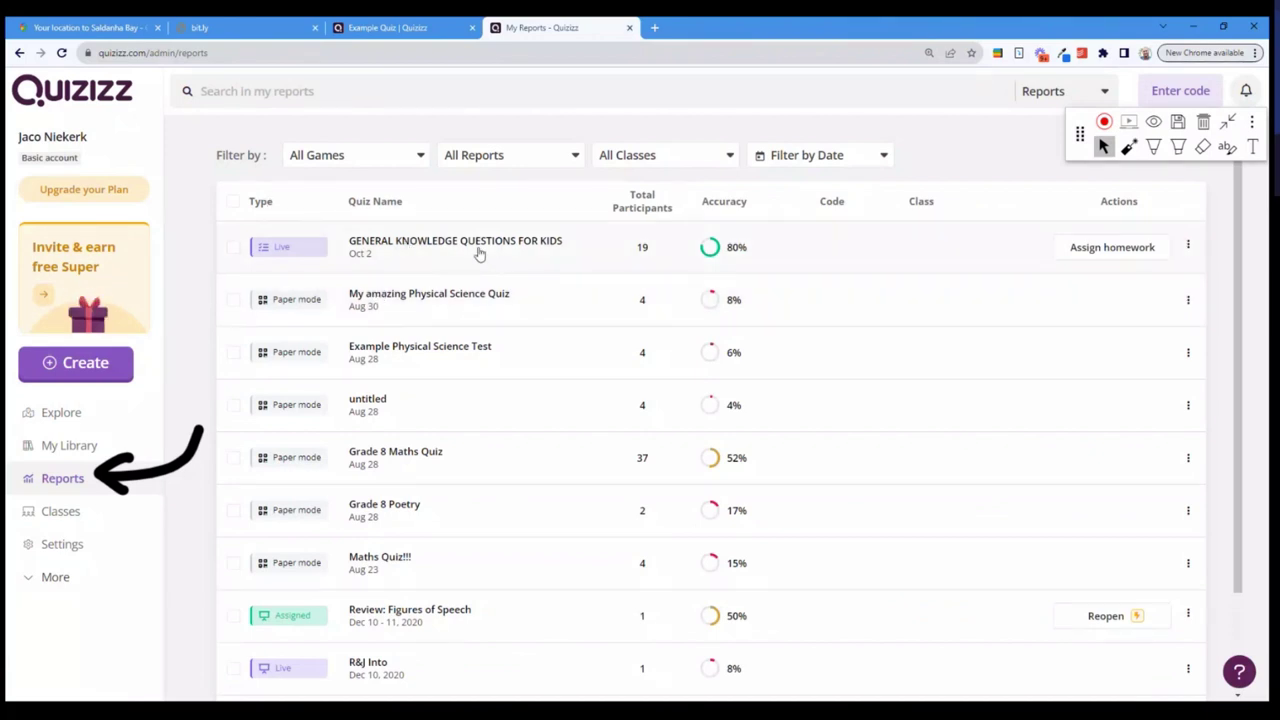
pyautogui.click(514, 259)
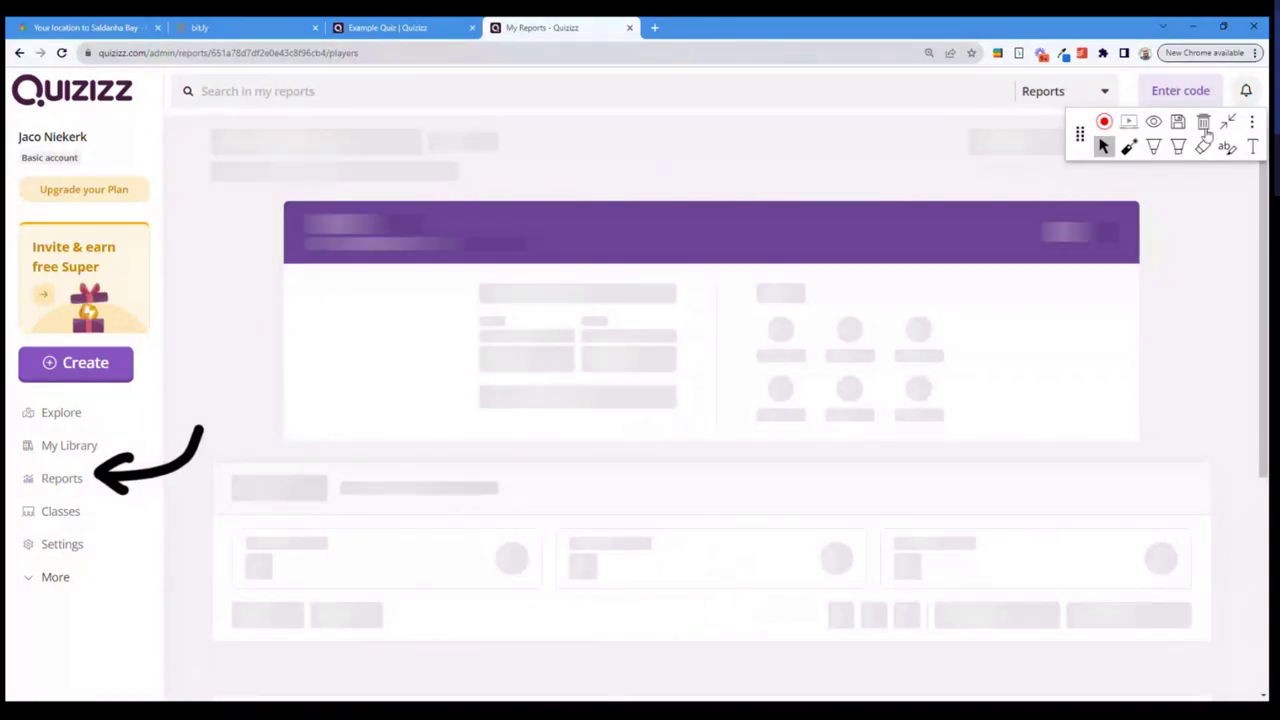
pyautogui.scroll(-1, 715, 420)
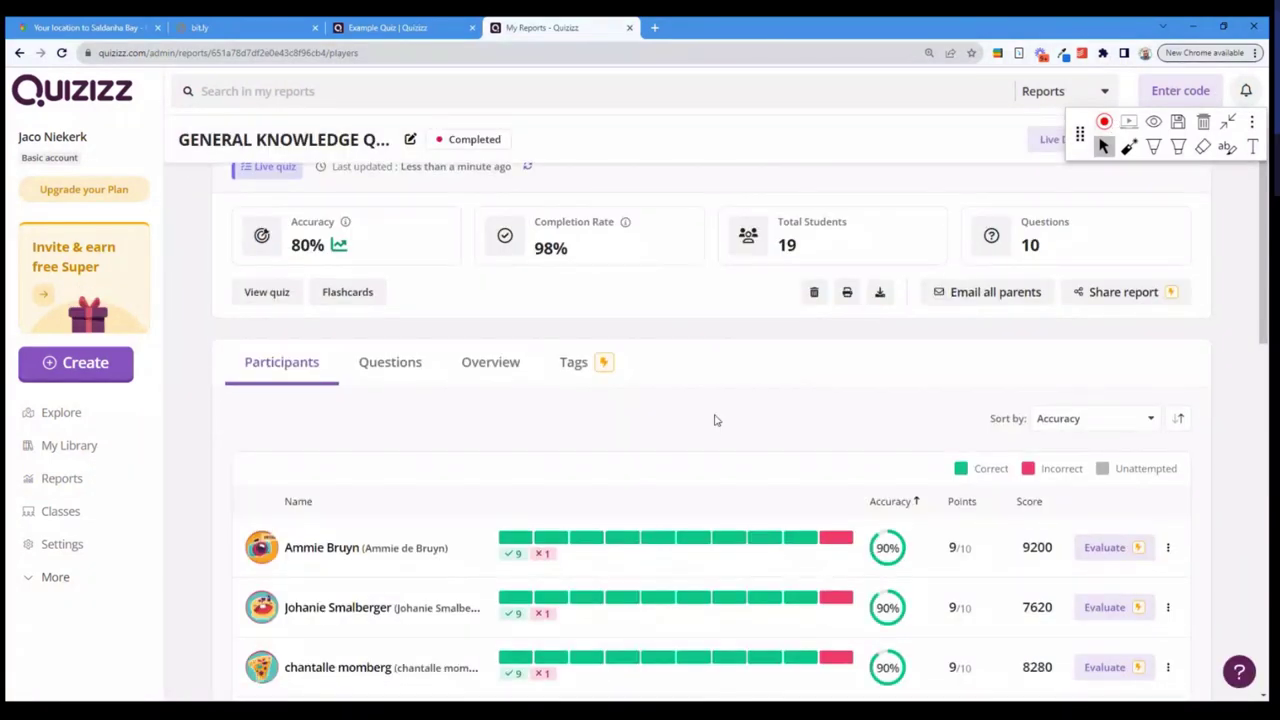
pyautogui.scroll(-3, 715, 420)
pyautogui.scroll(-3, 1234, 413)
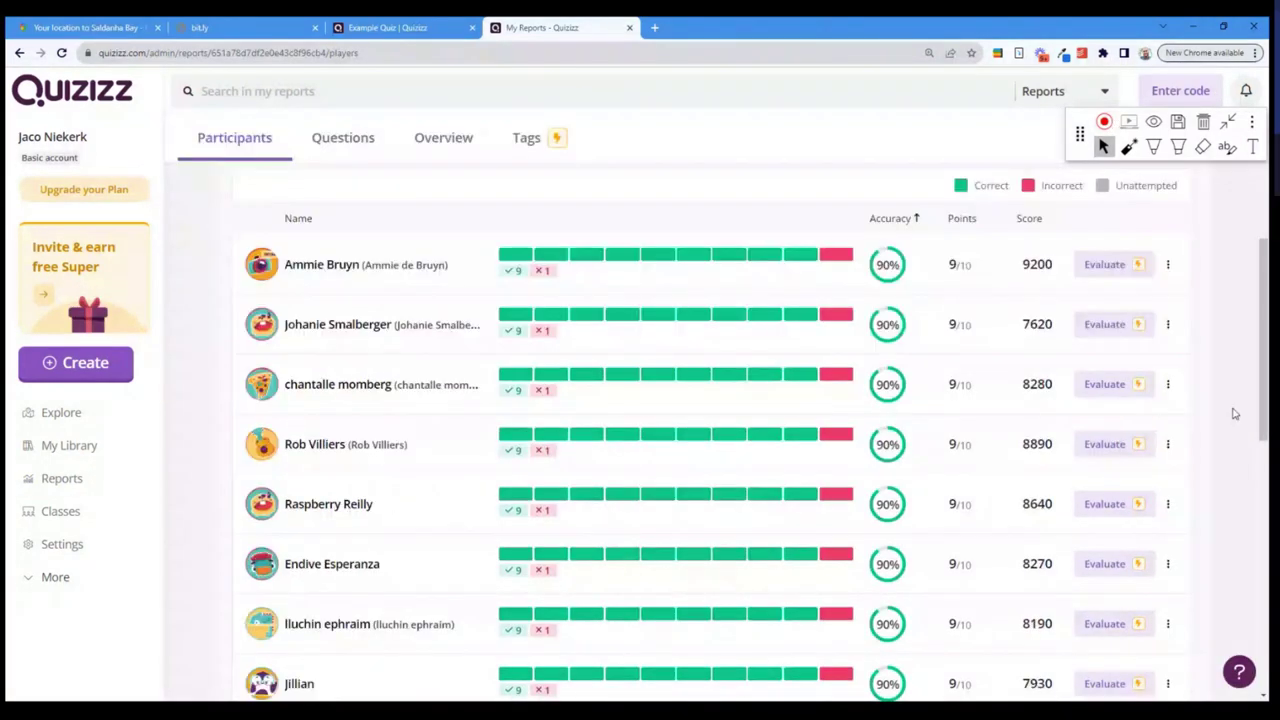
# Step: Open the first participant's detailed result and examine the responses through question 10, focusing on the Festival of Flowers question
pyautogui.scroll(1, 1234, 413)
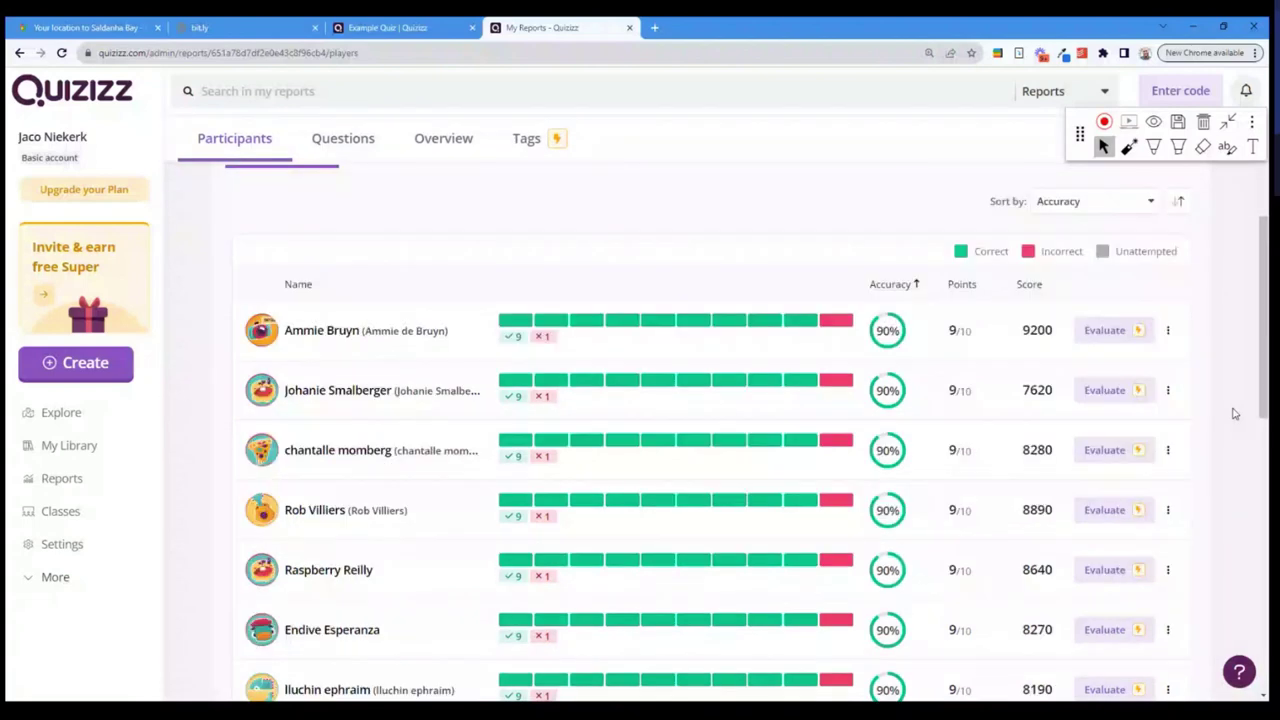
pyautogui.scroll(1, 1234, 413)
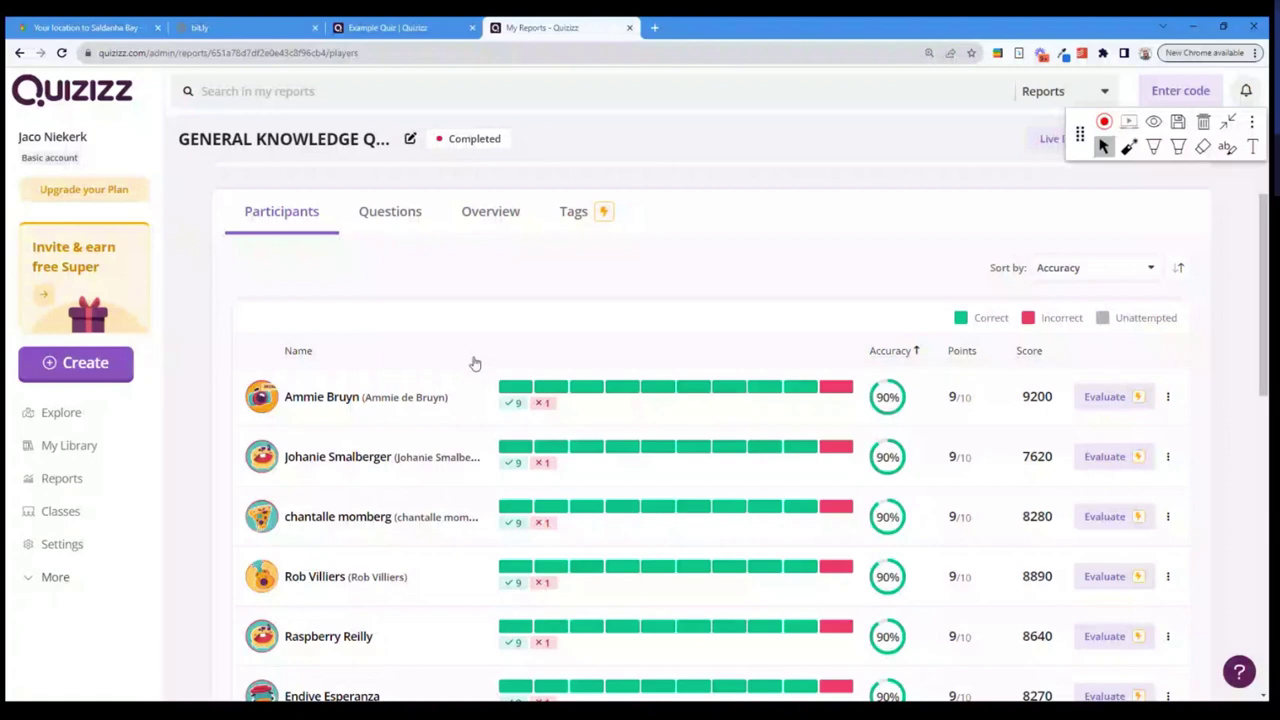
pyautogui.scroll(-2, 444, 394)
pyautogui.scroll(-1, 410, 287)
pyautogui.scroll(1, 430, 274)
pyautogui.click(450, 262)
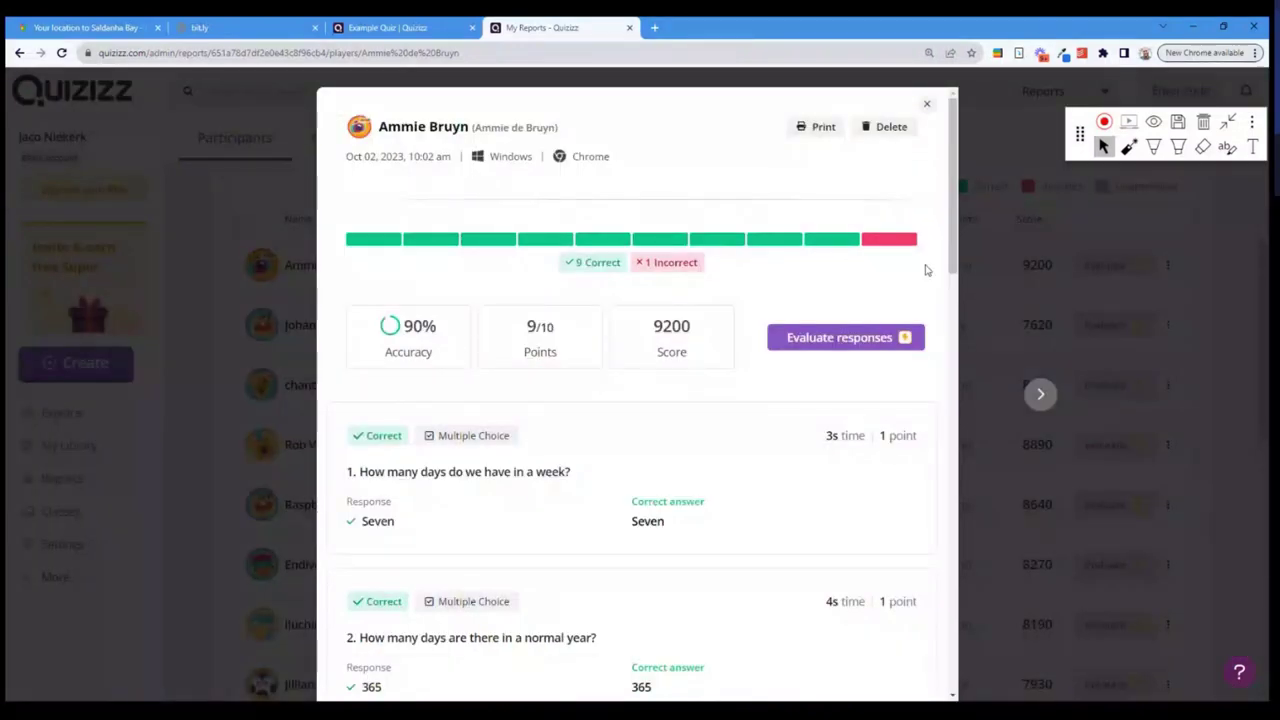
pyautogui.scroll(-3, 923, 268)
pyautogui.scroll(3, 926, 268)
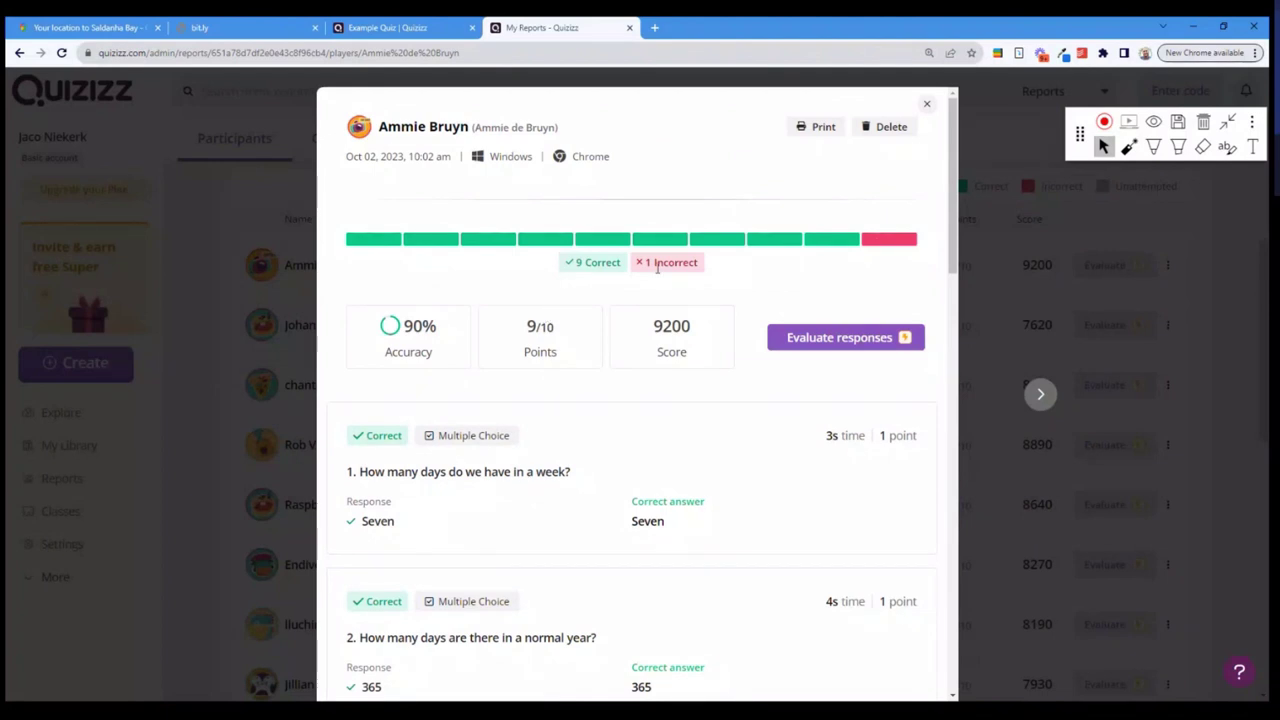
pyautogui.scroll(-13, 600, 349)
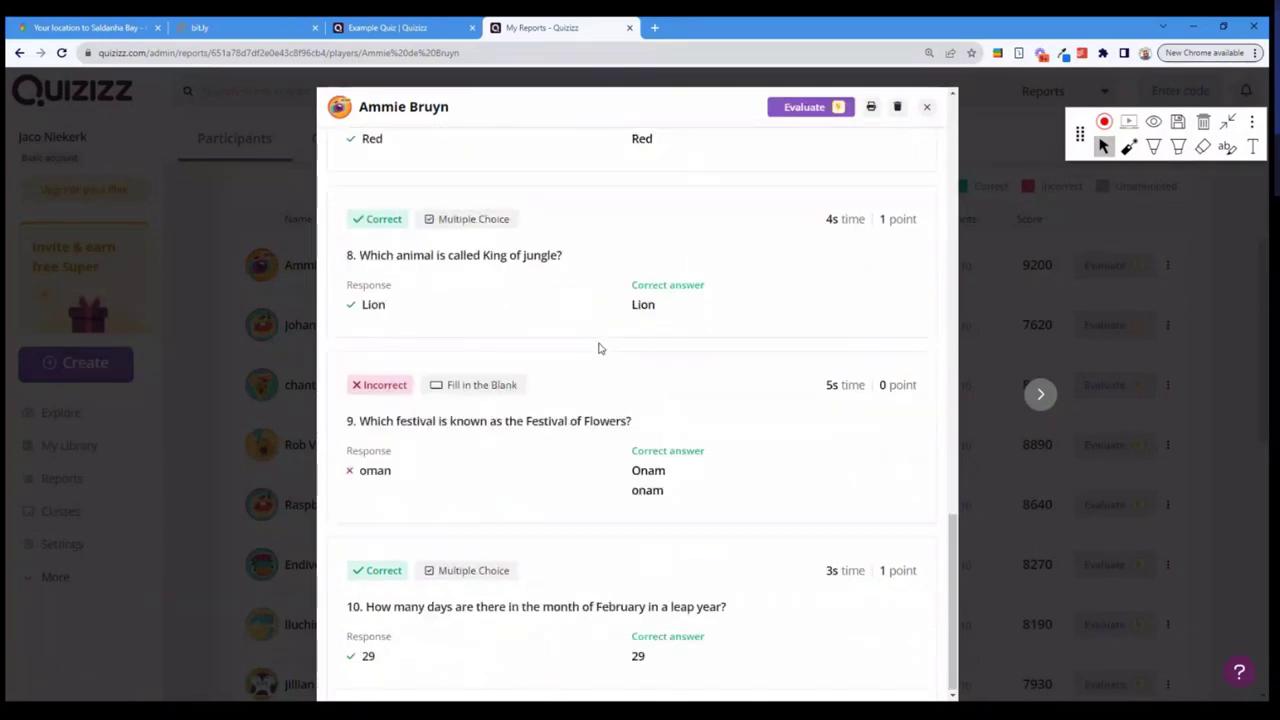
pyautogui.moveTo(373, 425); pyautogui.dragTo(543, 421)
pyautogui.click(720, 432)
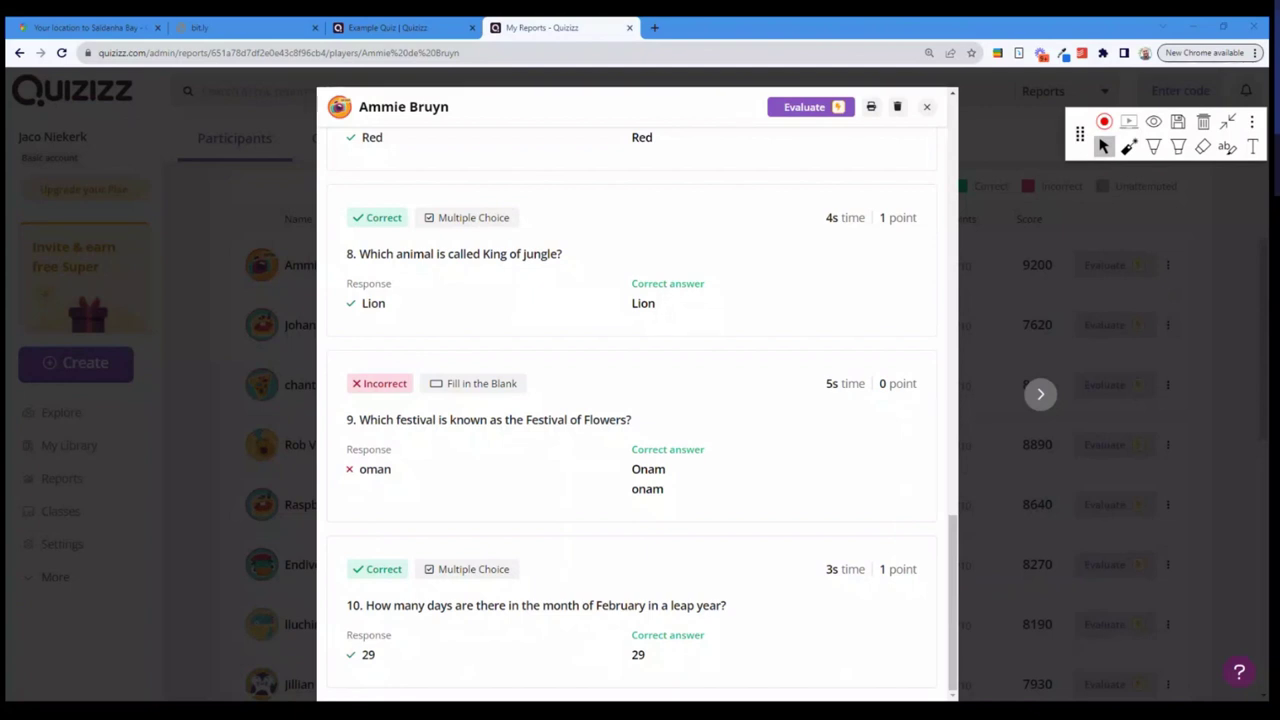
# Step: Review the participant's earlier responses and score summary, and close the detailed result
pyautogui.scroll(1, 866, 473)
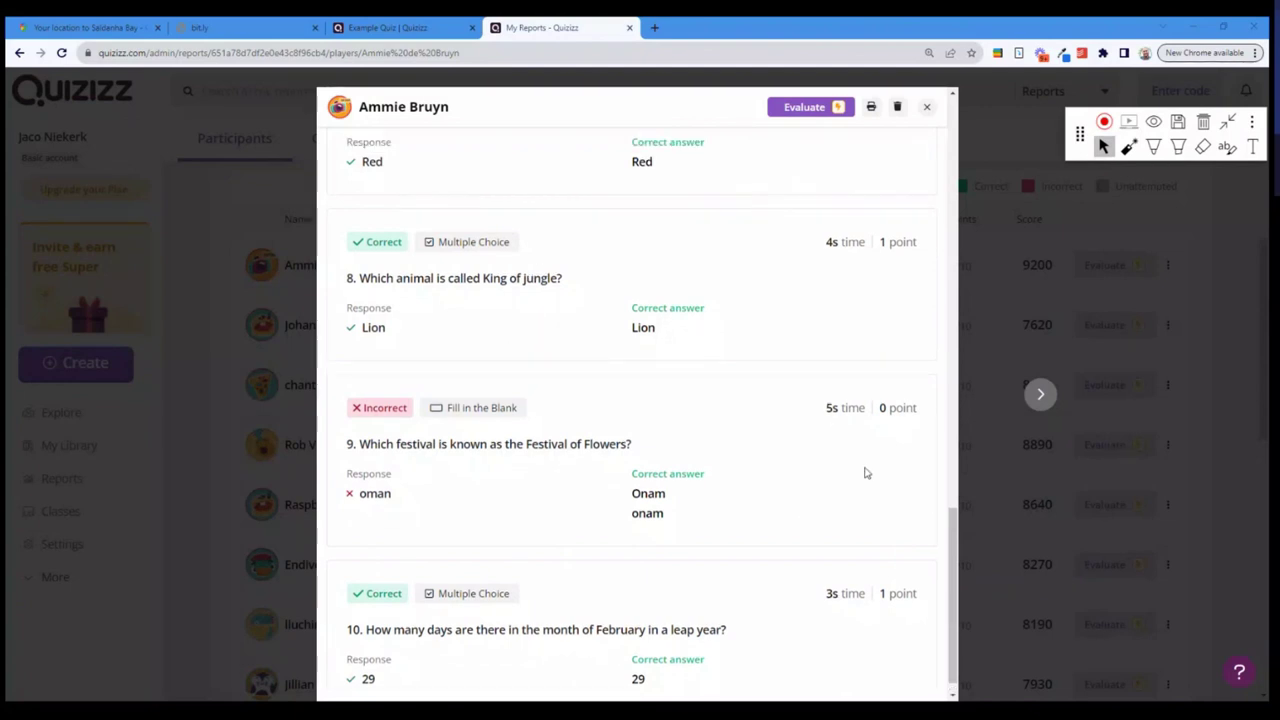
pyautogui.scroll(10, 866, 473)
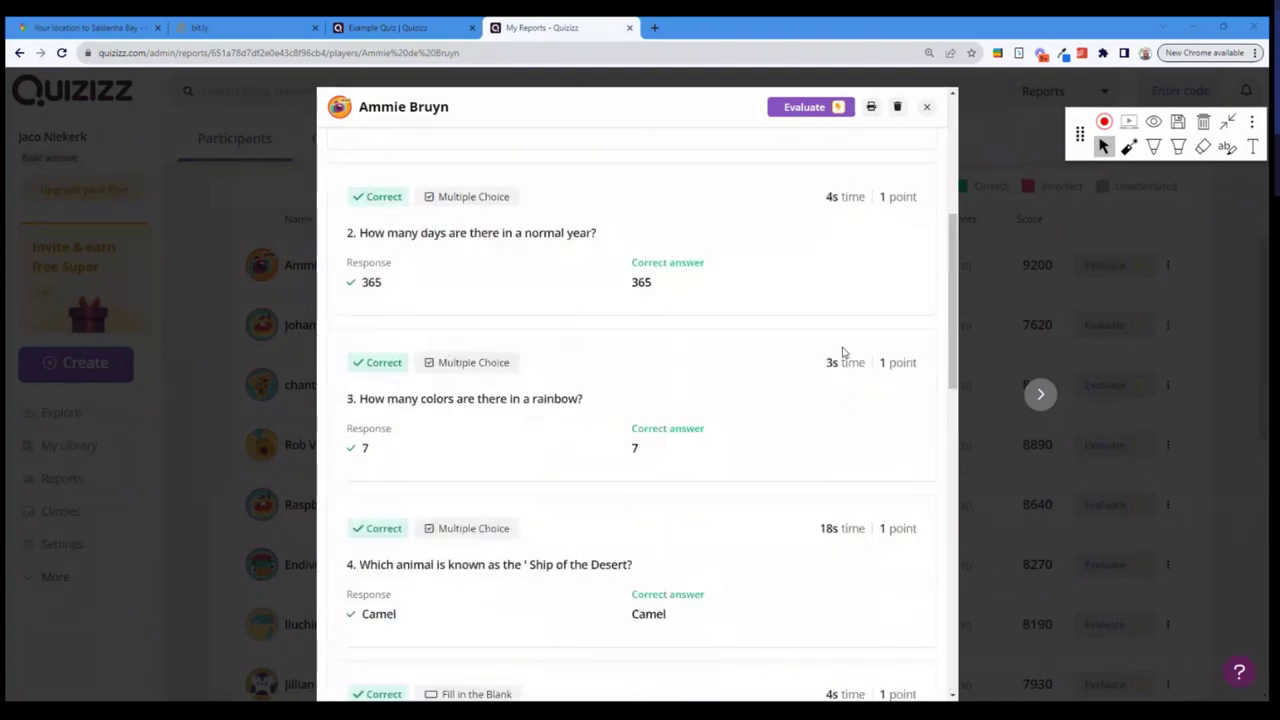
pyautogui.scroll(3, 842, 352)
pyautogui.scroll(2, 843, 351)
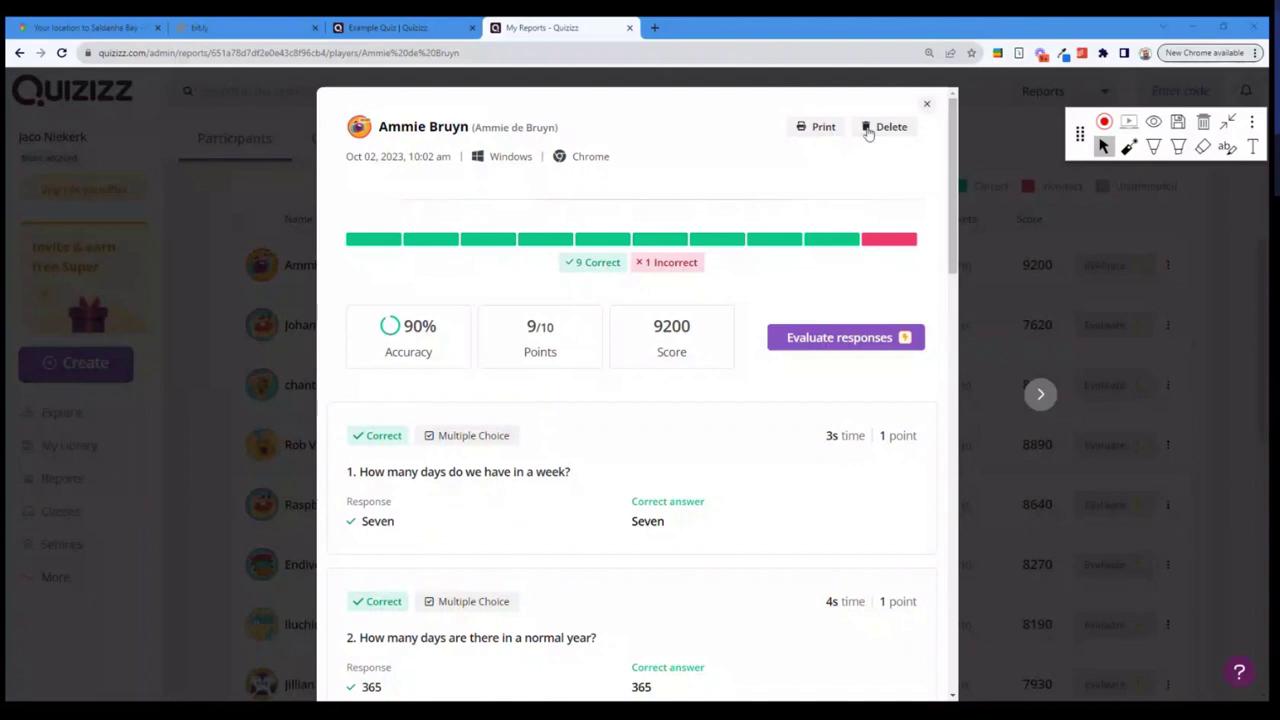
pyautogui.click(927, 106)
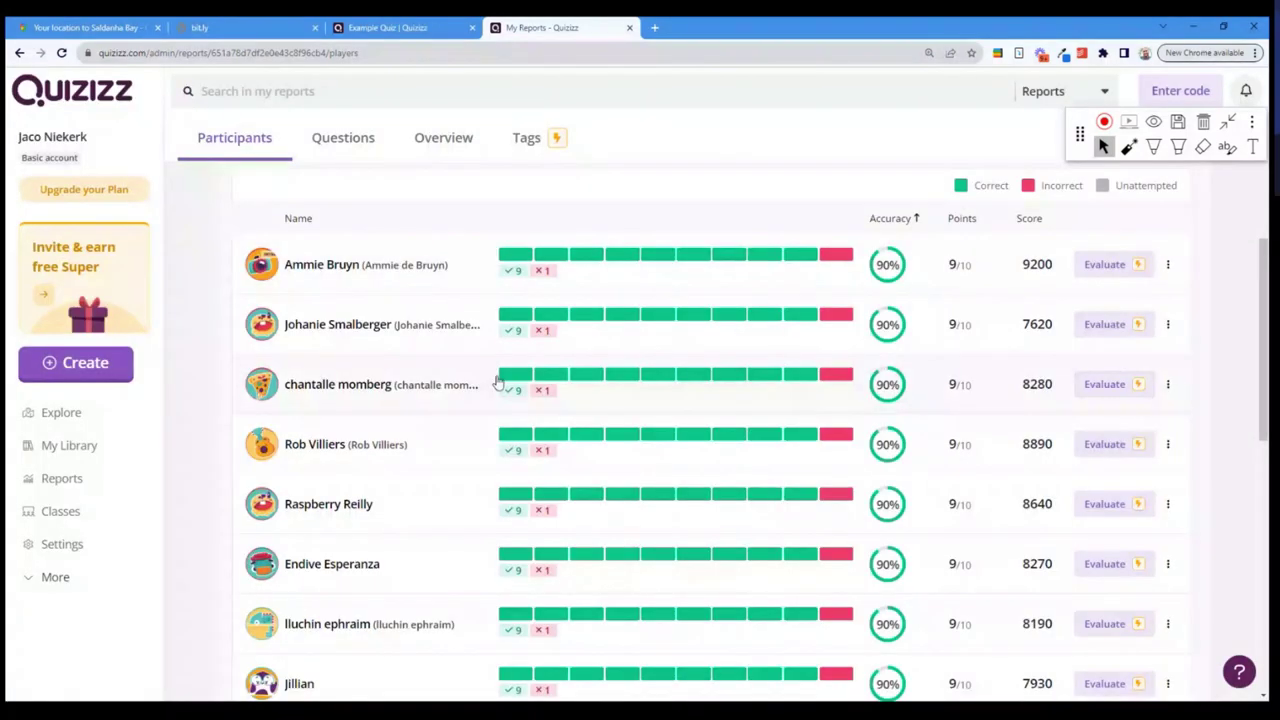
# Step: Examine the accuracy, points and scores of the remaining participants down to the end of the list
pyautogui.scroll(-7, 1243, 414)
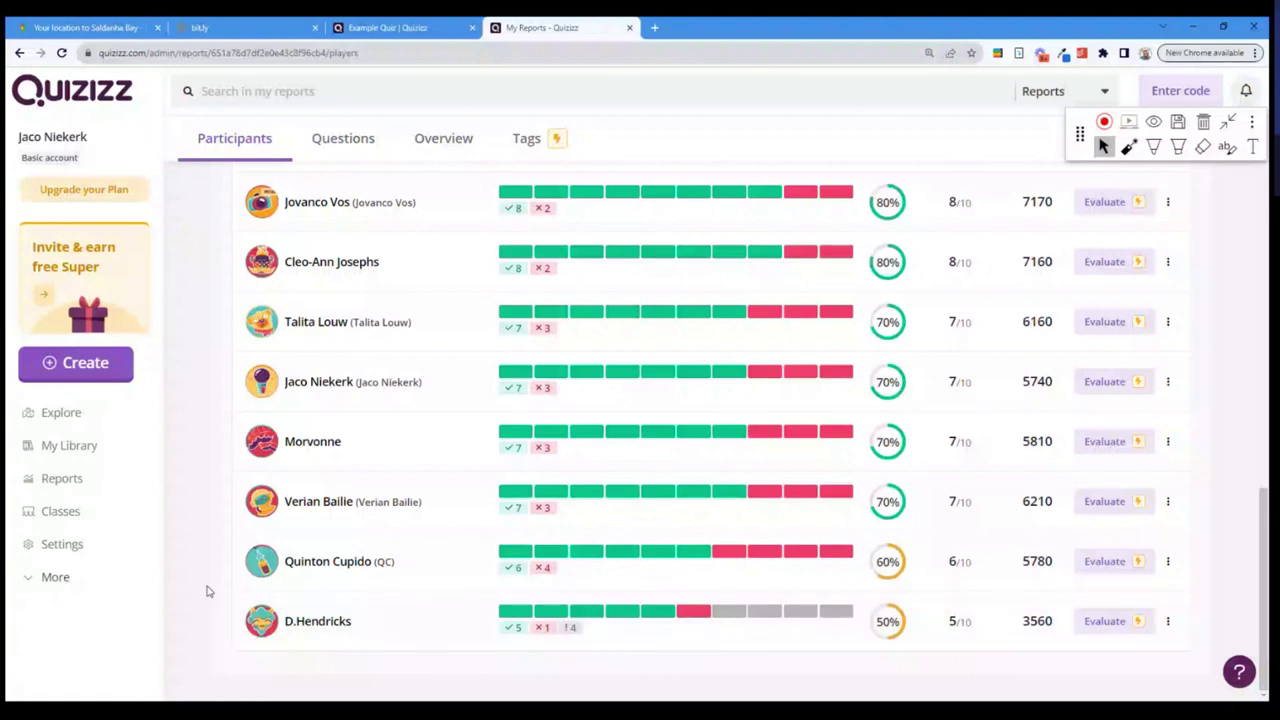
pyautogui.scroll(1, 202, 590)
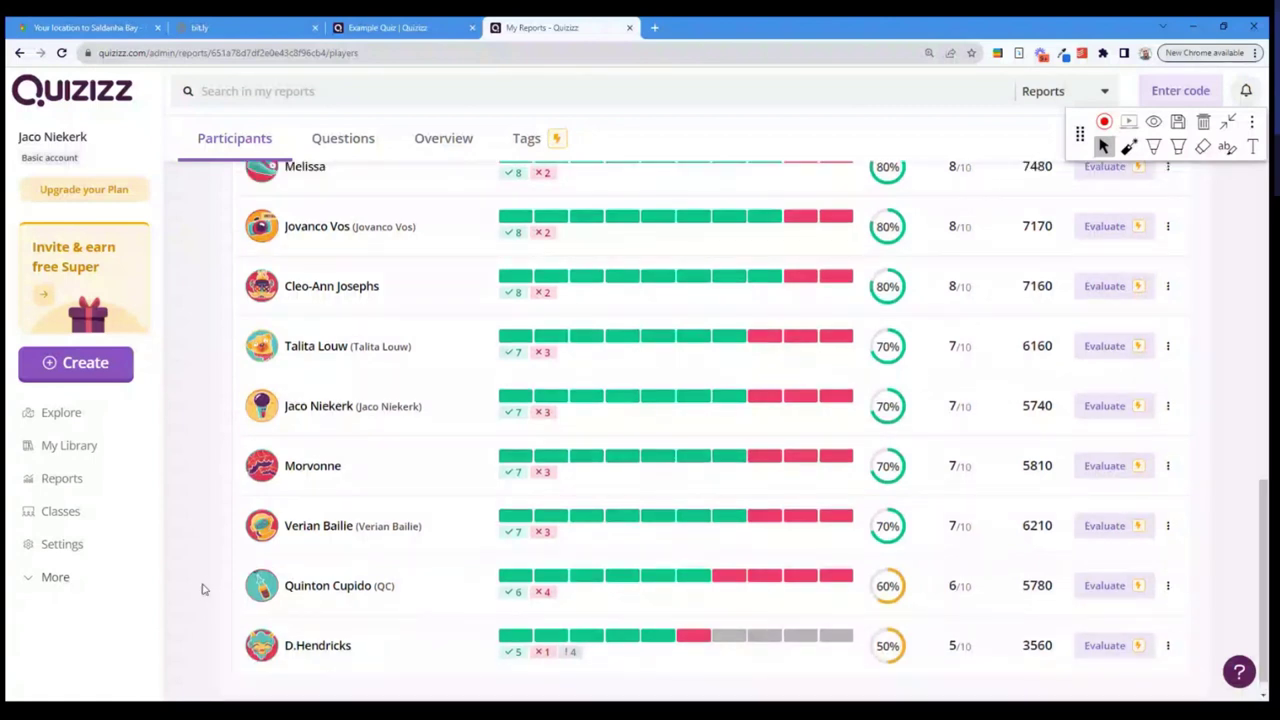
pyautogui.scroll(1, 202, 590)
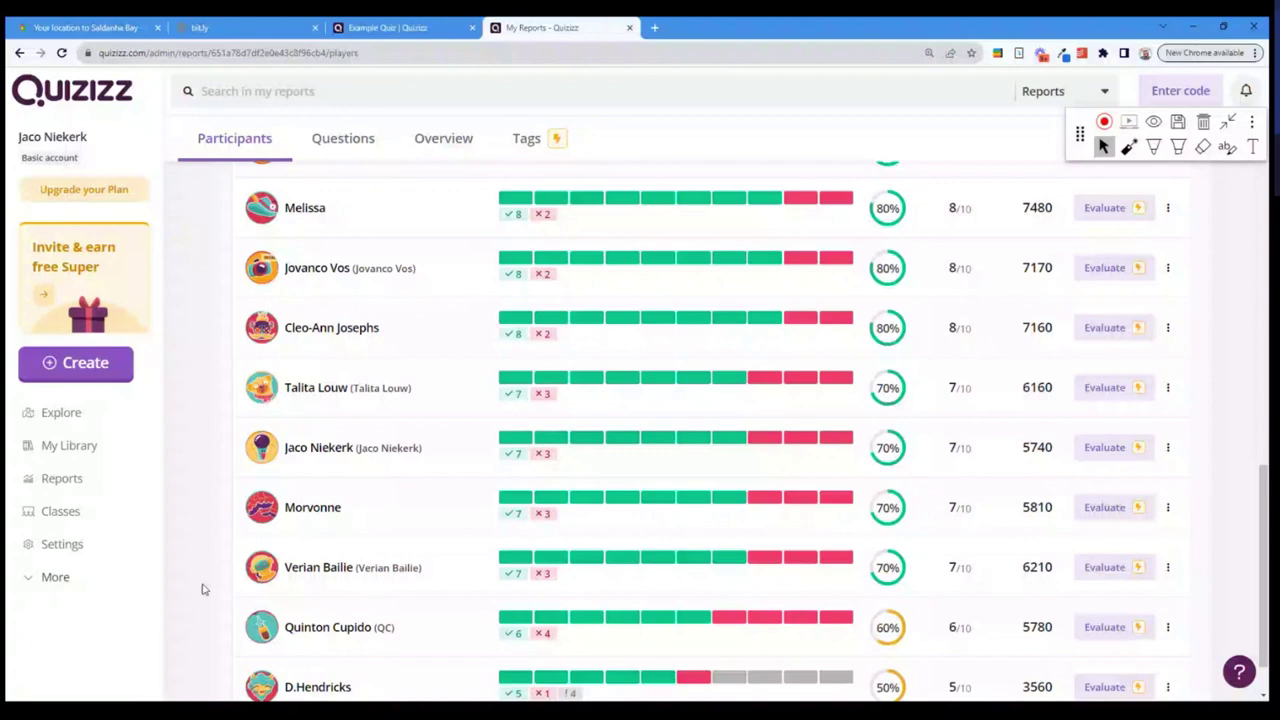
pyautogui.scroll(-2, 381, 557)
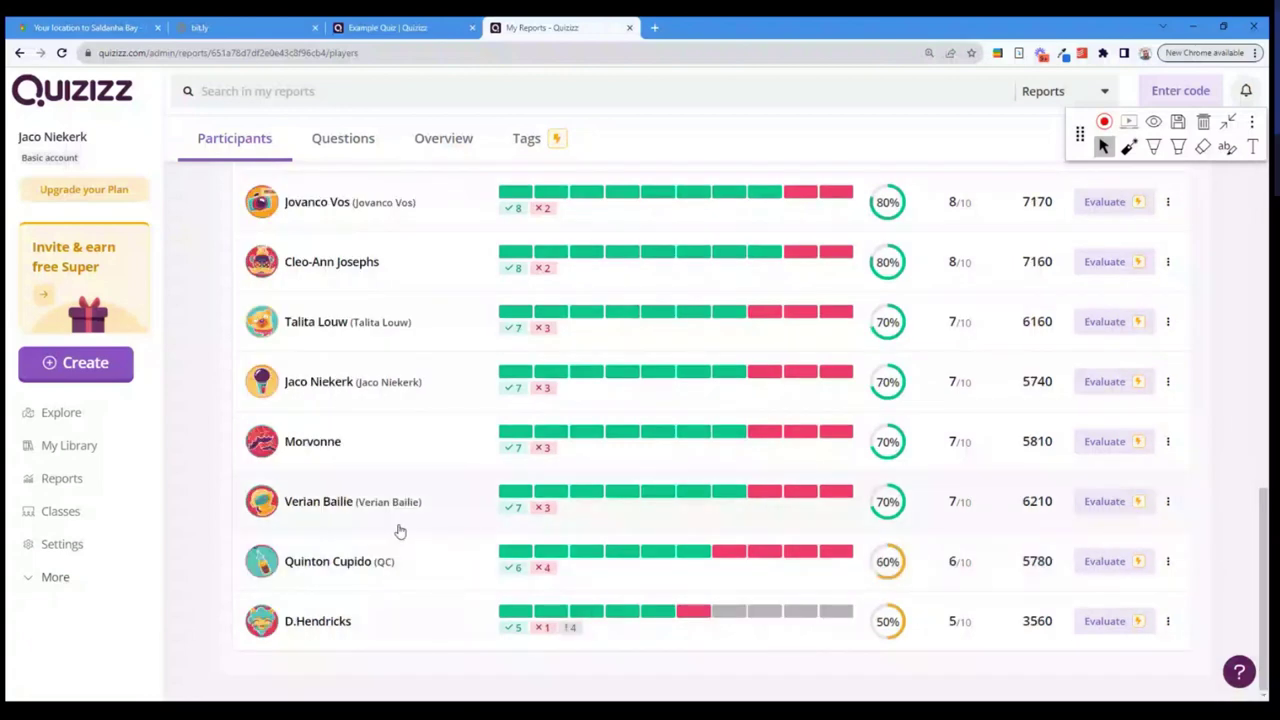
pyautogui.scroll(15, 400, 531)
pyautogui.scroll(1, 400, 531)
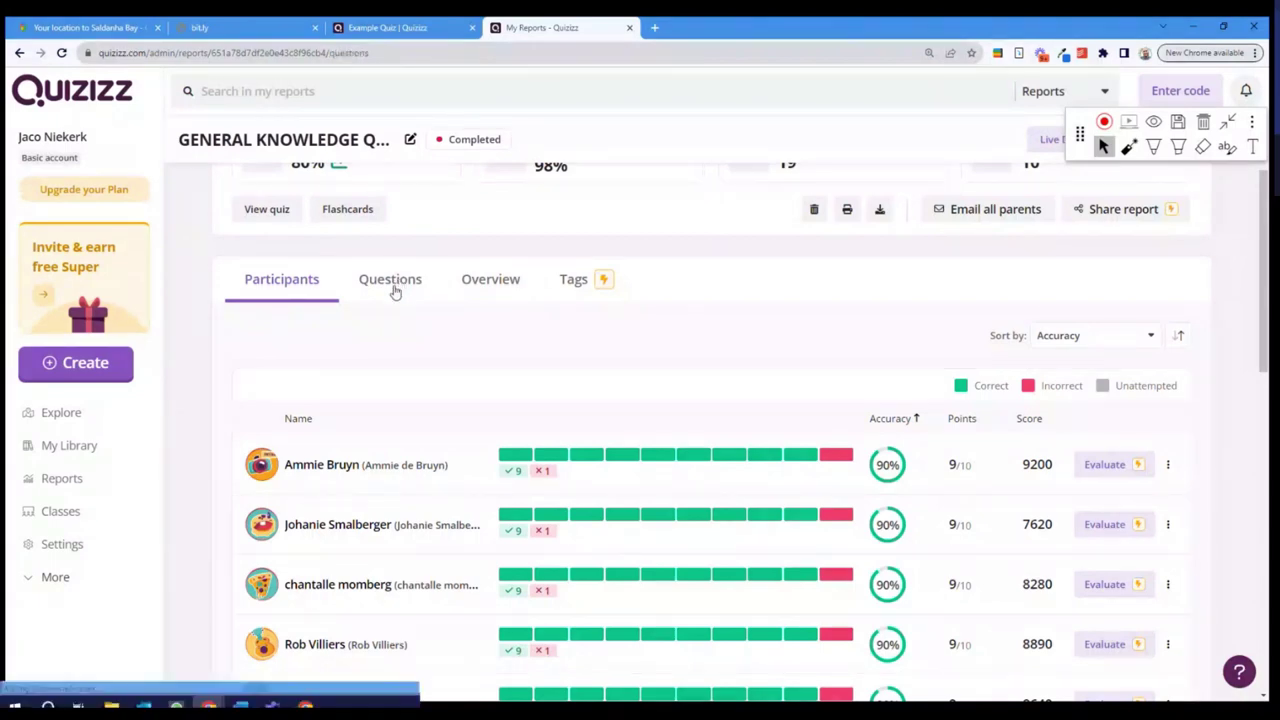
# Step: Show the report's results by question and examine the participants' accumulated answers
pyautogui.click(394, 285)
pyautogui.scroll(-5, 826, 421)
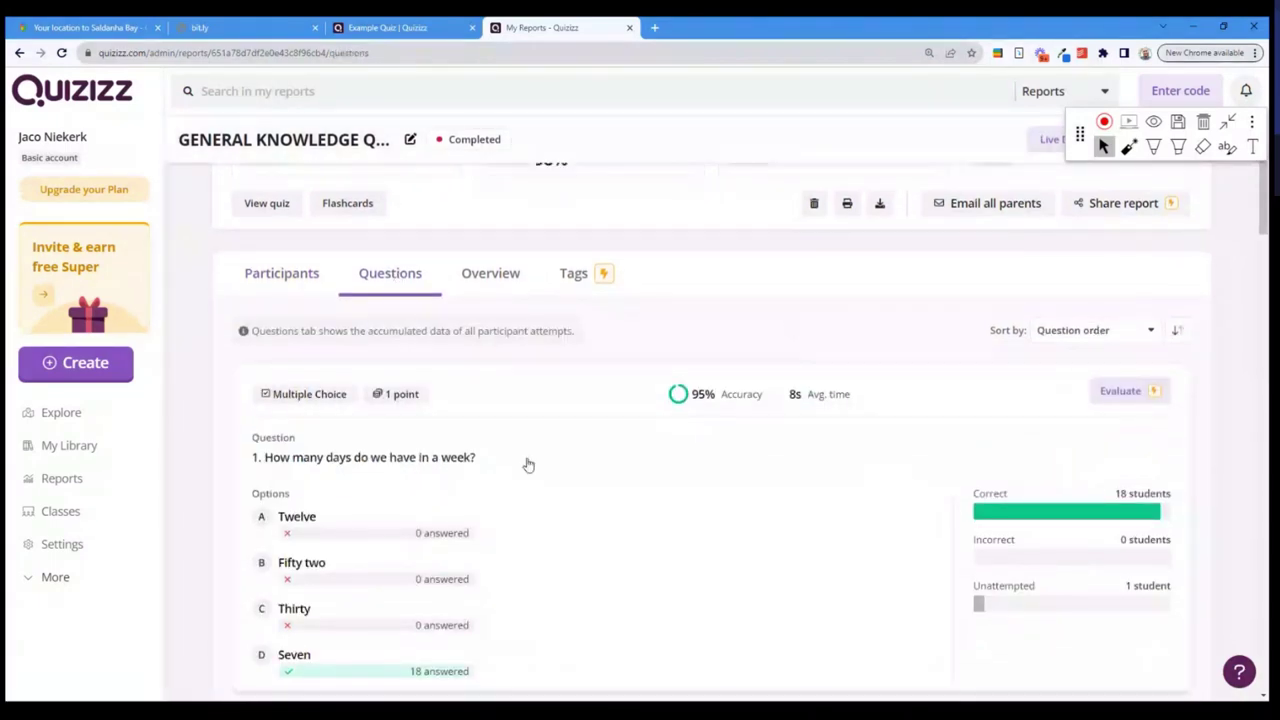
pyautogui.scroll(5, 826, 421)
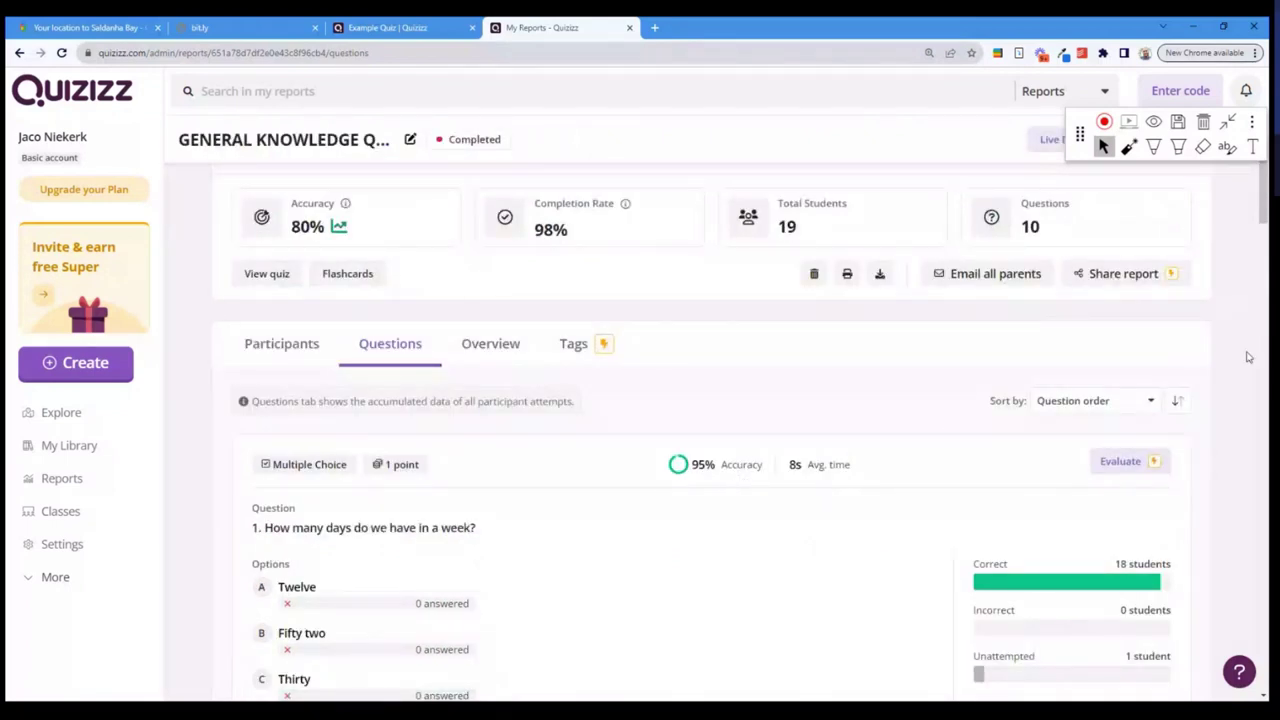
# Step: Show the report's Overview and examine the grid of each participant's result per question
pyautogui.click(474, 362)
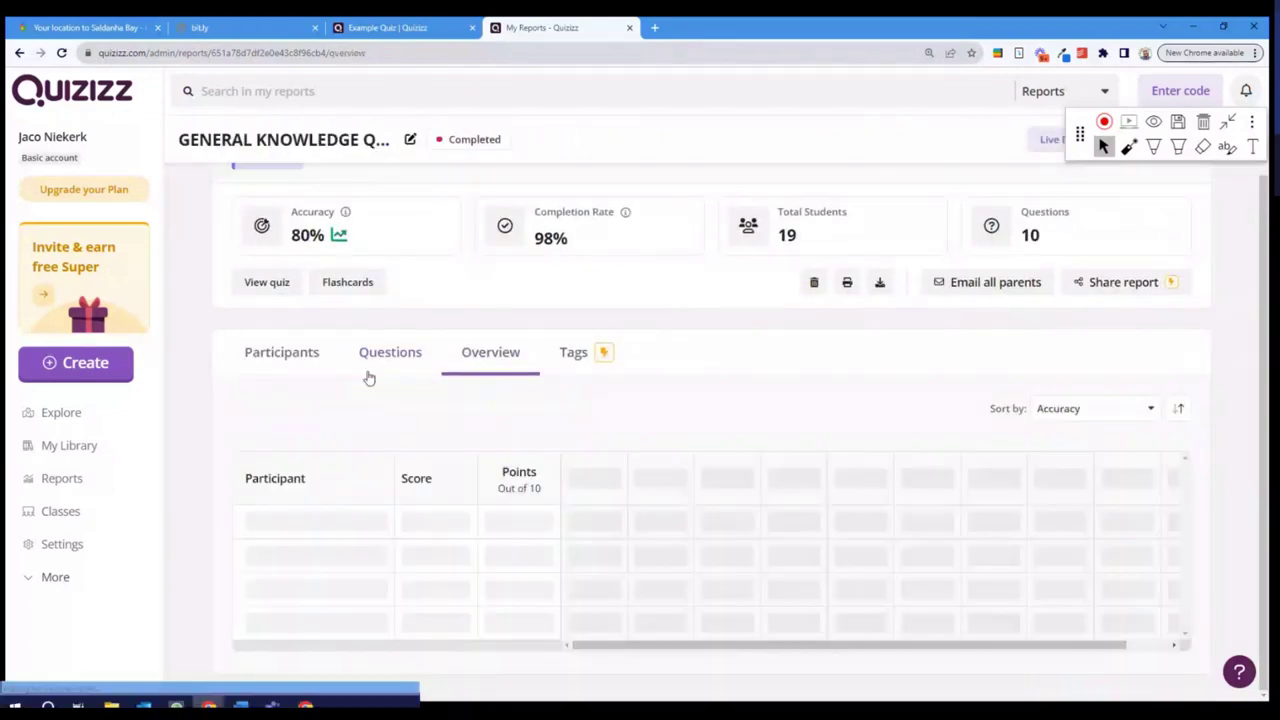
pyautogui.scroll(-2, 465, 416)
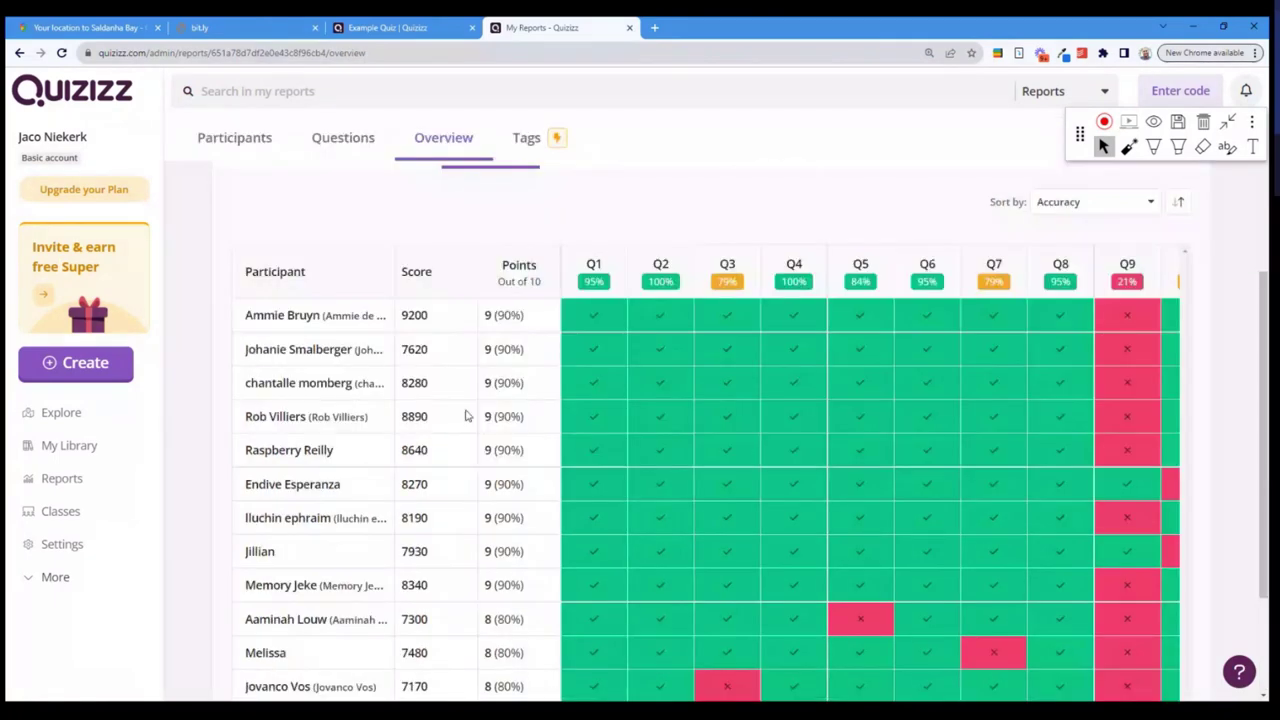
pyautogui.scroll(-2, 1027, 553)
pyautogui.scroll(-1, 1027, 553)
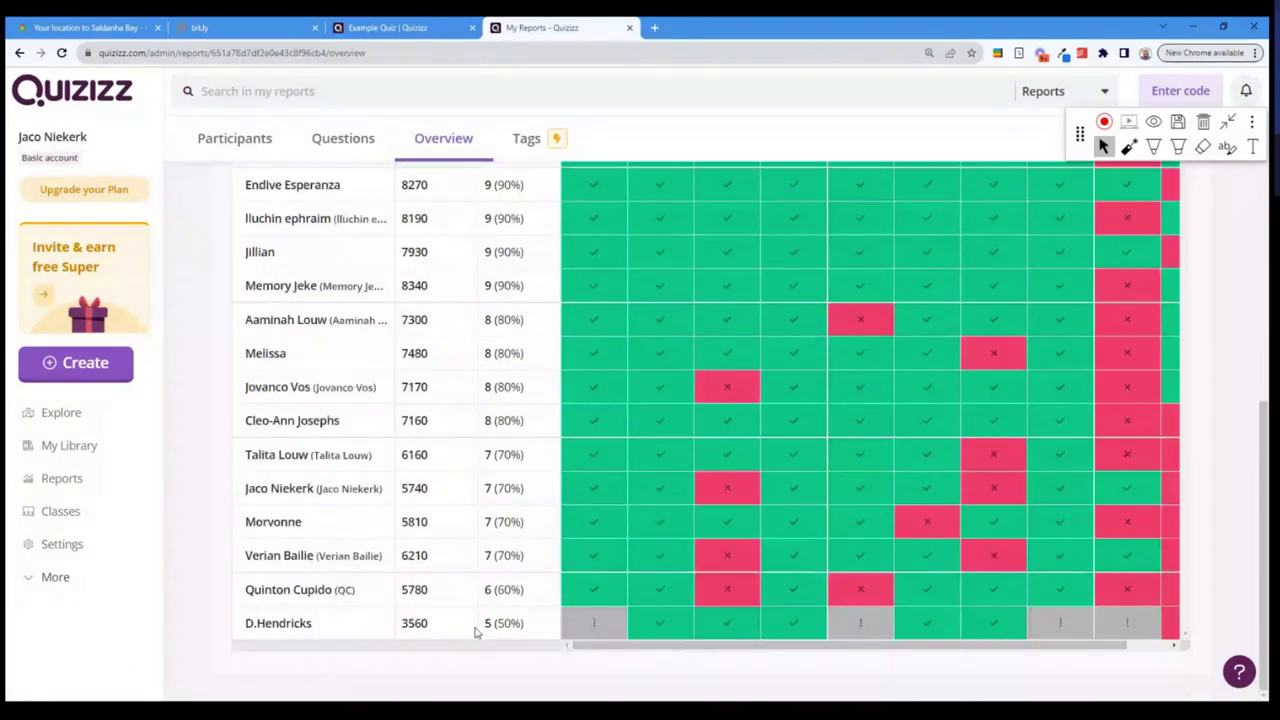
pyautogui.scroll(6, 743, 520)
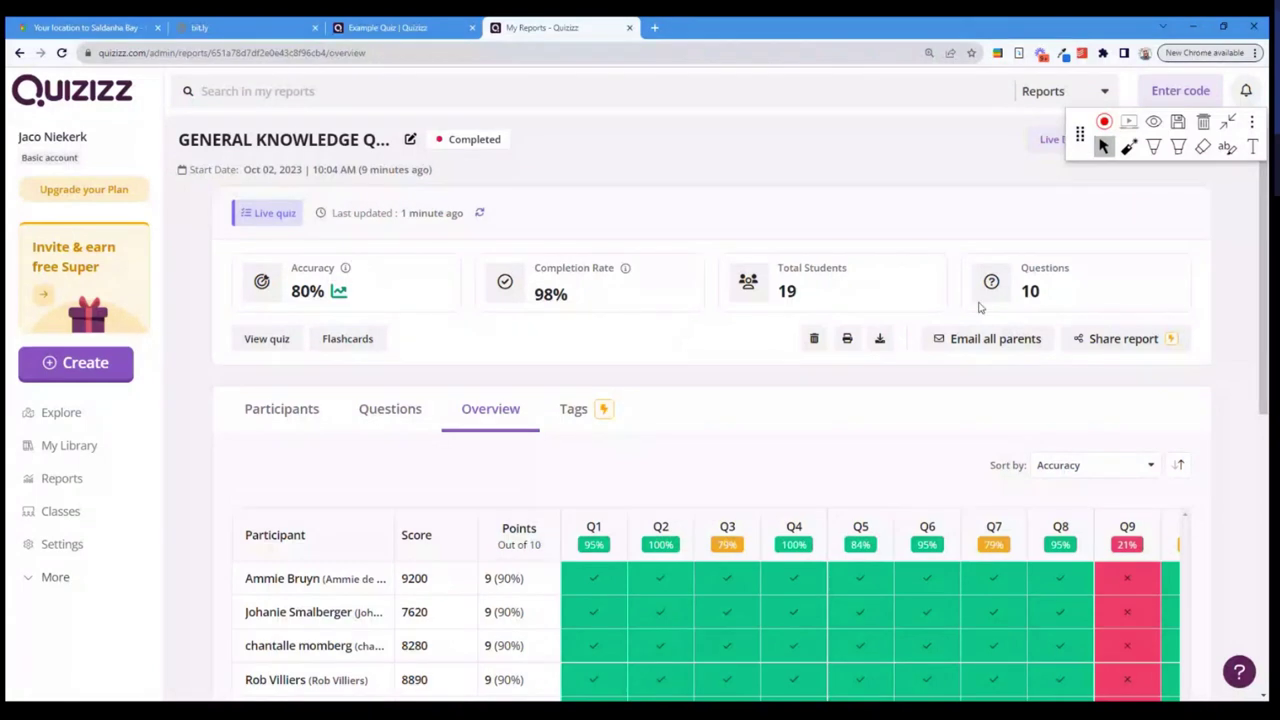
# Step: Download the quiz report and return to the list of reports
pyautogui.click(879, 344)
pyautogui.click(82, 484)
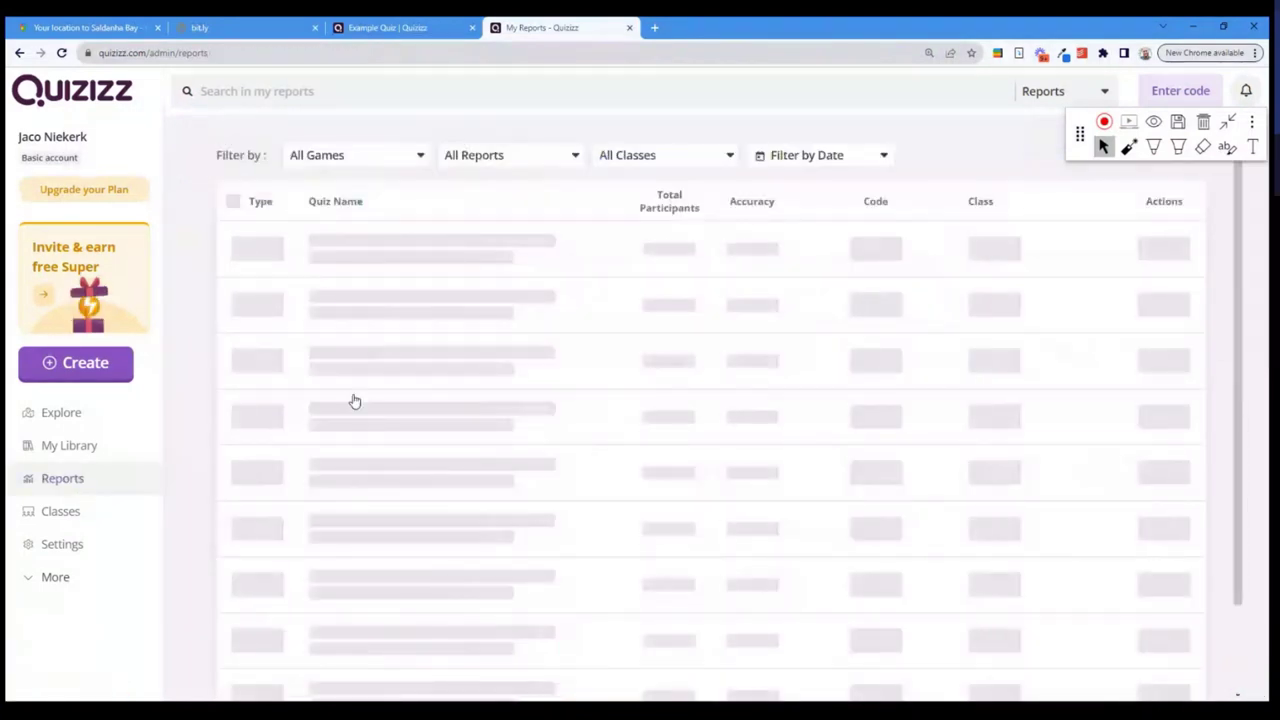
# Step: Draw a black rectangle around the homework assignment option and leave the pen tool
pyautogui.click(1153, 147)
pyautogui.moveTo(1040, 224)
pyautogui.mouseDown()
pyautogui.moveTo(1160, 222)
pyautogui.moveTo(1183, 255)
pyautogui.moveTo(1045, 257)
pyautogui.moveTo(1040, 224)
pyautogui.mouseUp()
pyautogui.click(1101, 147)
# Step: Open the homework setup for GENERAL KNOWLEDGE QUESTIONS FOR KIDS in full screen and clear the drawn rectangle
pyautogui.click(1098, 257)
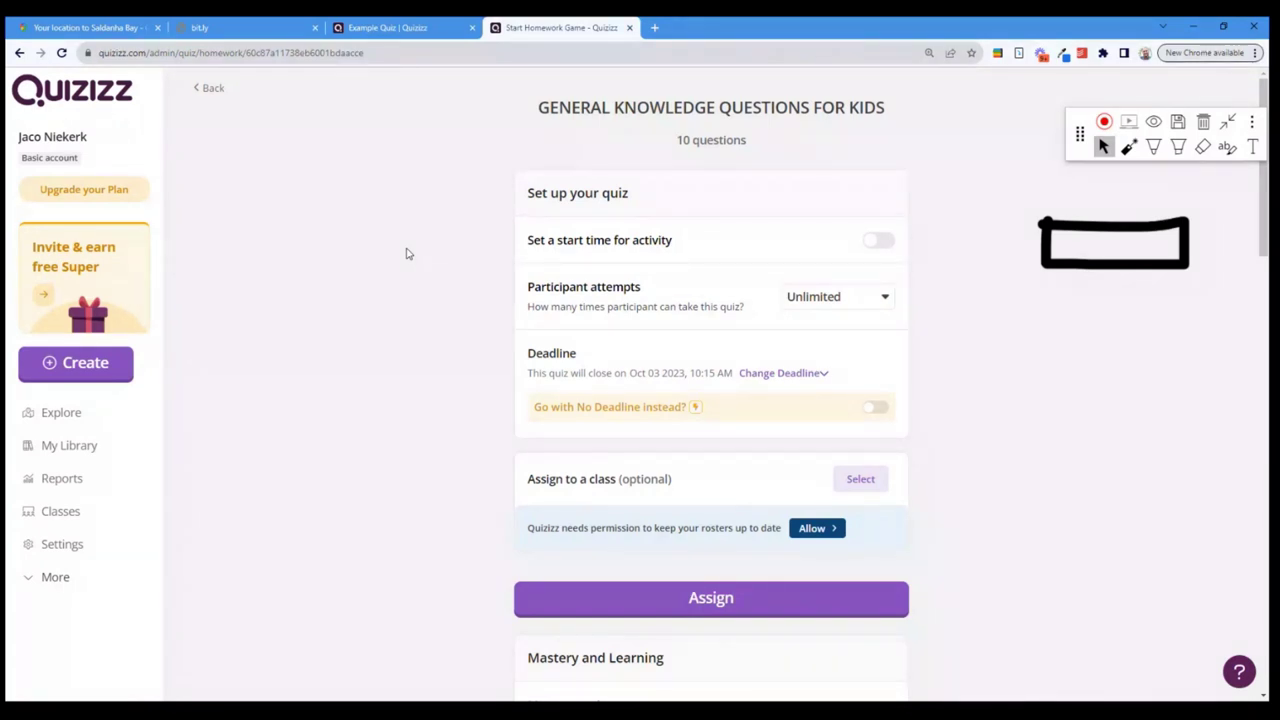
pyautogui.press('F11')
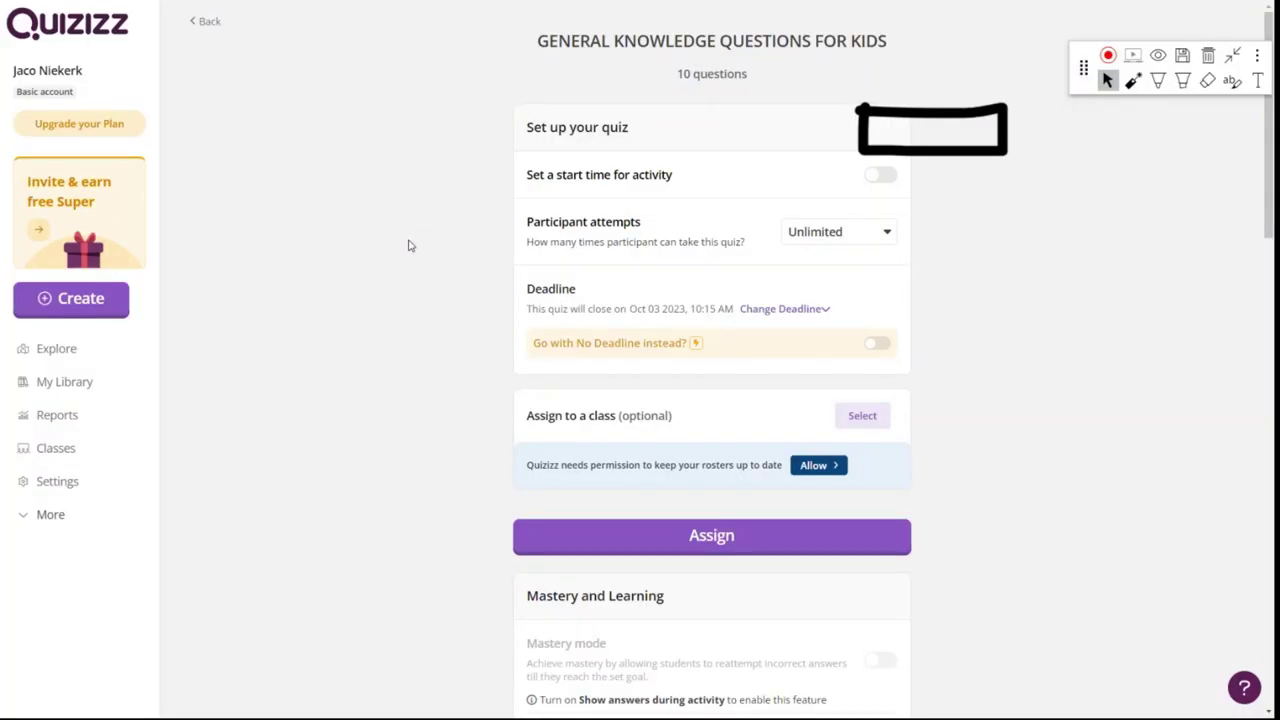
pyautogui.click(1208, 56)
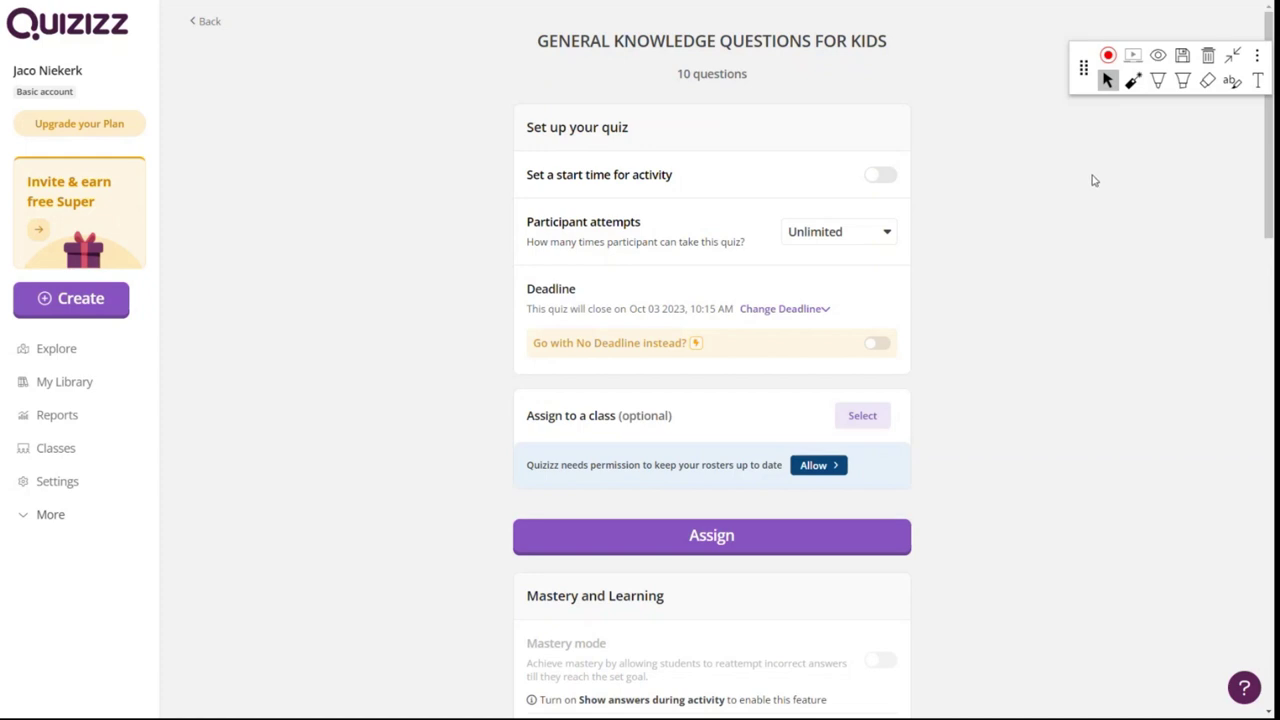
# Step: Draw a black rectangle around the Participant attempts setting and leave the pen tool
pyautogui.click(1161, 83)
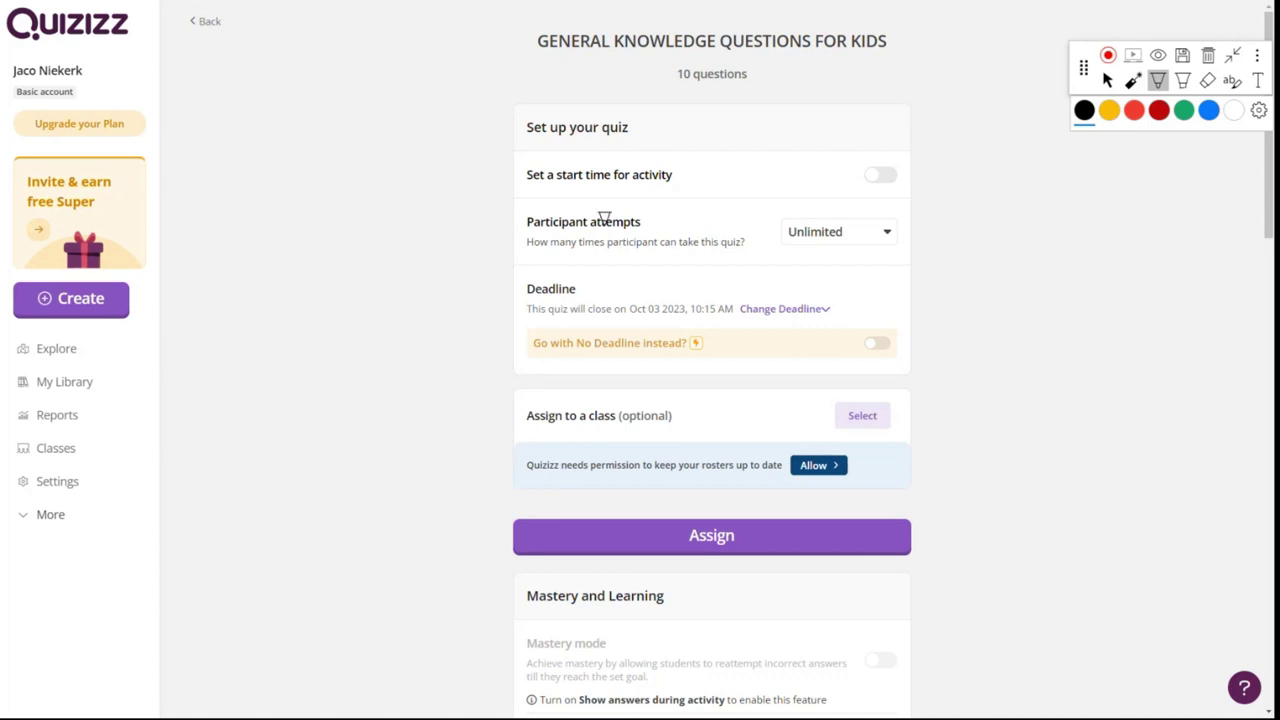
pyautogui.moveTo(508, 198)
pyautogui.mouseDown()
pyautogui.moveTo(891, 197)
pyautogui.moveTo(916, 240)
pyautogui.moveTo(876, 268)
pyautogui.moveTo(533, 268)
pyautogui.moveTo(506, 248)
pyautogui.moveTo(514, 196)
pyautogui.mouseUp()
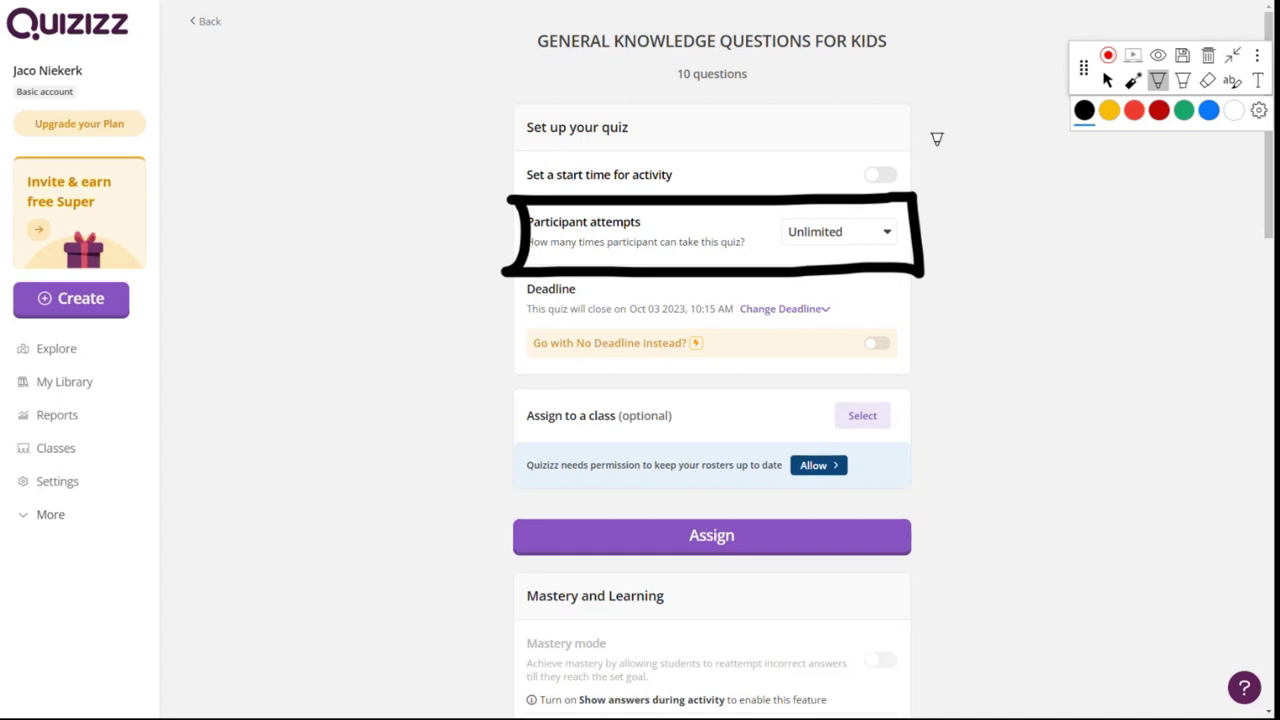
pyautogui.click(1107, 80)
# Step: Set the participant attempts to 5 and clear the rectangle drawn around the setting
pyautogui.click(886, 233)
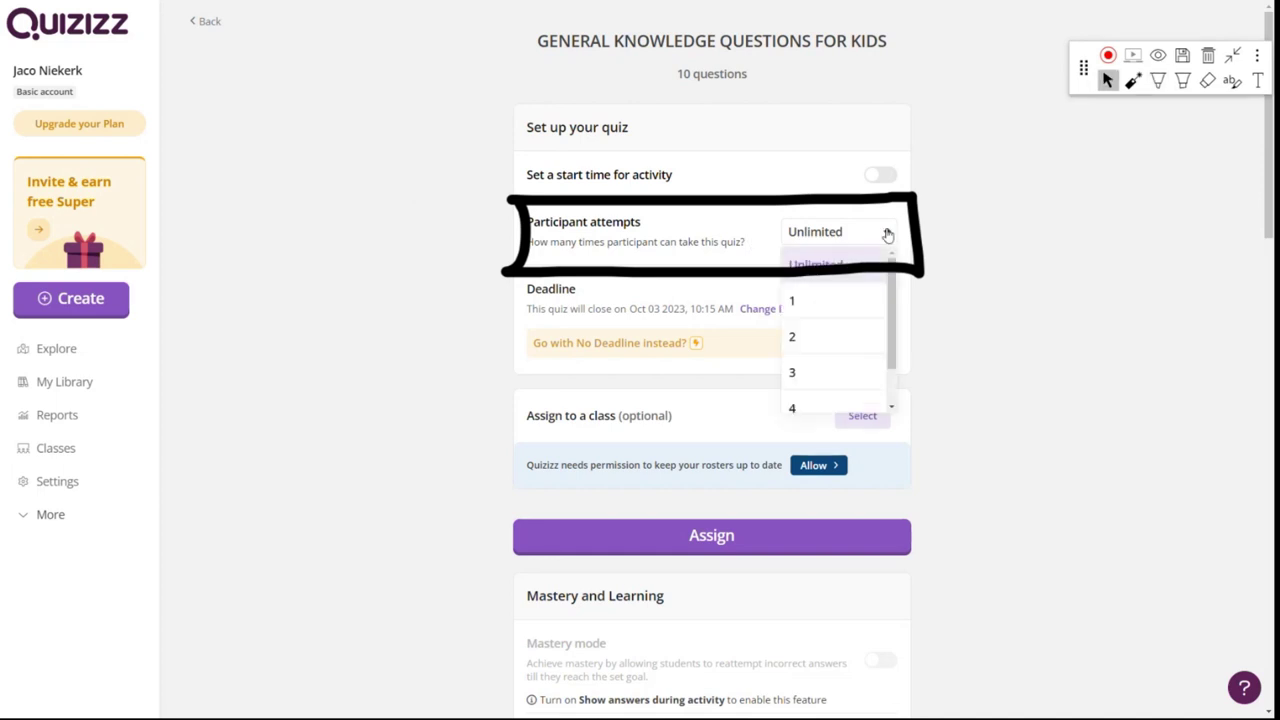
pyautogui.scroll(-1, 860, 330)
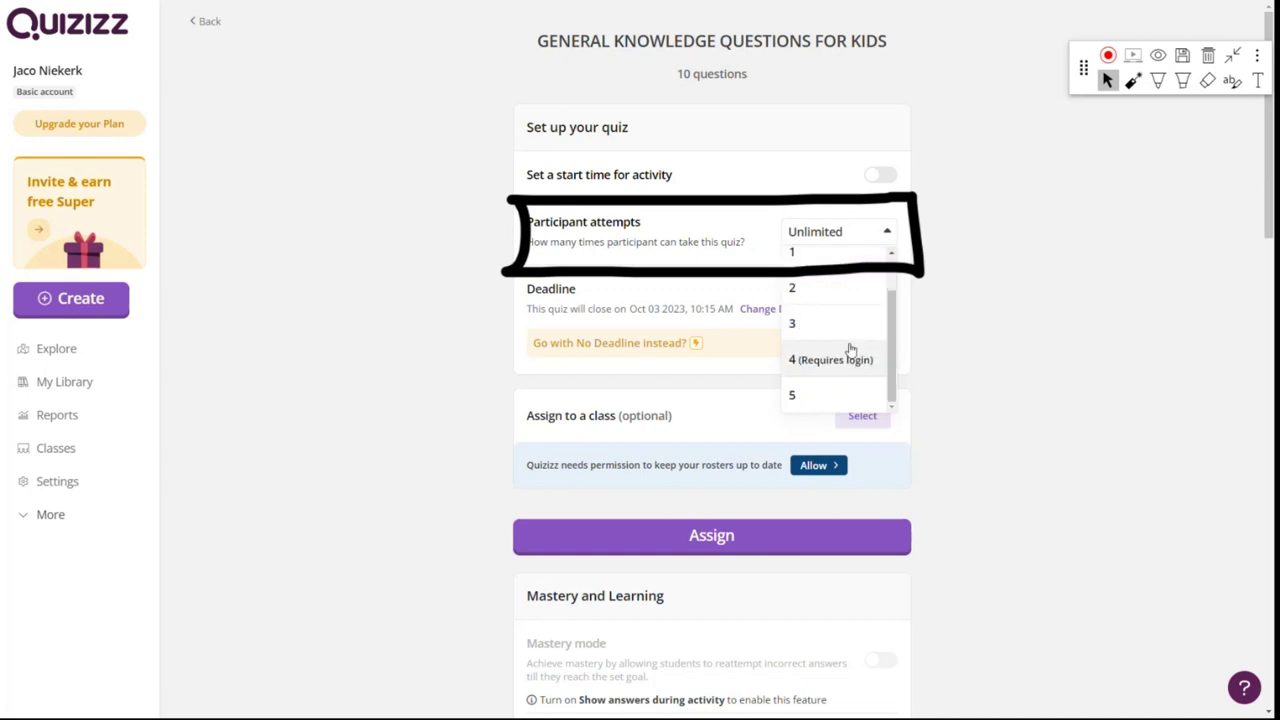
pyautogui.scroll(1, 820, 380)
pyautogui.scroll(-2, 805, 370)
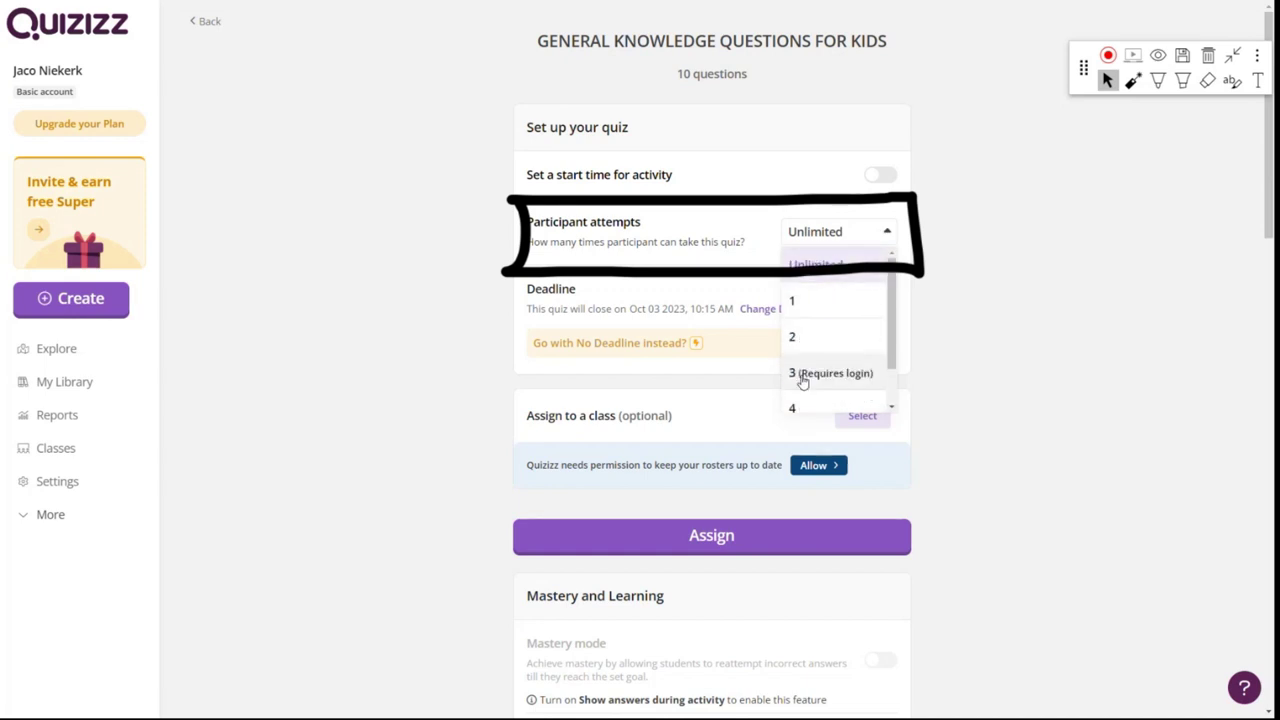
pyautogui.click(808, 396)
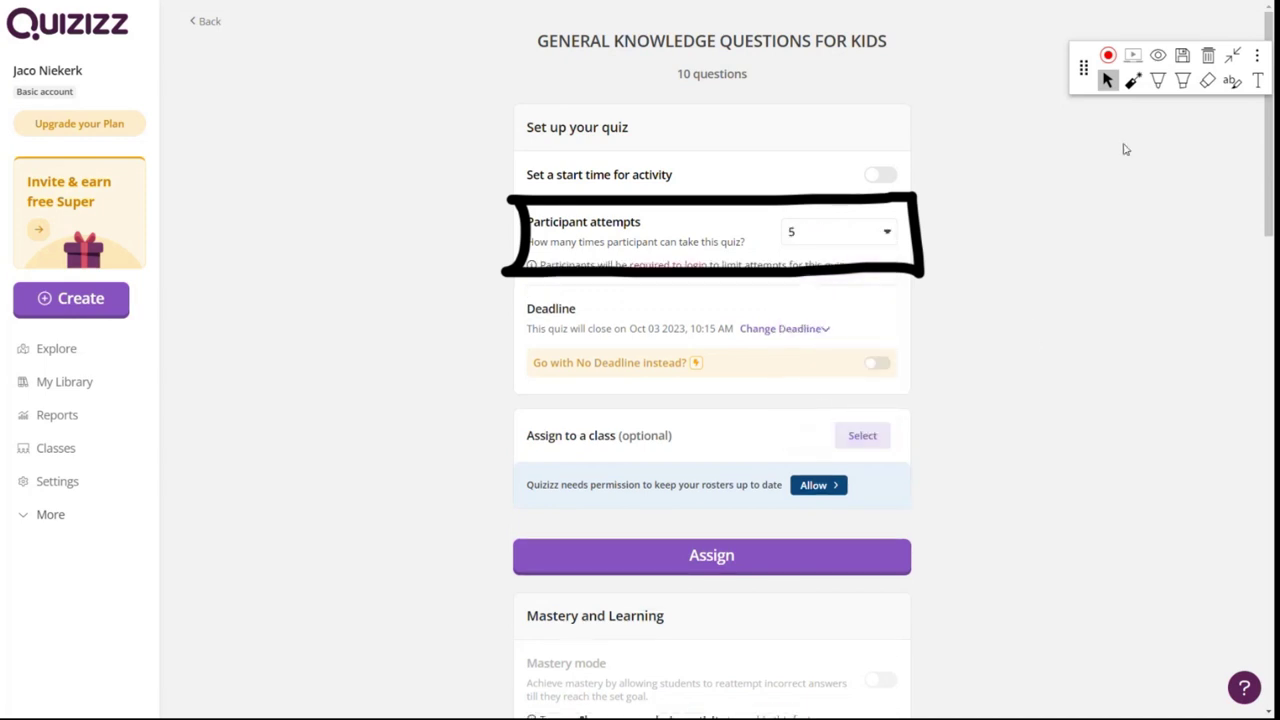
pyautogui.click(1208, 56)
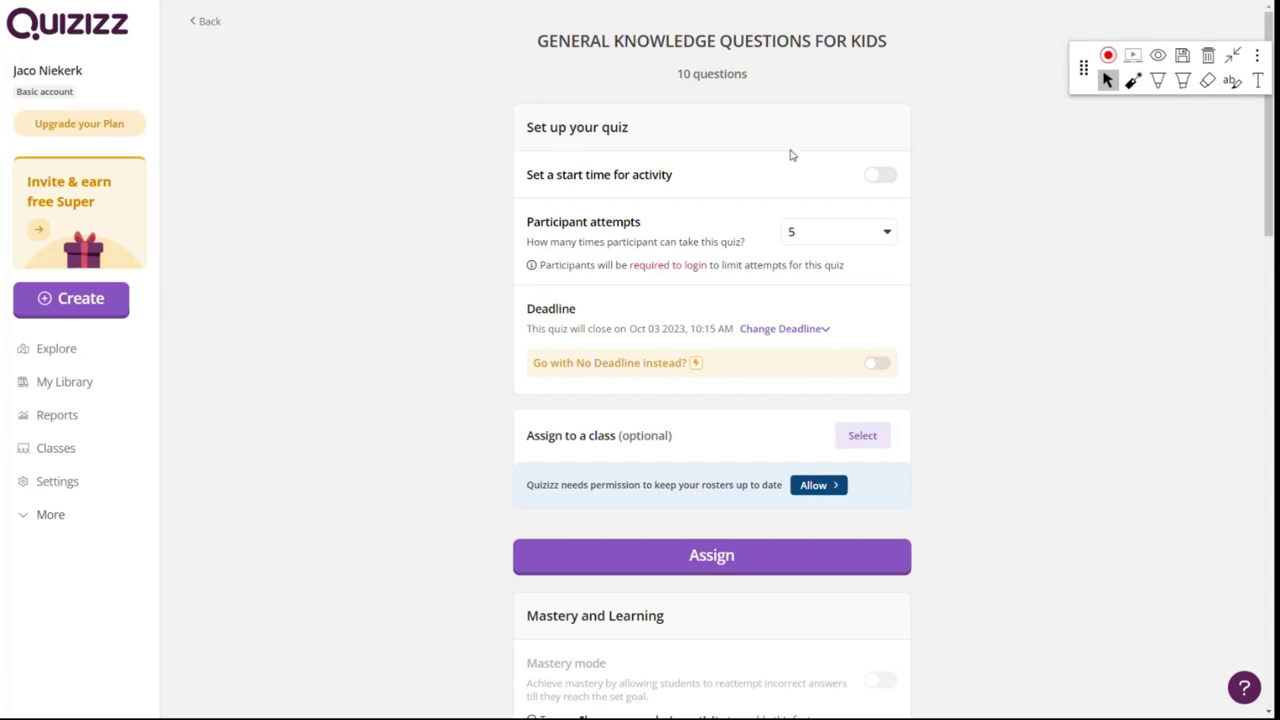
# Step: Turn on a start time for the activity and set it to 05:00 PM on Monday October 2
pyautogui.click(882, 175)
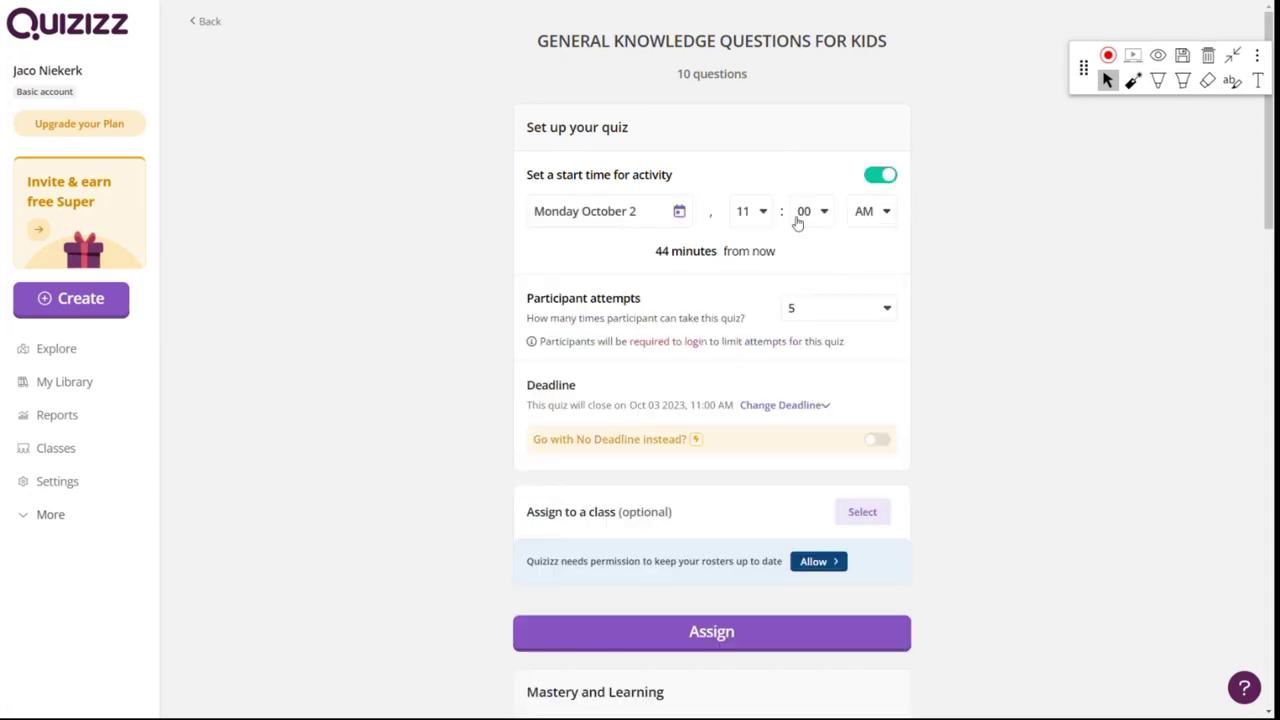
pyautogui.click(762, 214)
pyautogui.scroll(-3, 735, 358)
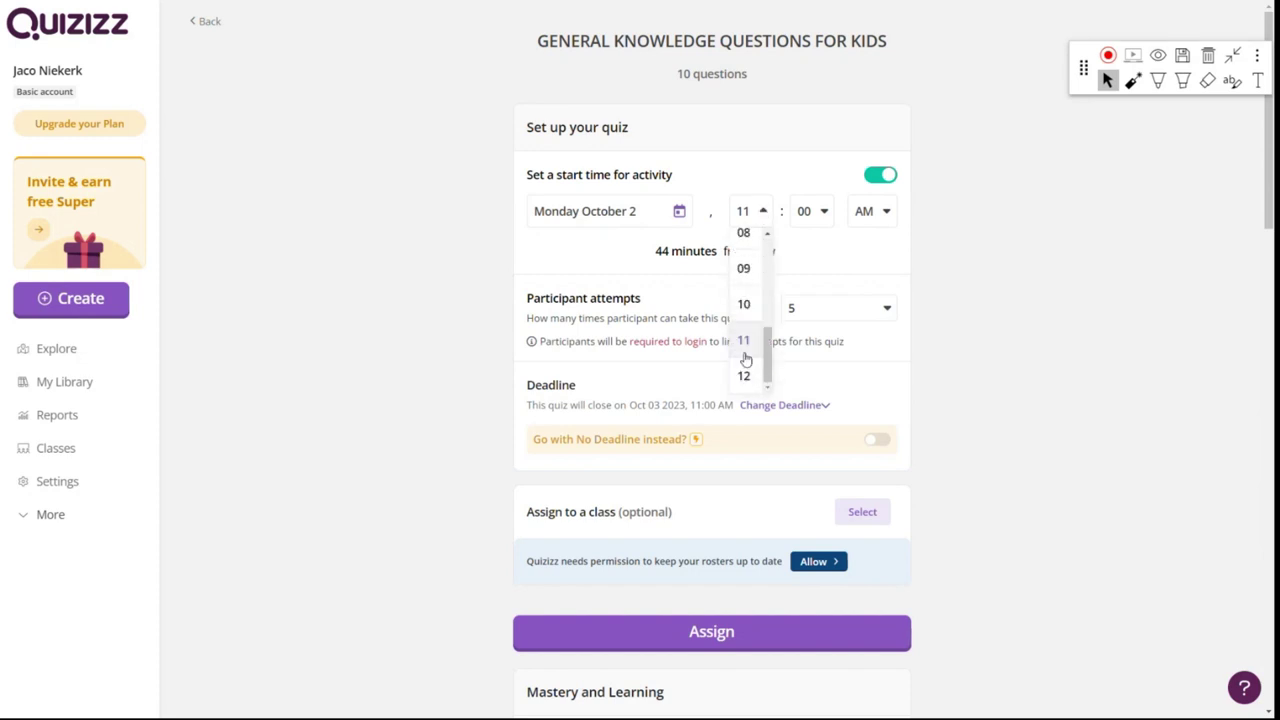
pyautogui.scroll(2, 748, 331)
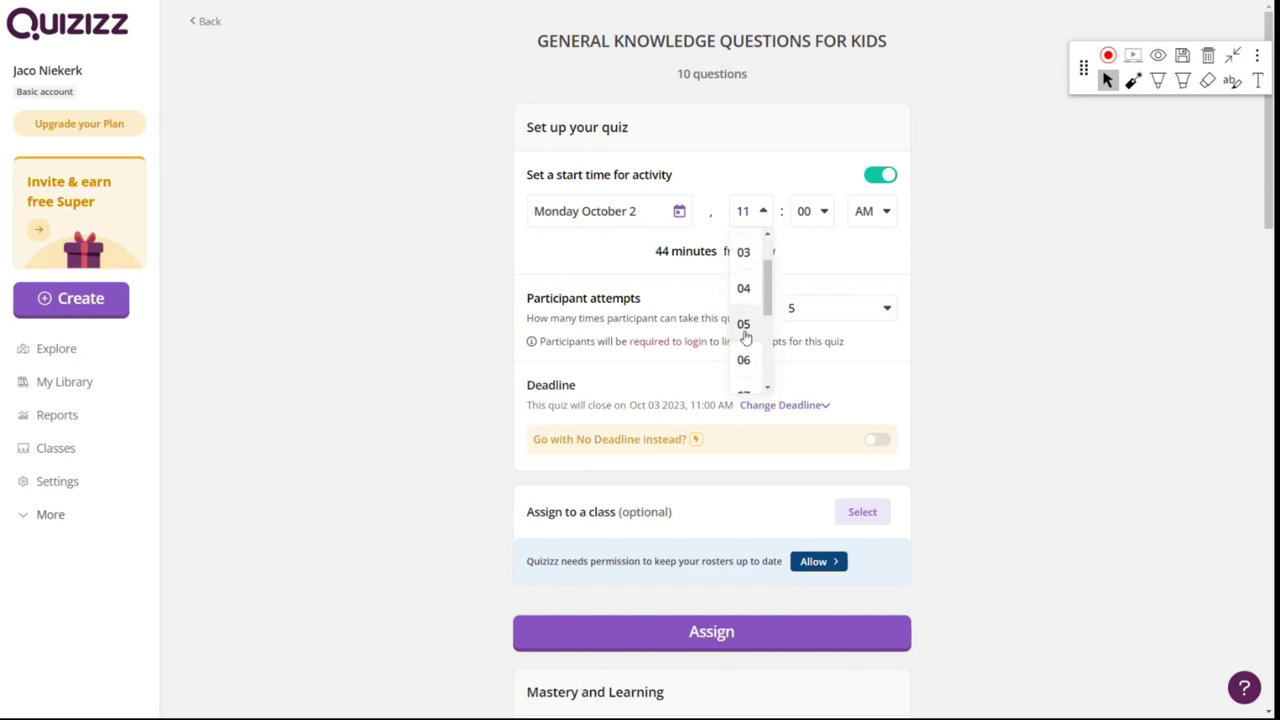
pyautogui.click(746, 326)
pyautogui.click(883, 218)
pyautogui.click(877, 280)
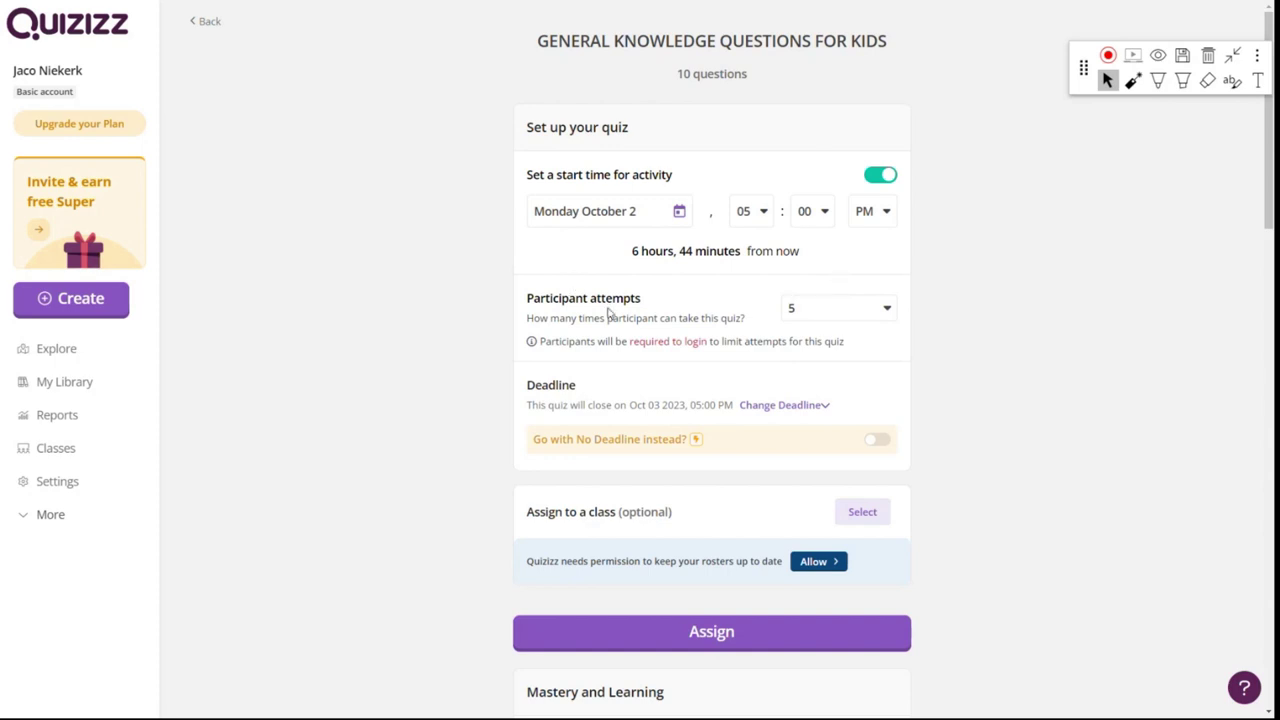
# Step: Change the quiz deadline to Friday October 6 at 05:00 PM
pyautogui.click(803, 410)
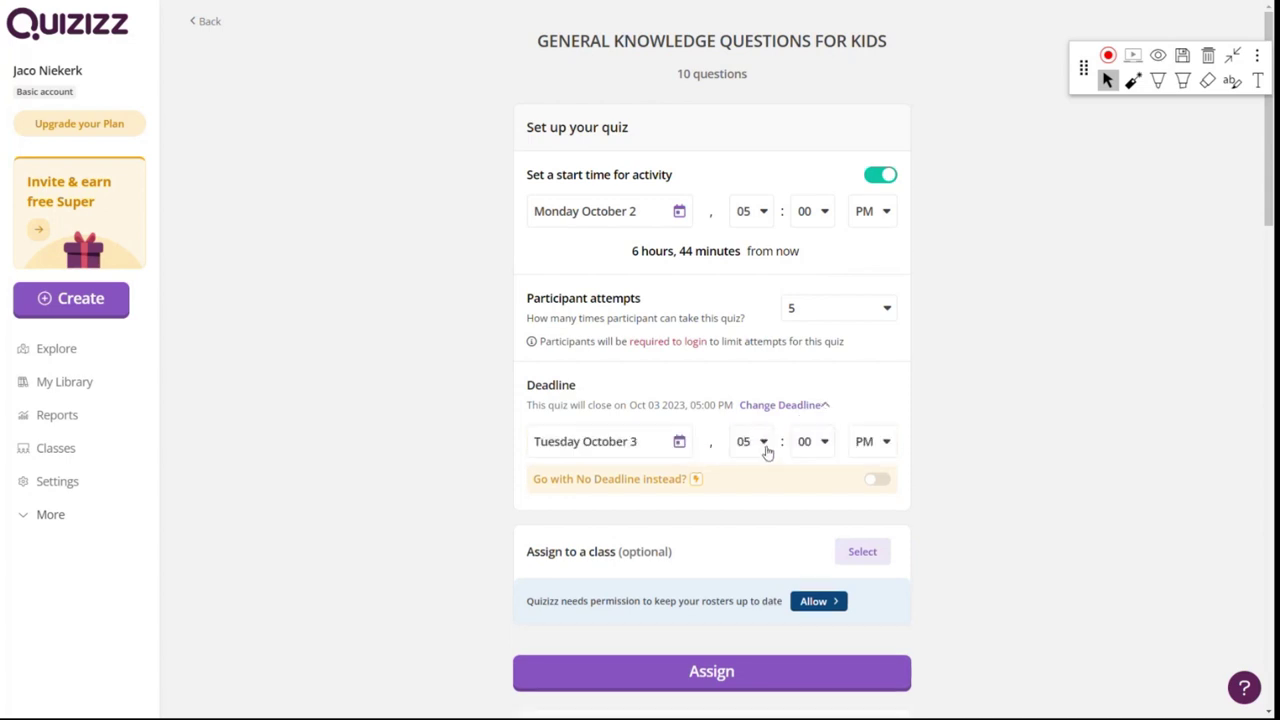
pyautogui.click(655, 445)
pyautogui.scroll(-1, 600, 637)
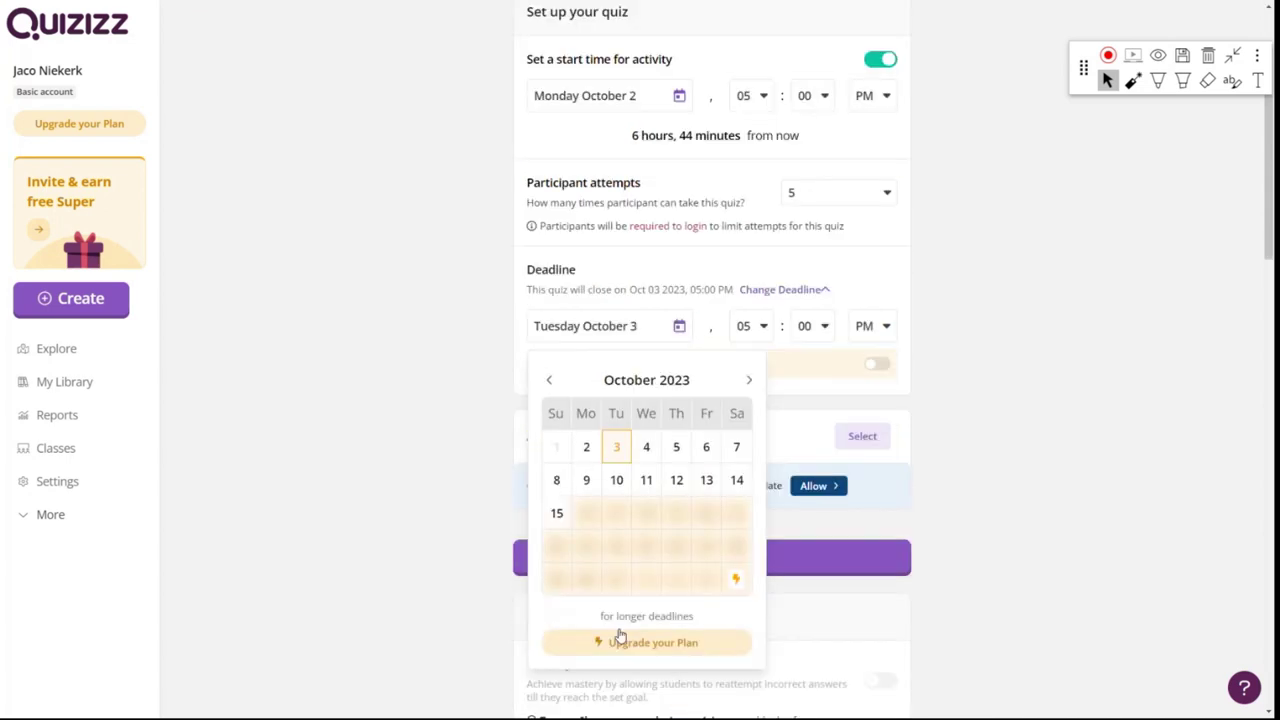
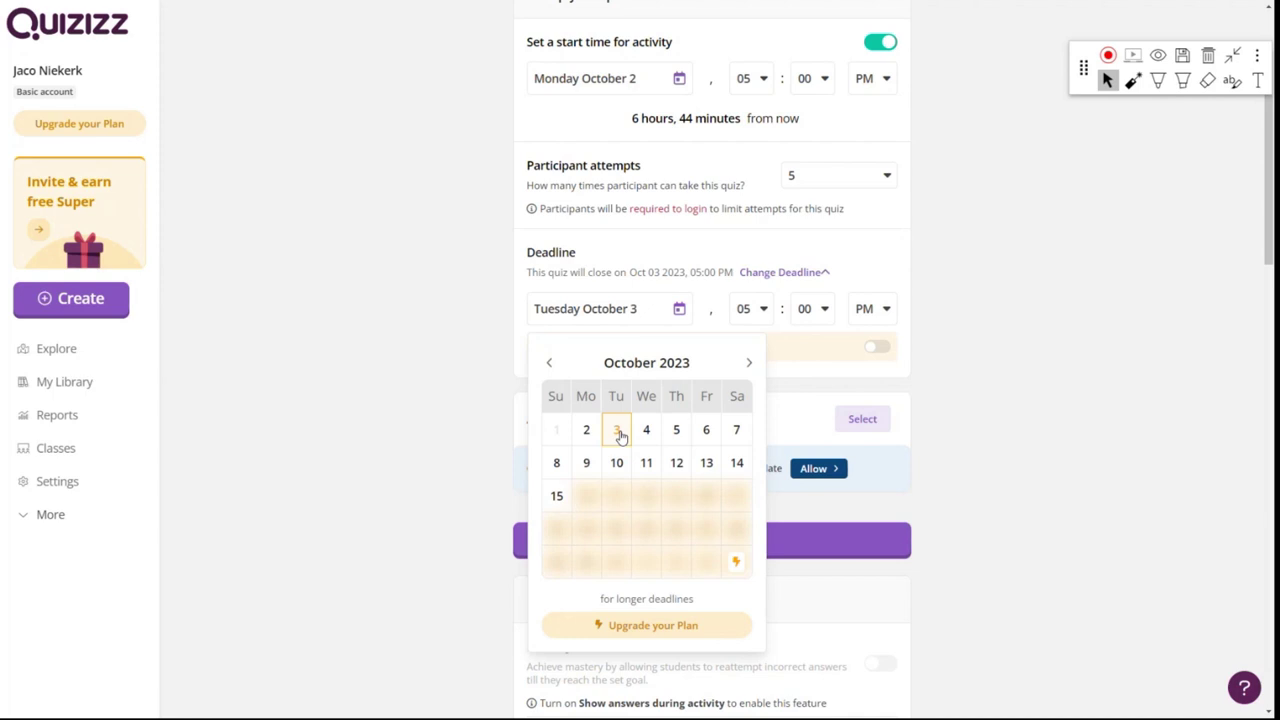
pyautogui.click(990, 353)
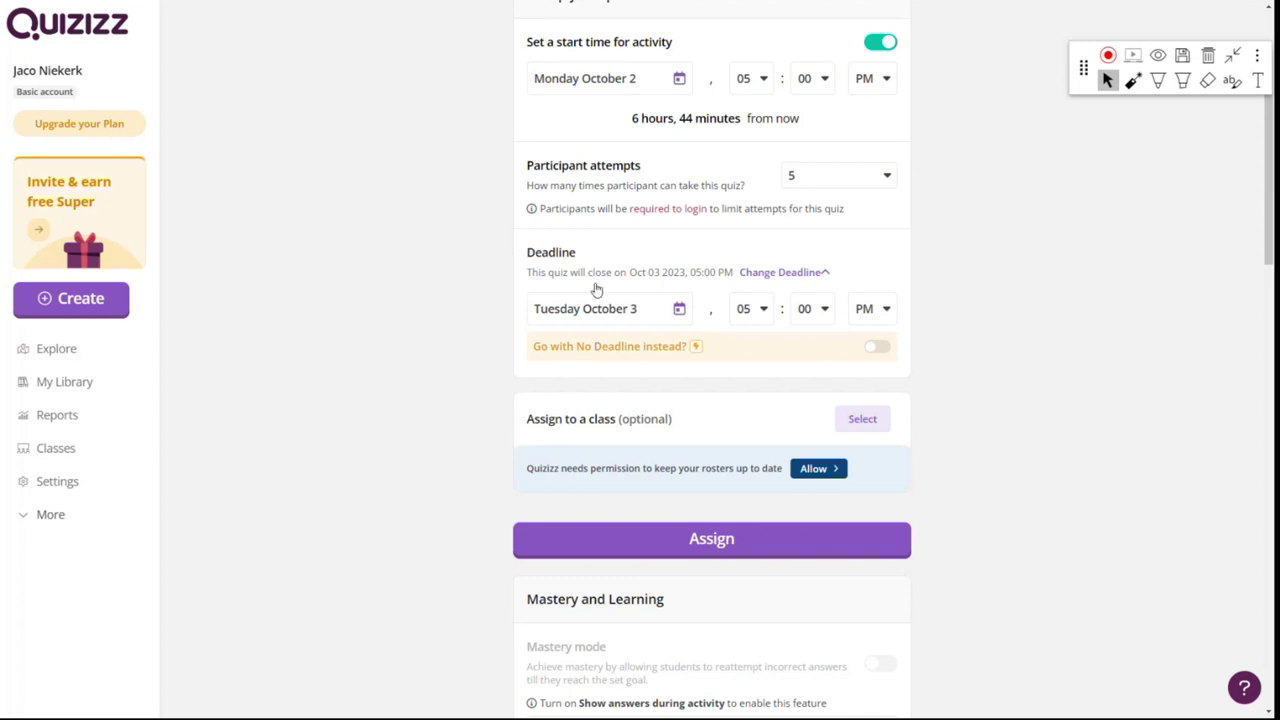
pyautogui.click(678, 312)
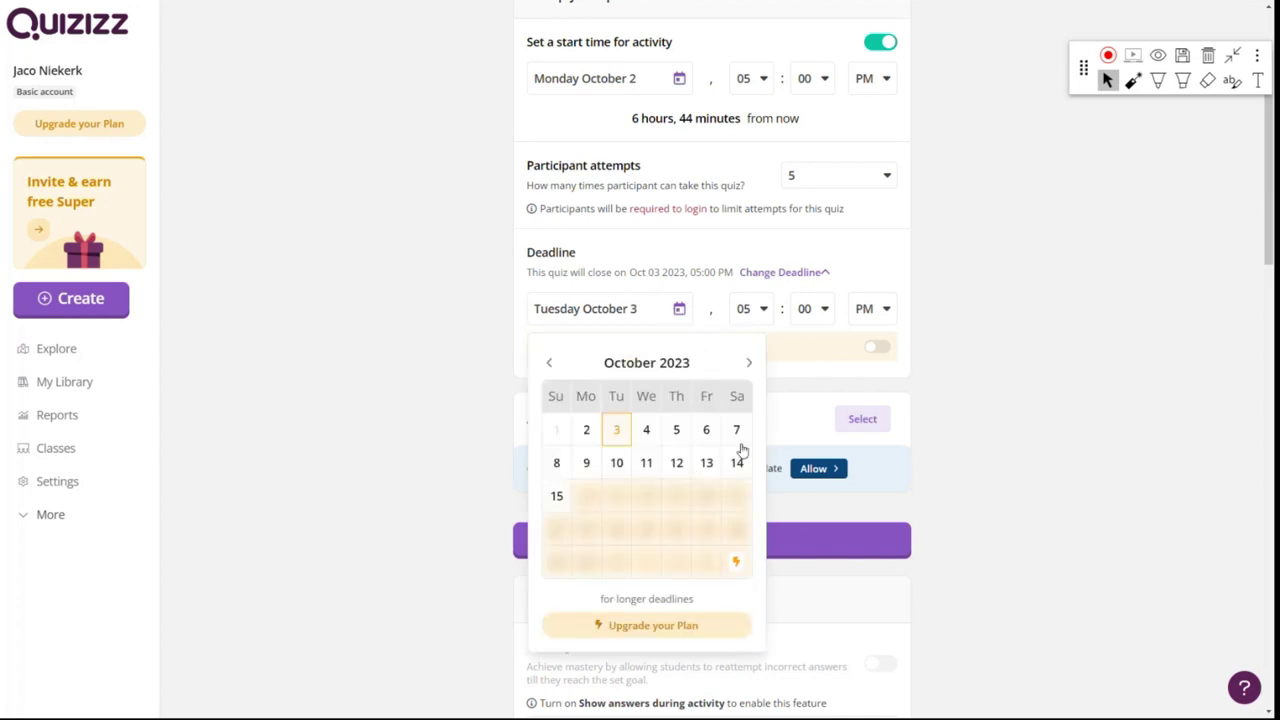
pyautogui.click(709, 432)
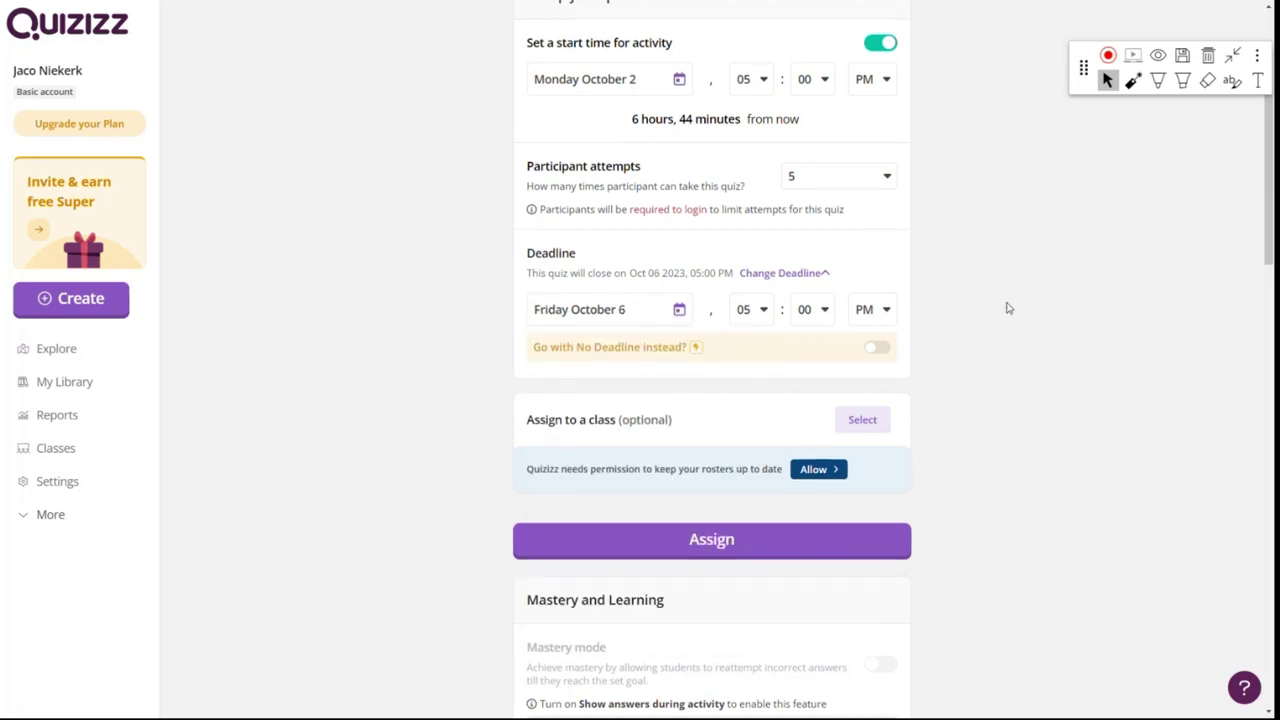
# Step: Review the homework settings, from start time and deadline through Mastery and Learning, Question and Answer, and Gamification
pyautogui.scroll(2, 1008, 309)
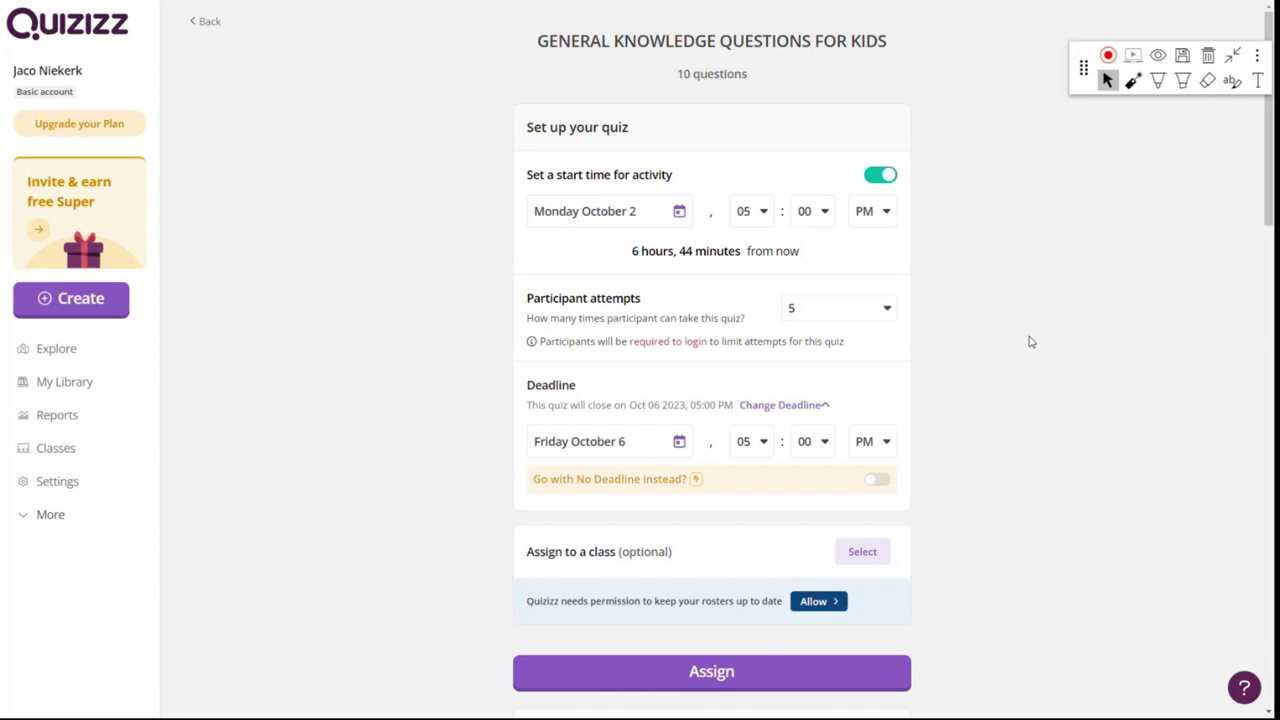
pyautogui.scroll(-1, 768, 549)
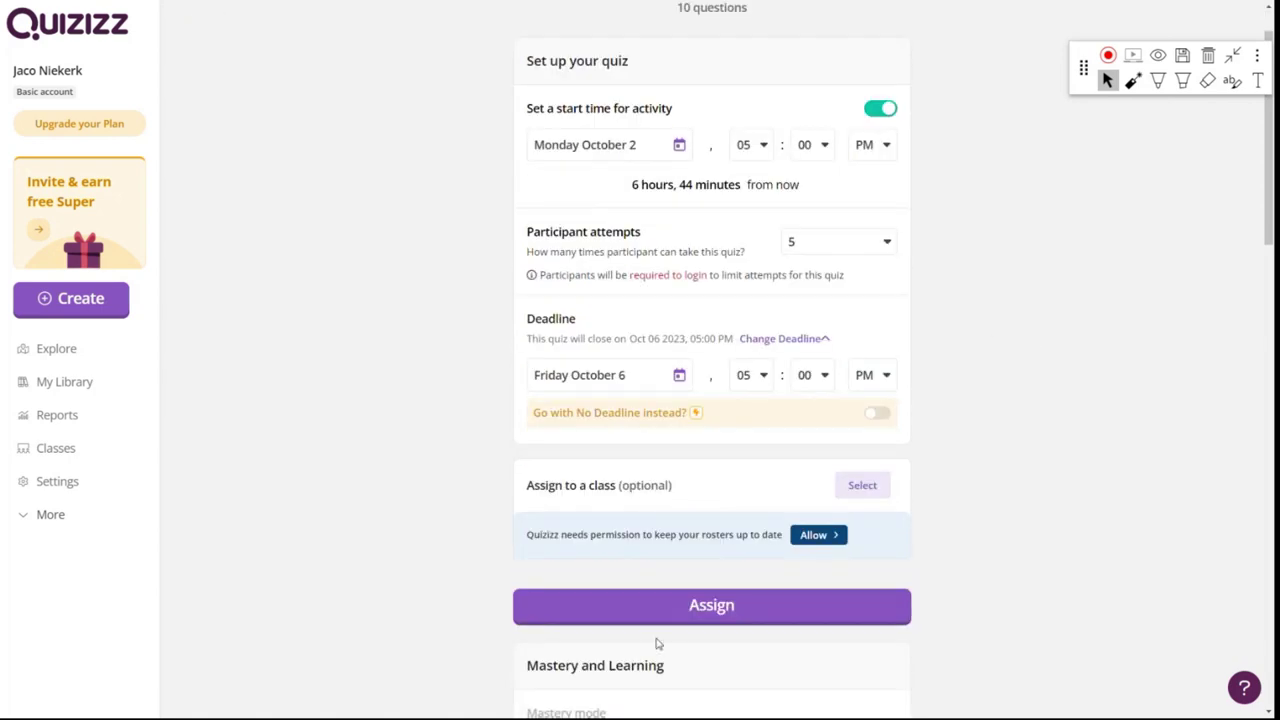
pyautogui.scroll(-3, 714, 525)
pyautogui.scroll(-2, 714, 525)
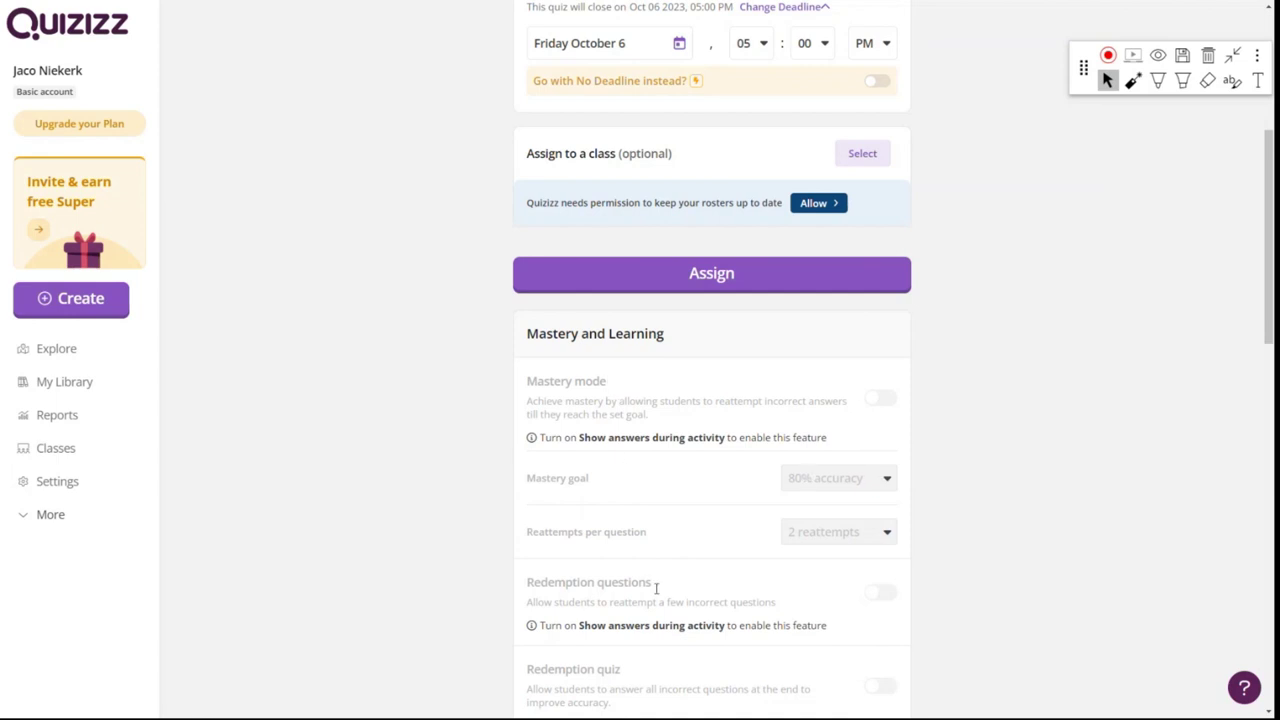
pyautogui.scroll(-1, 771, 546)
pyautogui.scroll(-7, 846, 543)
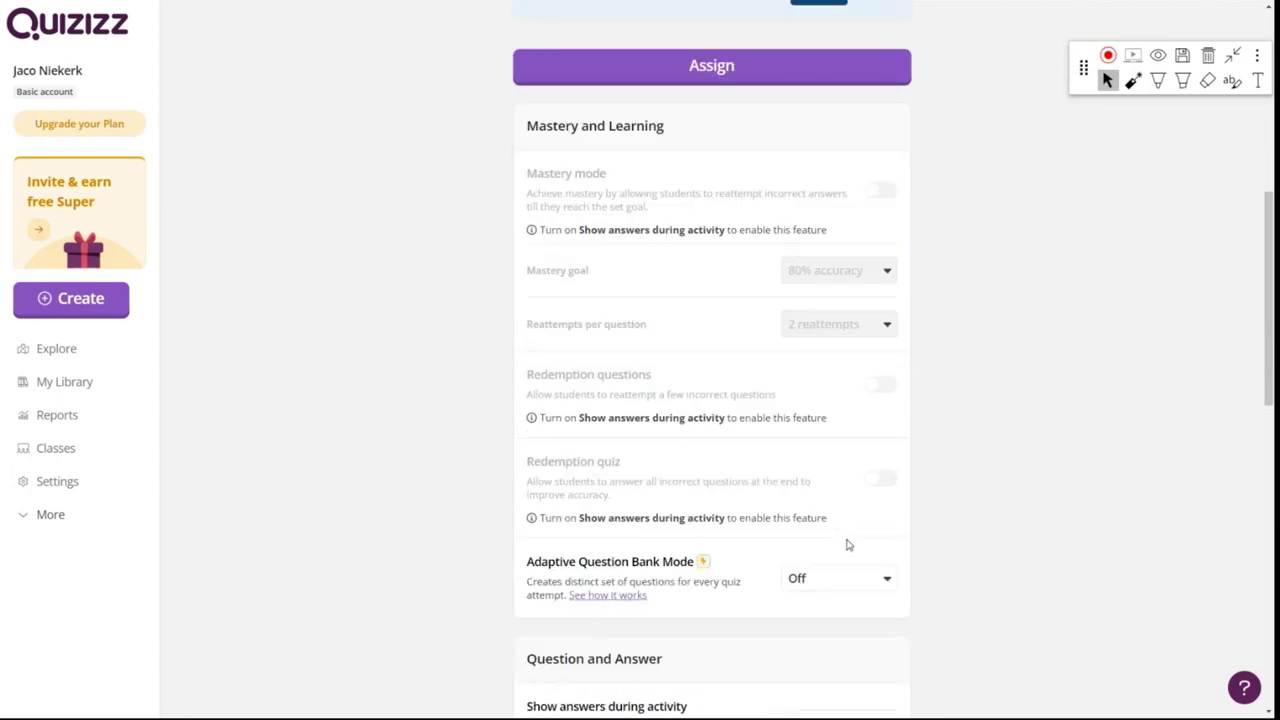
pyautogui.scroll(-8, 790, 400)
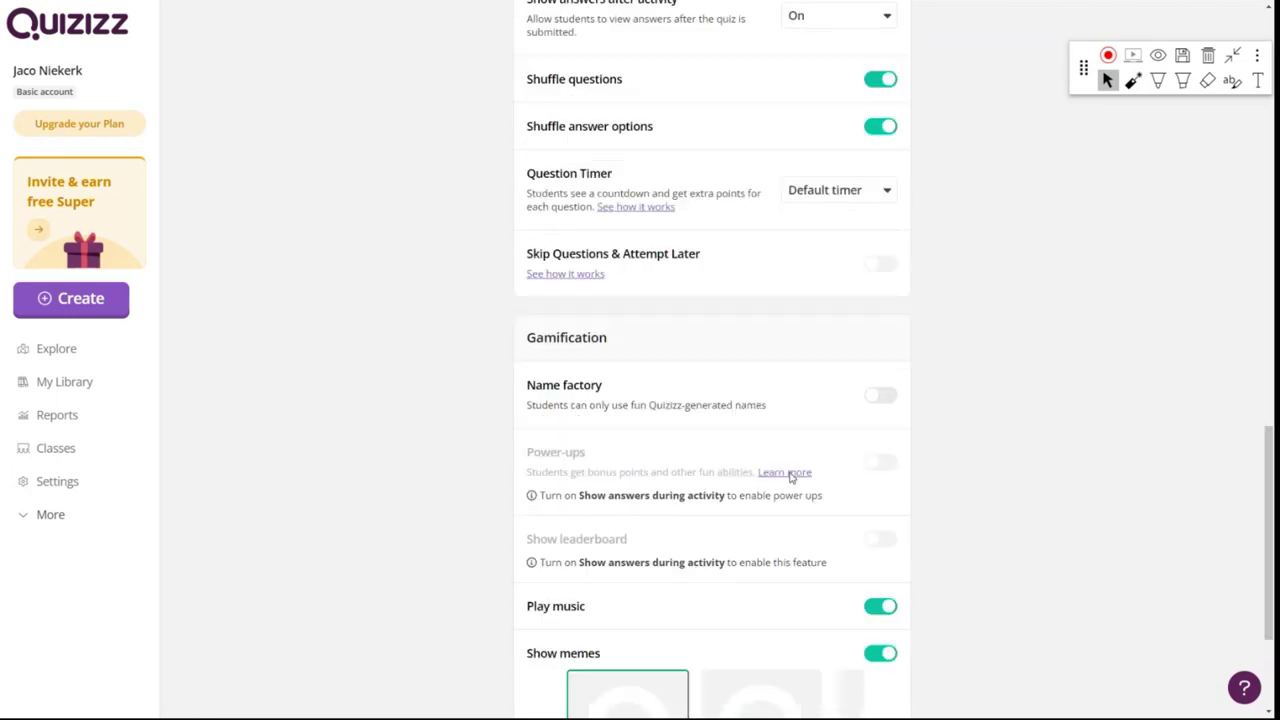
pyautogui.scroll(-2, 890, 475)
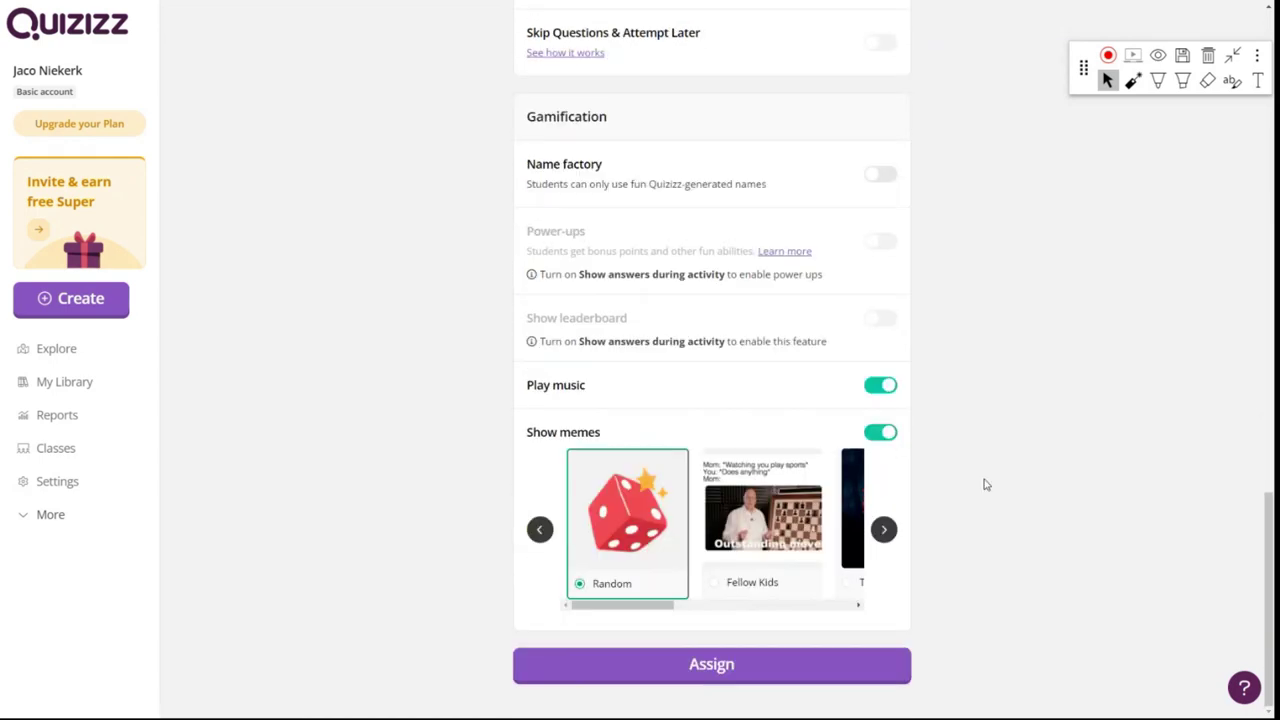
pyautogui.scroll(2, 1028, 475)
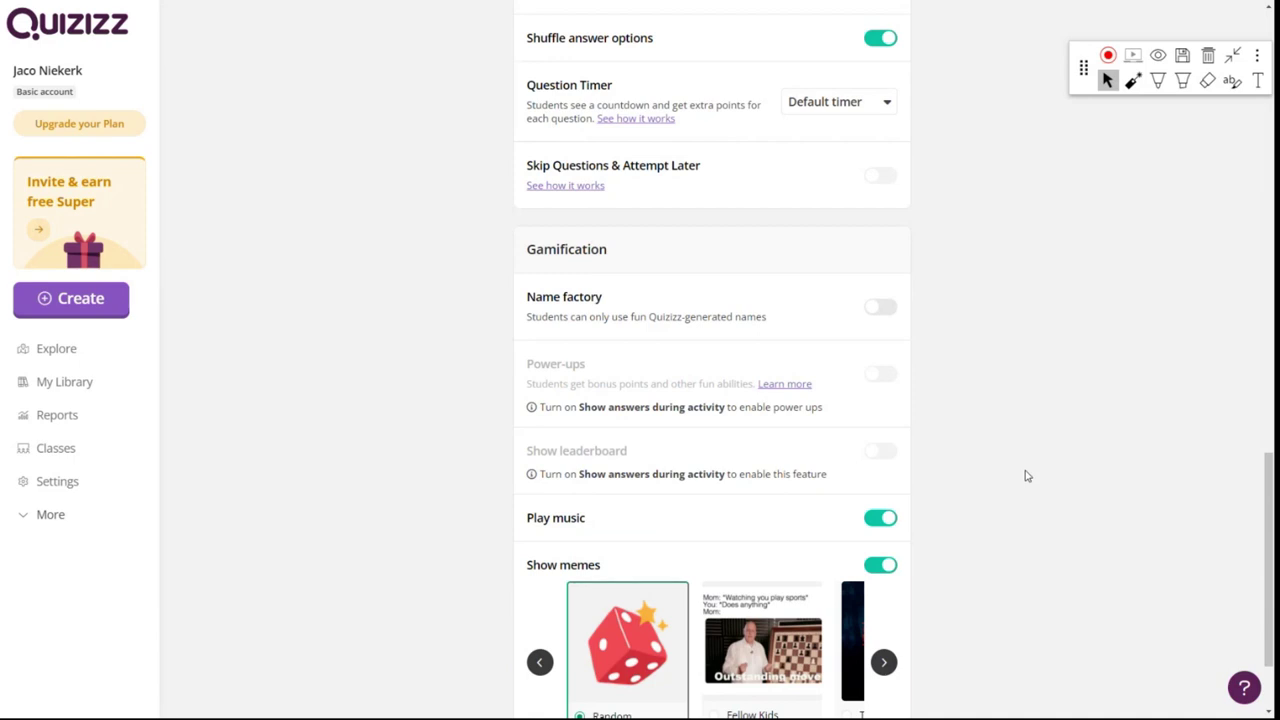
pyautogui.scroll(10, 960, 440)
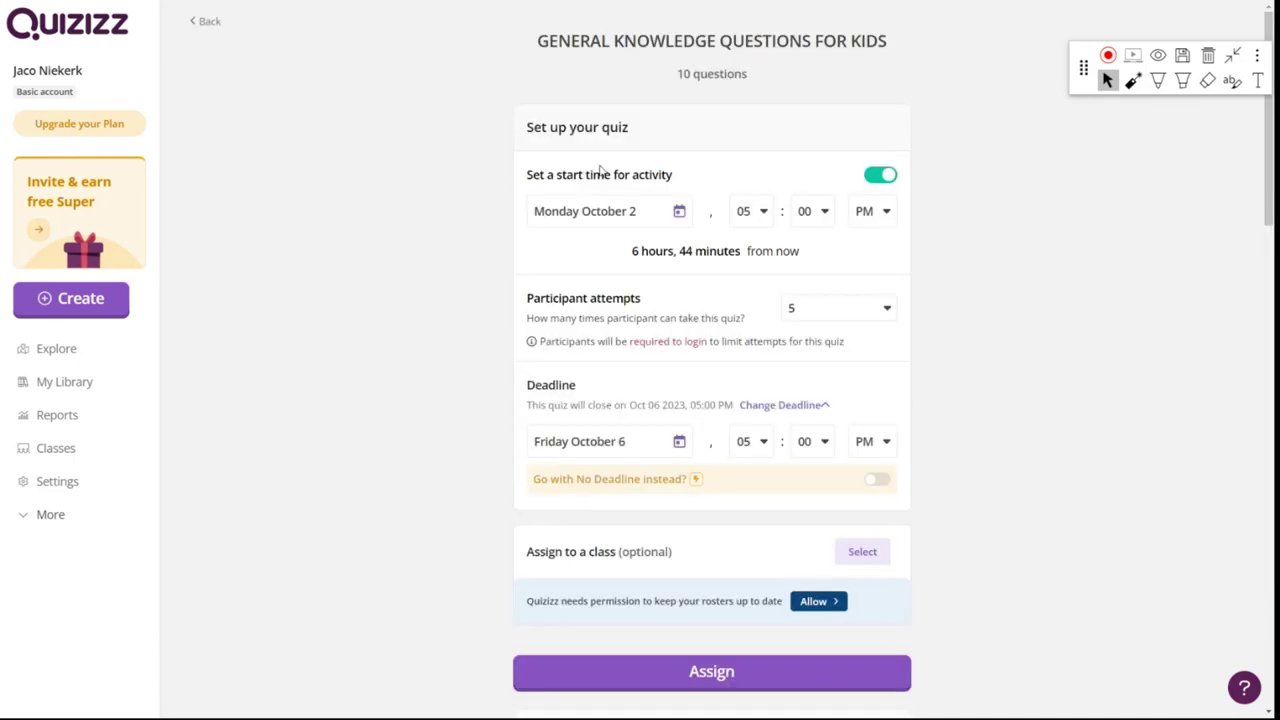
# Step: Assign the scheduled quiz and agree to leave the setup page
pyautogui.scroll(-2, 377, 326)
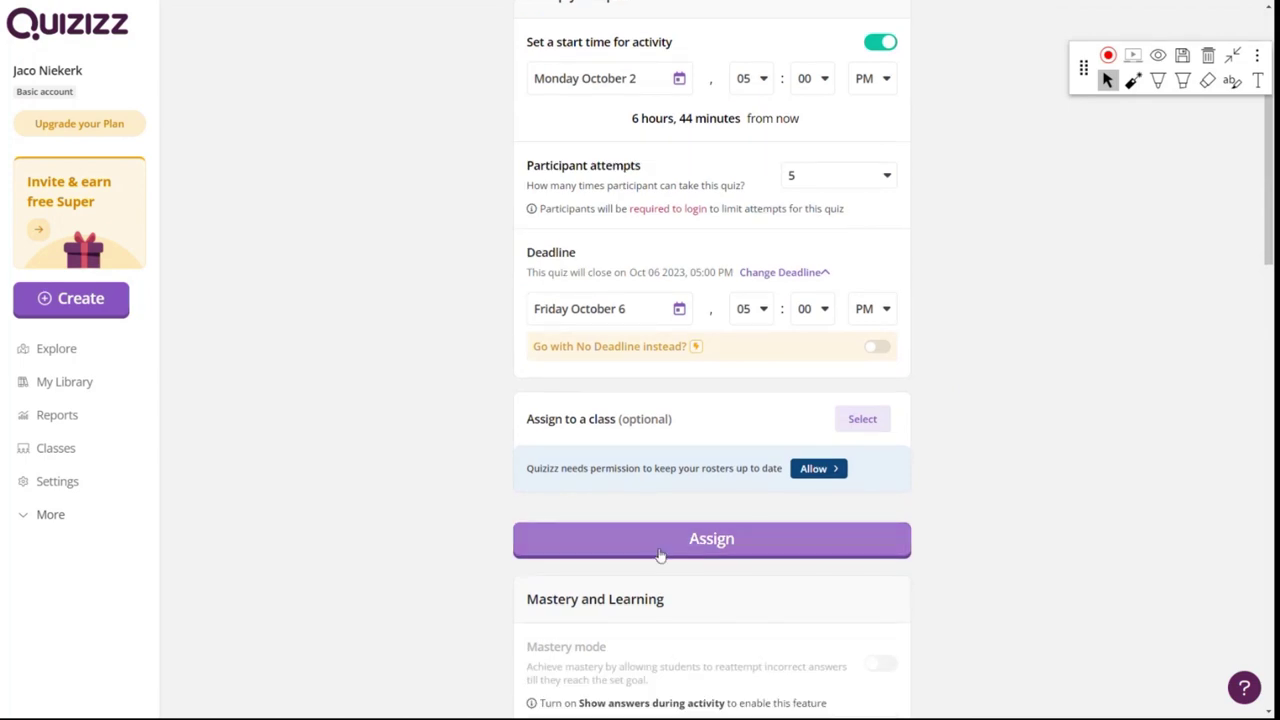
pyautogui.click(714, 541)
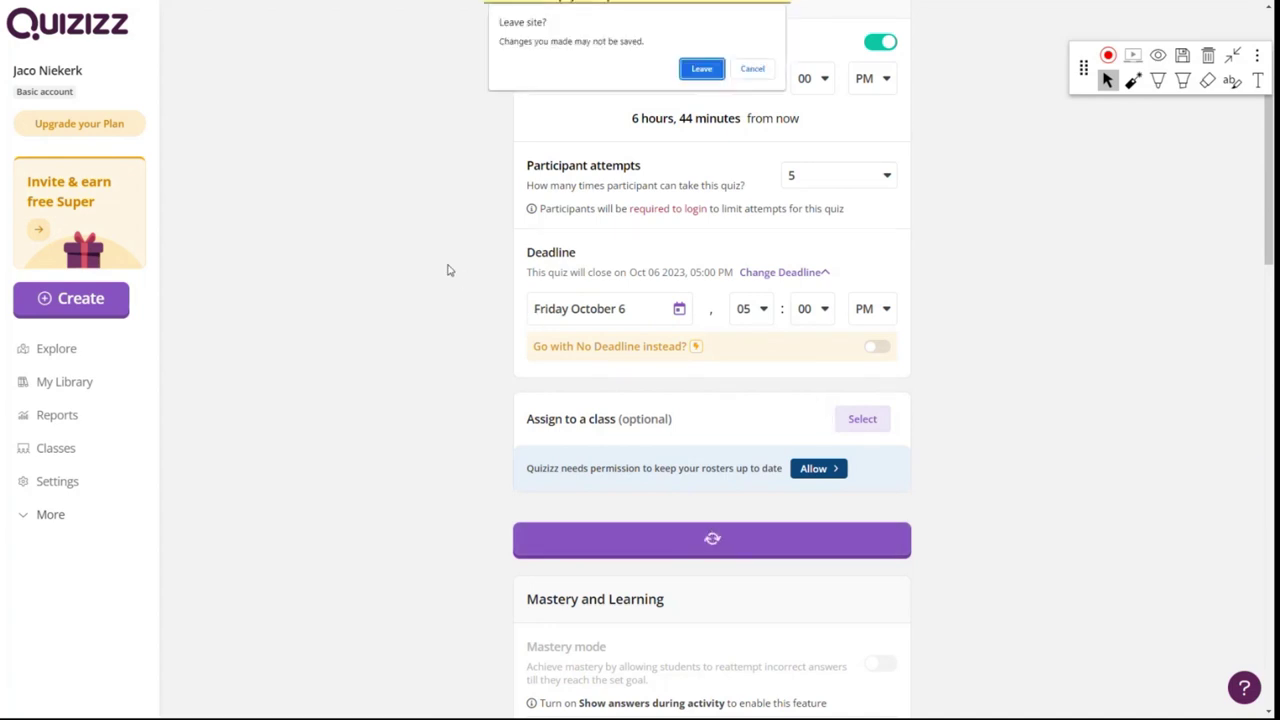
pyautogui.click(703, 68)
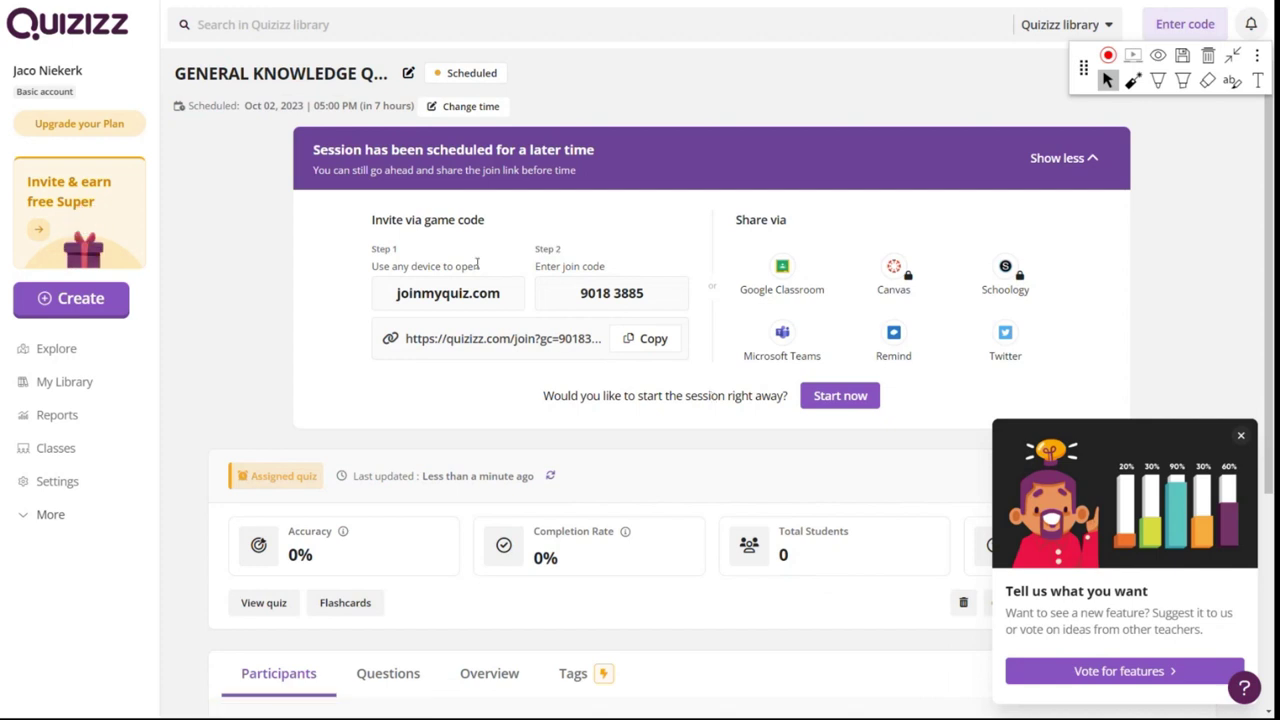
# Step: Copy the scheduled session's join link and open it in a new browser tab
pyautogui.click(652, 339)
pyautogui.click(652, 343)
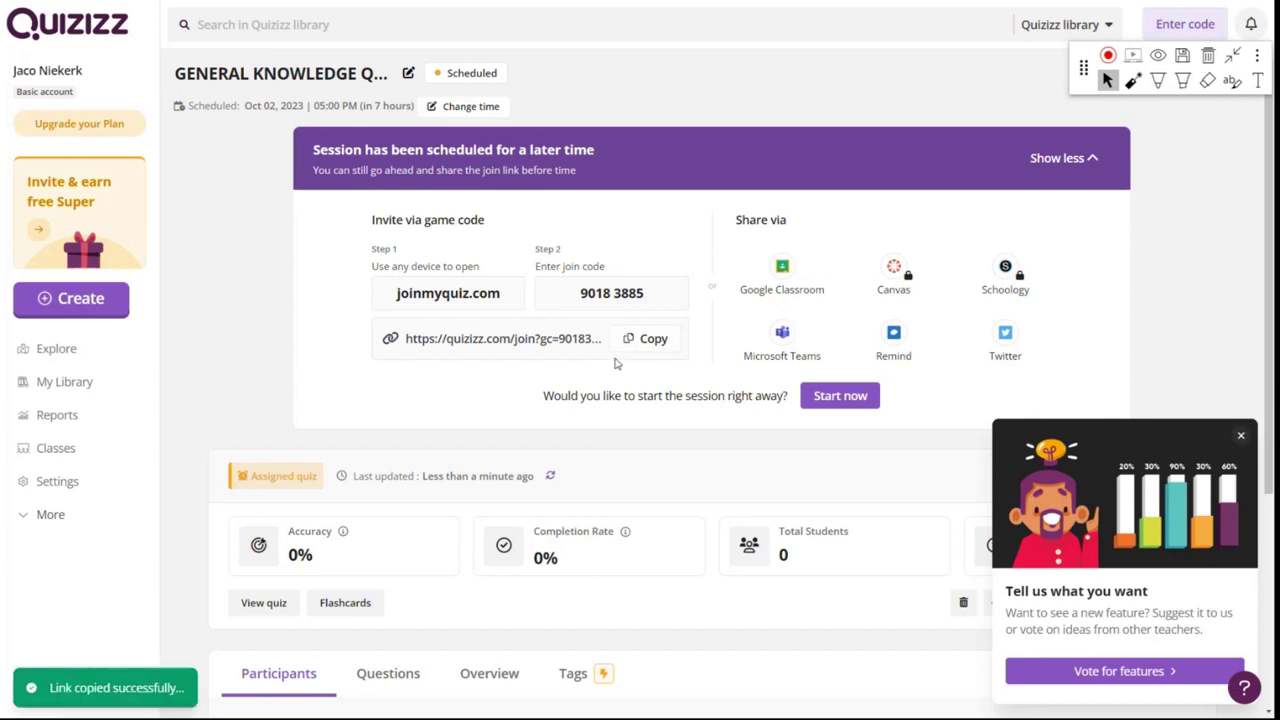
pyautogui.hotkey('ctrl', 't')
pyautogui.hotkey('ctrl', 'v')
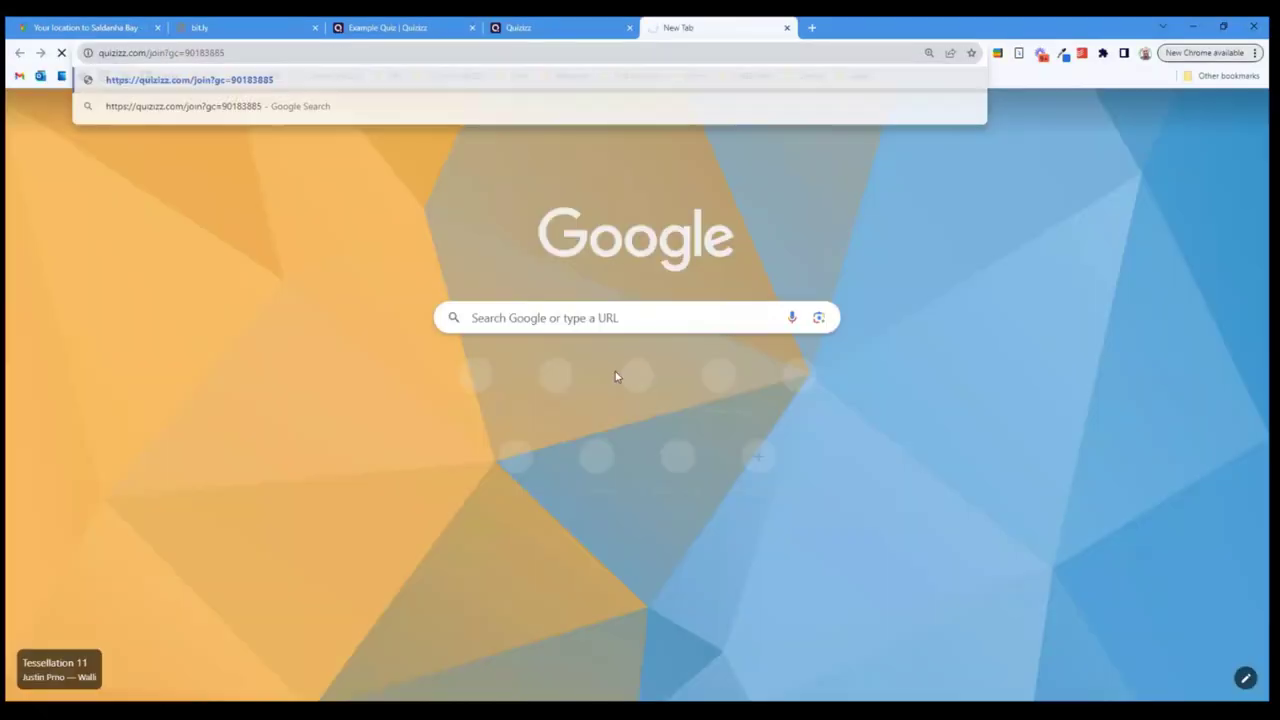
pyautogui.press('Return')
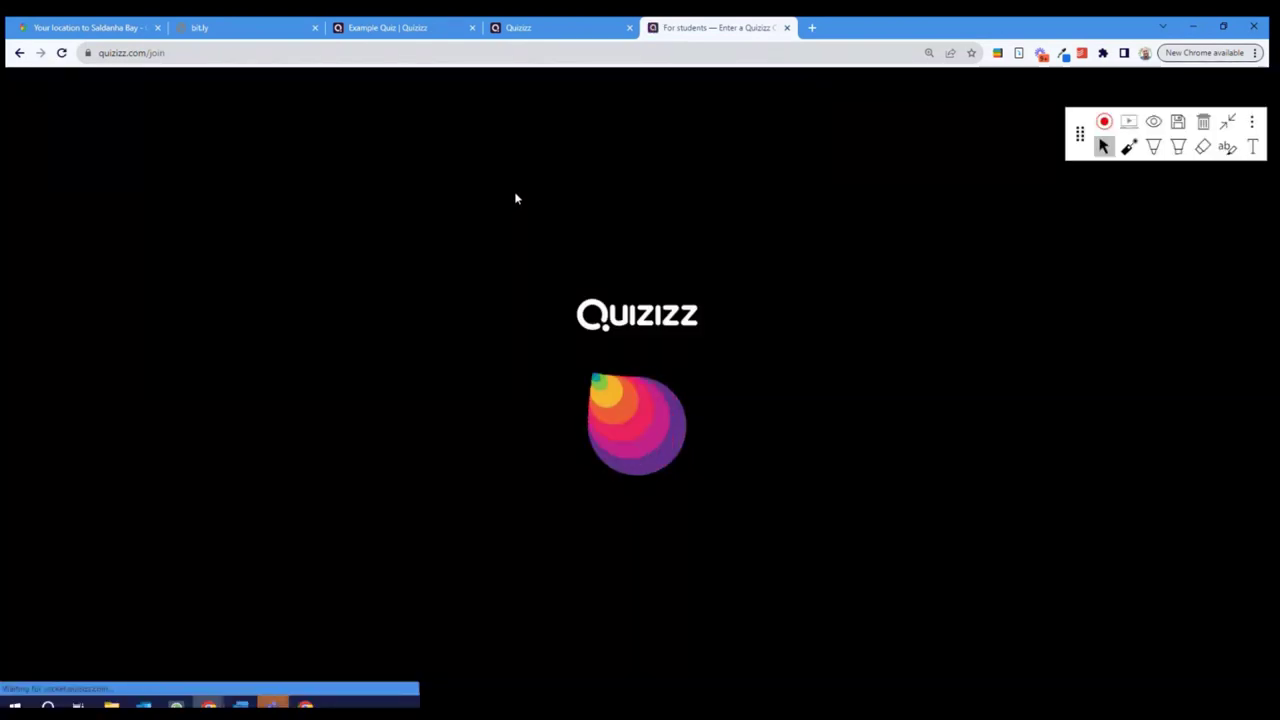
# Step: Highlight the student-side notice about the session's start time and close the join tab
pyautogui.moveTo(628, 349)
pyautogui.mouseDown()
pyautogui.moveTo(773, 378)
pyautogui.moveTo(846, 438)
pyautogui.moveTo(640, 331)
pyautogui.moveTo(166, 309)
pyautogui.moveTo(672, 345)
pyautogui.moveTo(651, 345)
pyautogui.mouseUp()
pyautogui.click(846, 438)
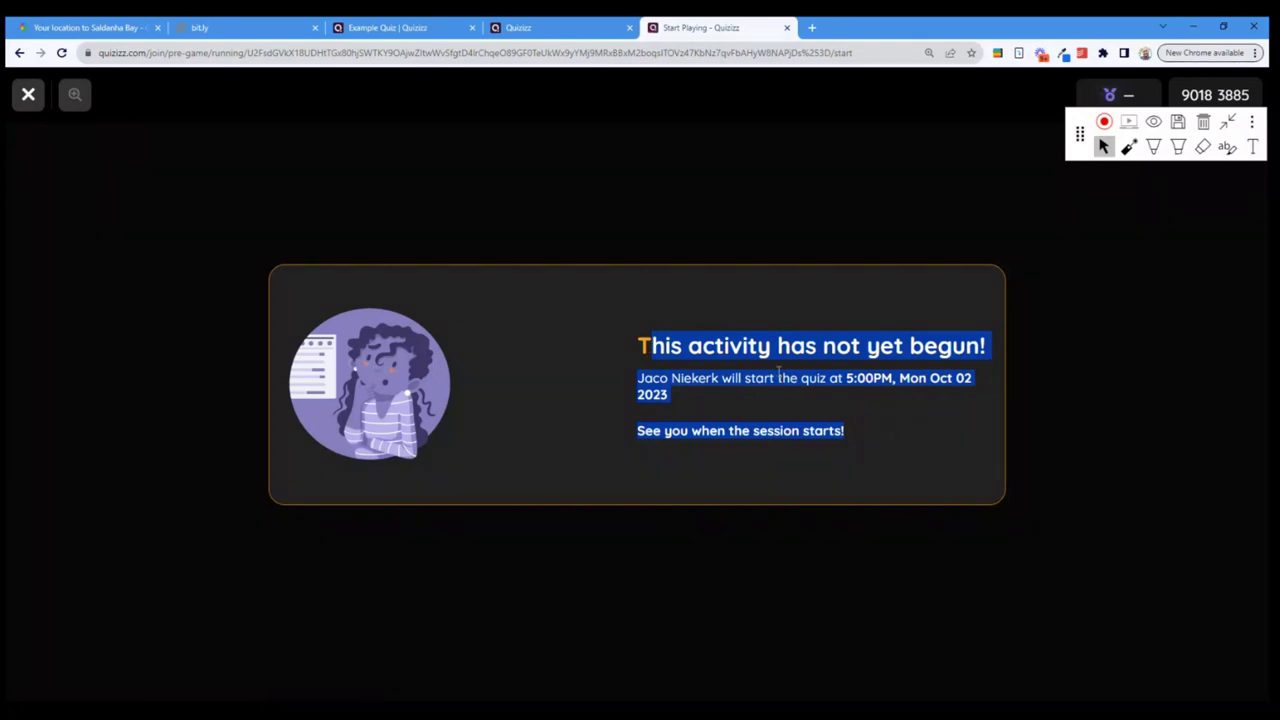
pyautogui.click(787, 28)
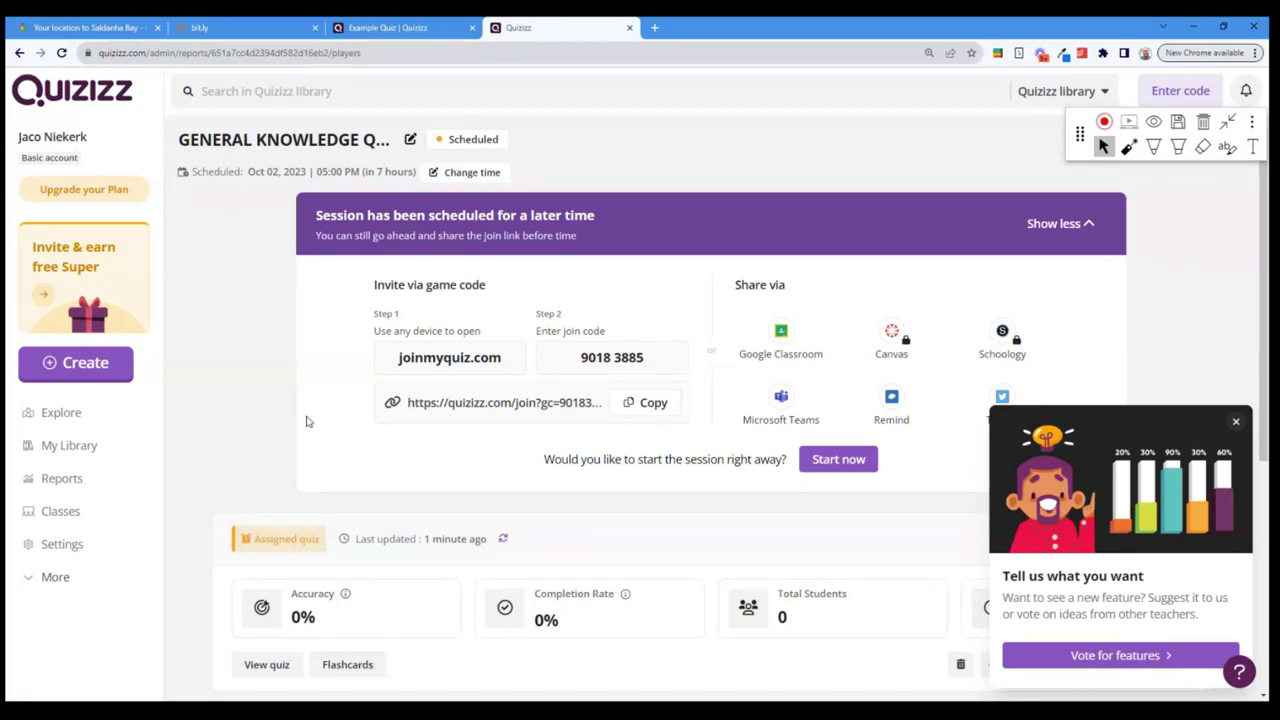
# Step: Draw a red freehand stroke with the pen tool leading towards the Classes and Settings entries
pyautogui.scroll(-1, 308, 421)
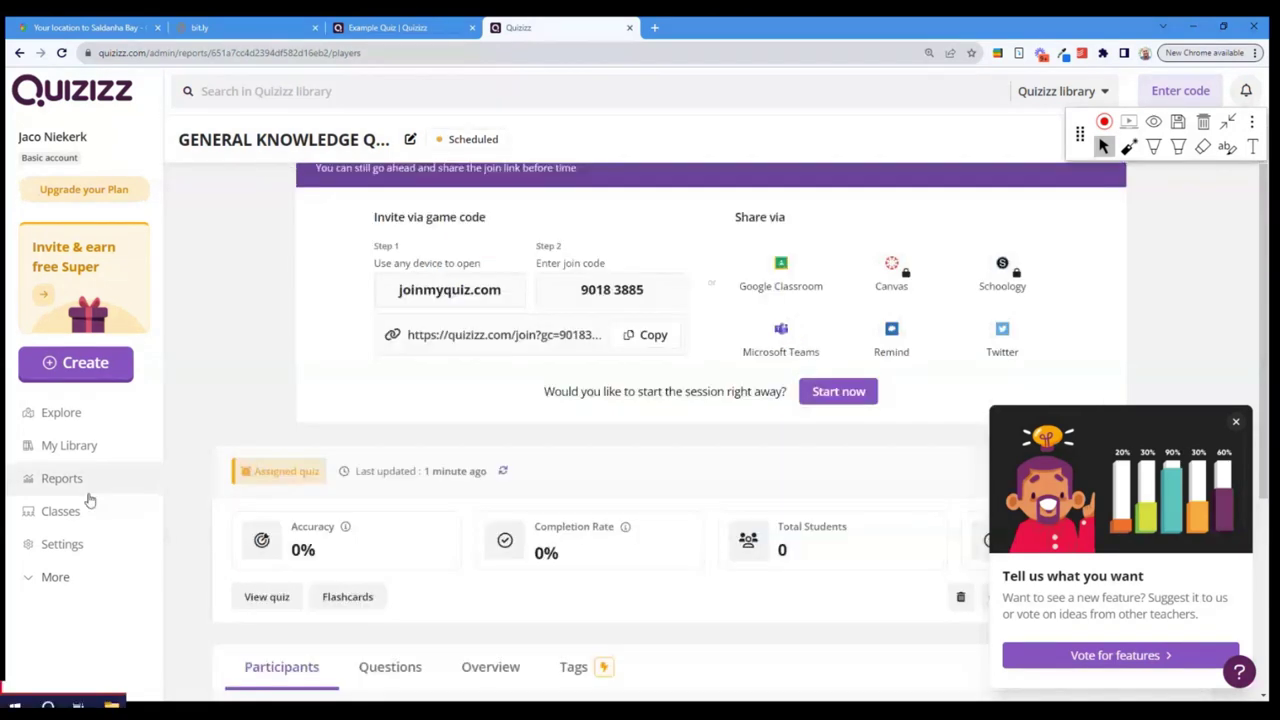
pyautogui.click(1153, 147)
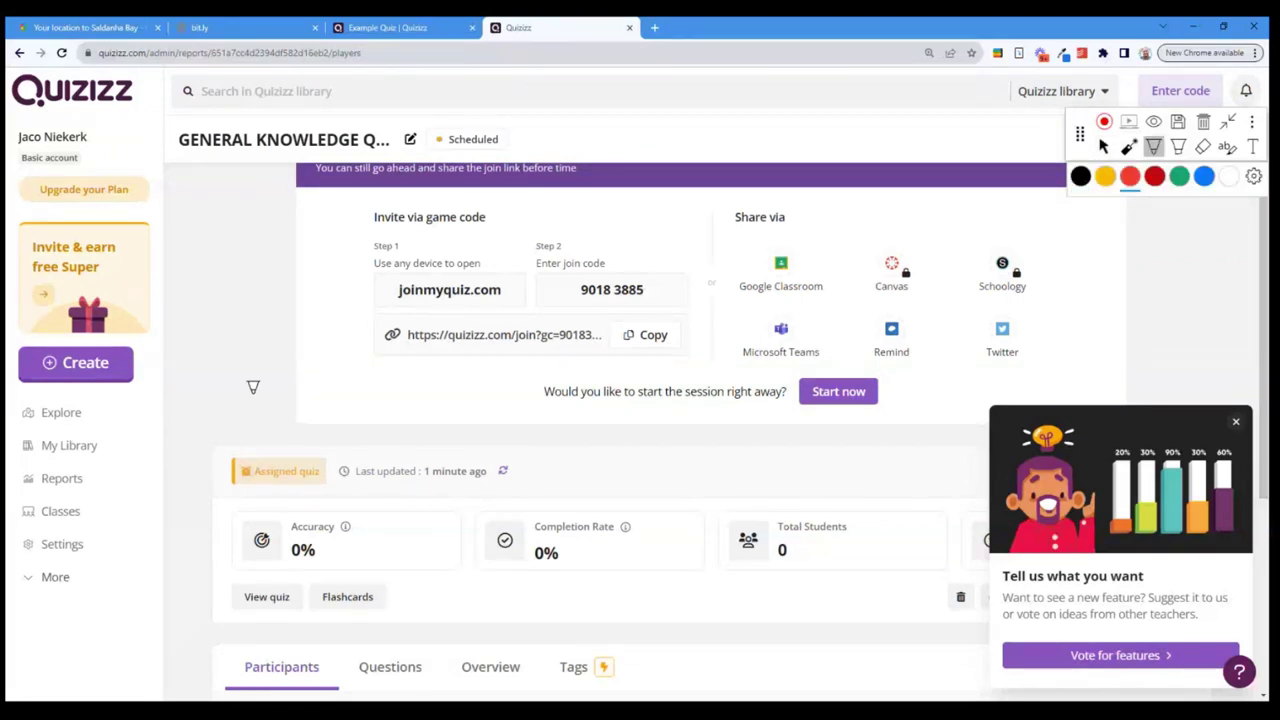
pyautogui.press('Escape')
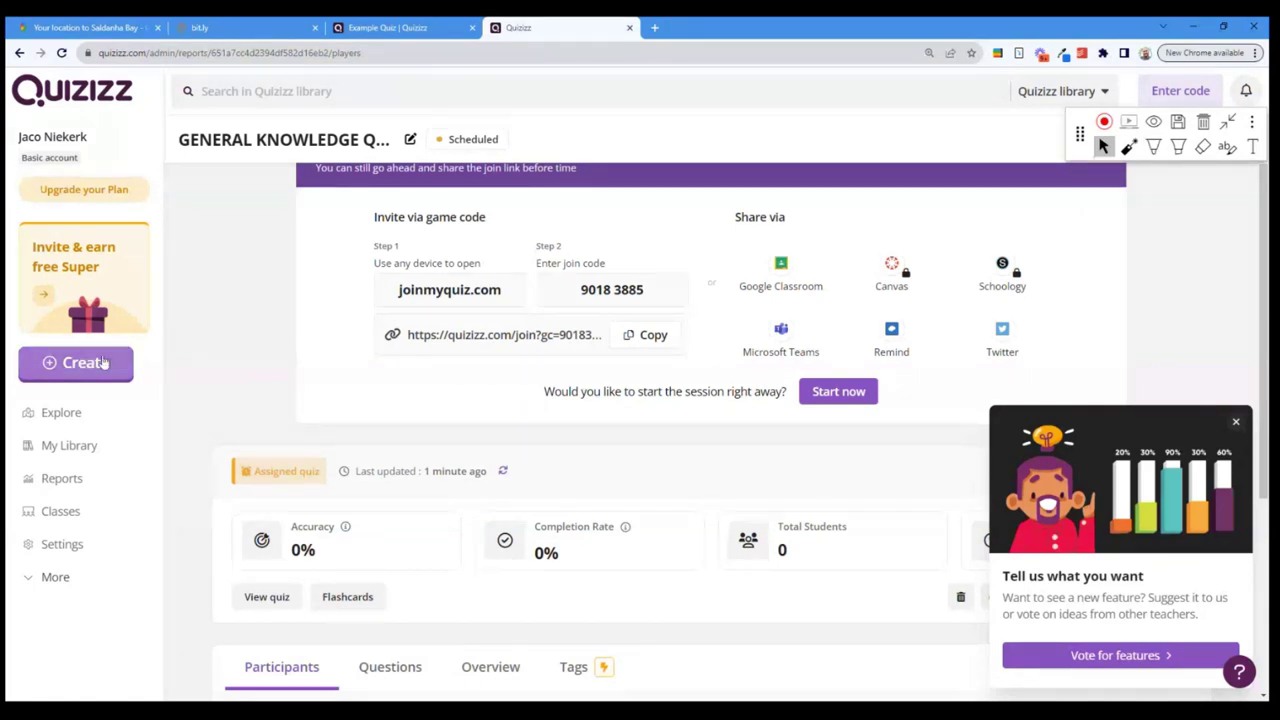
pyautogui.click(1154, 147)
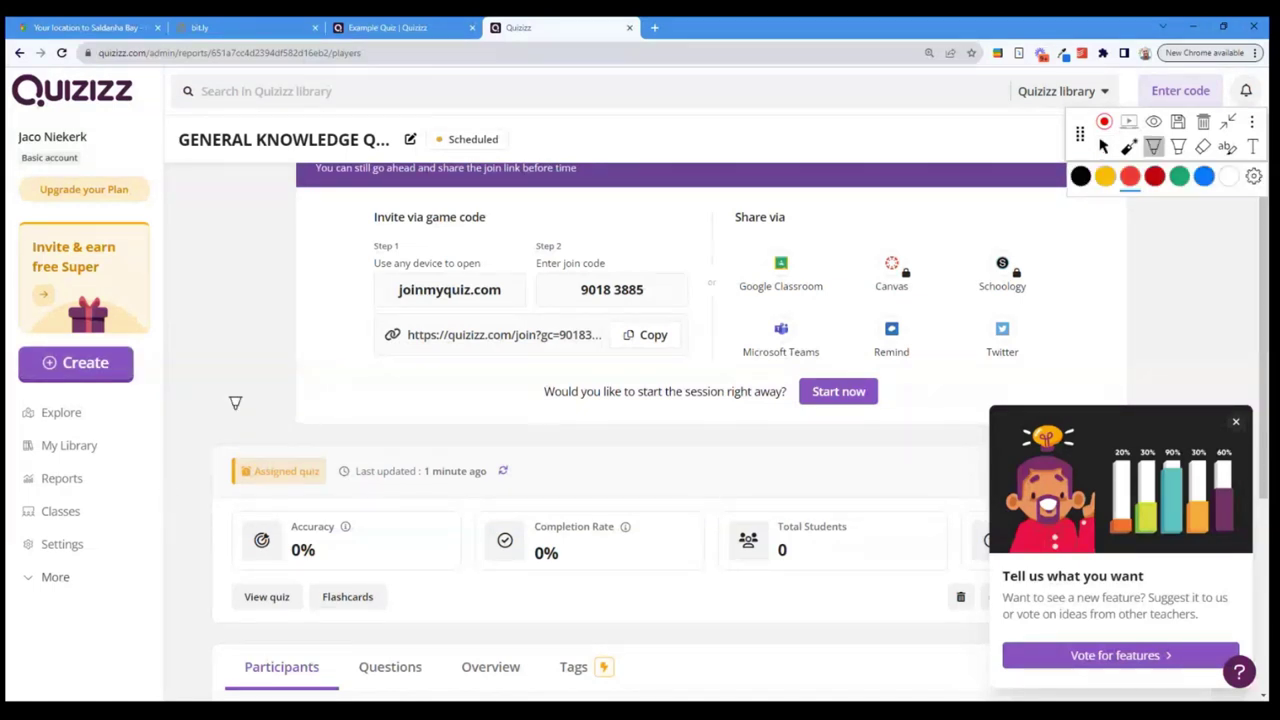
pyautogui.moveTo(250, 403); pyautogui.dragTo(165, 548)
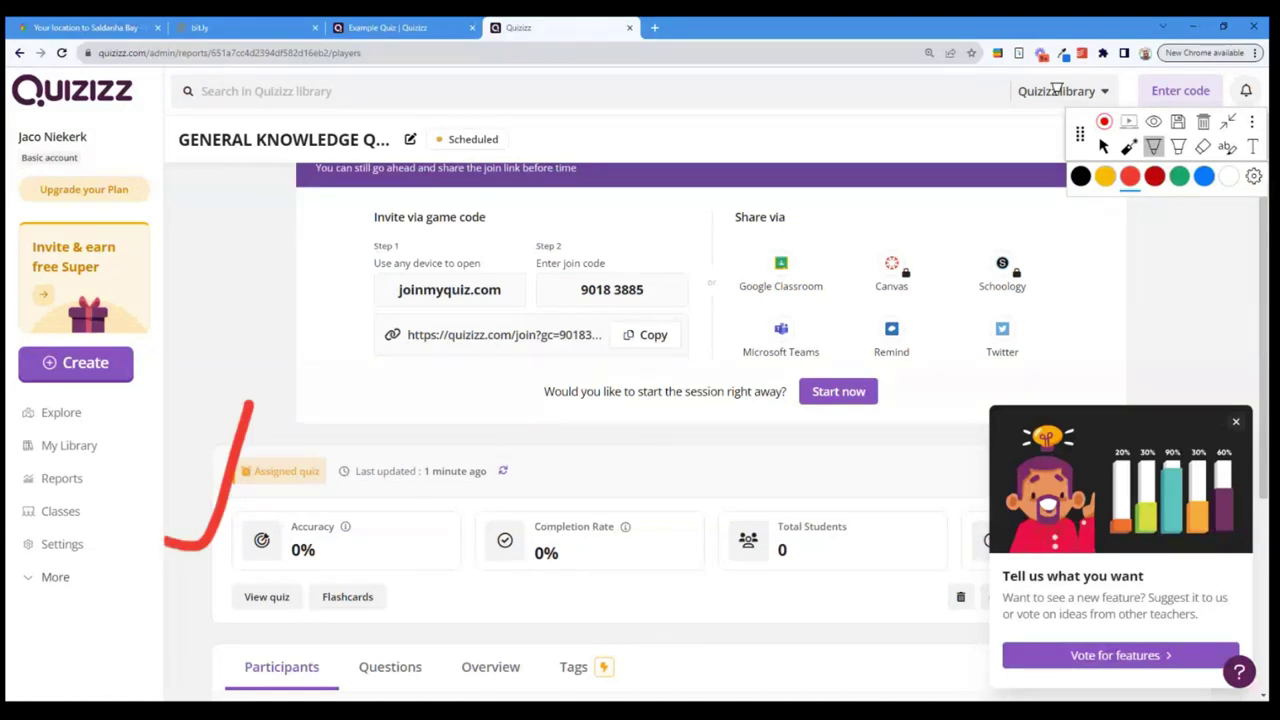
# Step: Leave the pen tool, open the Classes page and clear the red stroke
pyautogui.click(1103, 146)
pyautogui.click(62, 511)
pyautogui.click(1203, 122)
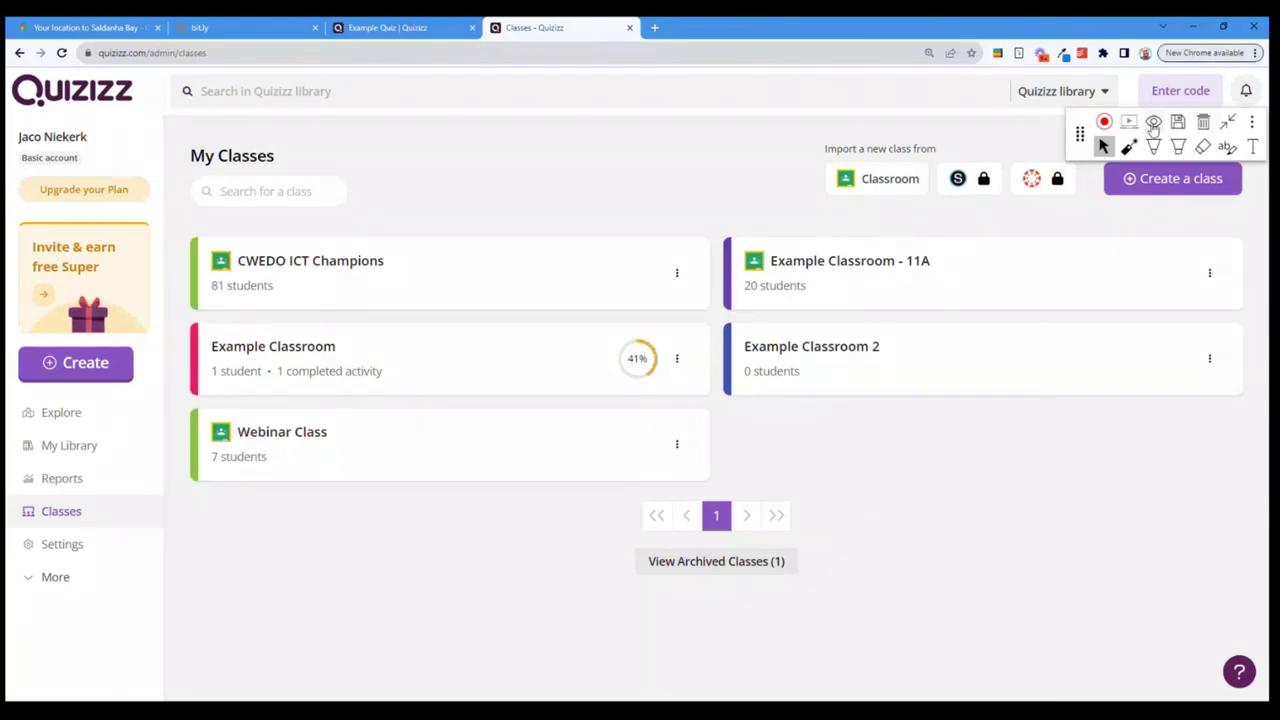
# Step: Move the annotation toolbar clear of Create a class, draw a black rectangle around the Google Classroom import option and leave the pen tool
pyautogui.moveTo(1080, 136); pyautogui.dragTo(1106, 70)
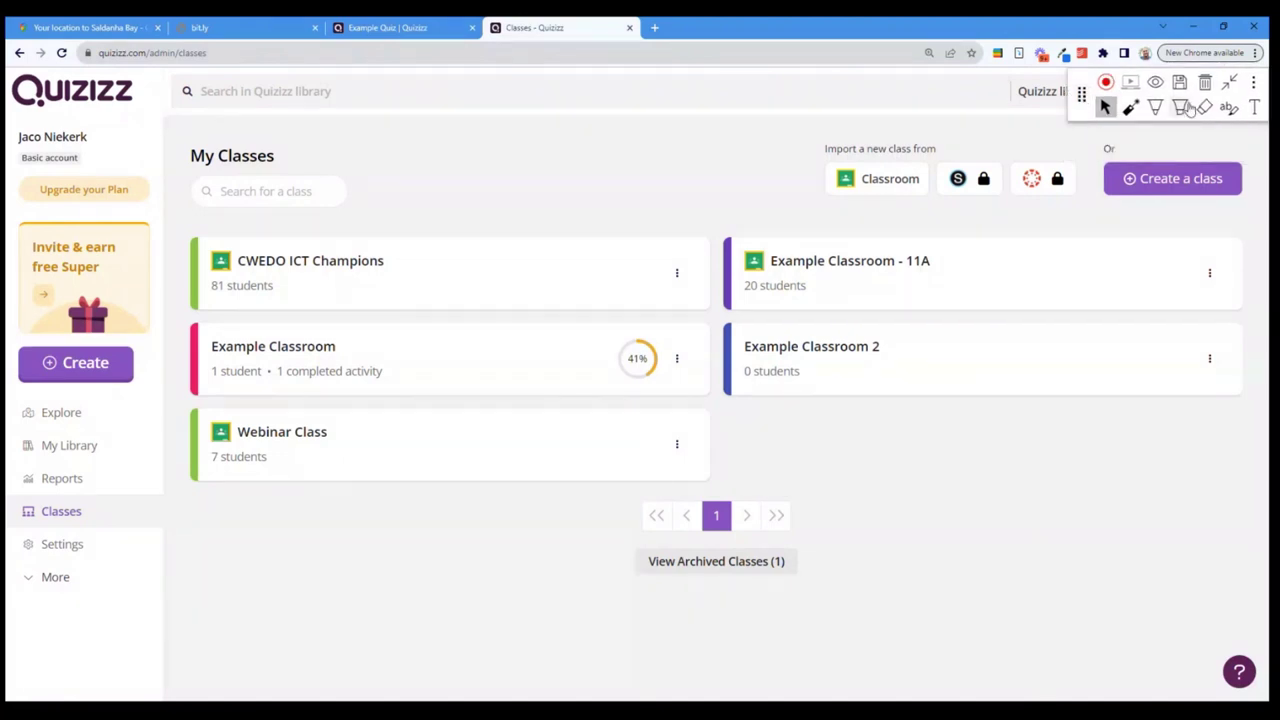
pyautogui.click(1155, 108)
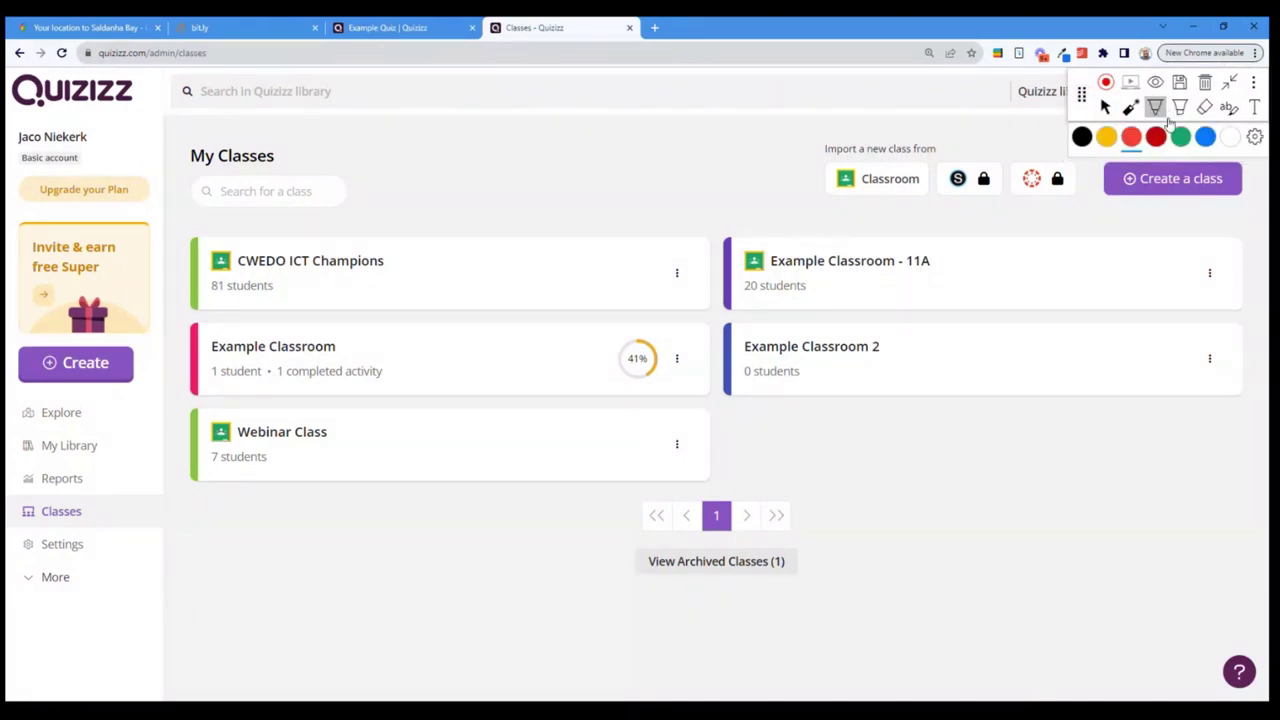
pyautogui.click(1081, 137)
pyautogui.moveTo(806, 130)
pyautogui.mouseDown()
pyautogui.moveTo(926, 130)
pyautogui.moveTo(942, 210)
pyautogui.moveTo(800, 136)
pyautogui.mouseUp()
pyautogui.click(1105, 107)
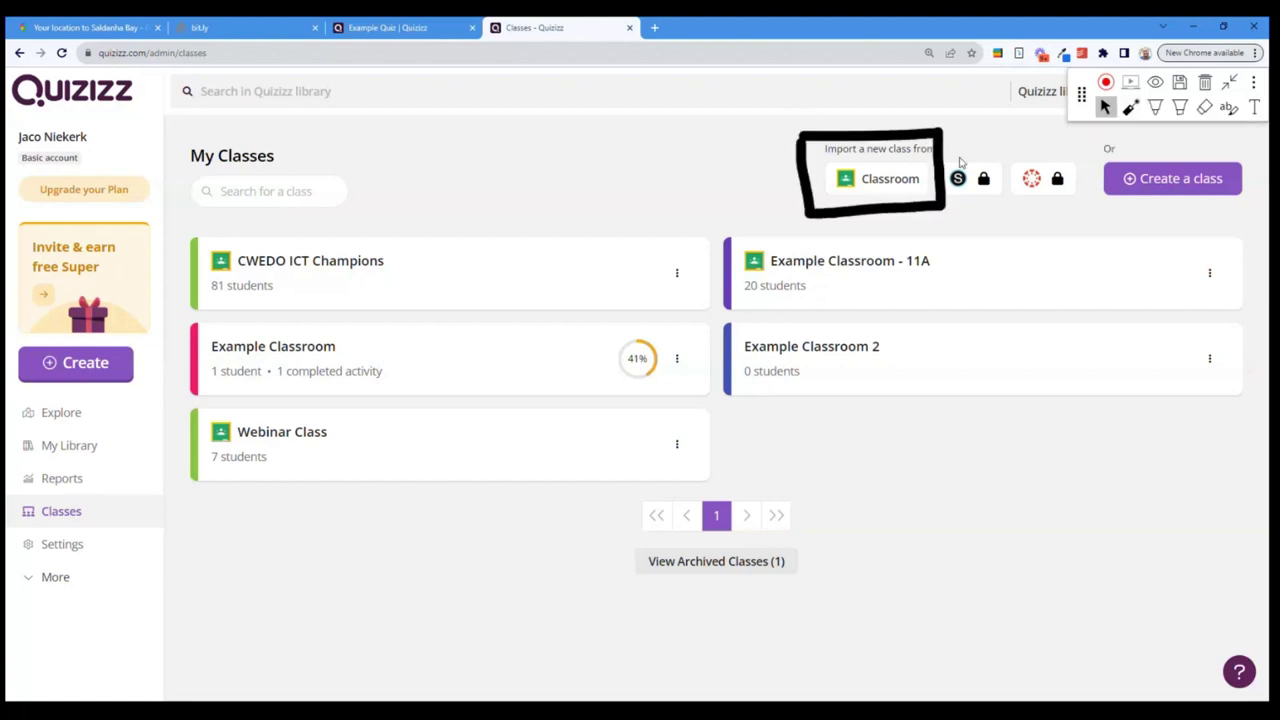
# Step: Start a class import from Google Classroom, choose the Google account and grant Quizizz the requested access
pyautogui.click(868, 182)
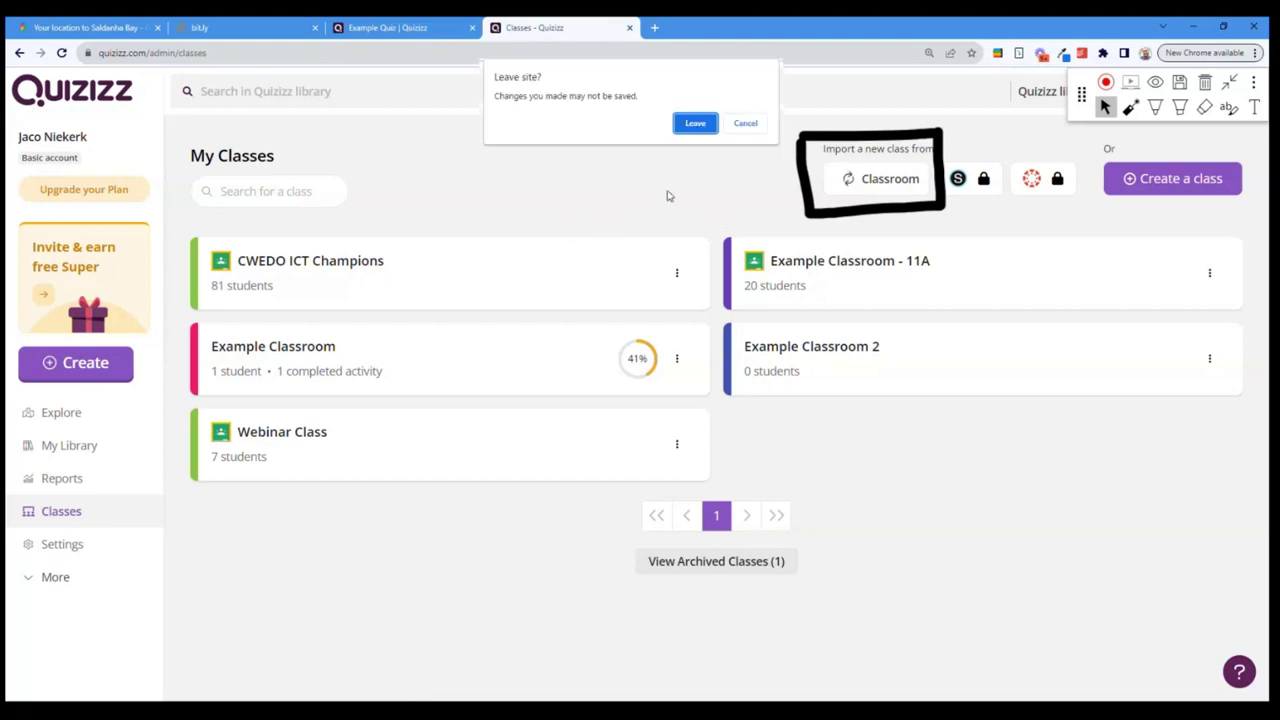
pyautogui.click(745, 123)
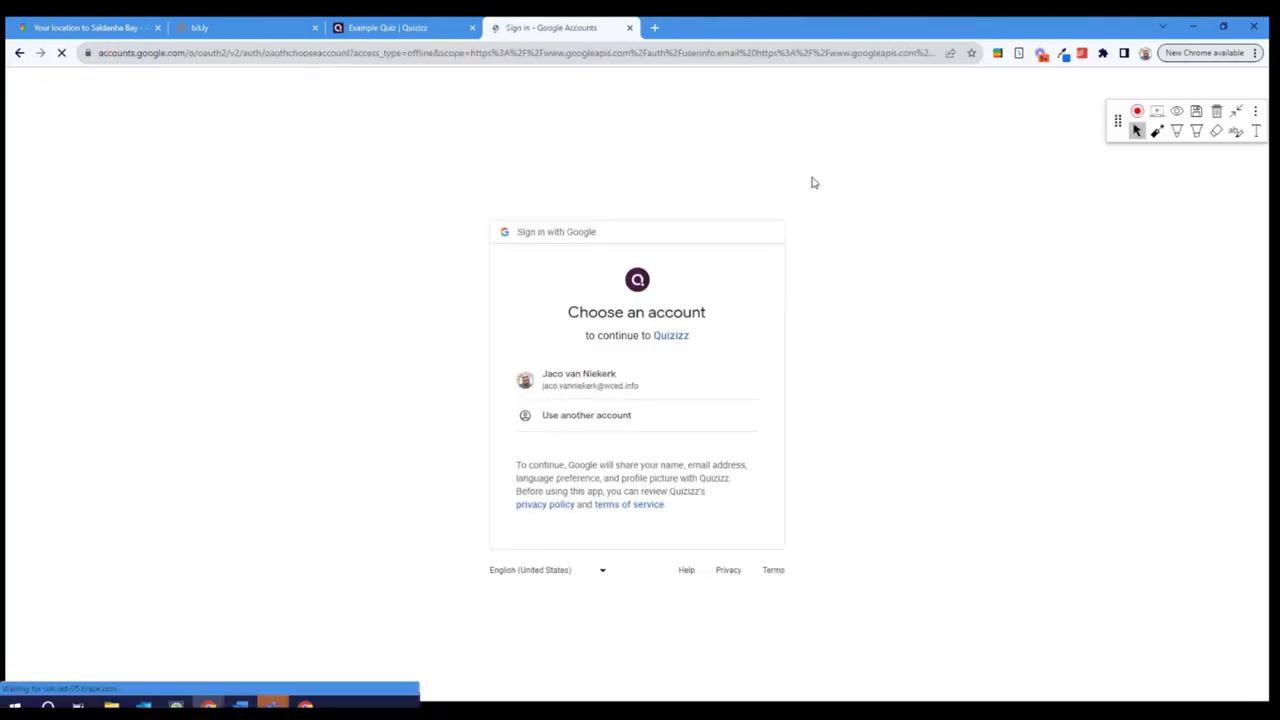
pyautogui.click(632, 384)
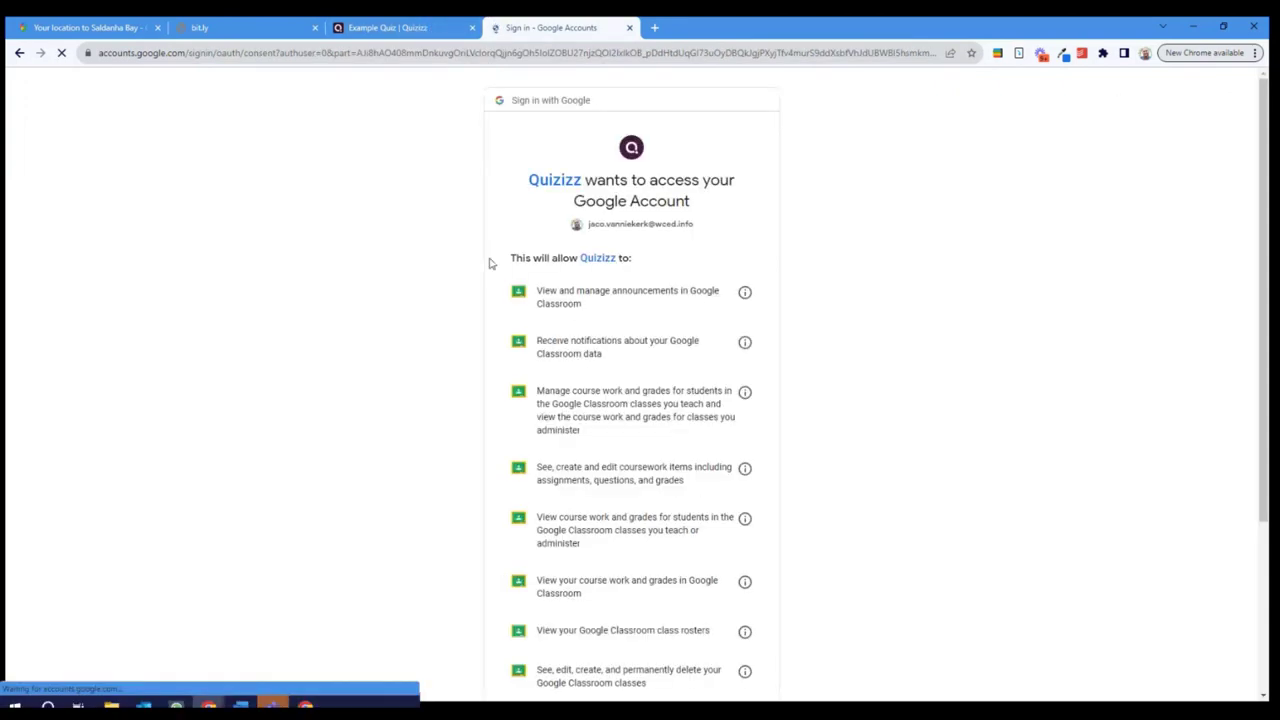
pyautogui.scroll(-3, 759, 476)
pyautogui.click(705, 610)
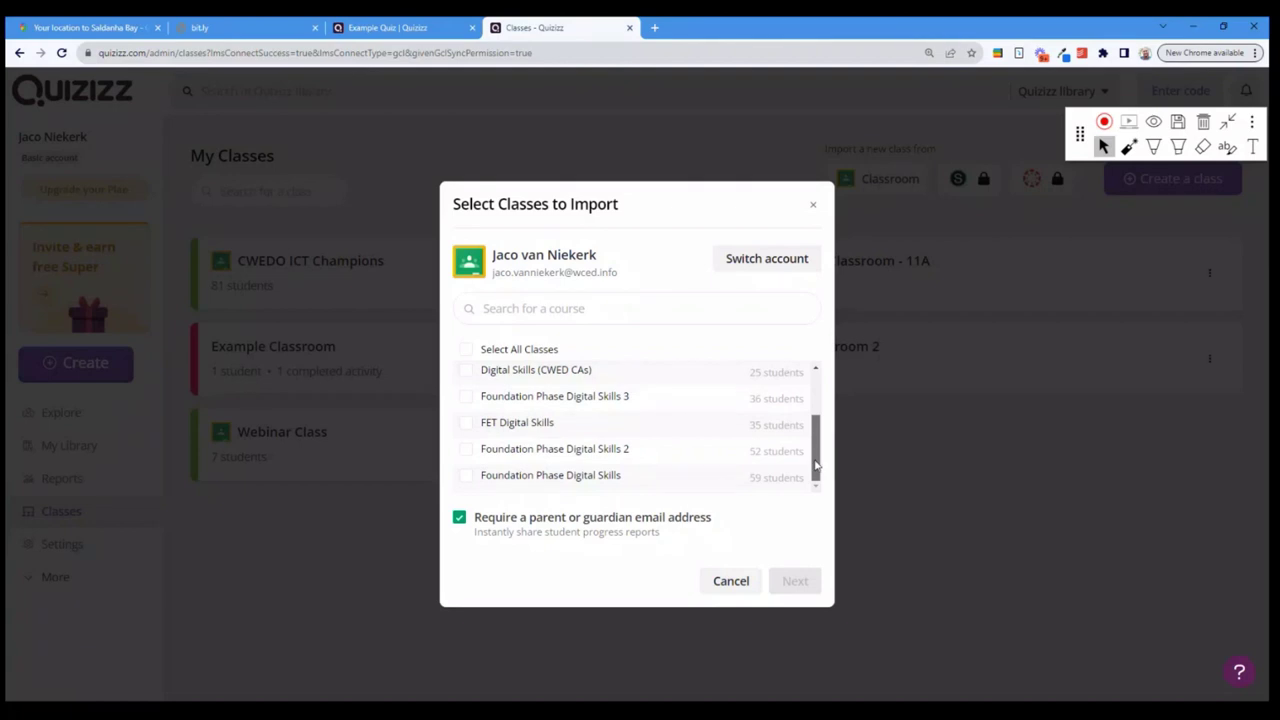
# Step: Look through the importable classes, draw a blue box around the parent or guardian email requirement and leave the pen tool
pyautogui.moveTo(826, 451); pyautogui.dragTo(837, 383)
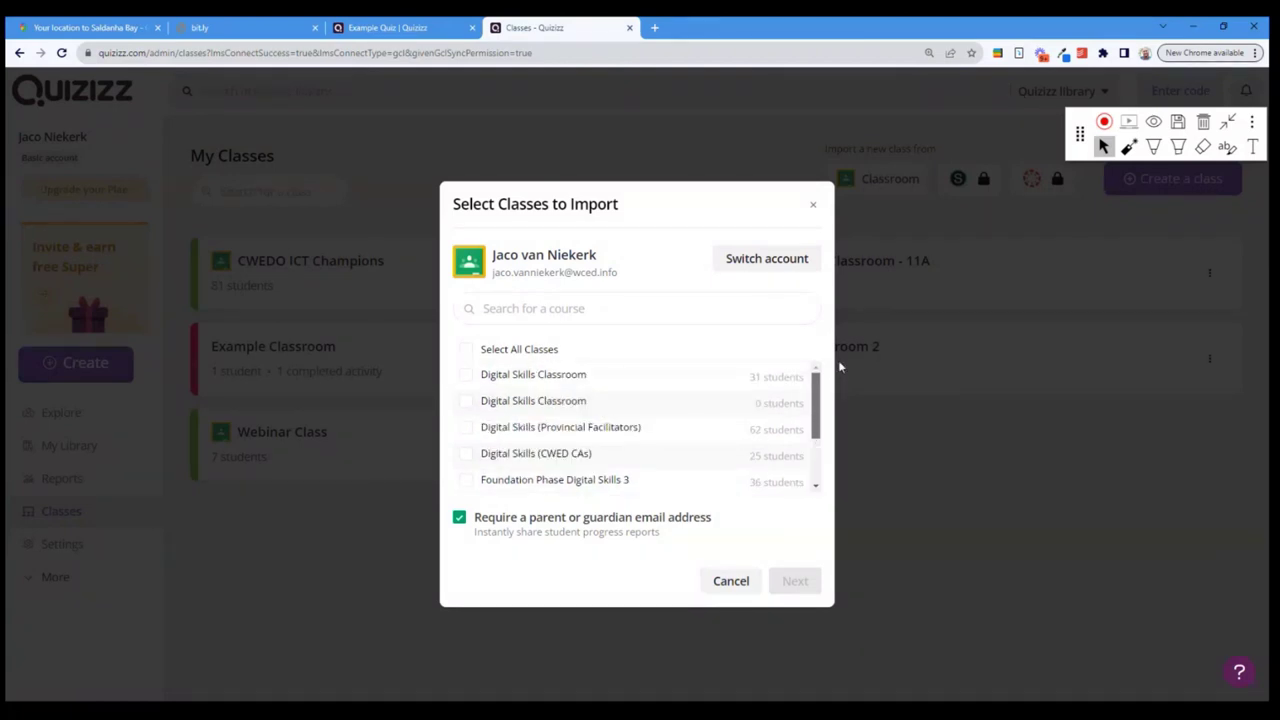
pyautogui.moveTo(840, 368); pyautogui.dragTo(830, 451)
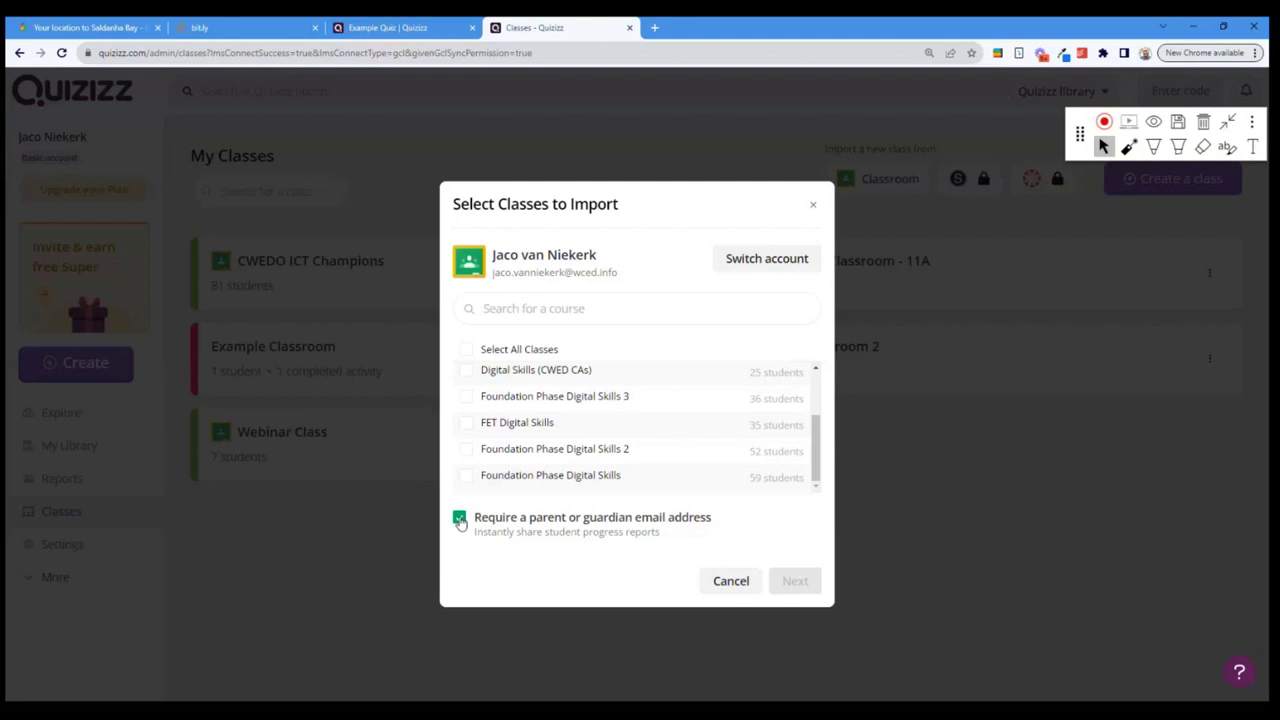
pyautogui.click(1153, 147)
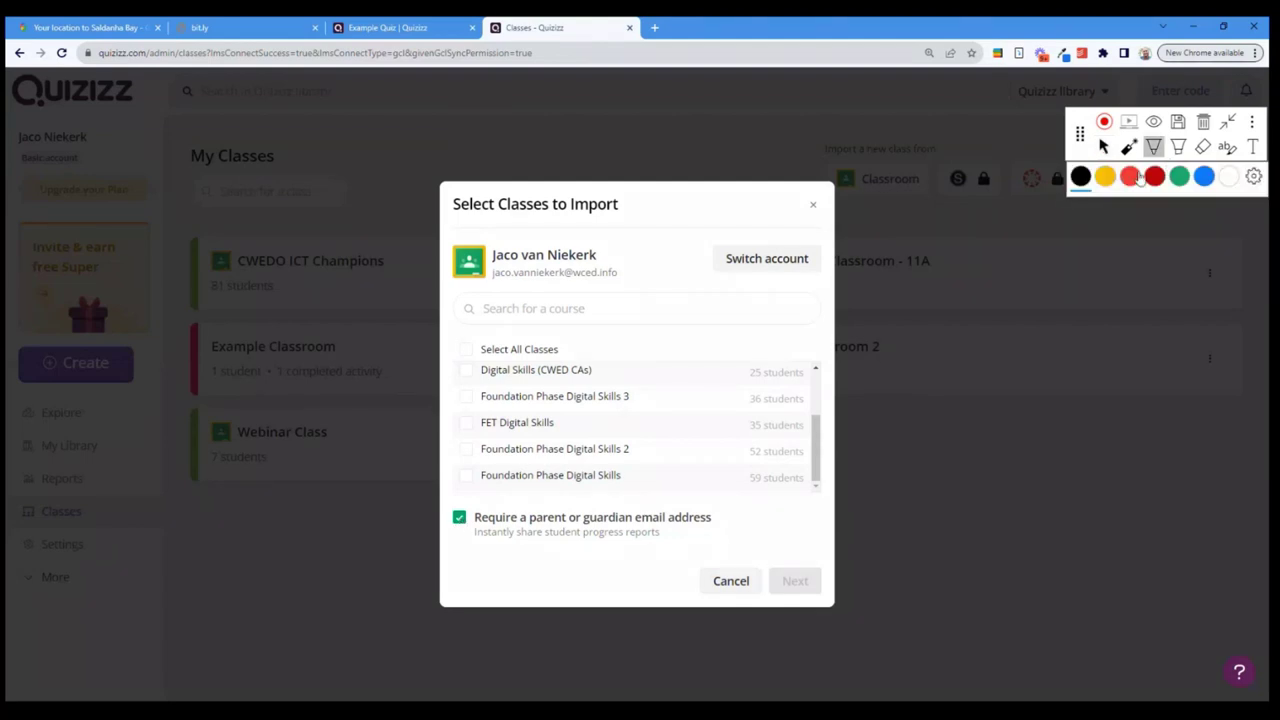
pyautogui.click(1204, 177)
pyautogui.moveTo(443, 484)
pyautogui.mouseDown()
pyautogui.moveTo(726, 482)
pyautogui.moveTo(743, 494)
pyautogui.moveTo(745, 545)
pyautogui.moveTo(457, 555)
pyautogui.moveTo(443, 548)
pyautogui.moveTo(440, 496)
pyautogui.mouseUp()
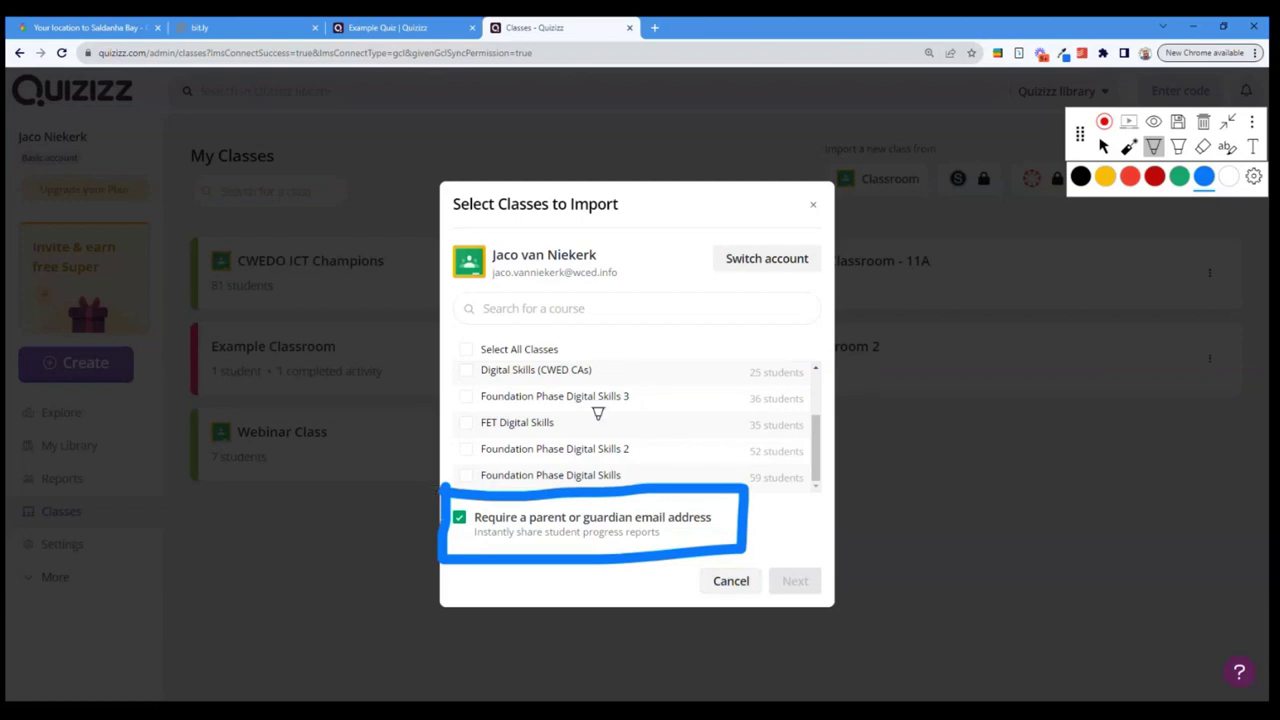
pyautogui.click(1104, 147)
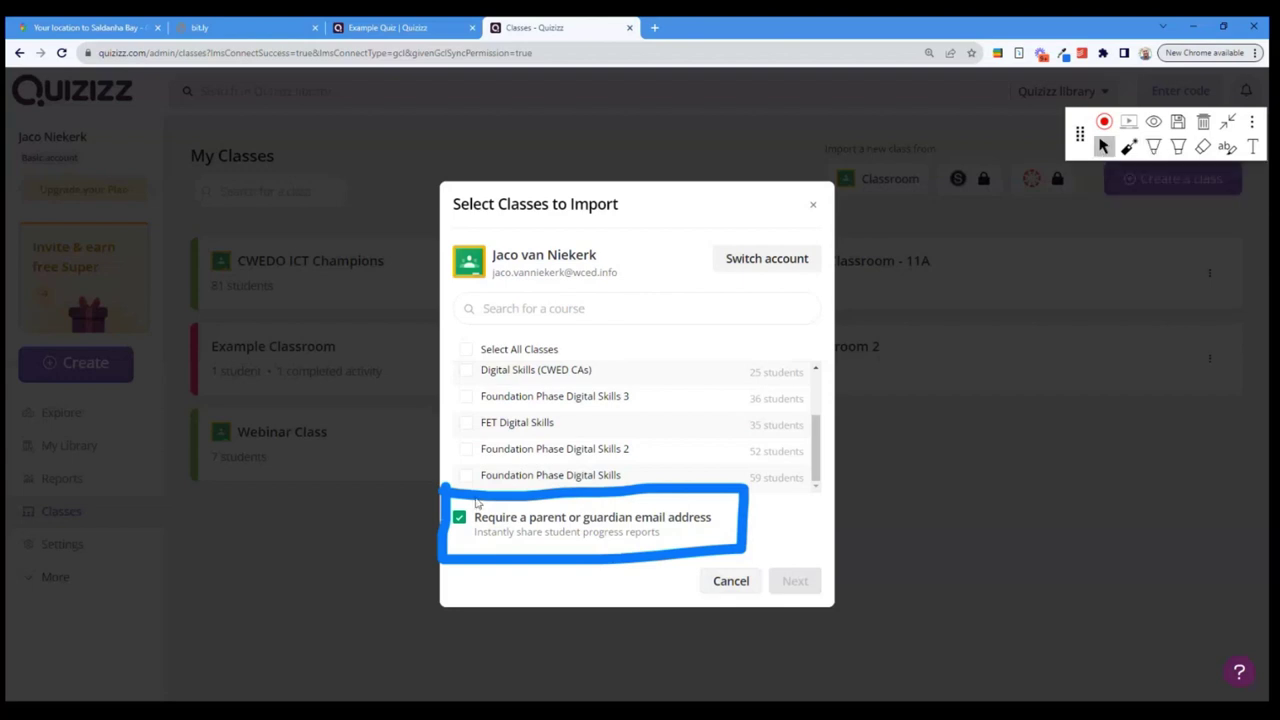
# Step: Toggle the parent or guardian email requirement, cancel the class import and clear the blue box
pyautogui.click(461, 520)
pyautogui.click(459, 517)
pyautogui.click(459, 518)
pyautogui.click(726, 592)
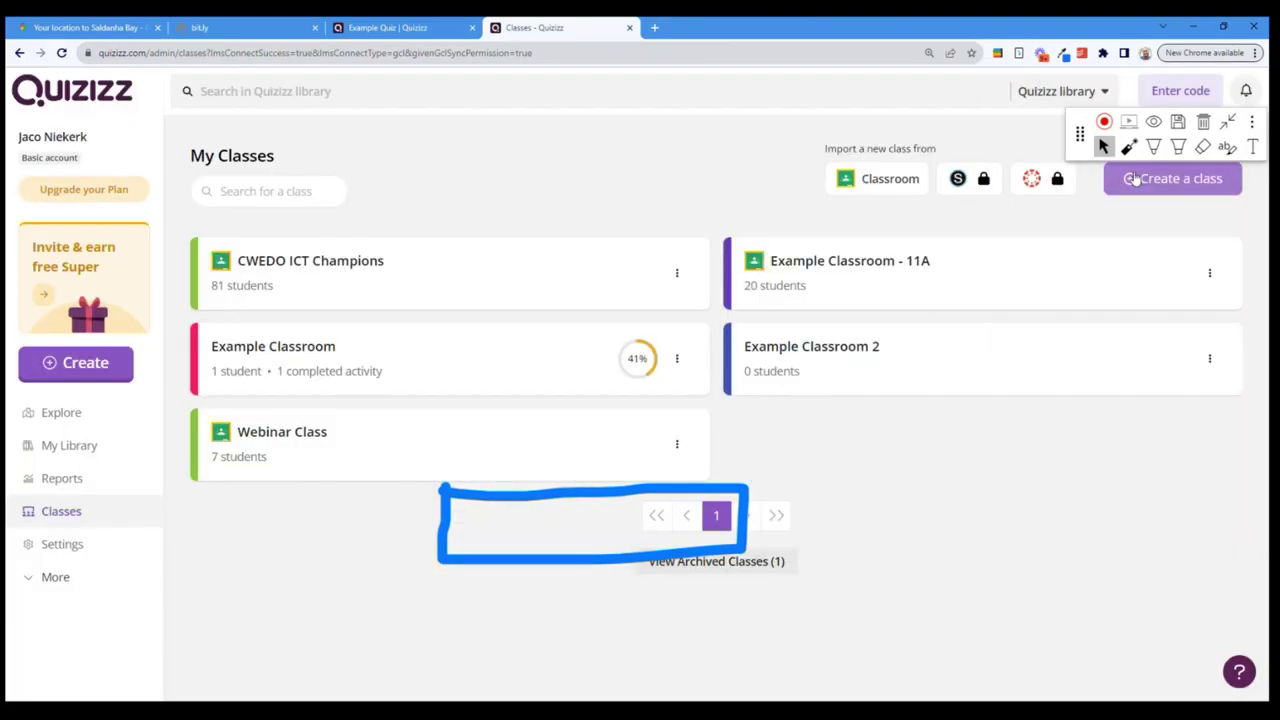
pyautogui.click(1205, 125)
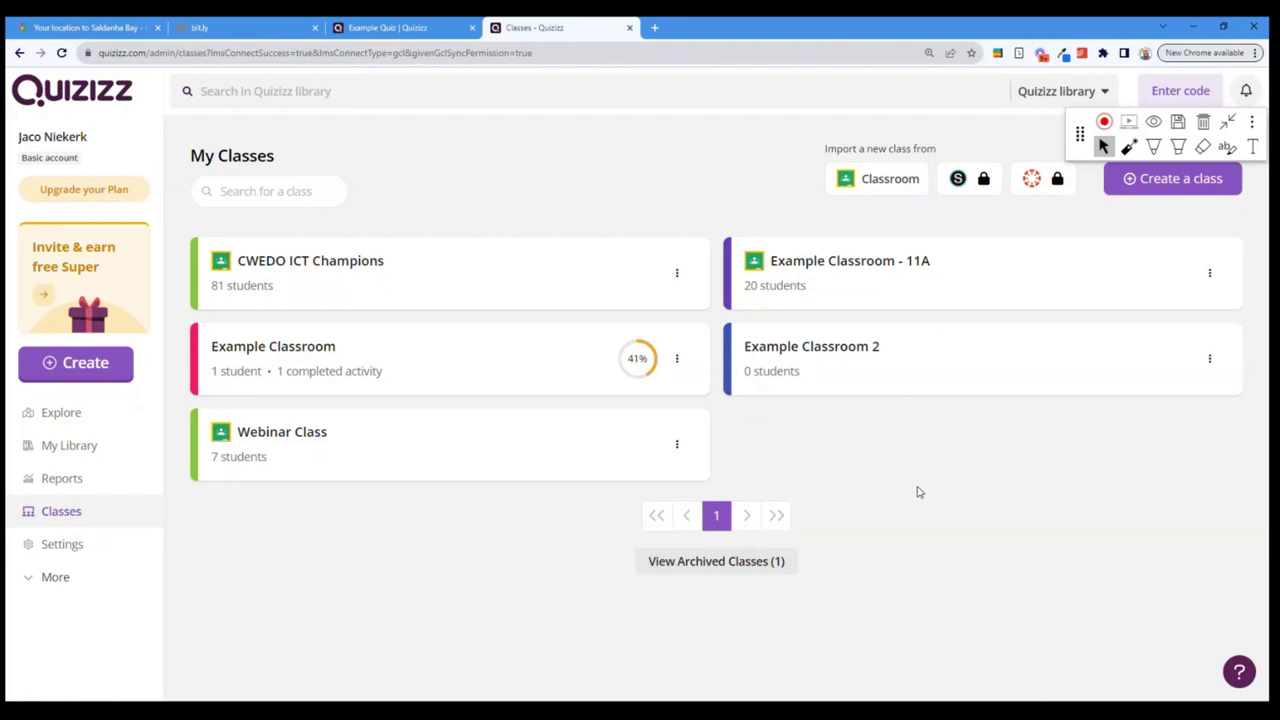
# Step: Create a class named "New Example Classroom" without requiring students to enter a guardian's email address
pyautogui.click(1160, 180)
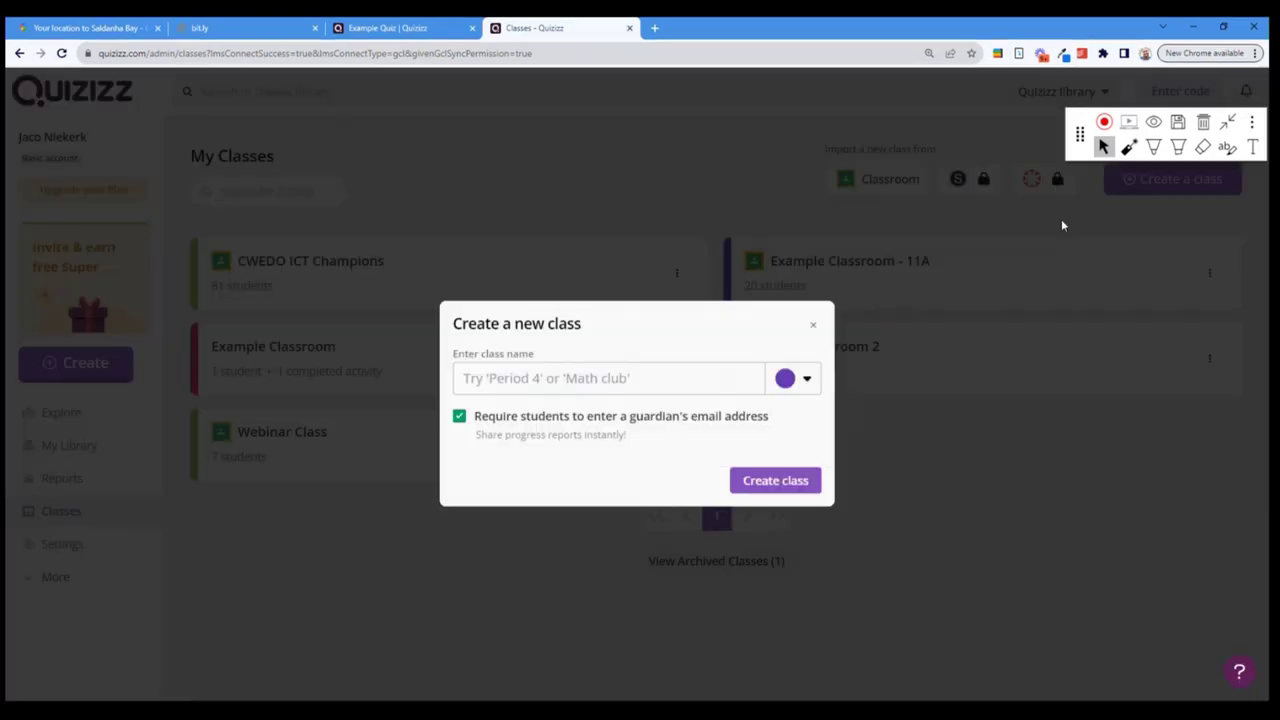
pyautogui.click(524, 368)
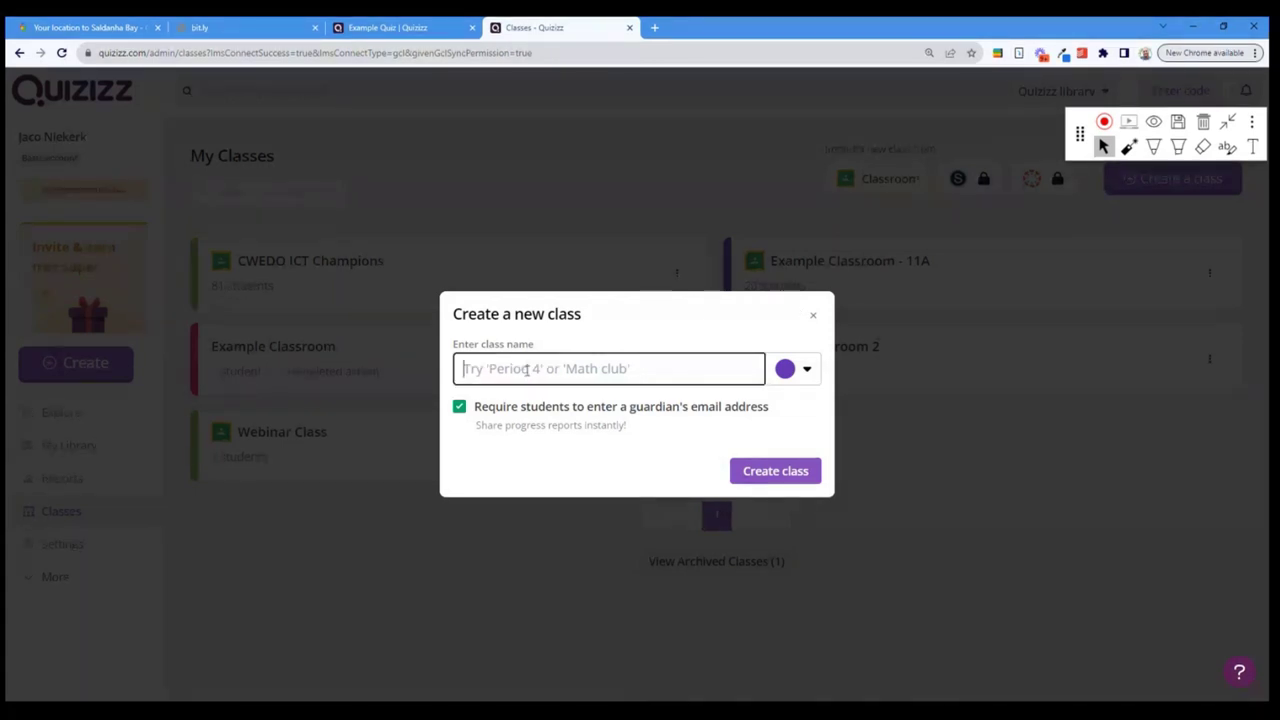
pyautogui.click(474, 412)
pyautogui.click(543, 364)
pyautogui.write('New Class')
pyautogui.press('BackSpace')
pyautogui.press('BackSpace')
pyautogui.press('BackSpace')
pyautogui.press('BackSpace')
pyautogui.press('BackSpace')
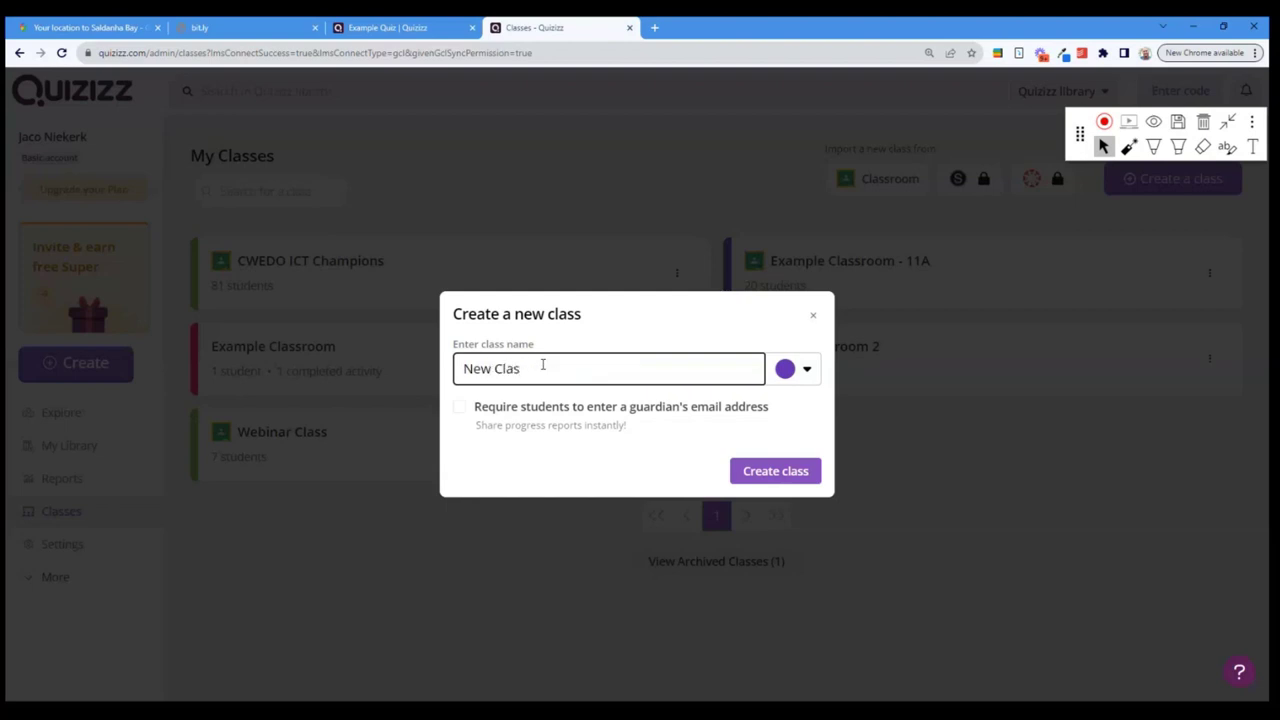
pyautogui.write('Example Classroom')
pyautogui.click(778, 472)
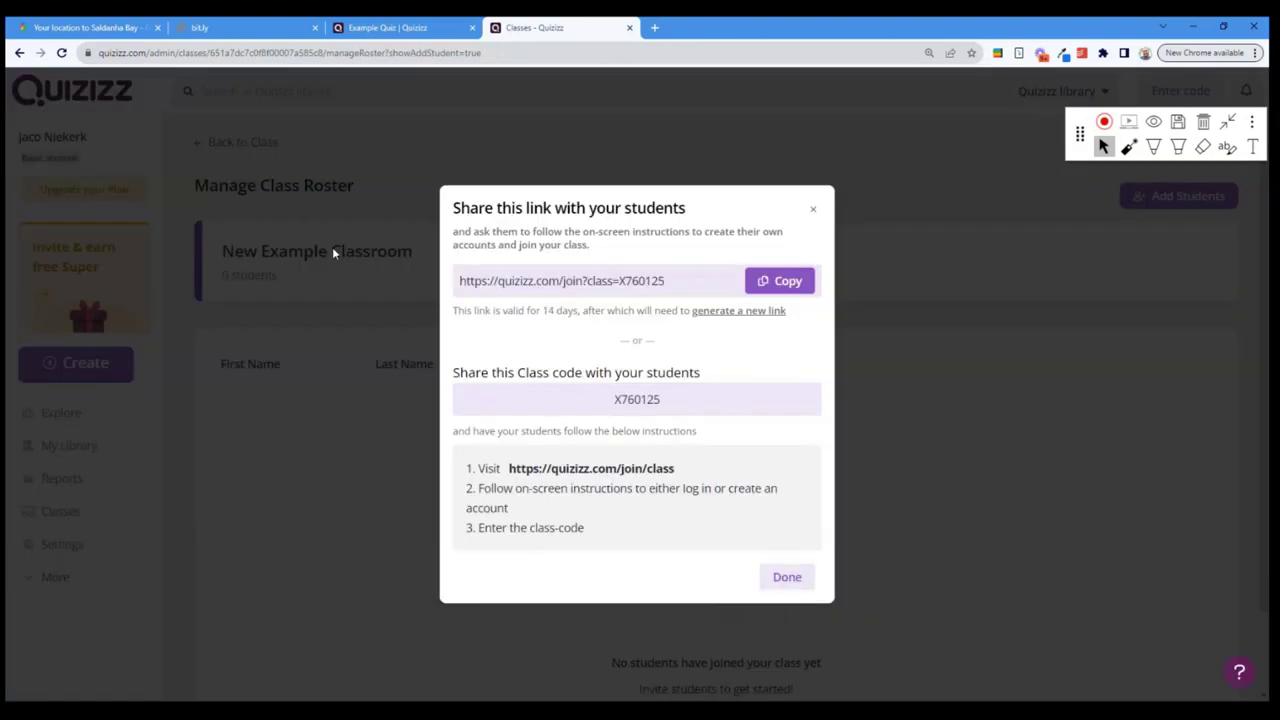
# Step: Copy the new class's student join link and close the sharing details
pyautogui.click(776, 284)
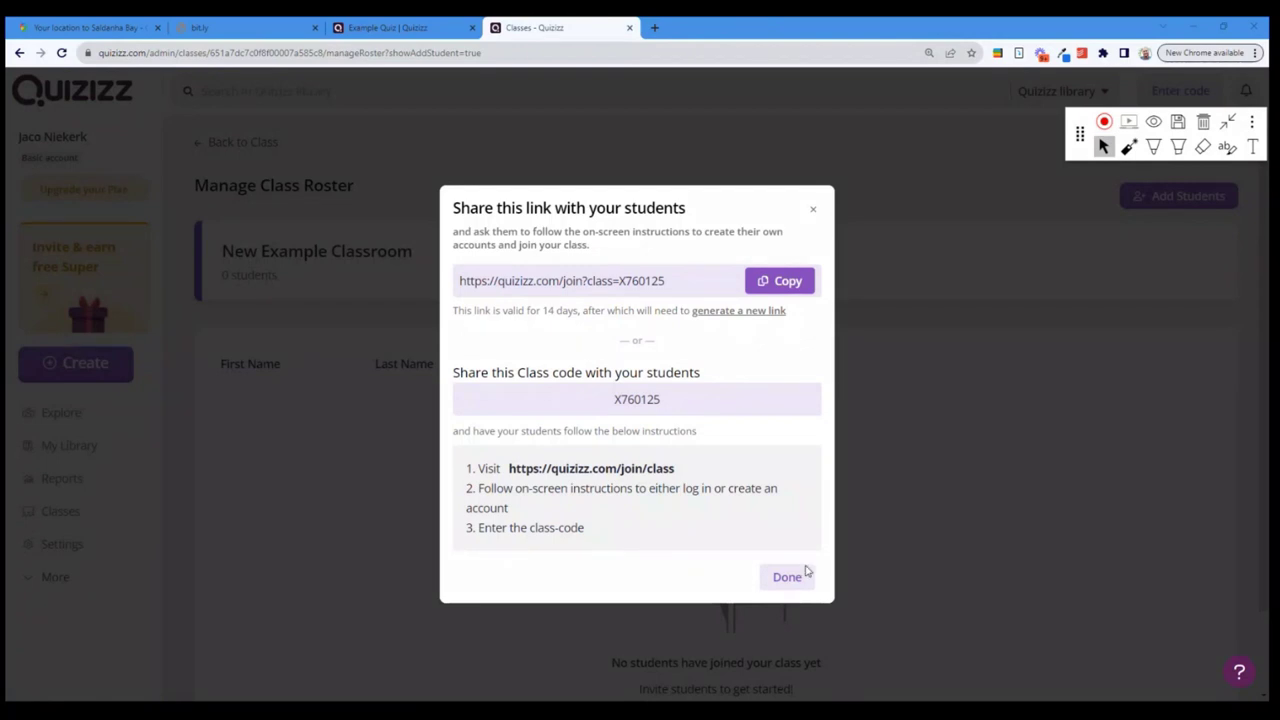
pyautogui.doubleClick(637, 400)
pyautogui.click(660, 404)
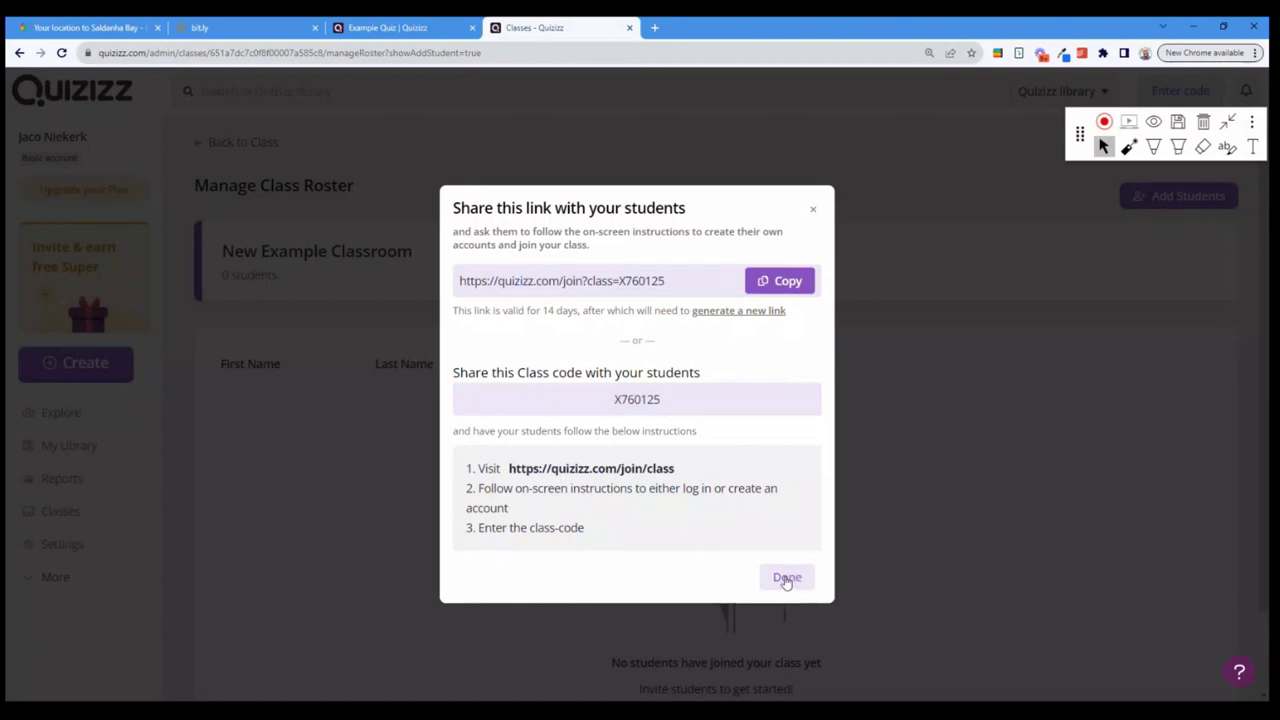
pyautogui.doubleClick(700, 413)
pyautogui.click(700, 413)
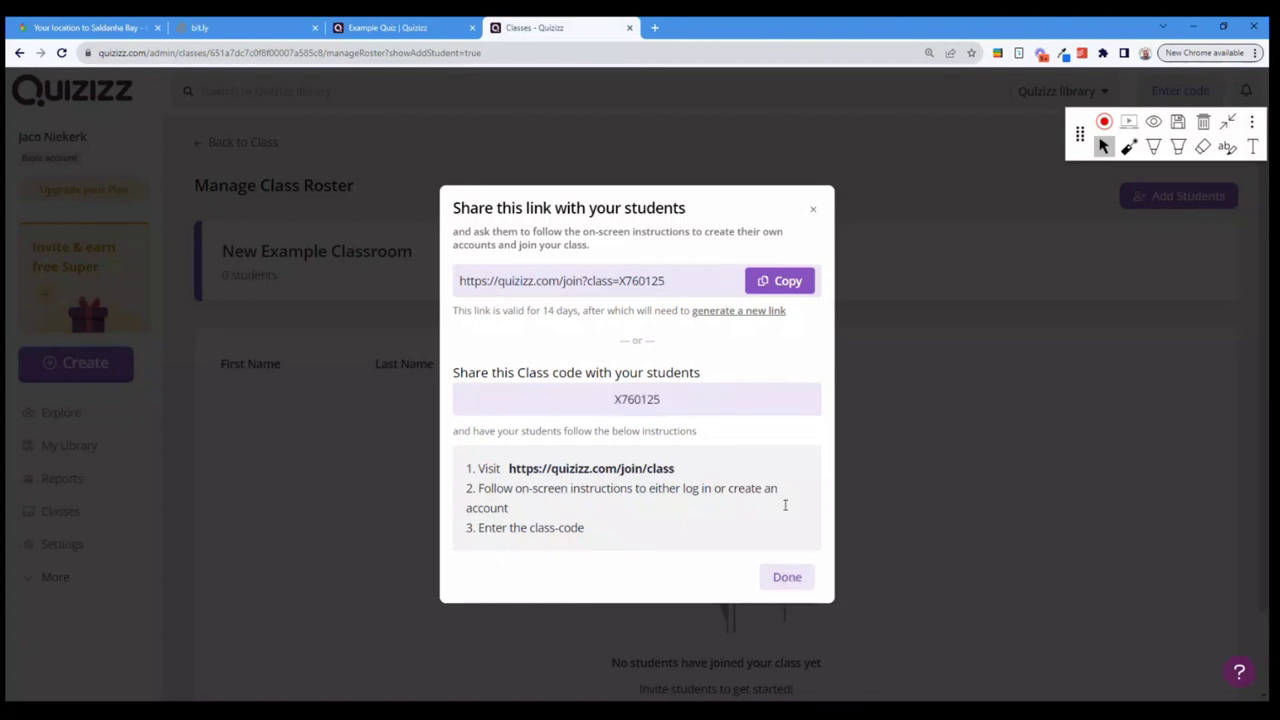
pyautogui.click(788, 580)
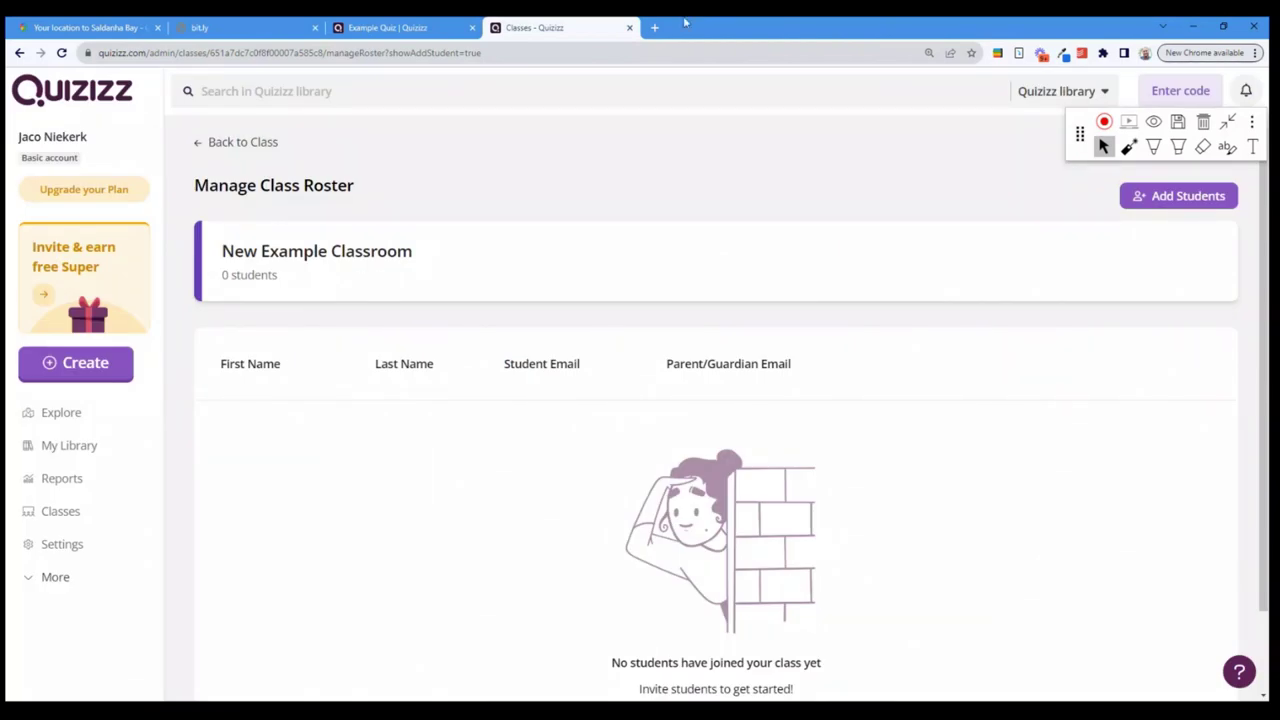
# Step: Open the copied class join link in a new browser tab
pyautogui.click(654, 27)
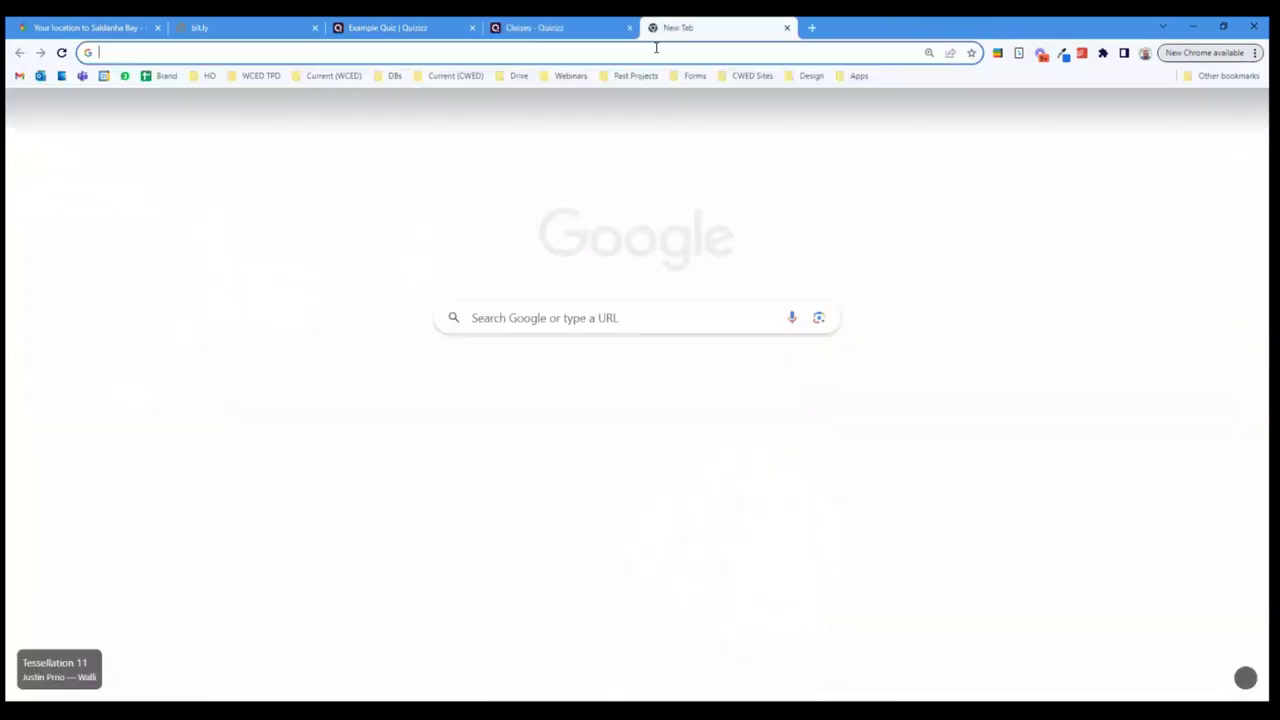
pyautogui.hotkey('ctrl', 'v')
pyautogui.press('Return')
pyautogui.click(560, 27)
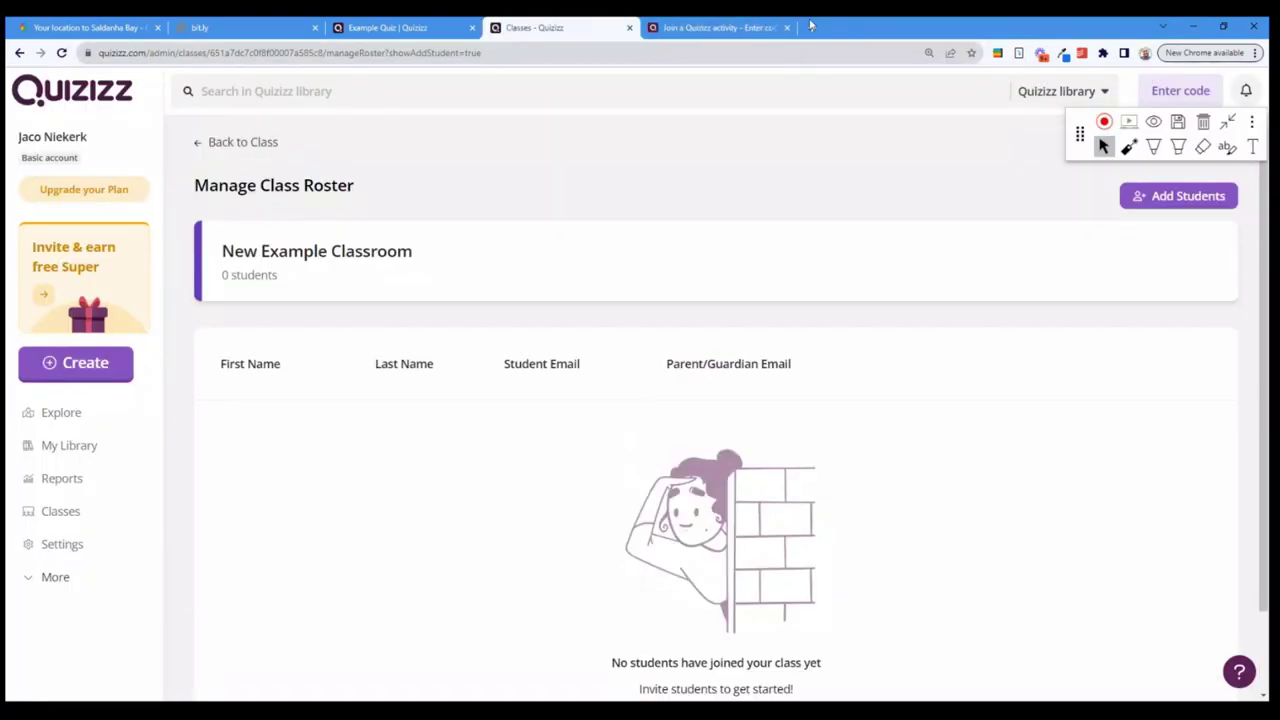
pyautogui.click(713, 27)
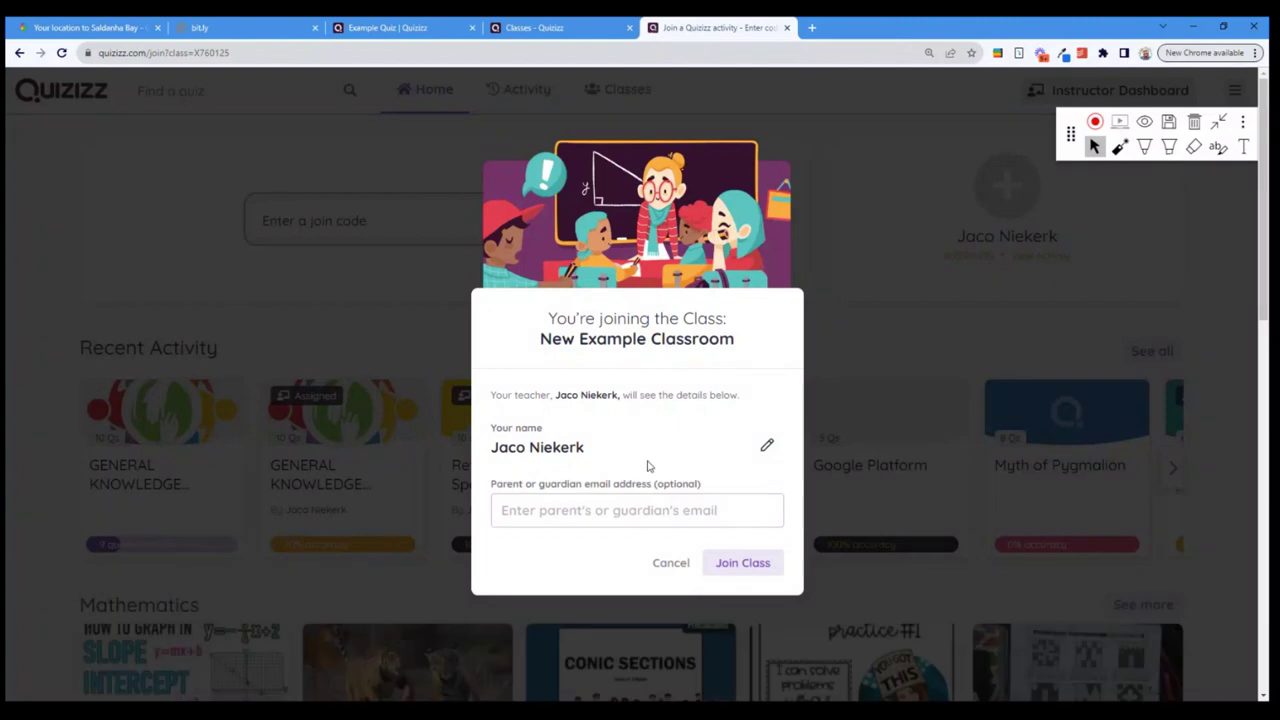
# Step: Join the class as a student with first name "Me" and last name "Myself and I", leaving the guardian email empty
pyautogui.click(551, 511)
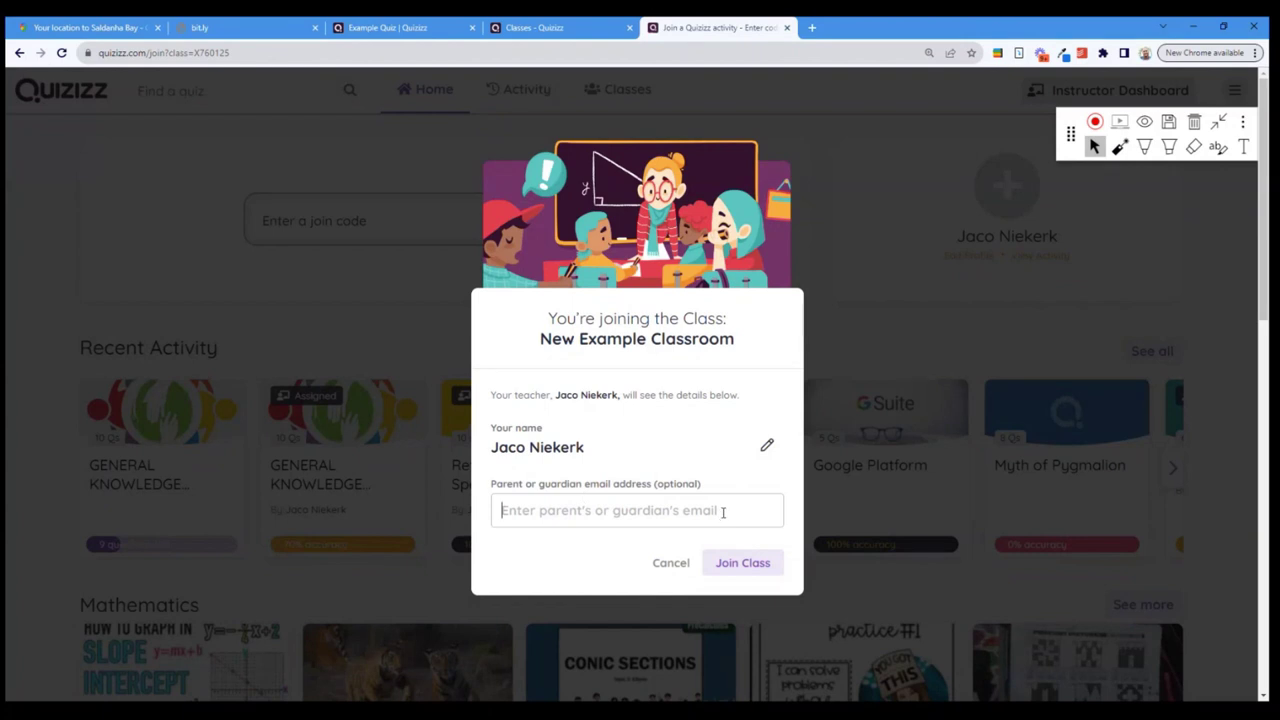
pyautogui.click(766, 446)
pyautogui.moveTo(574, 425); pyautogui.dragTo(409, 400)
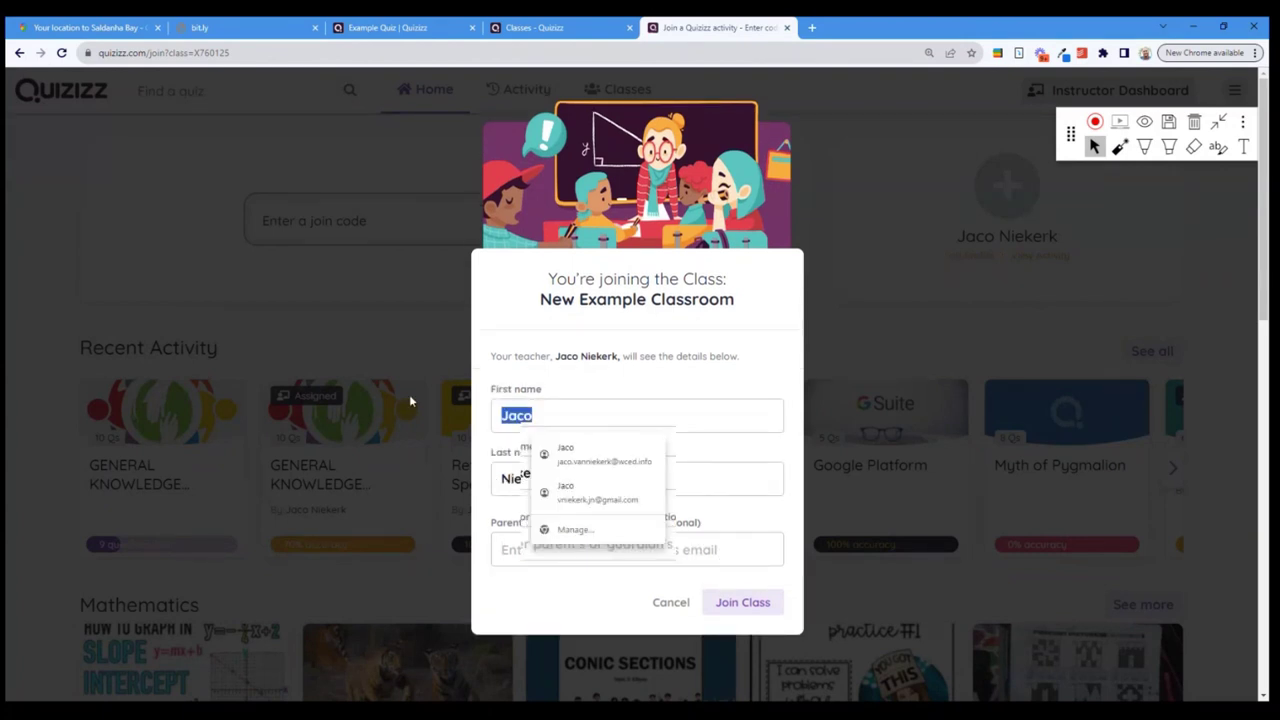
pyautogui.write('Me')
pyautogui.press('Tab')
pyautogui.write('Myself and I')
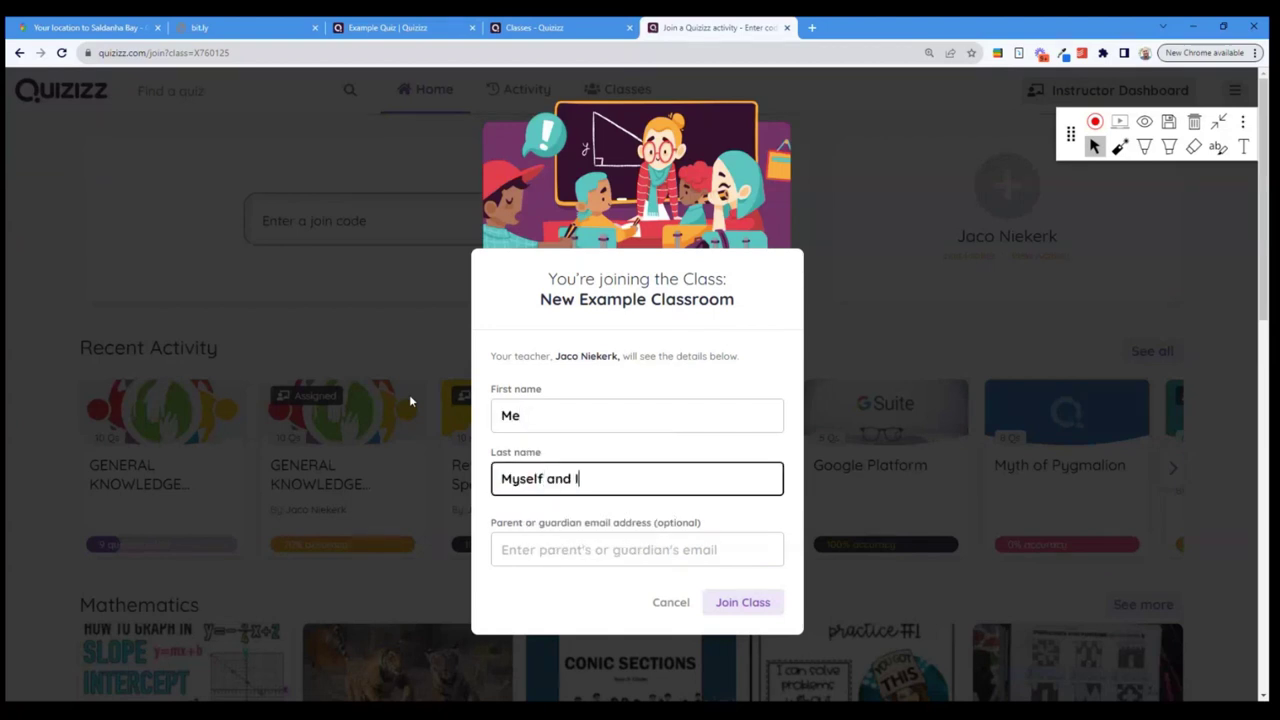
pyautogui.click(741, 603)
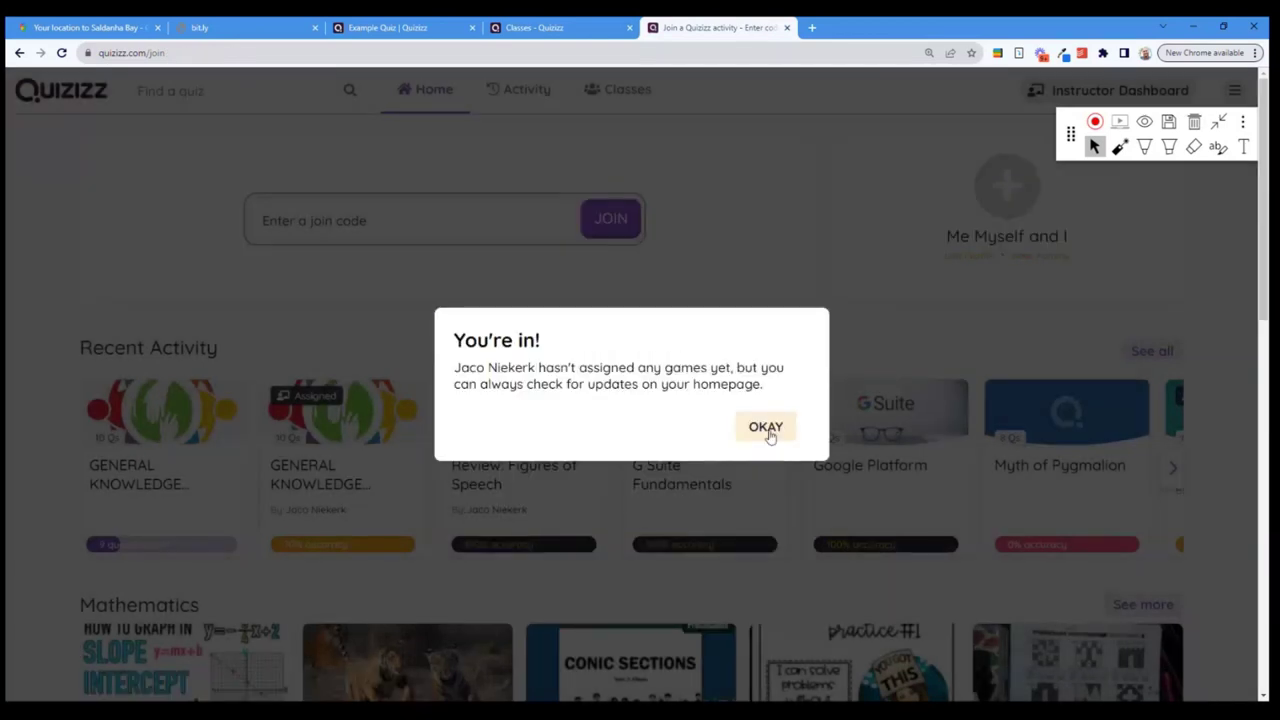
pyautogui.click(765, 429)
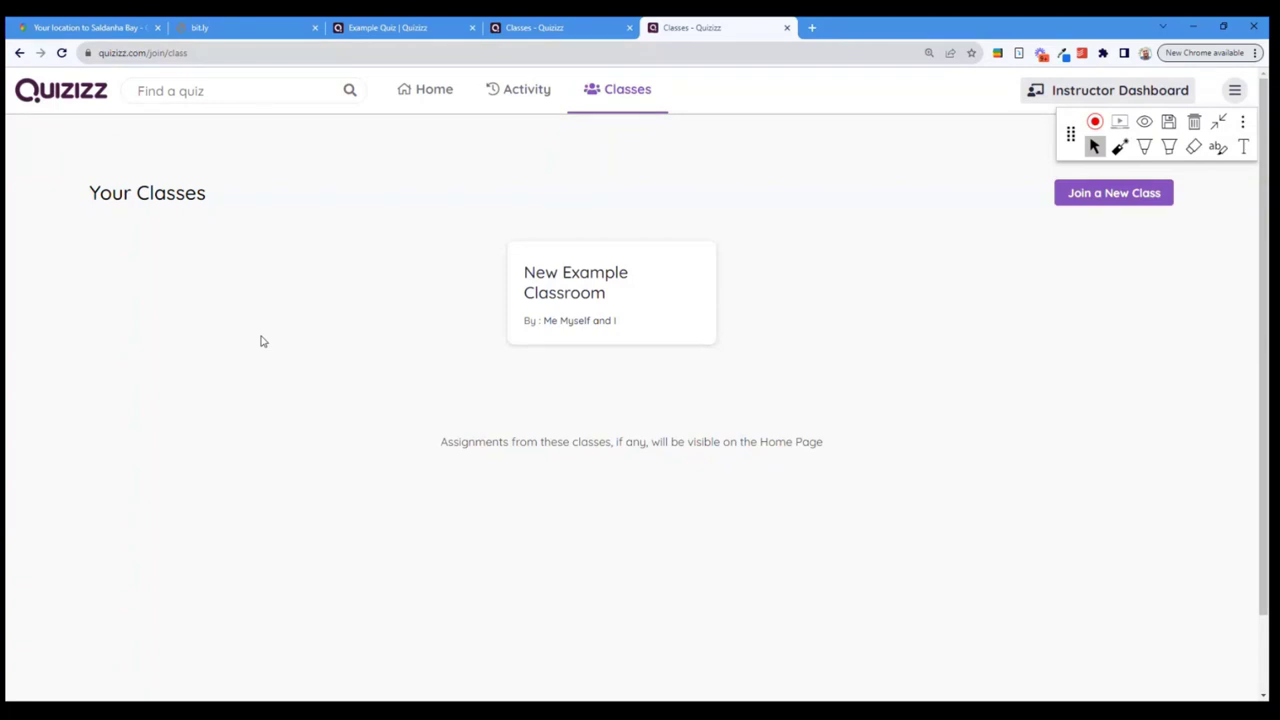
# Step: Return to the teacher's Manage Class Roster page, reload it and close the sharing details
pyautogui.click(575, 27)
pyautogui.scroll(-1, 808, 410)
pyautogui.scroll(1, 808, 410)
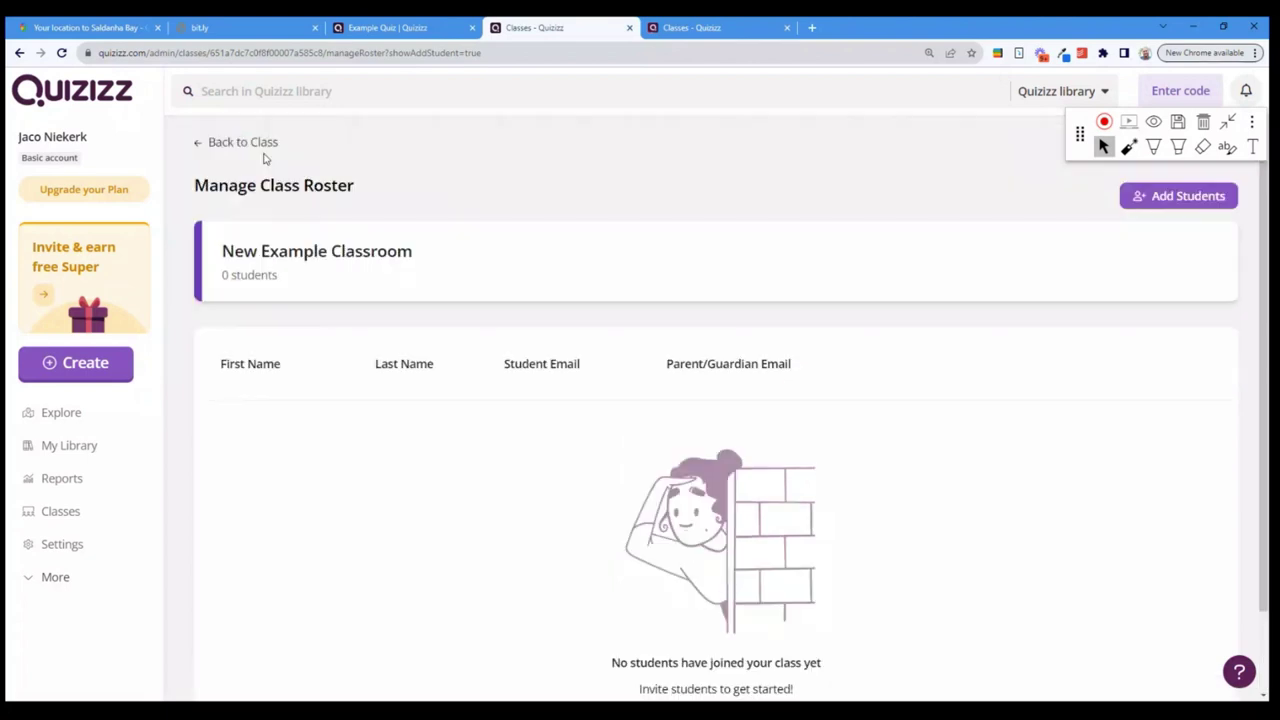
pyautogui.click(61, 52)
pyautogui.click(693, 123)
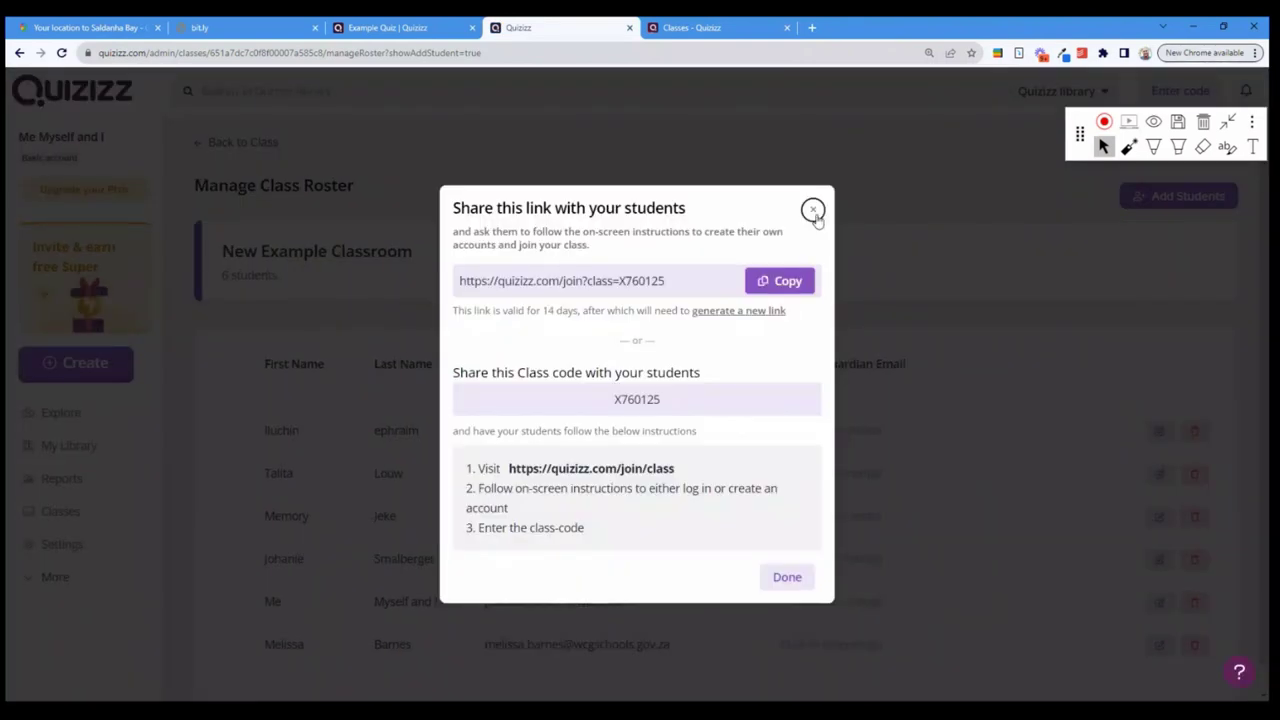
pyautogui.click(783, 578)
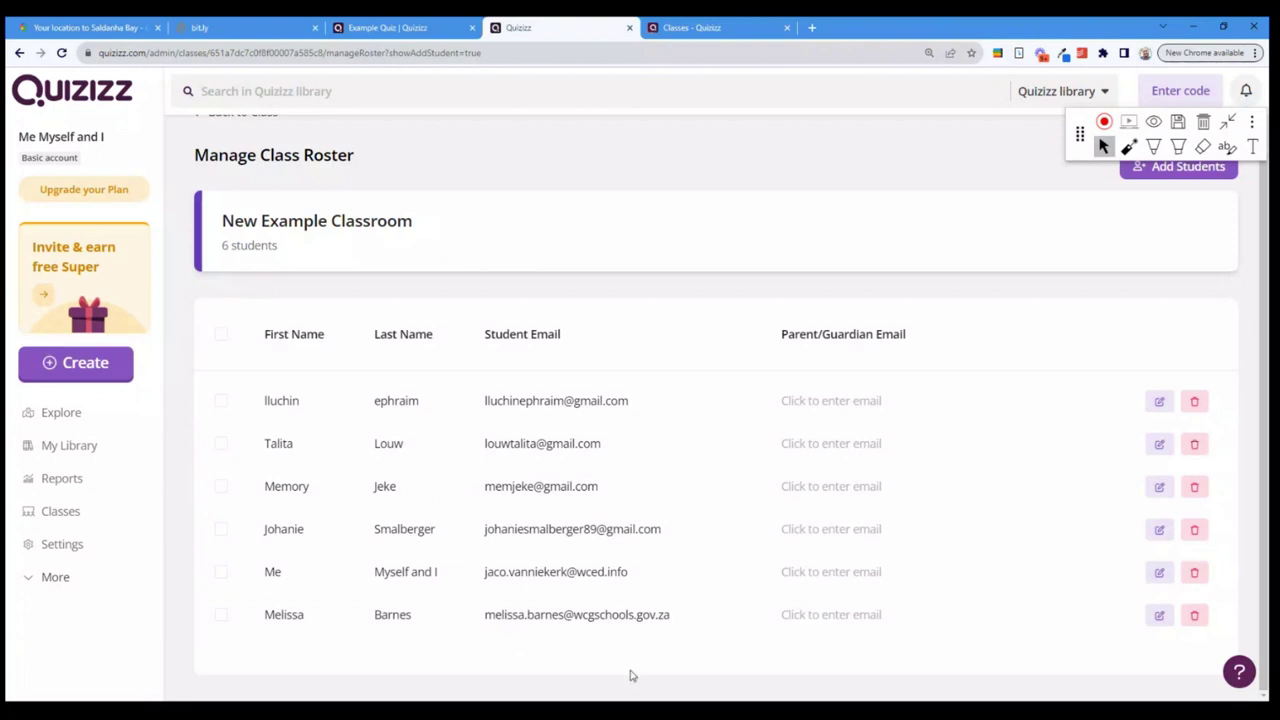
# Step: Review the roster's students and email columns, and view the Add Students sharing details
pyautogui.scroll(1, 700, 380)
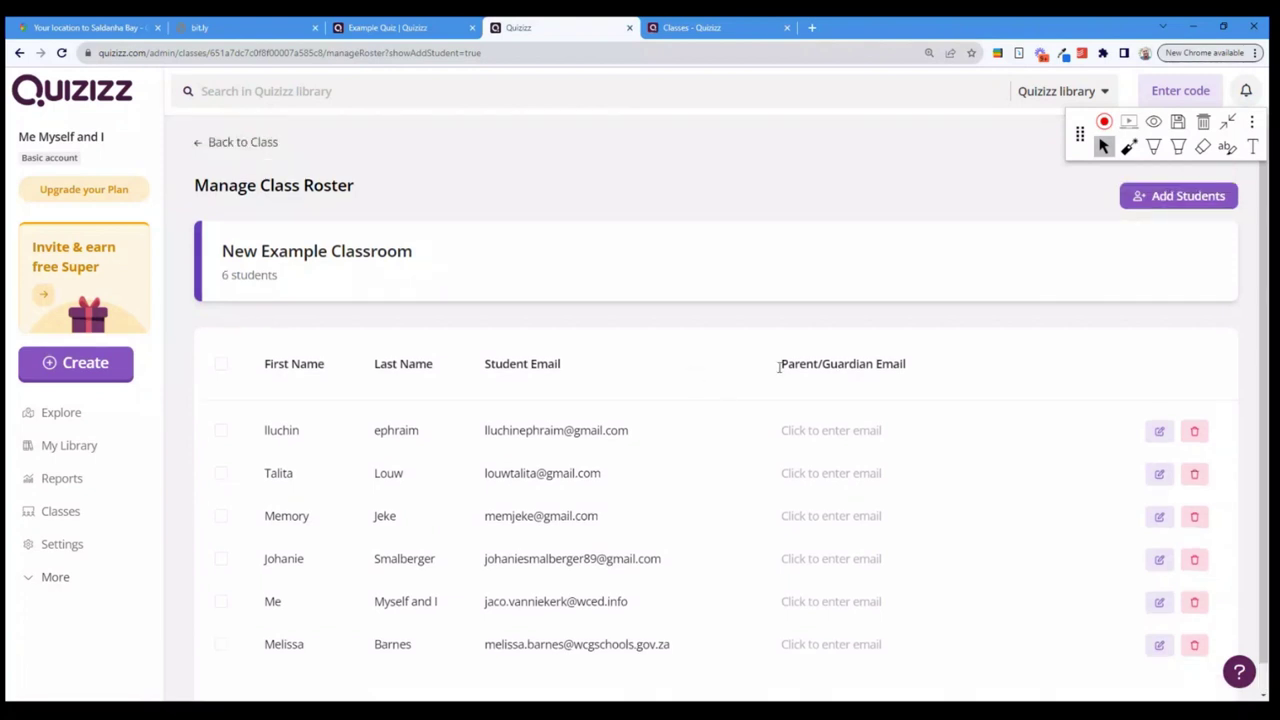
pyautogui.scroll(-1, 726, 397)
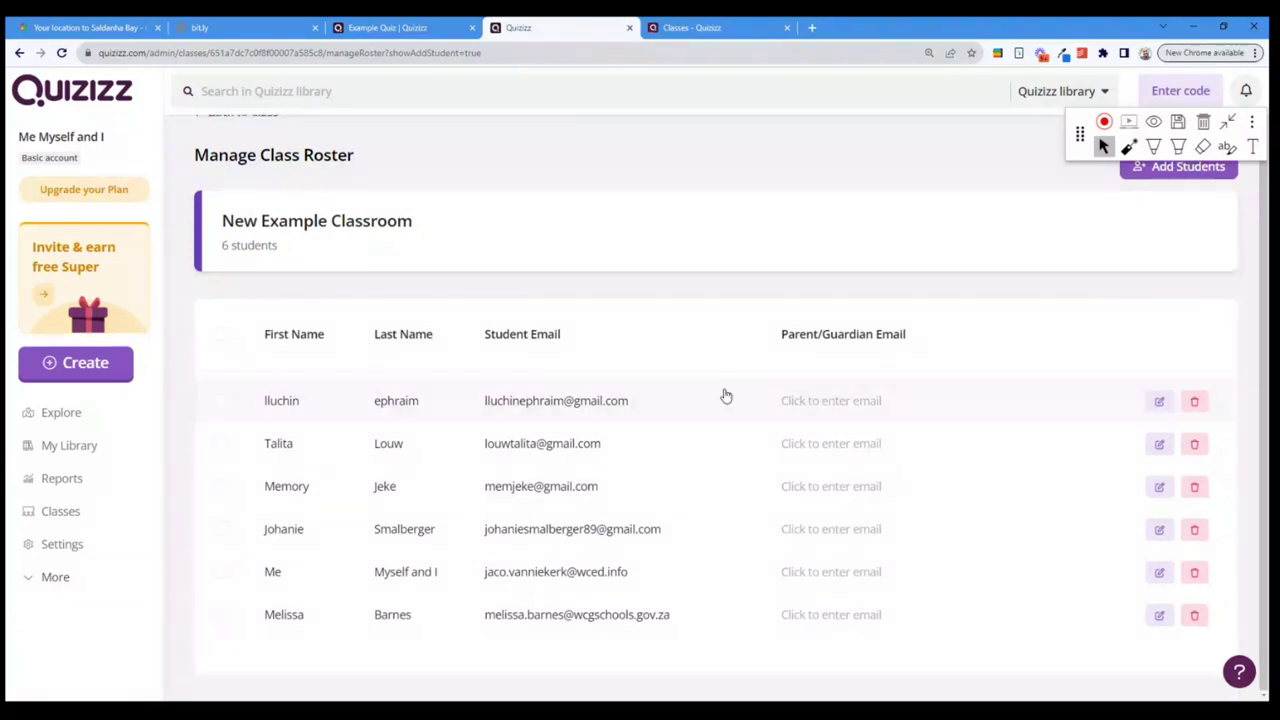
pyautogui.click(1185, 170)
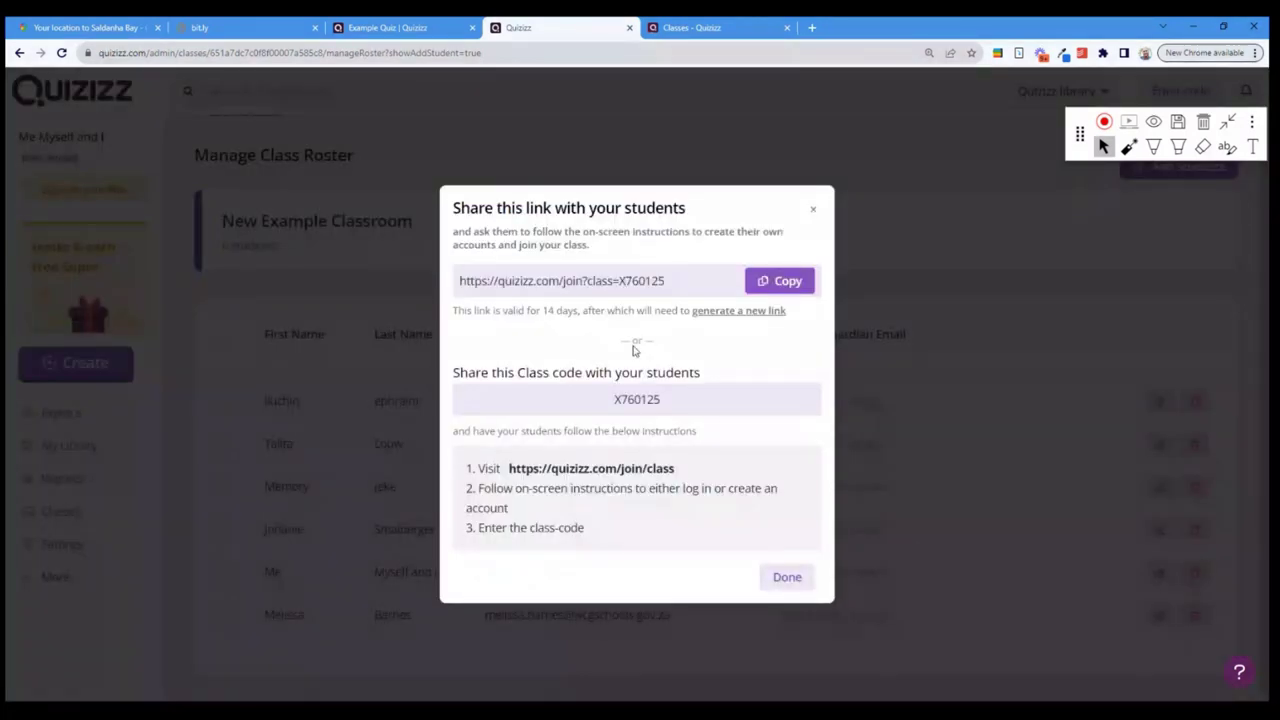
pyautogui.click(814, 211)
# Step: Move the annotation toolbar clear of Add Students and switch the browser to full screen
pyautogui.moveTo(1082, 140); pyautogui.dragTo(738, 142)
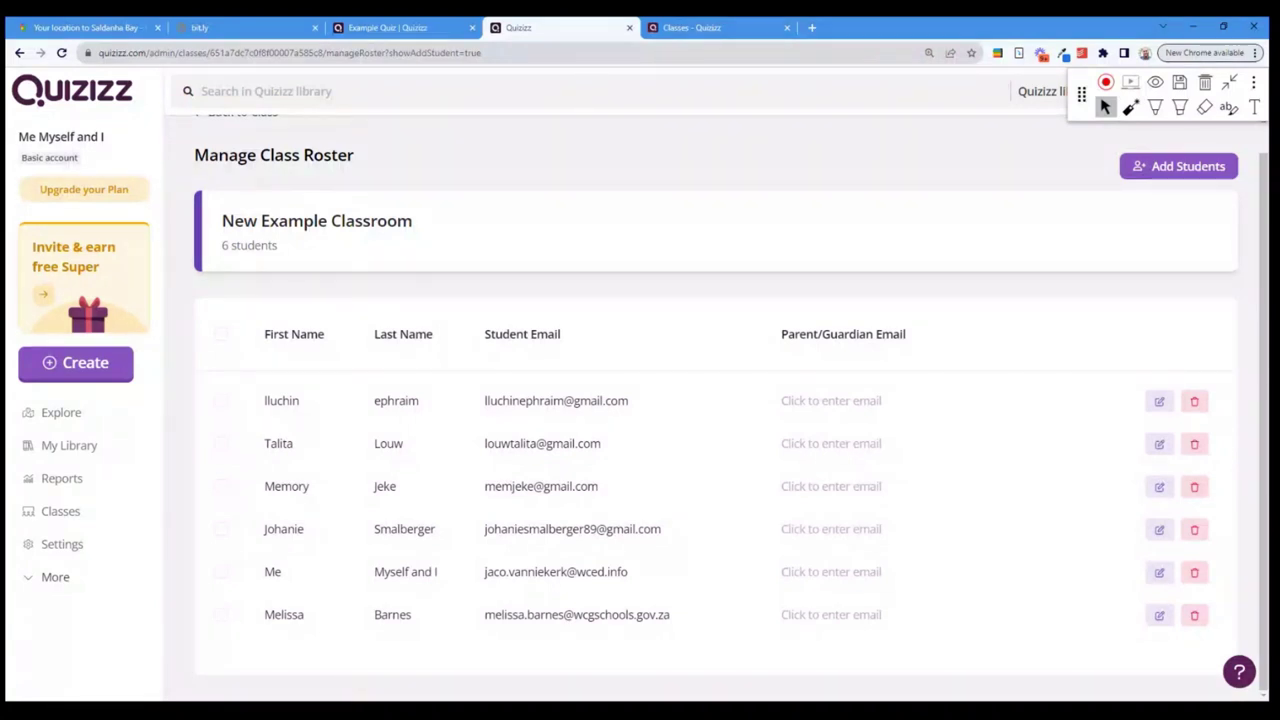
pyautogui.press('F11')
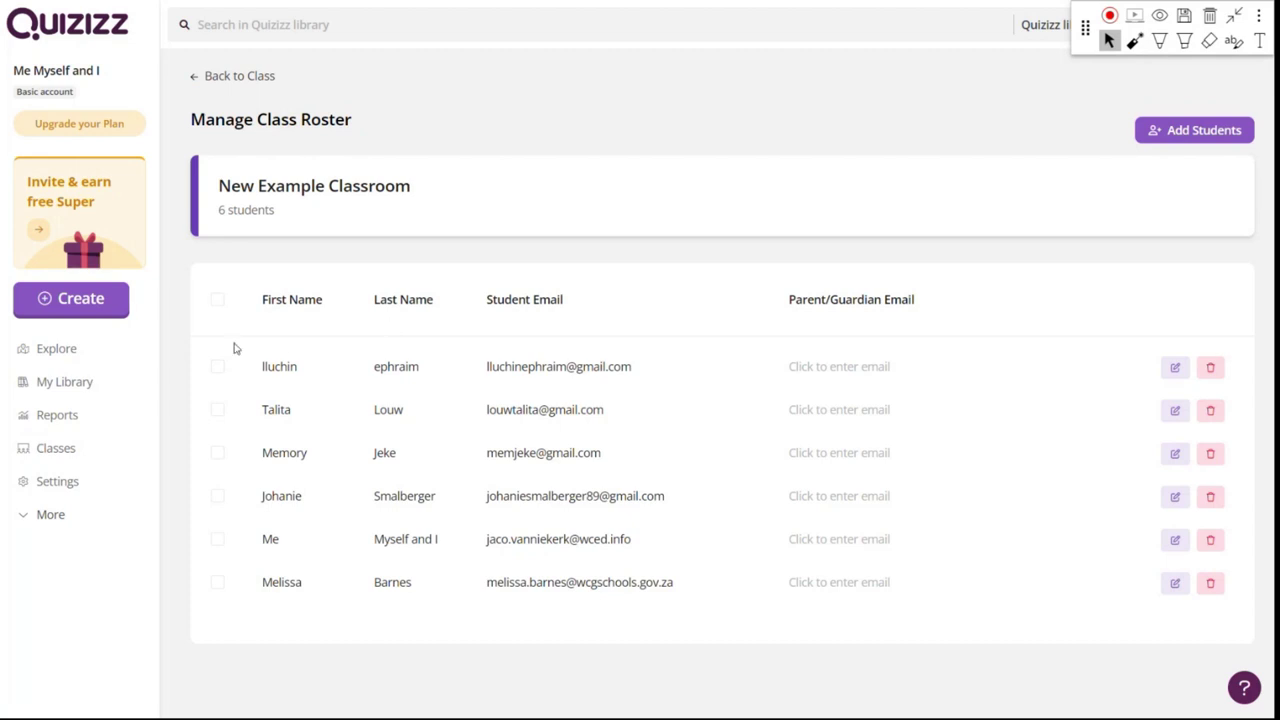
# Step: Create a quiz by importing the Math Lit Quiz form from Google Forms
pyautogui.click(72, 300)
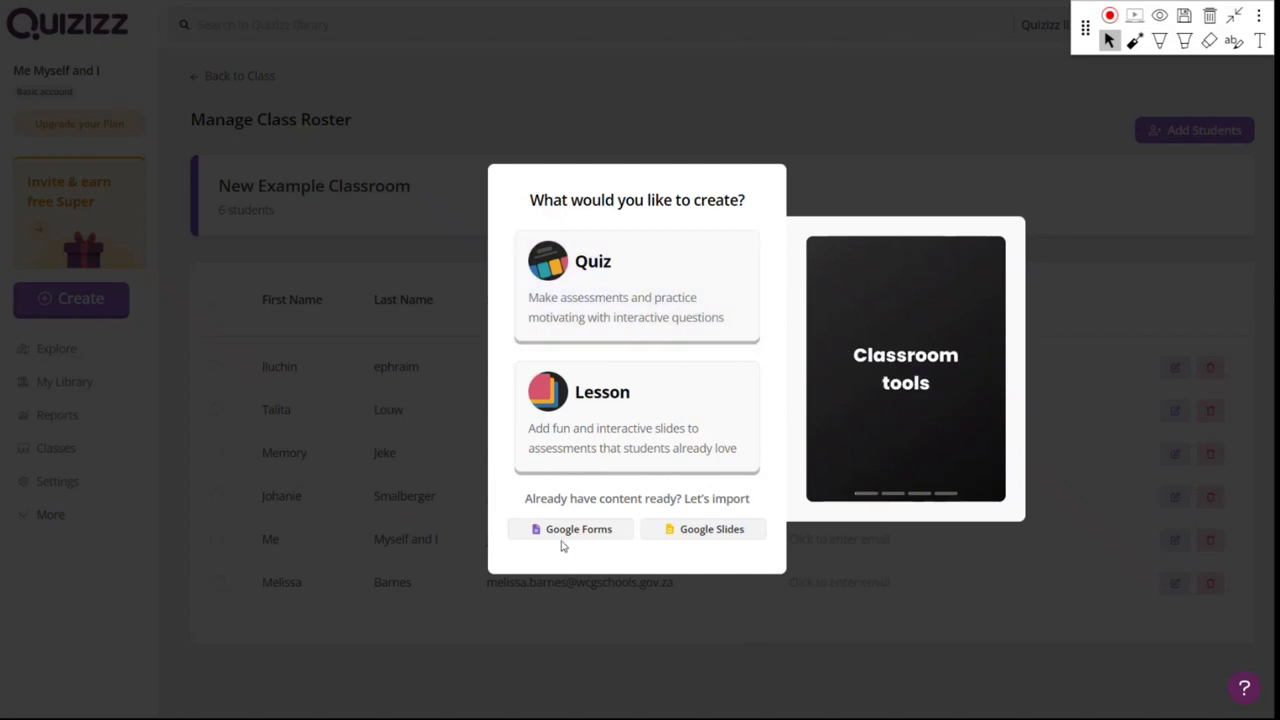
pyautogui.click(563, 533)
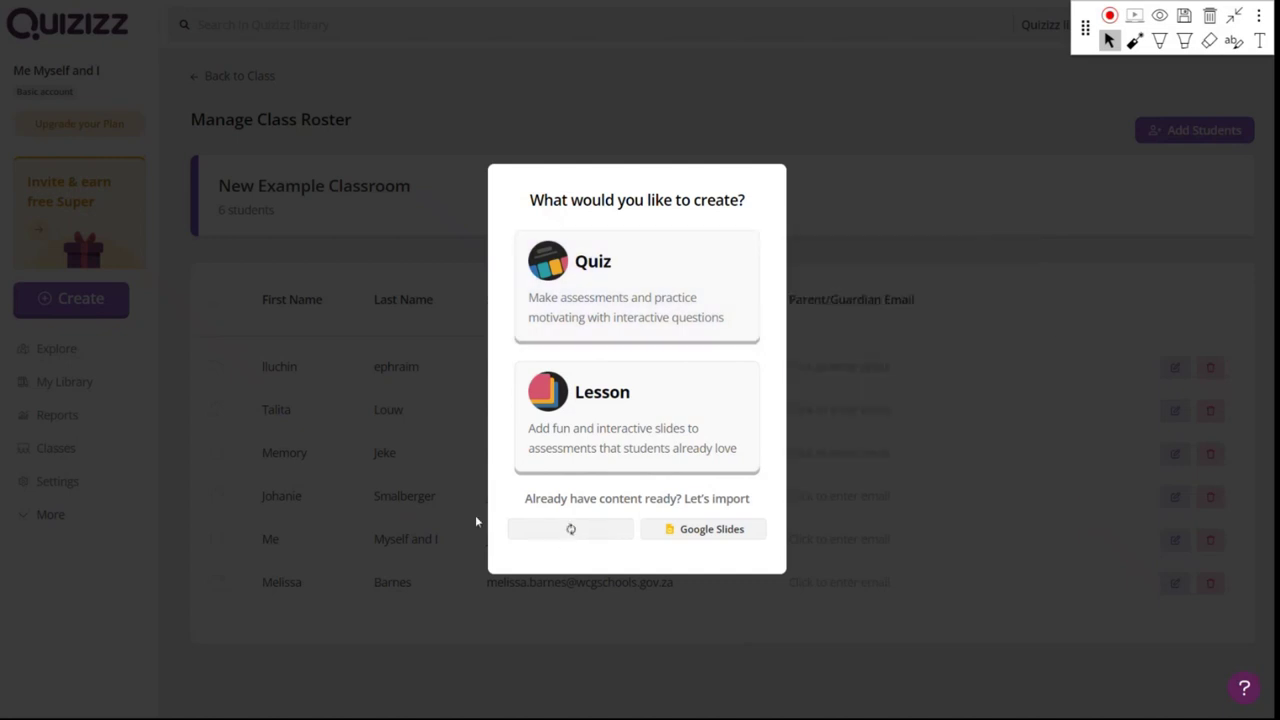
pyautogui.click(475, 515)
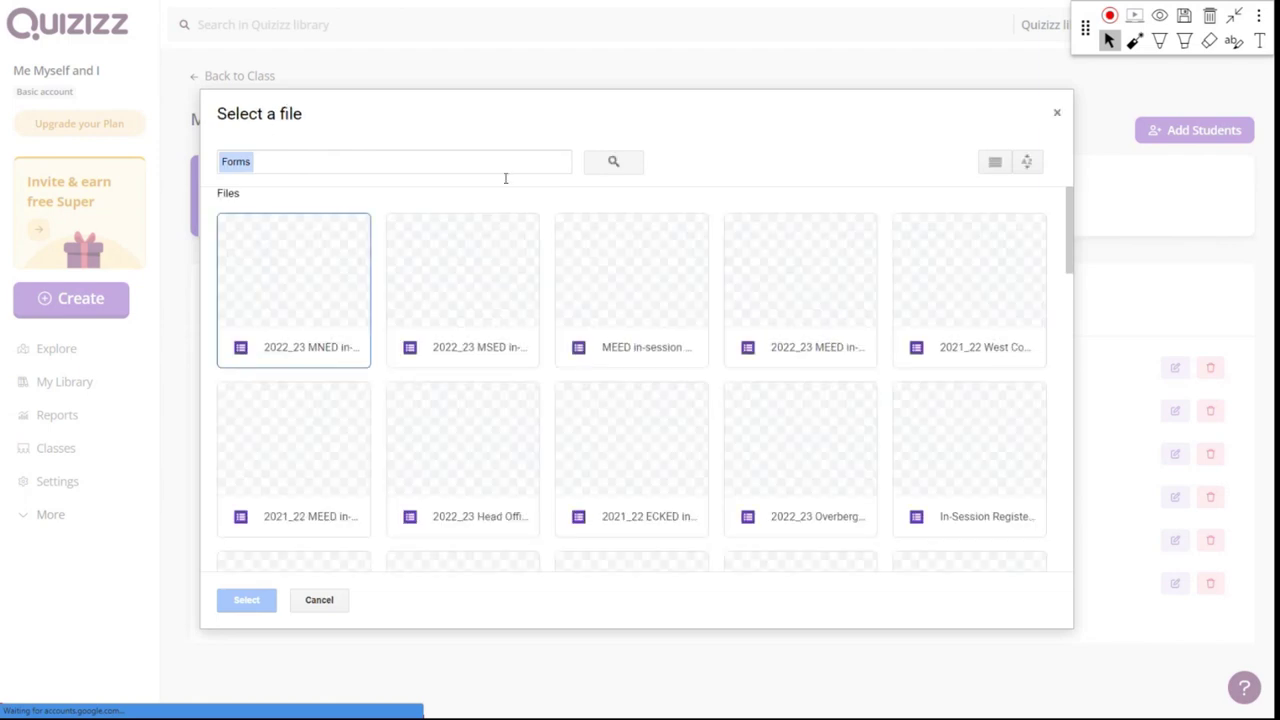
pyautogui.moveTo(1064, 272); pyautogui.dragTo(1062, 530)
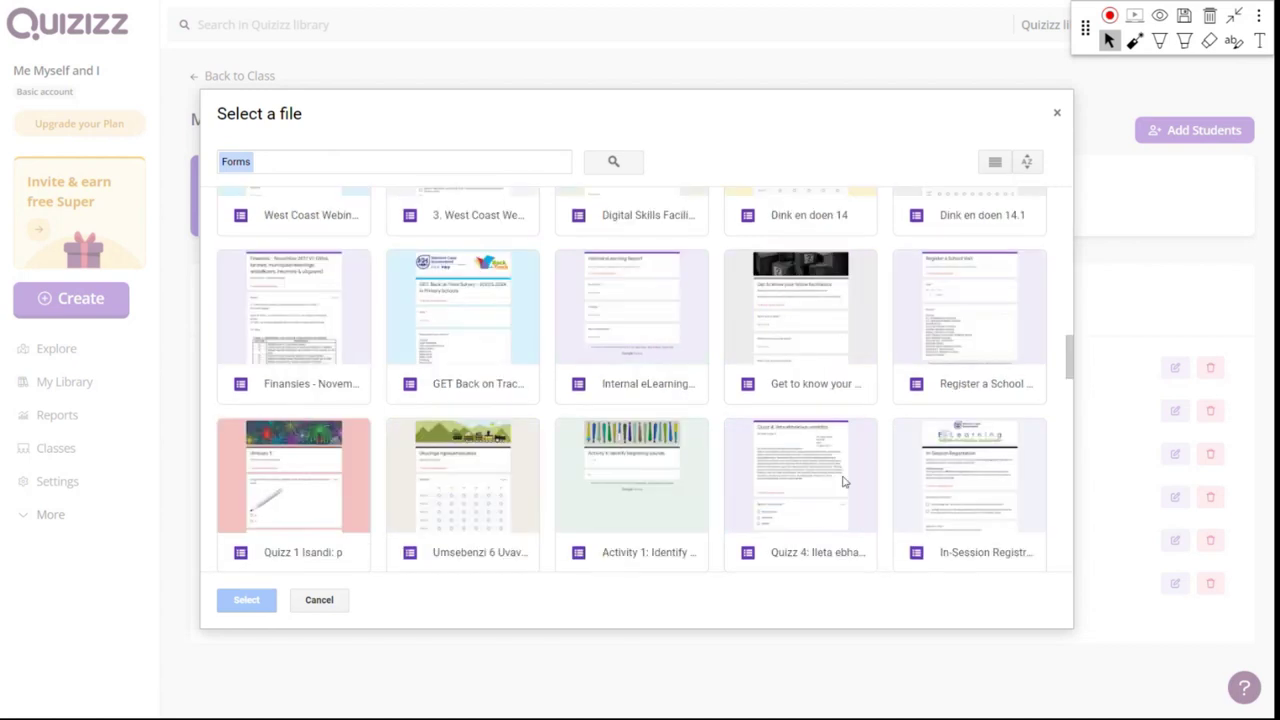
pyautogui.scroll(1, 843, 444)
pyautogui.scroll(3, 843, 444)
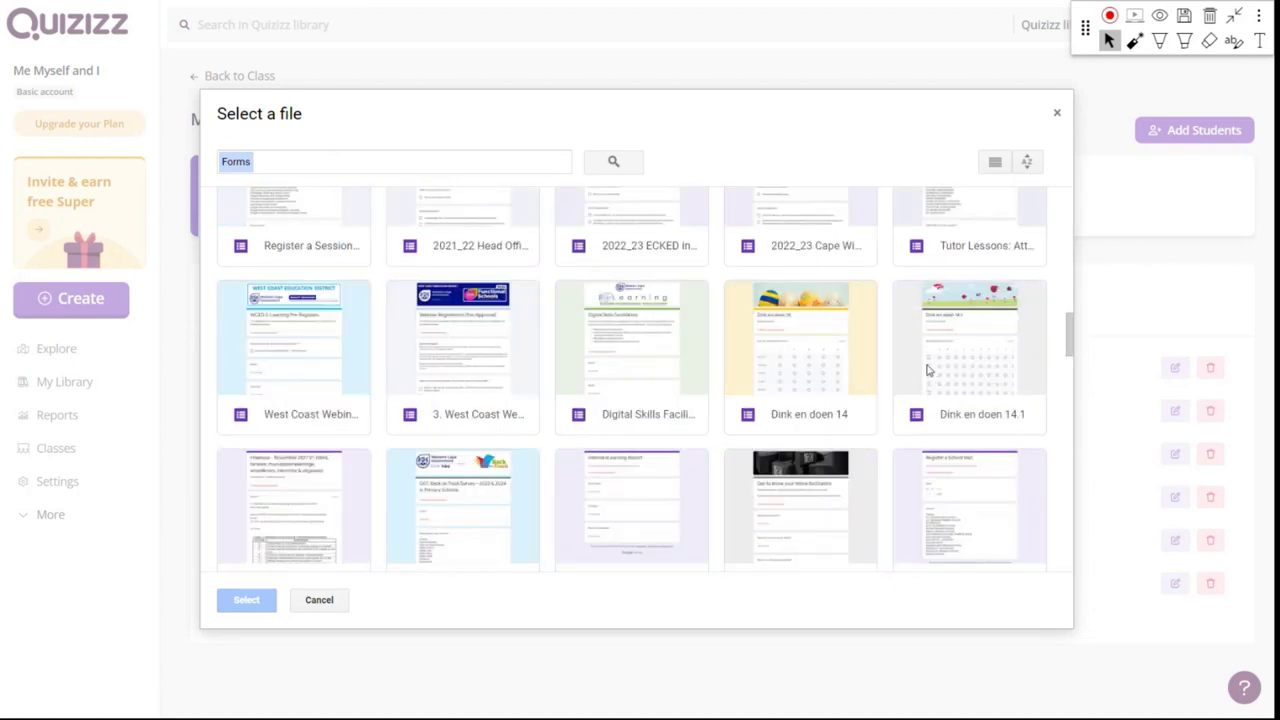
pyautogui.click(818, 354)
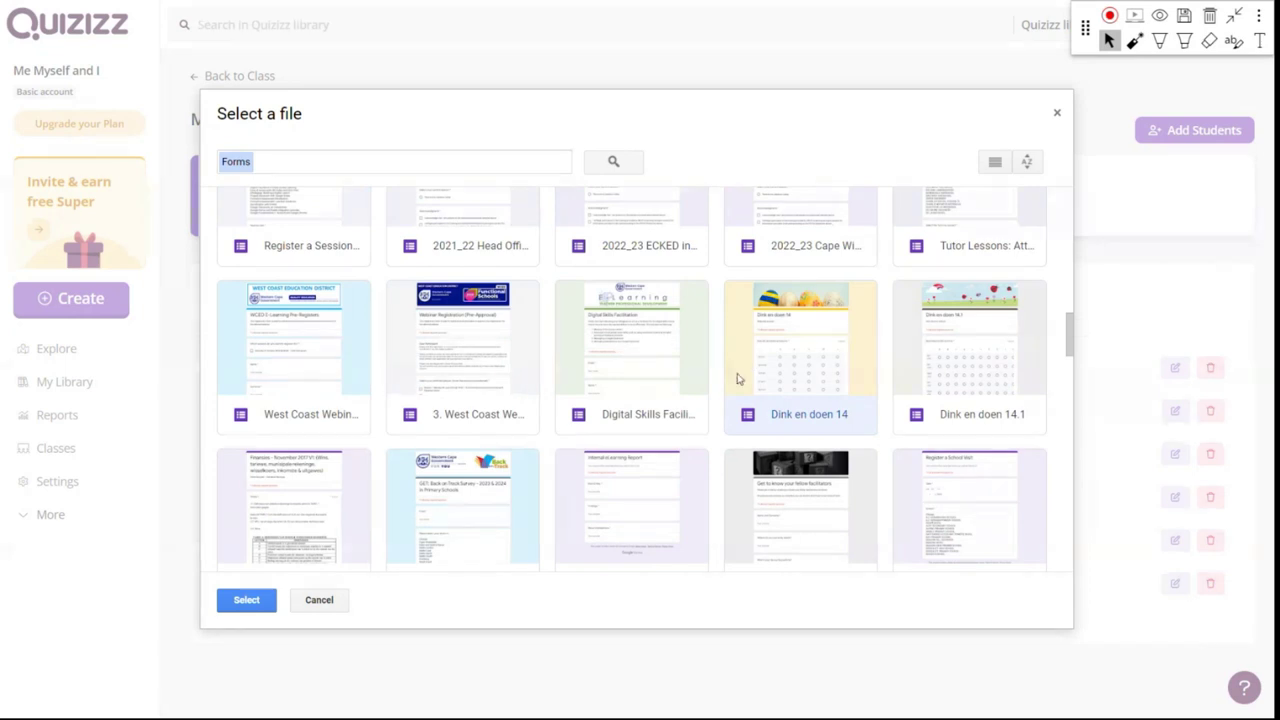
pyautogui.scroll(3, 645, 365)
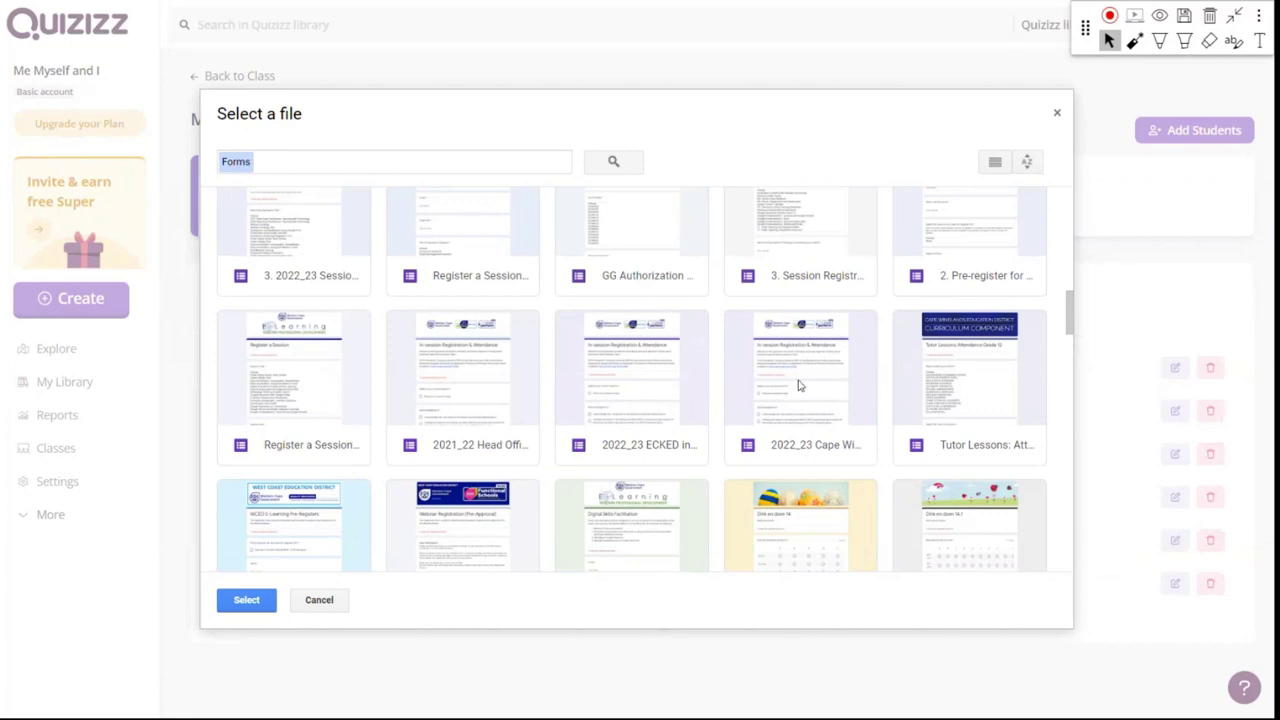
pyautogui.scroll(-3, 853, 404)
pyautogui.scroll(-2, 853, 400)
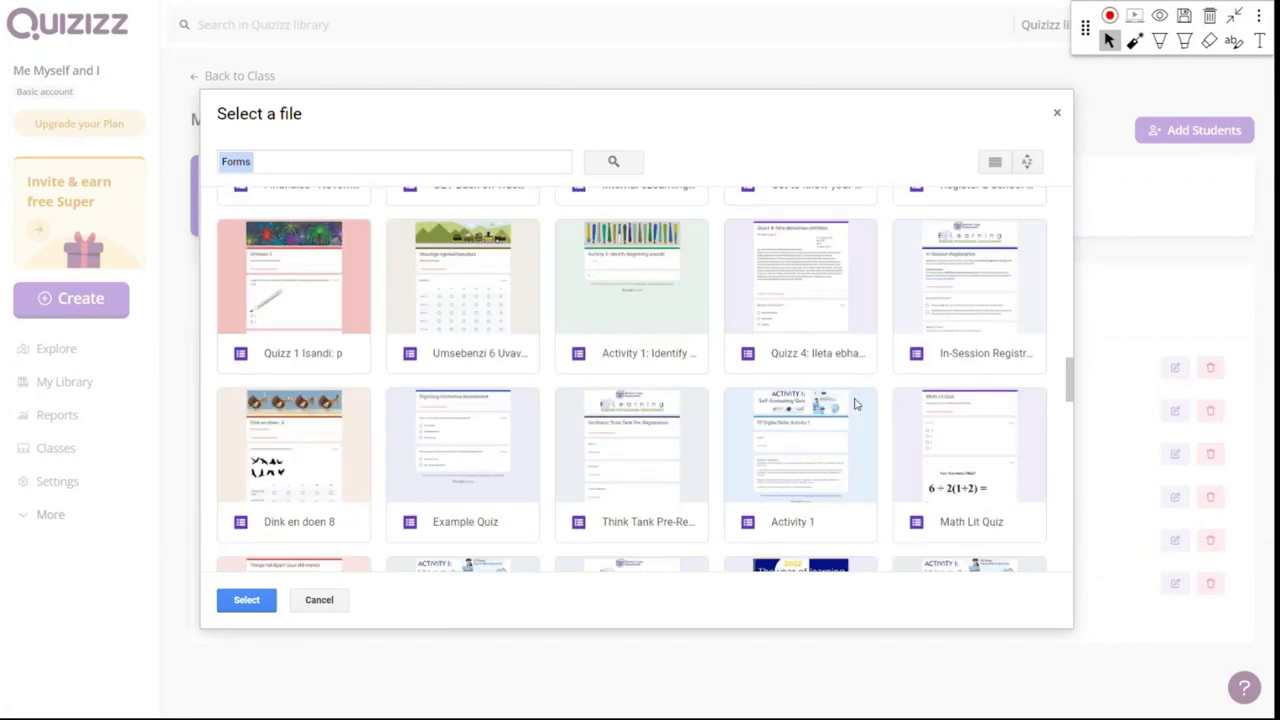
pyautogui.click(977, 465)
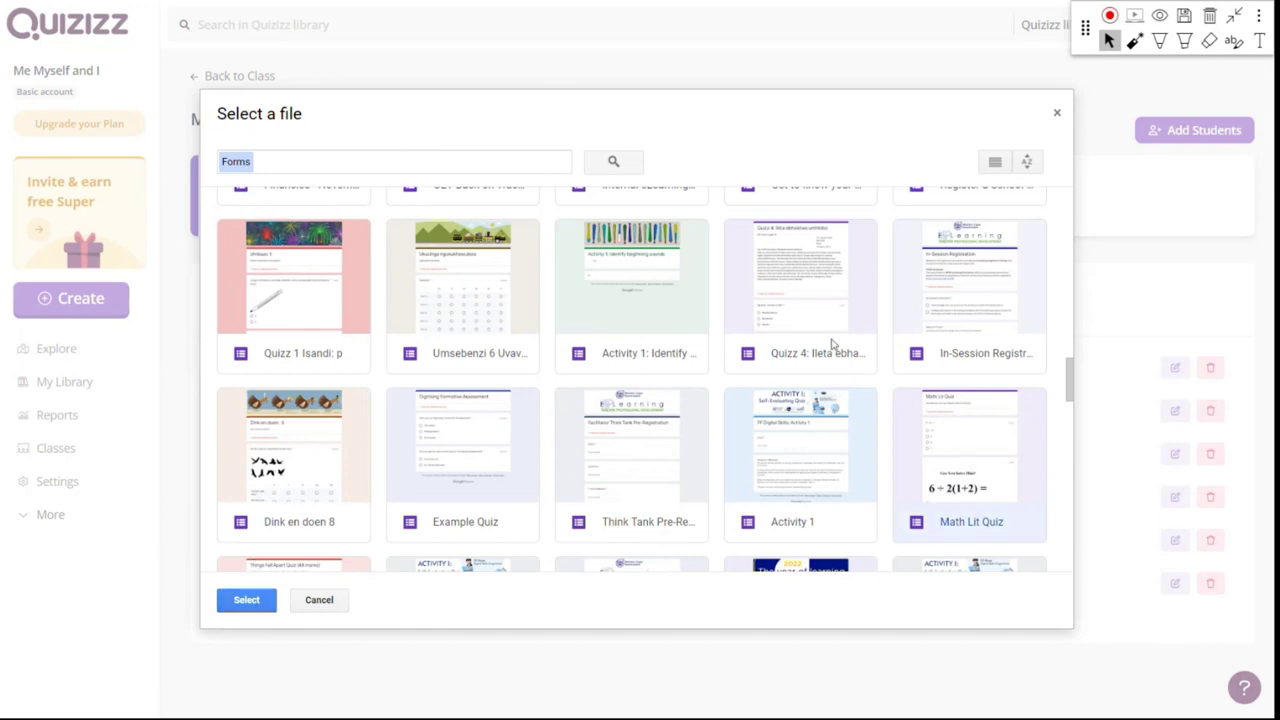
pyautogui.click(242, 604)
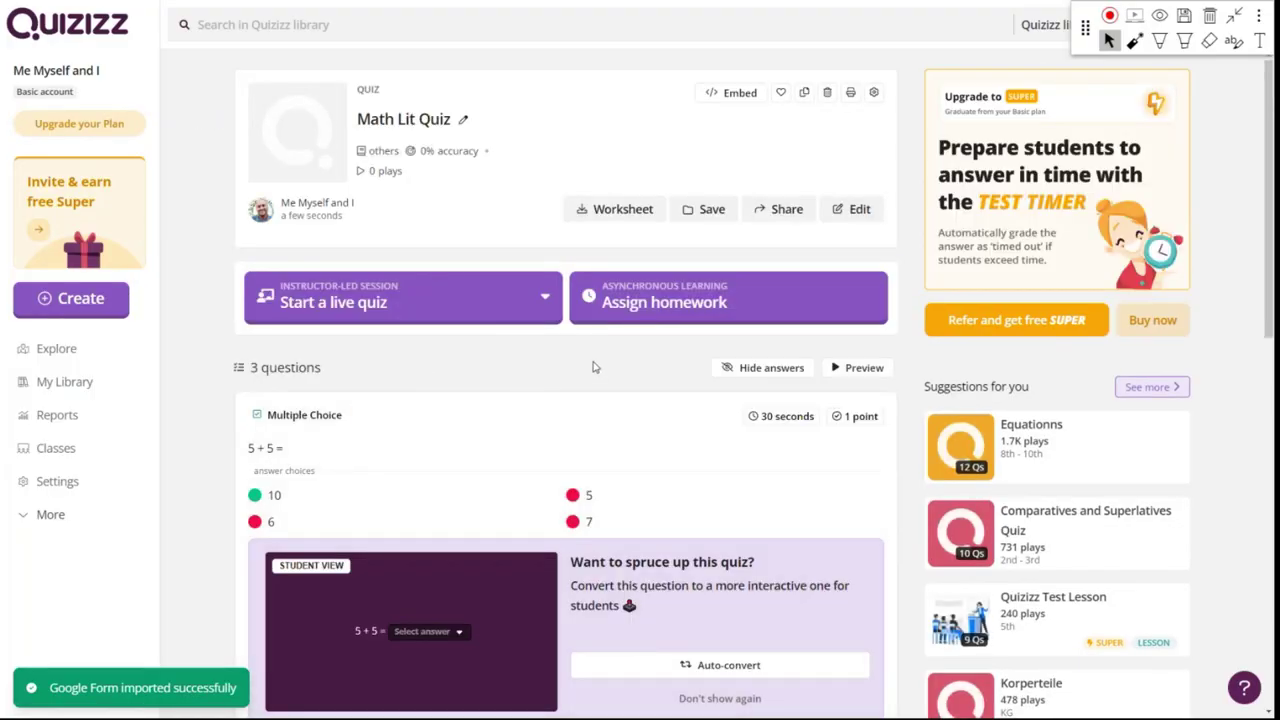
# Step: Review the imported Math Lit Quiz questions and their answer choices, from the first multiple-choice question through the poll
pyautogui.scroll(-7, 562, 371)
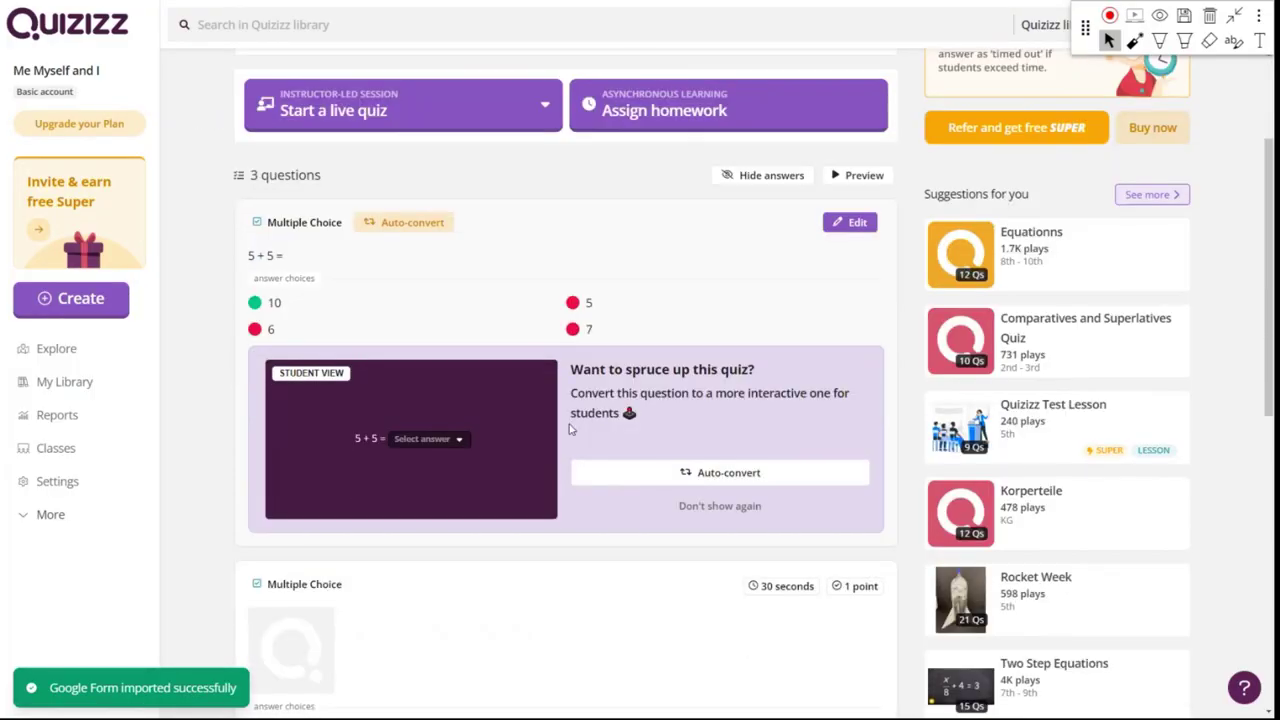
pyautogui.scroll(2, 690, 450)
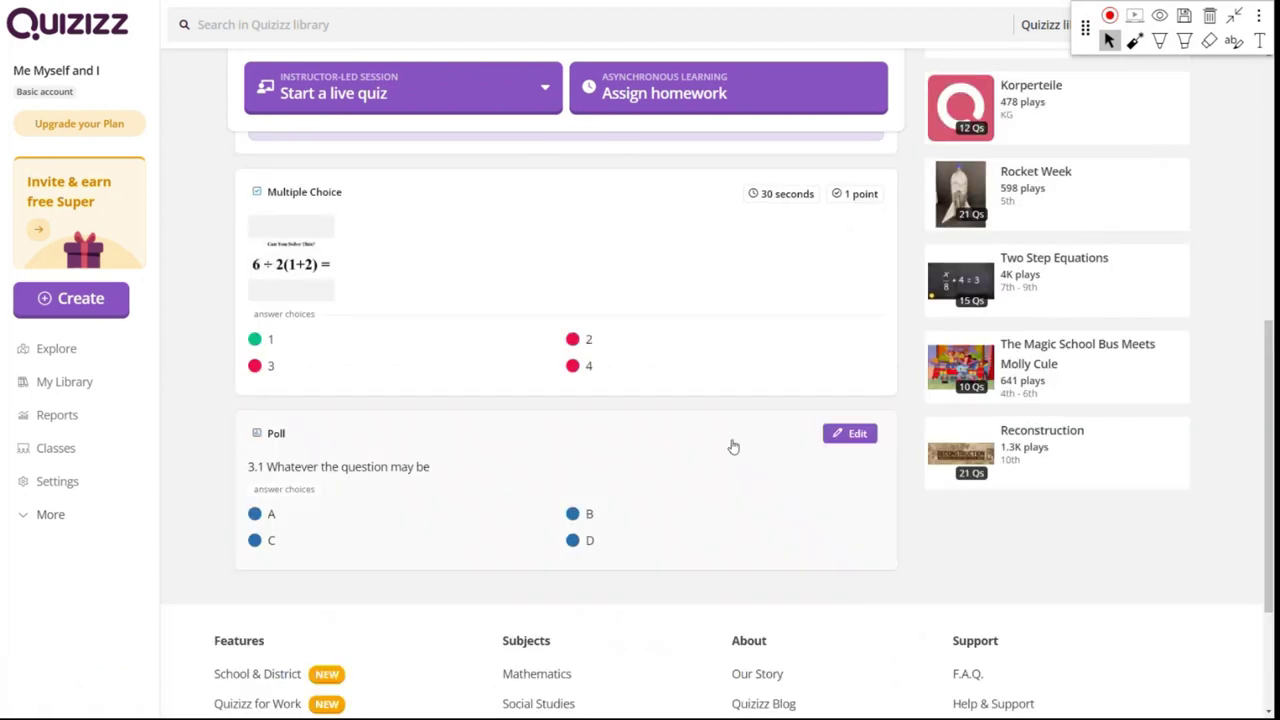
pyautogui.scroll(1, 700, 440)
pyautogui.moveTo(331, 296)
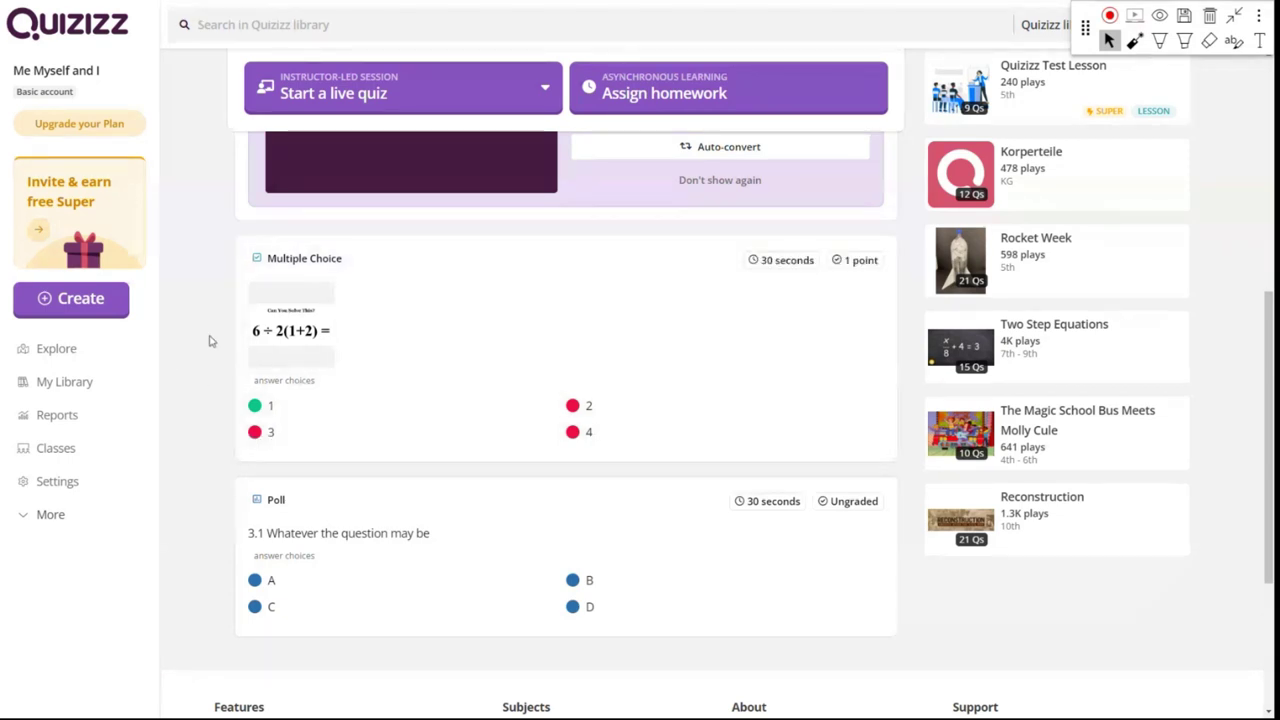
pyautogui.scroll(5, 211, 341)
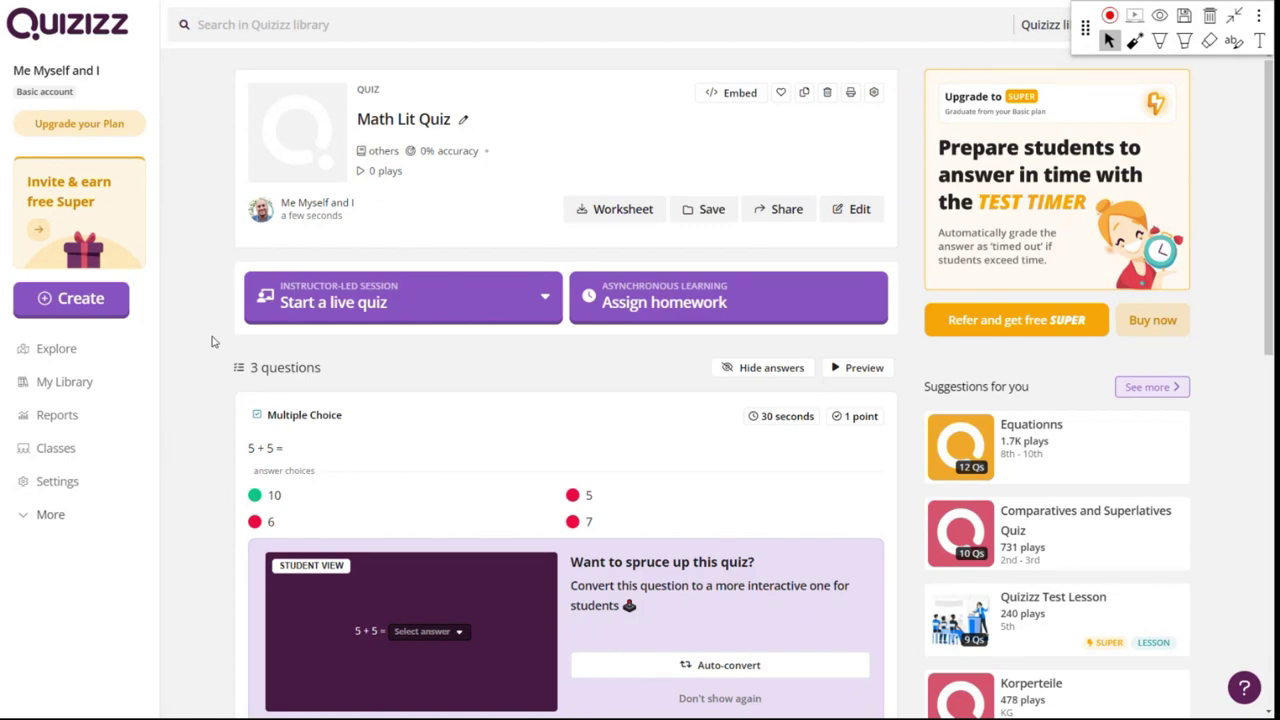
# Step: Create a lesson from Google Drive by searching for "quizizz" and importing all eight slides of the Quizizz presentation as uneditable slides
pyautogui.click(108, 316)
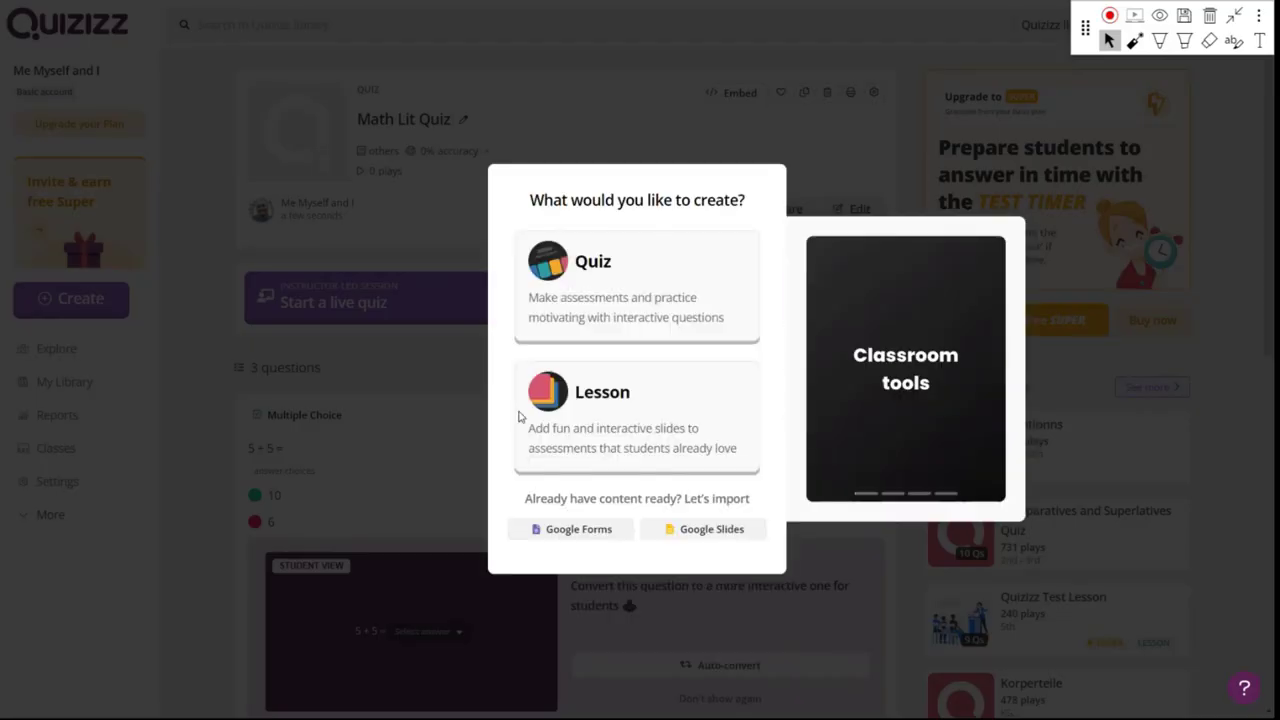
pyautogui.click(646, 415)
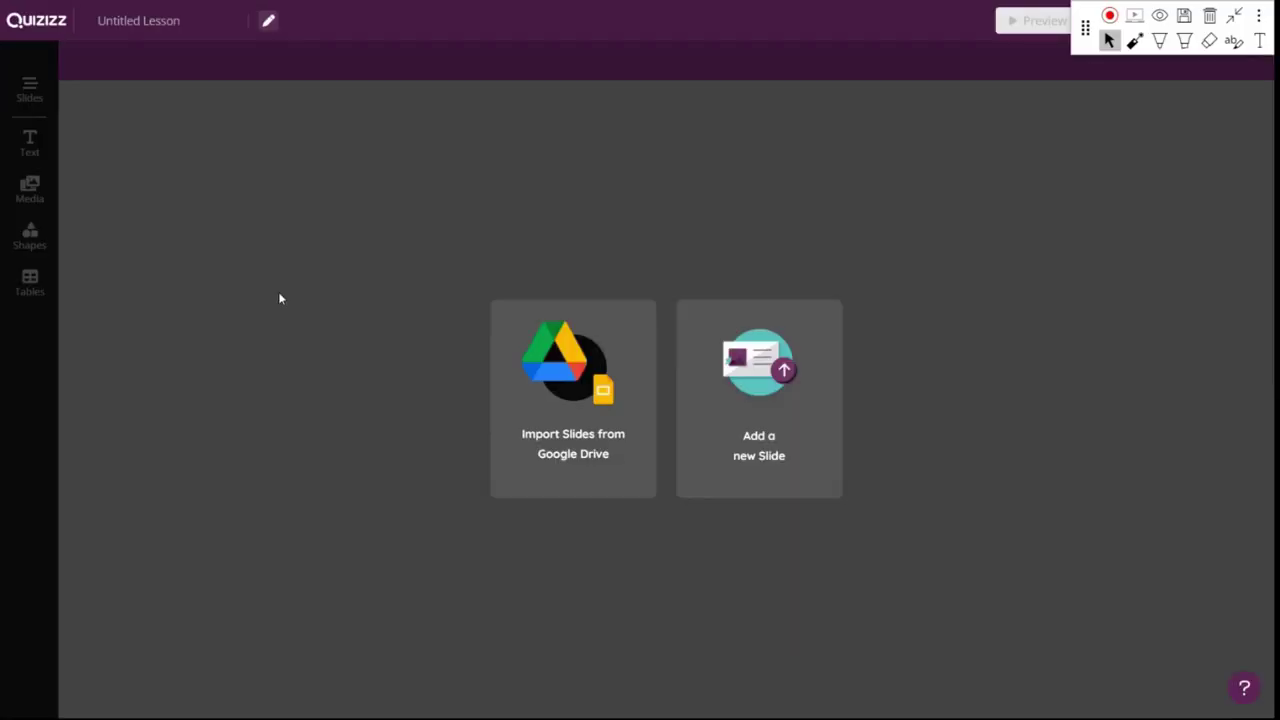
pyautogui.click(565, 428)
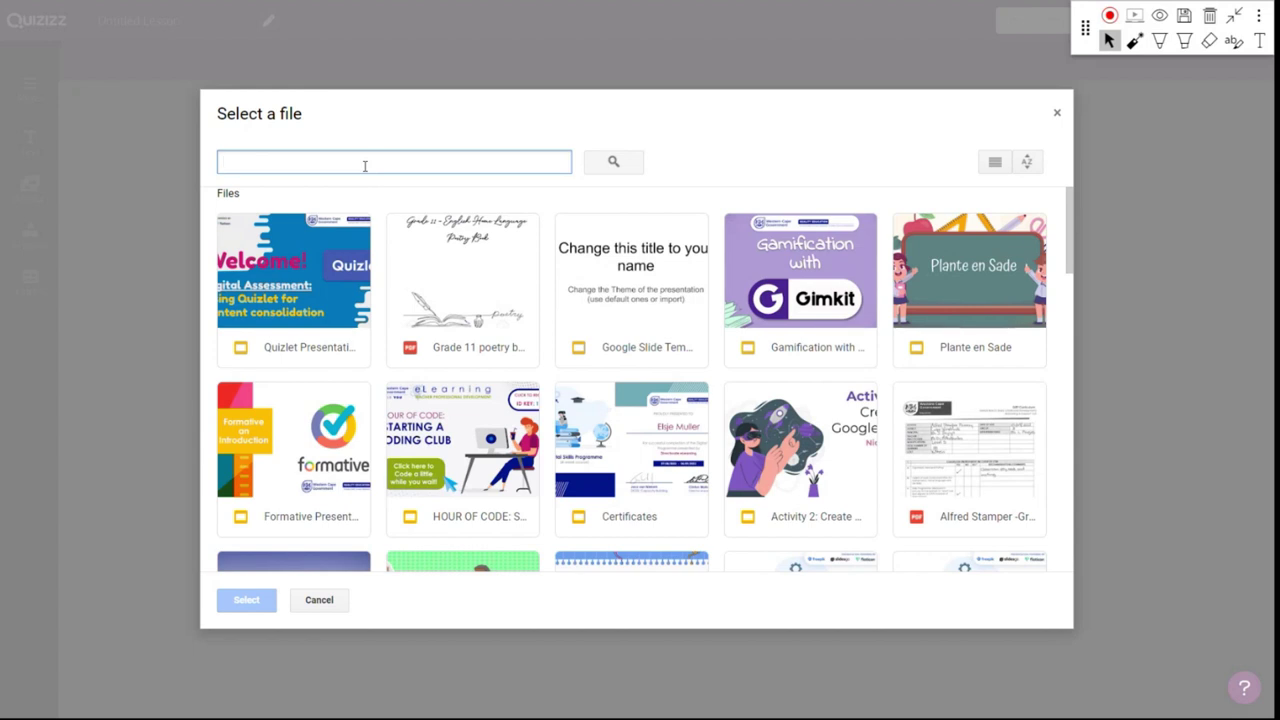
pyautogui.write('quizizz')
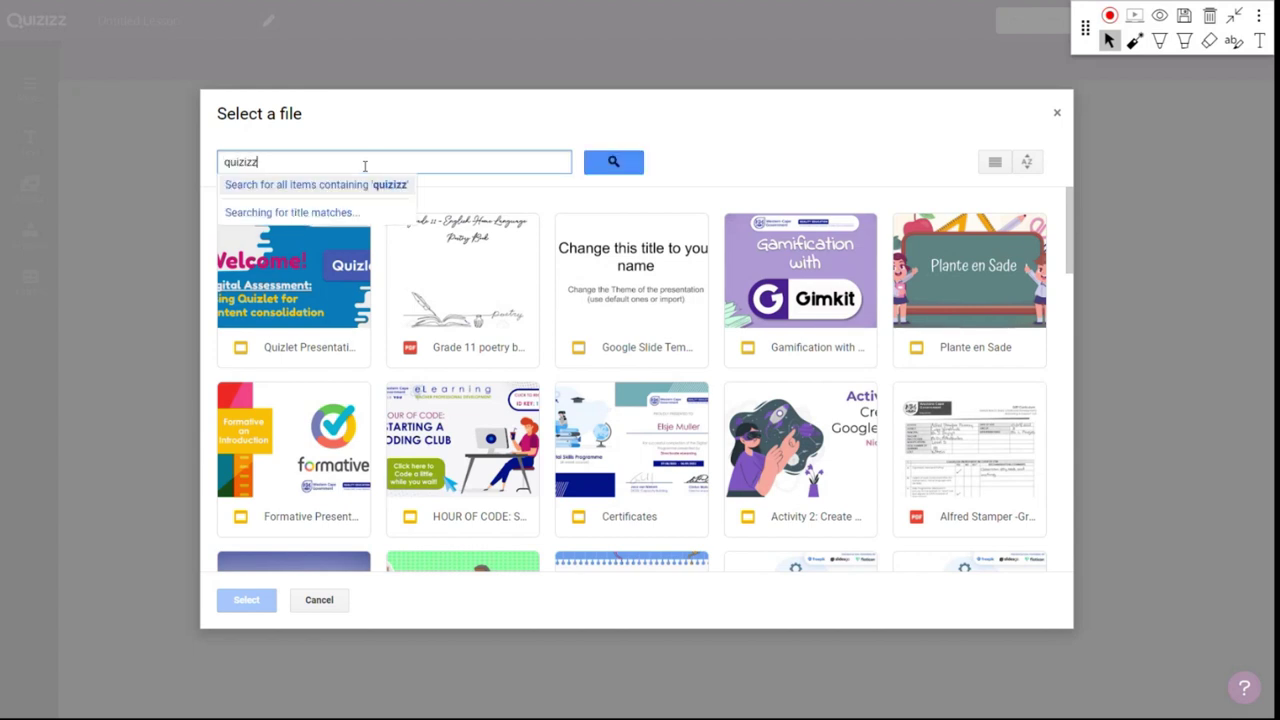
pyautogui.click(376, 193)
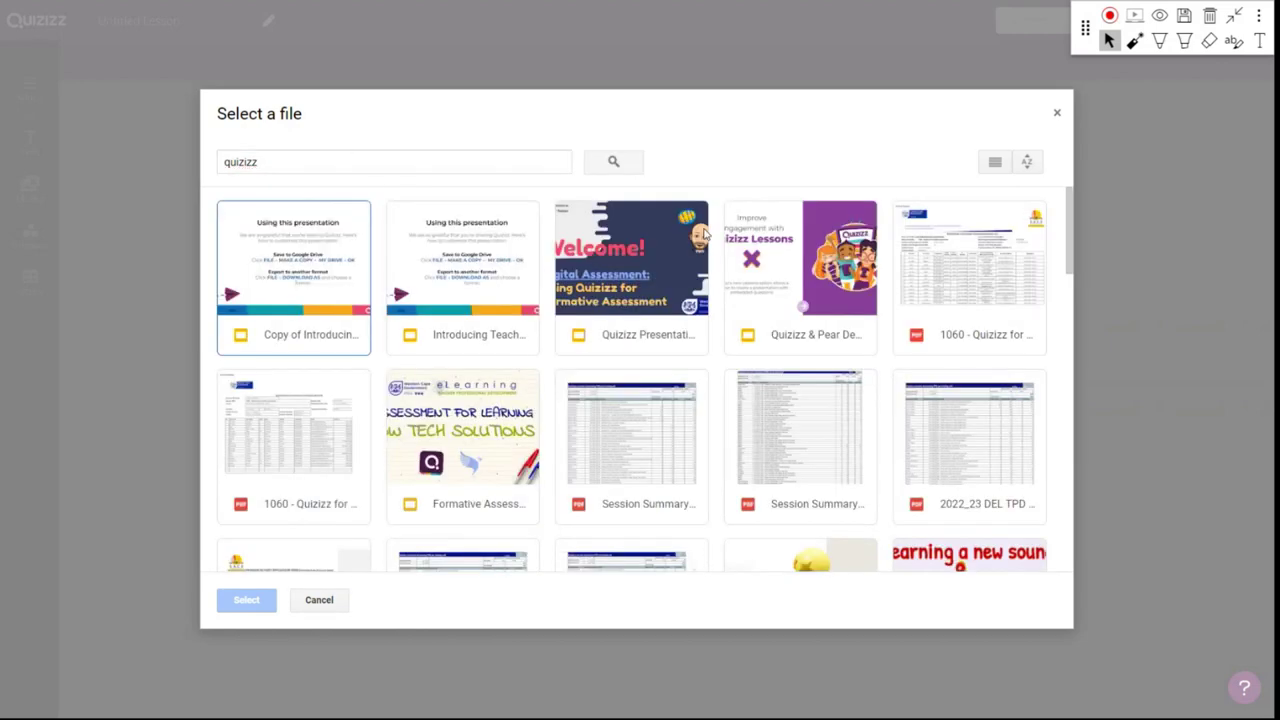
pyautogui.doubleClick(644, 350)
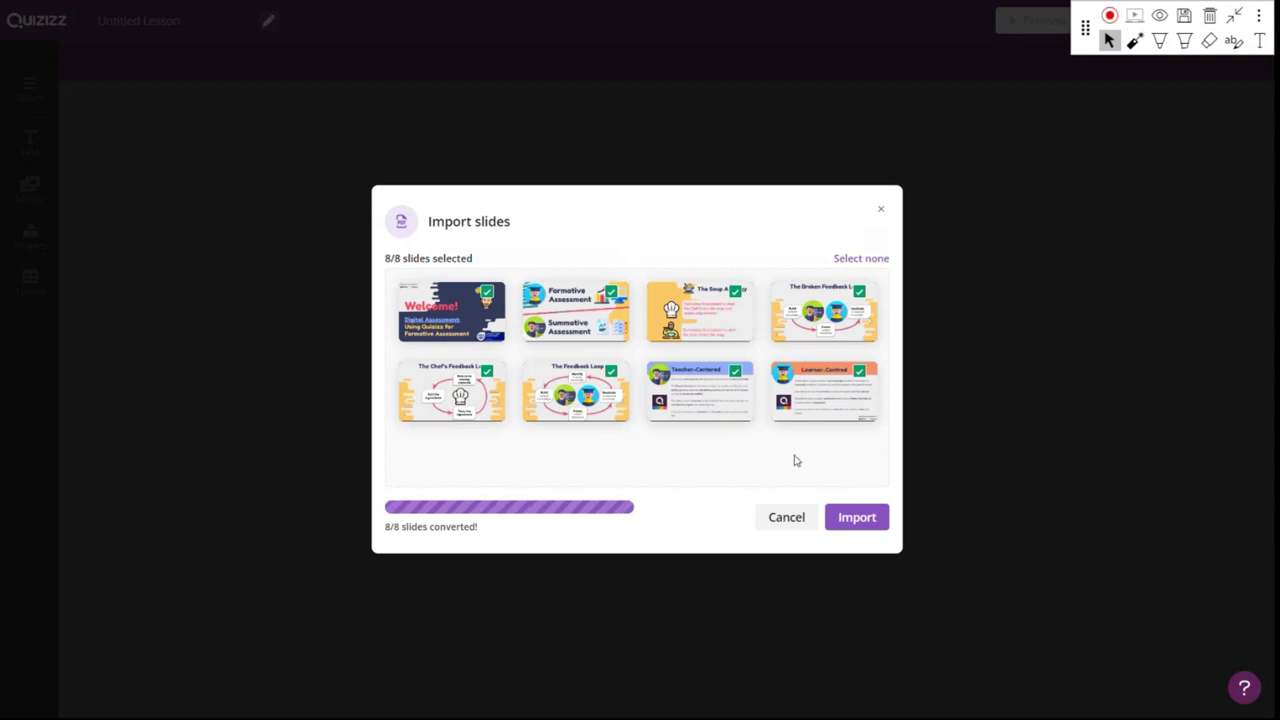
pyautogui.click(856, 518)
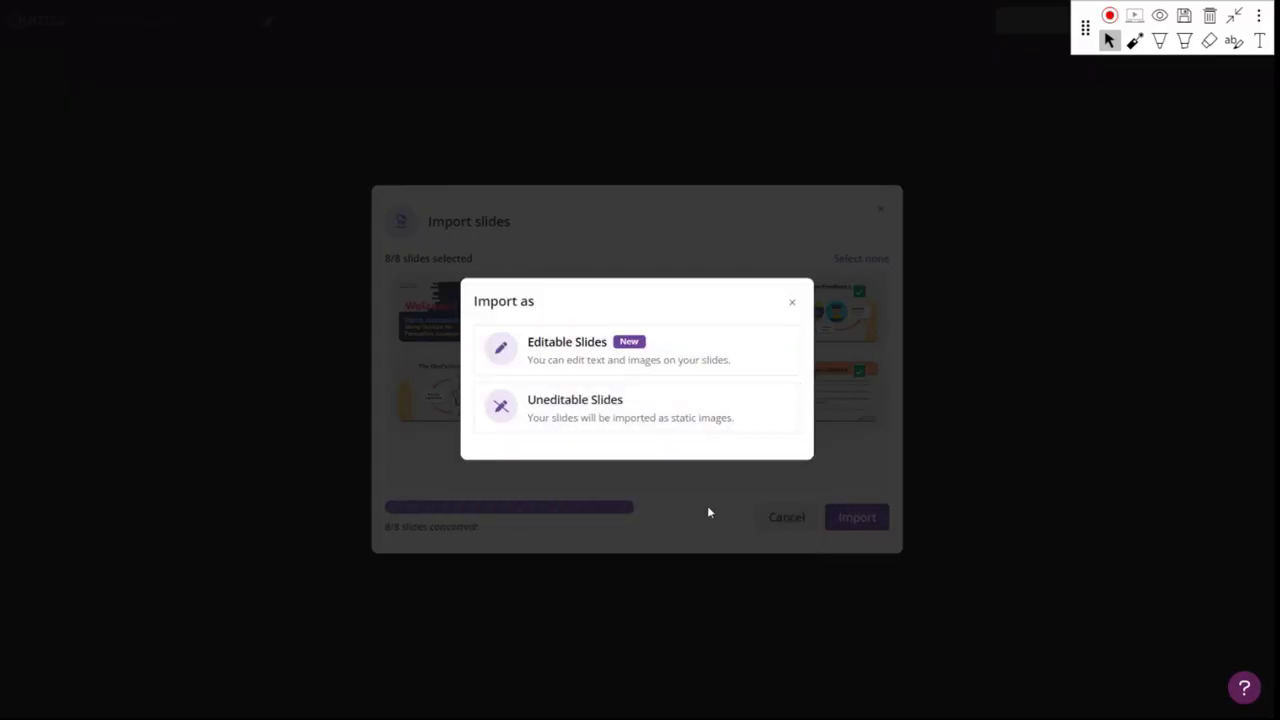
pyautogui.click(747, 412)
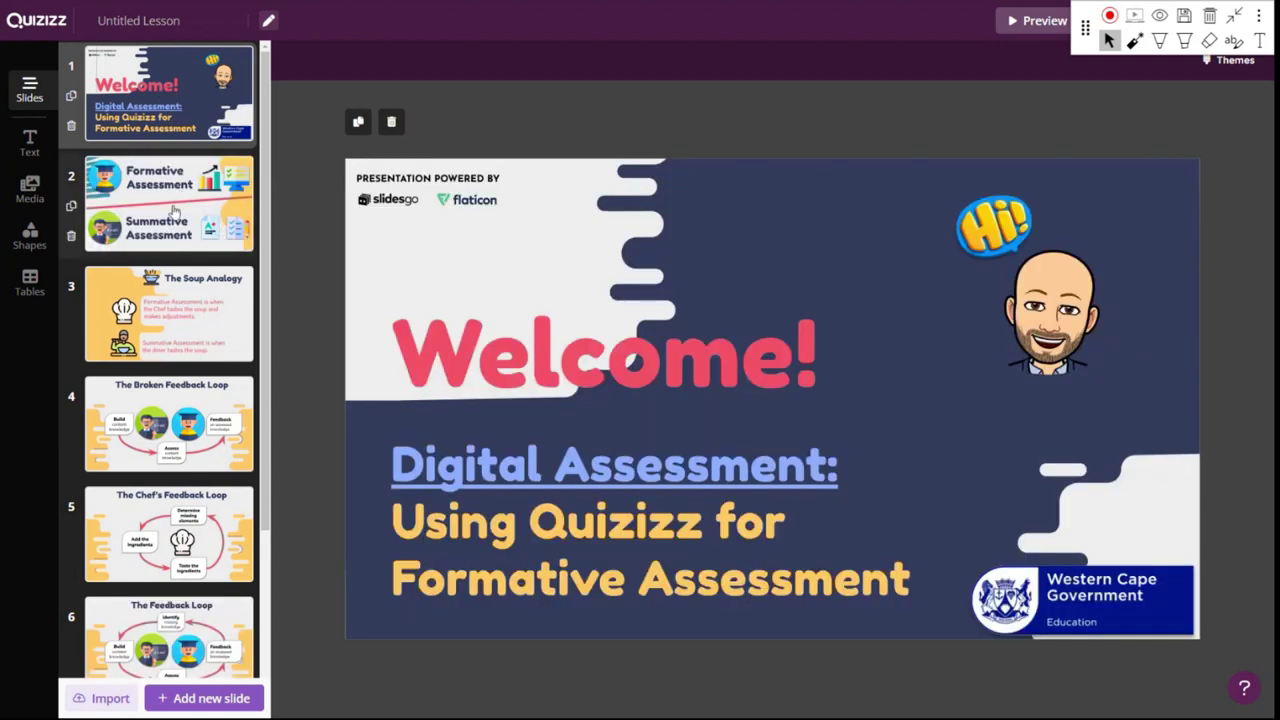
# Step: Look through the imported slides from The Soup Analogy to The Chef's Feedback Loop
pyautogui.click(170, 315)
pyautogui.click(165, 418)
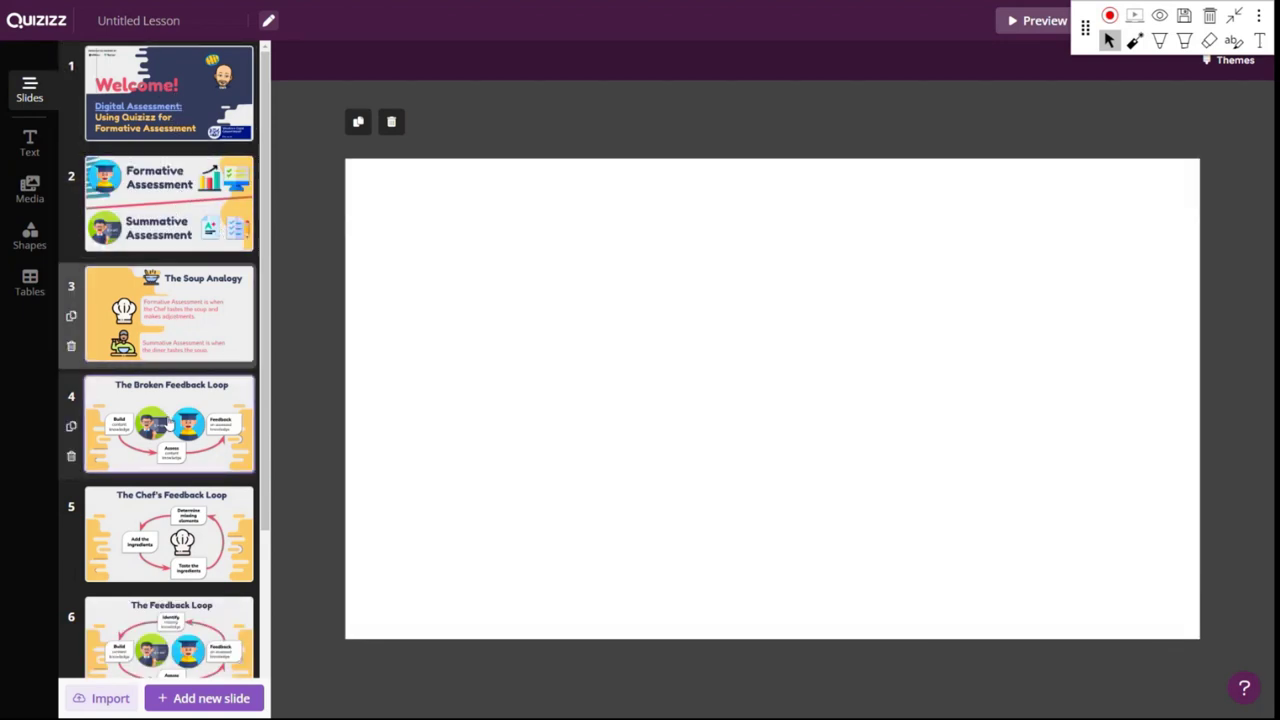
pyautogui.click(190, 495)
pyautogui.scroll(-2, 193, 495)
# Step: Add a multiple-choice question after The Feedback Loop slide asking "What is the missing part of the Broken Feedback Loop?" and auto-generate its answer options
pyautogui.click(193, 495)
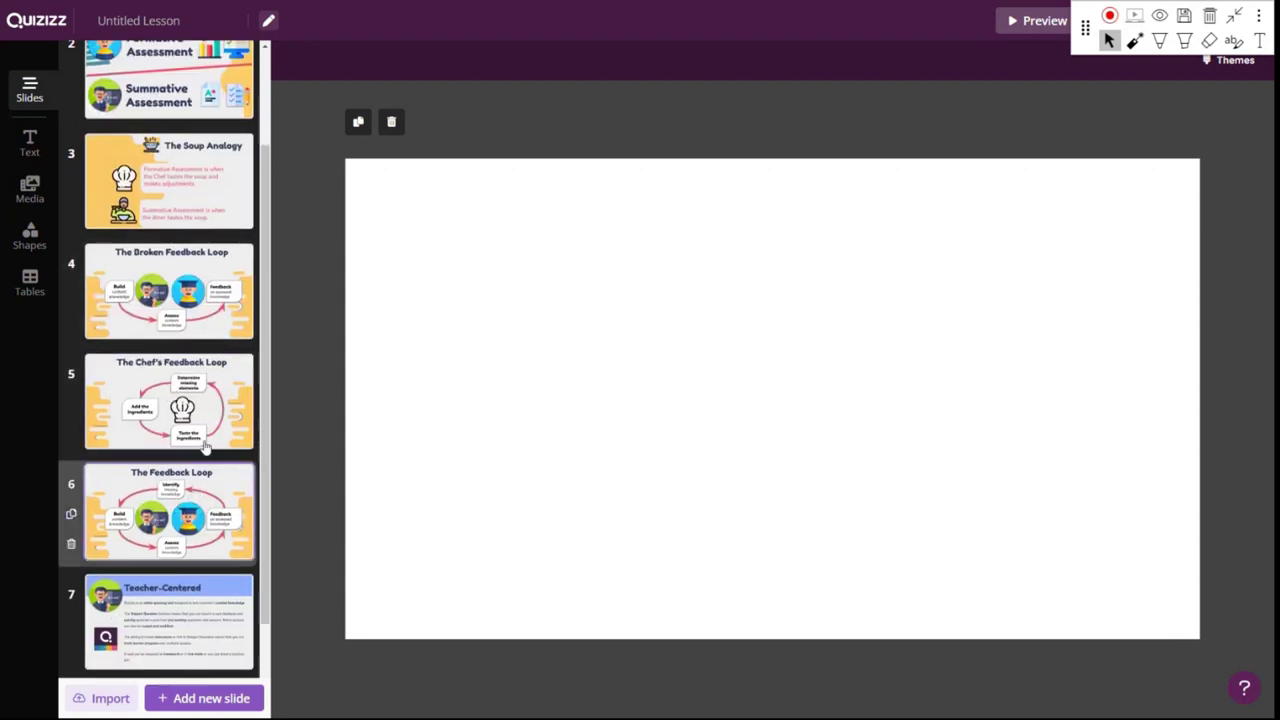
pyautogui.scroll(-3, 205, 560)
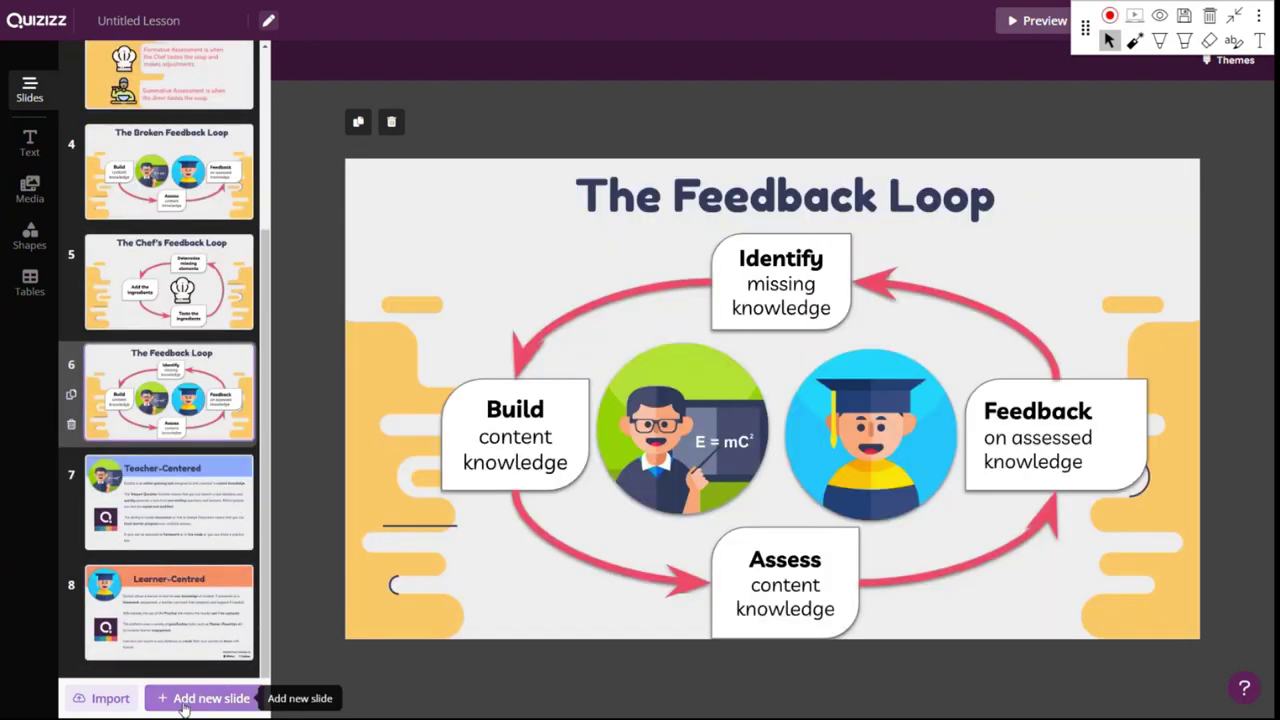
pyautogui.click(183, 703)
pyautogui.click(115, 178)
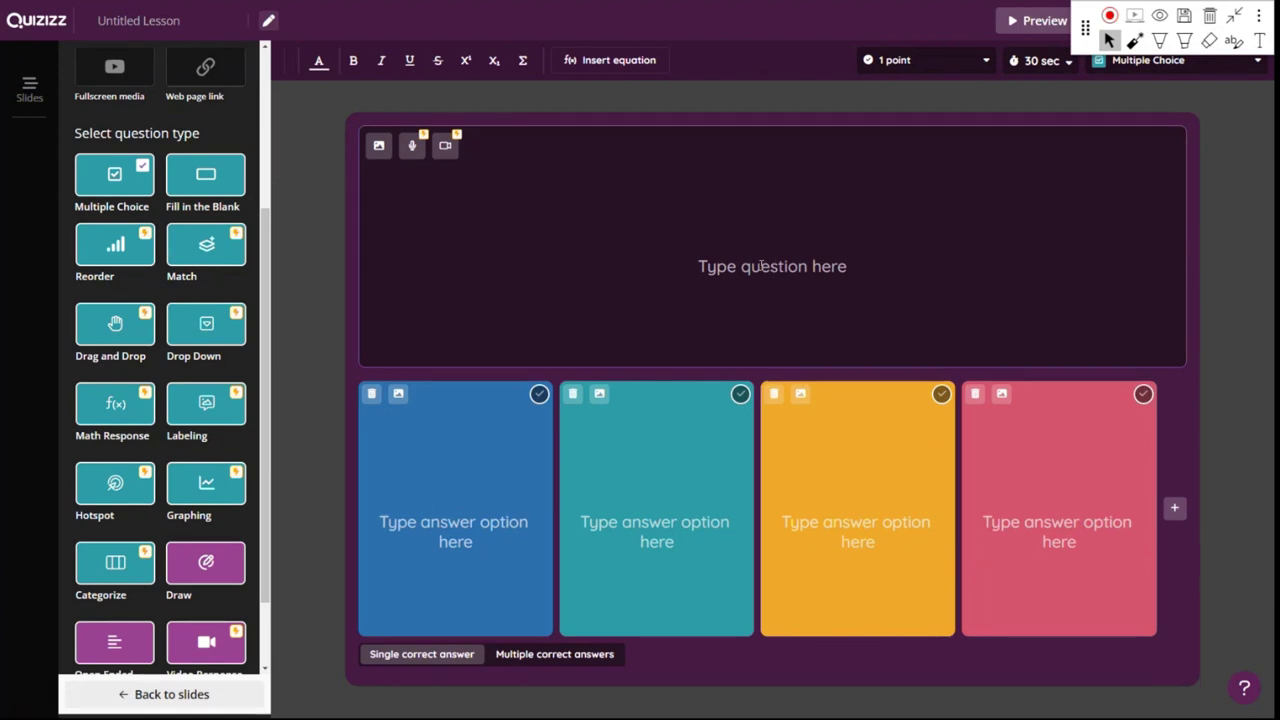
pyautogui.write('What is ')
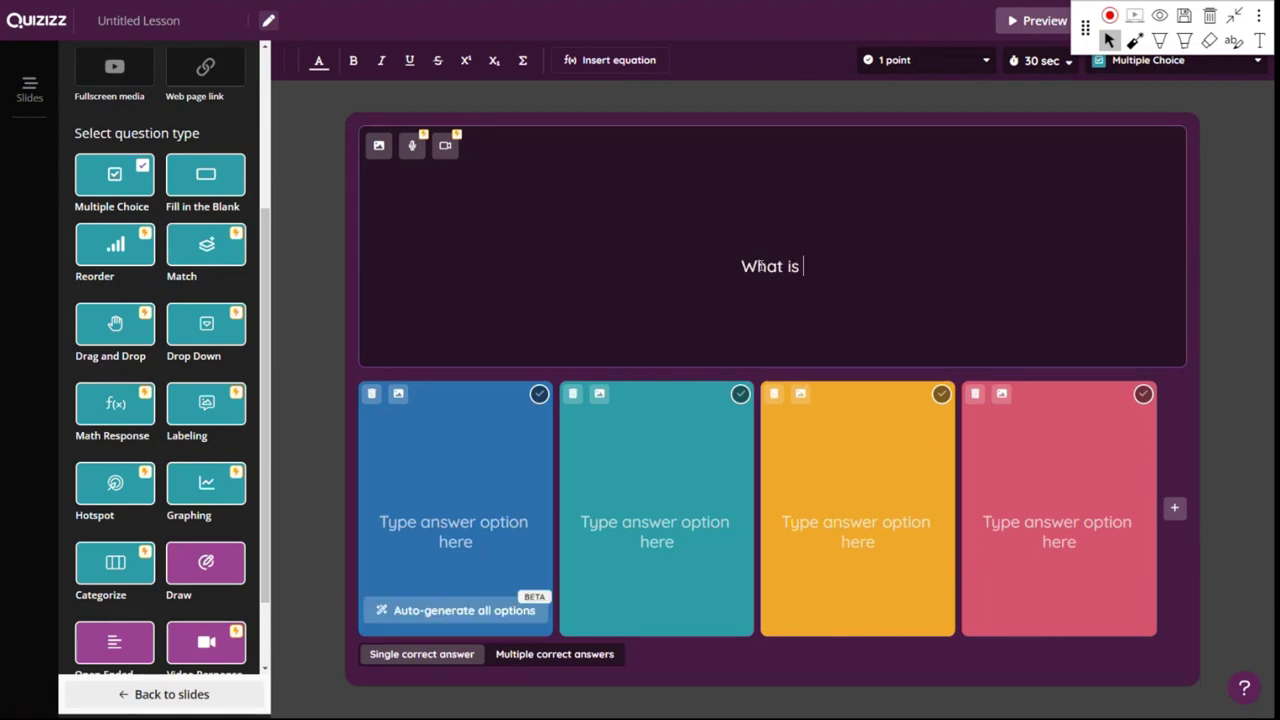
pyautogui.write('the missing pa')
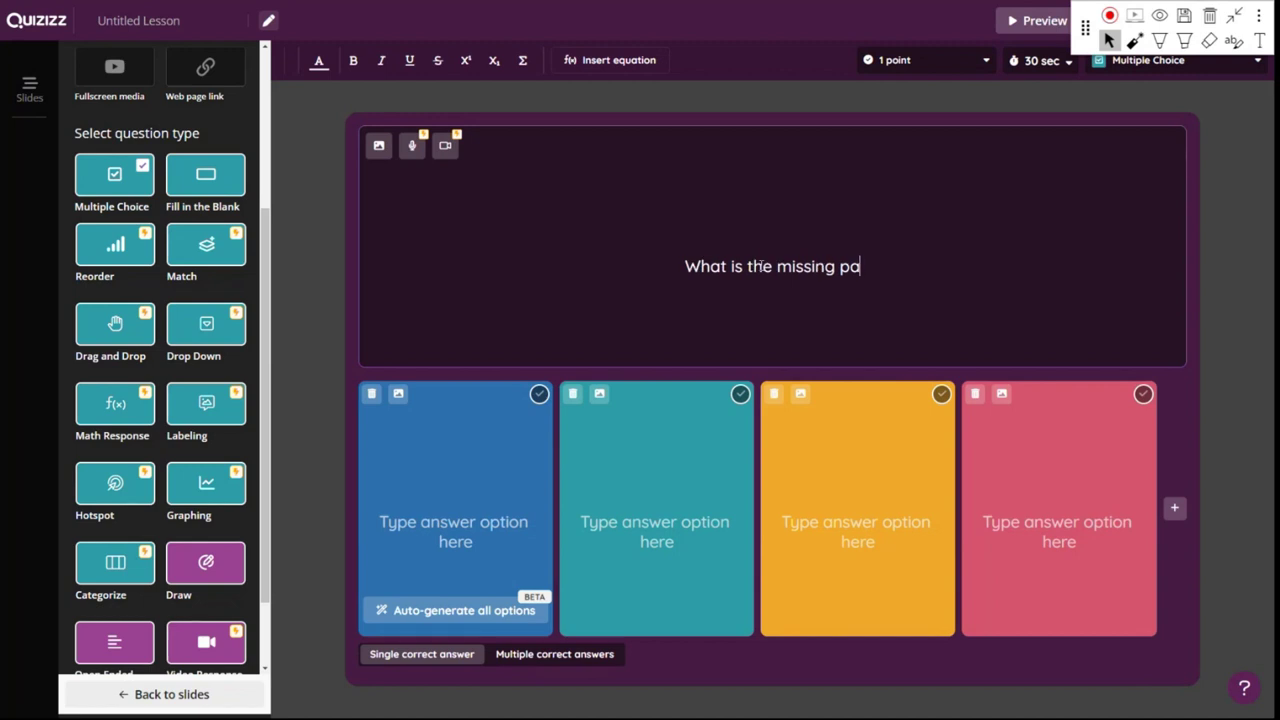
pyautogui.write('rt of the Bro')
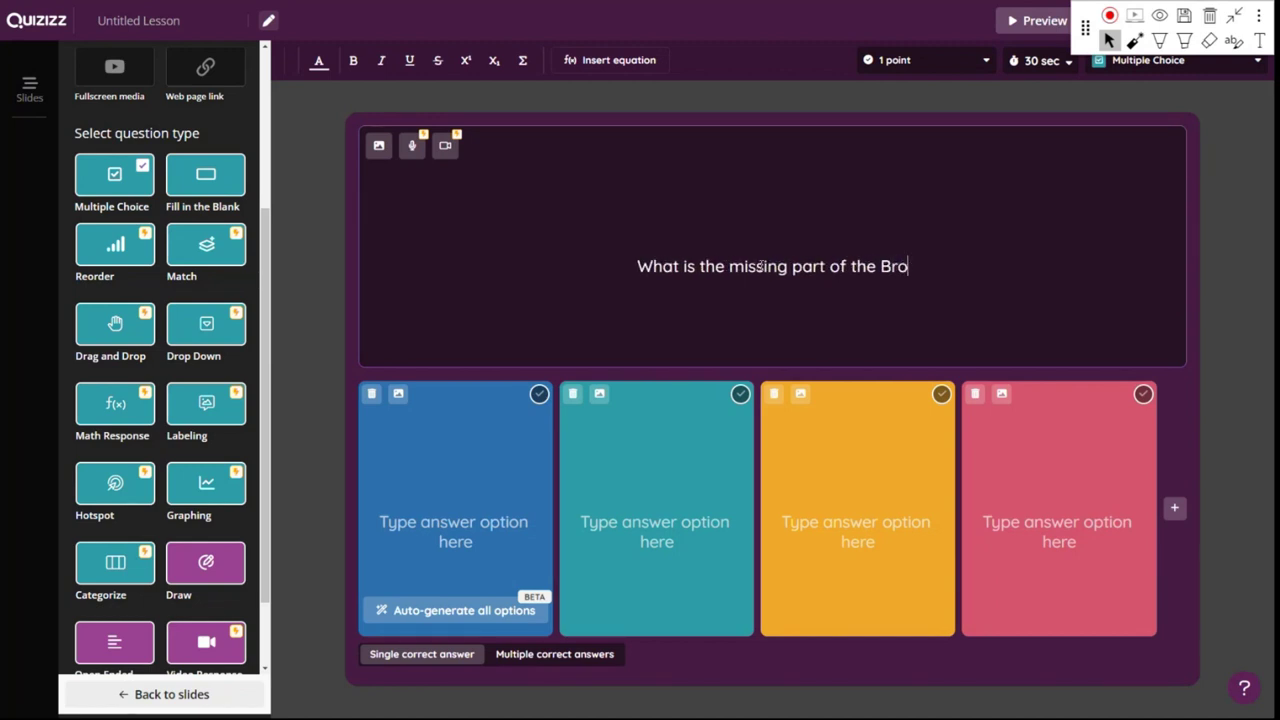
pyautogui.write('ken Feedback Loop?')
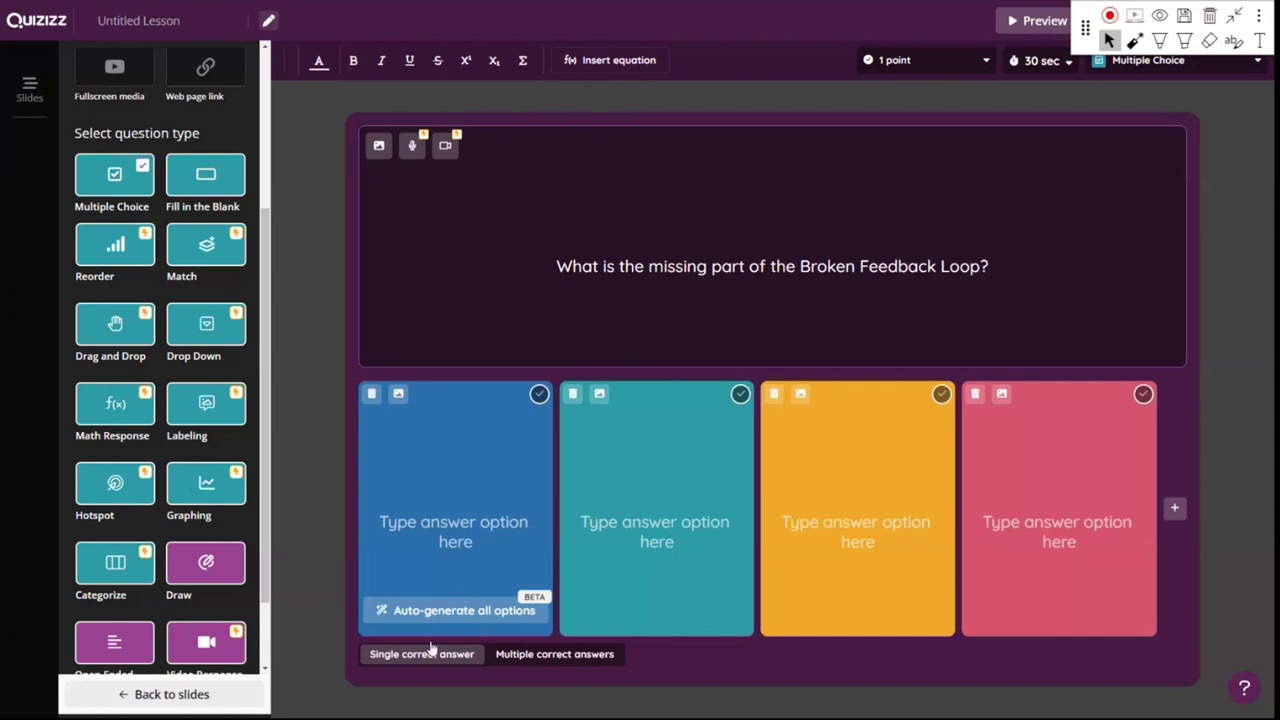
pyautogui.click(441, 610)
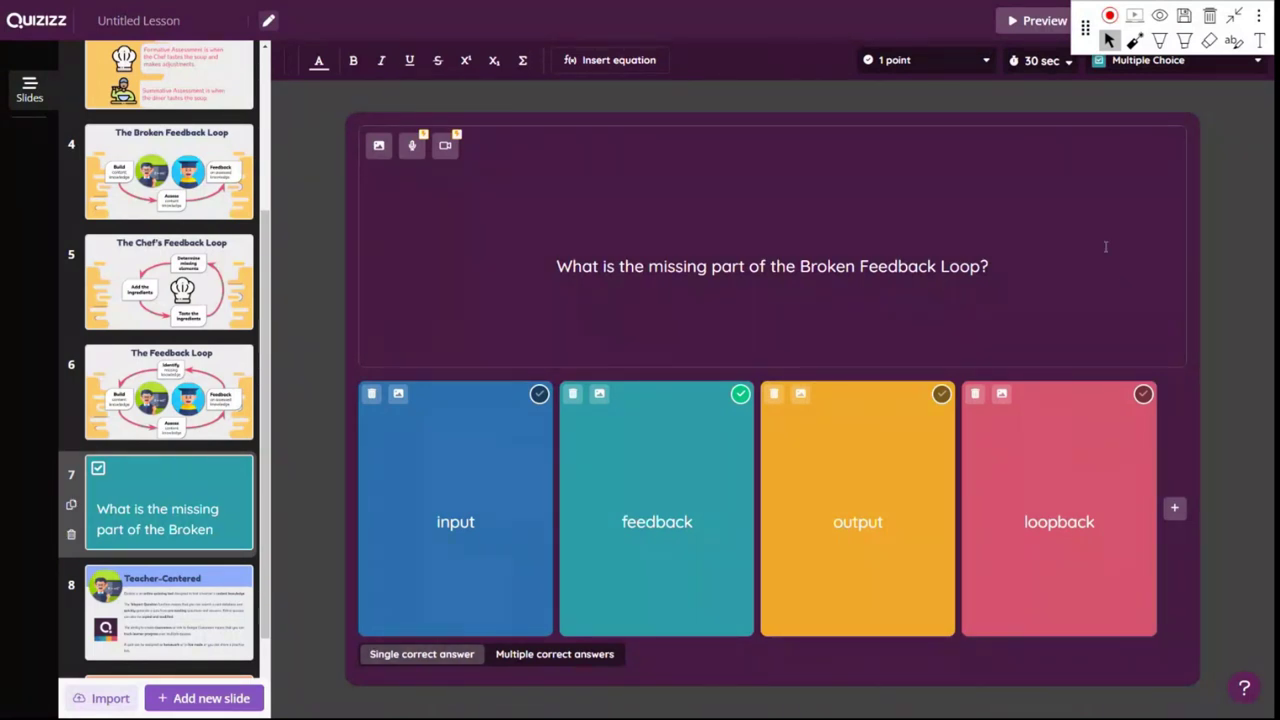
# Step: Step through the lesson from the Welcome slide to the closing slides, checking where the multiple-choice question sits in the sequence
pyautogui.scroll(1, 156, 141)
pyautogui.scroll(2, 156, 141)
pyautogui.scroll(-4, 175, 336)
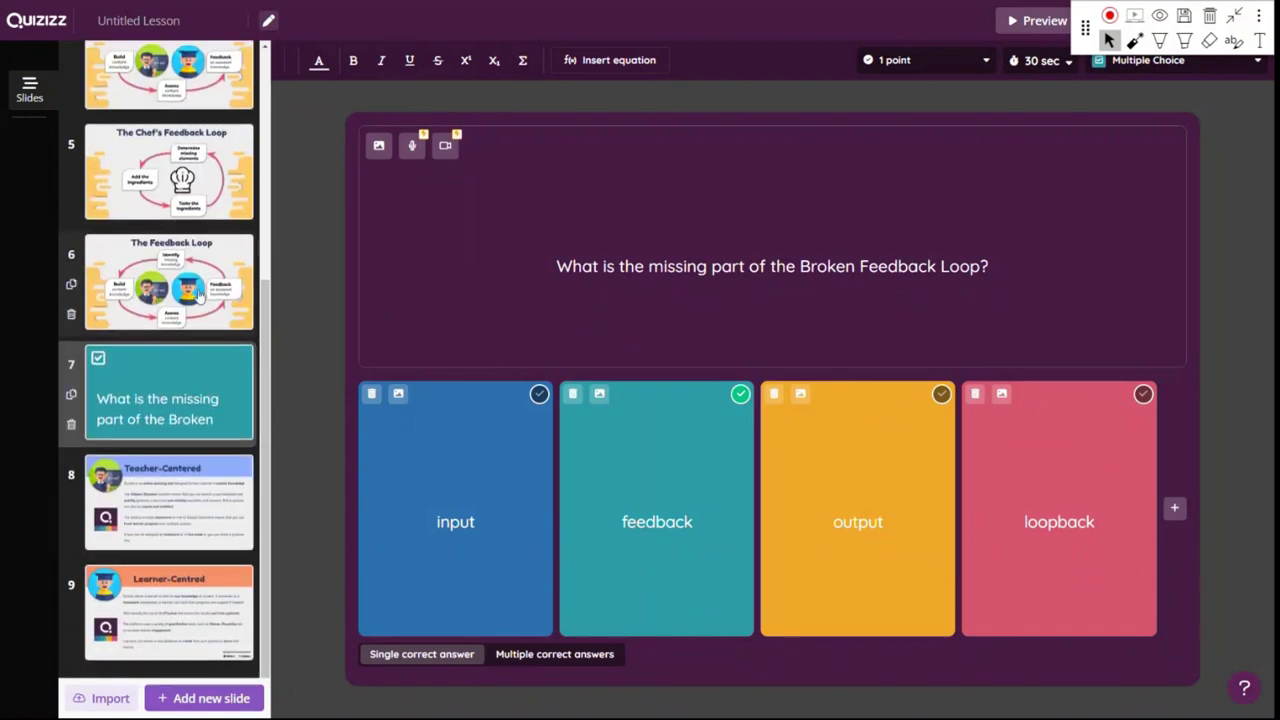
pyautogui.scroll(5, 175, 300)
pyautogui.click(165, 130)
pyautogui.click(165, 310)
pyautogui.click(165, 420)
pyautogui.scroll(-1, 165, 420)
pyautogui.click(180, 450)
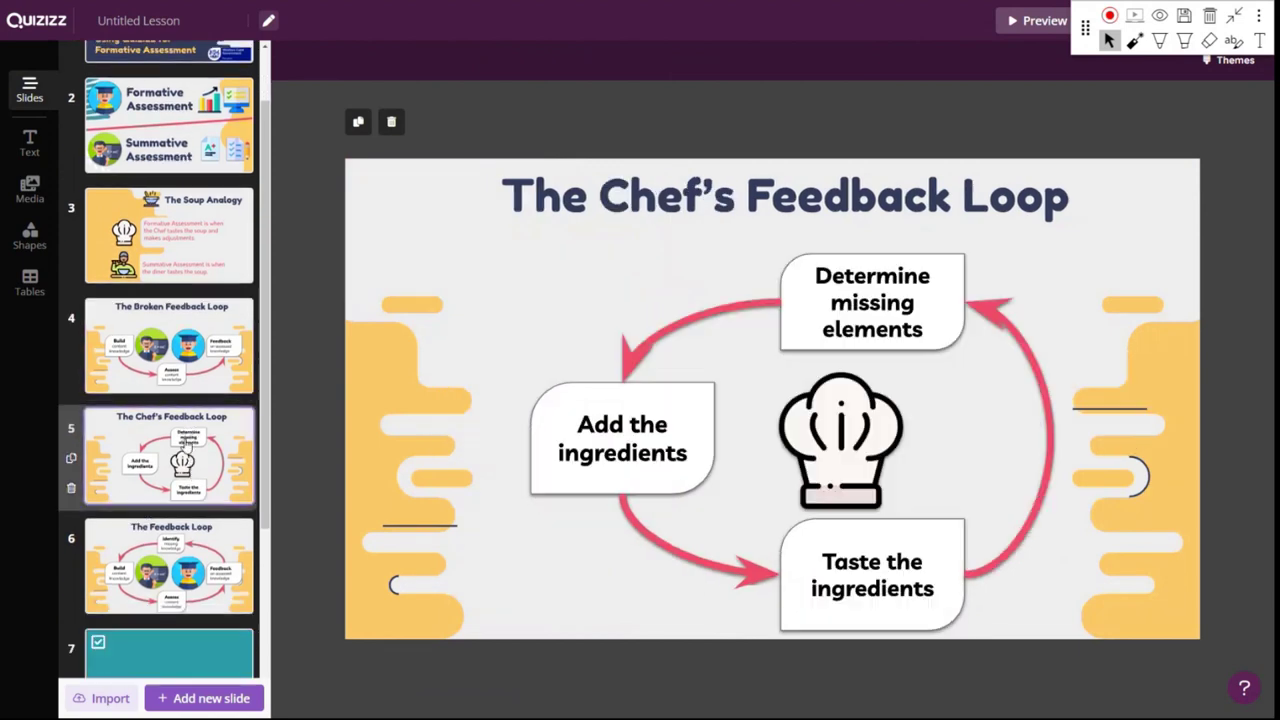
pyautogui.scroll(-2, 180, 450)
pyautogui.click(170, 380)
pyautogui.click(192, 458)
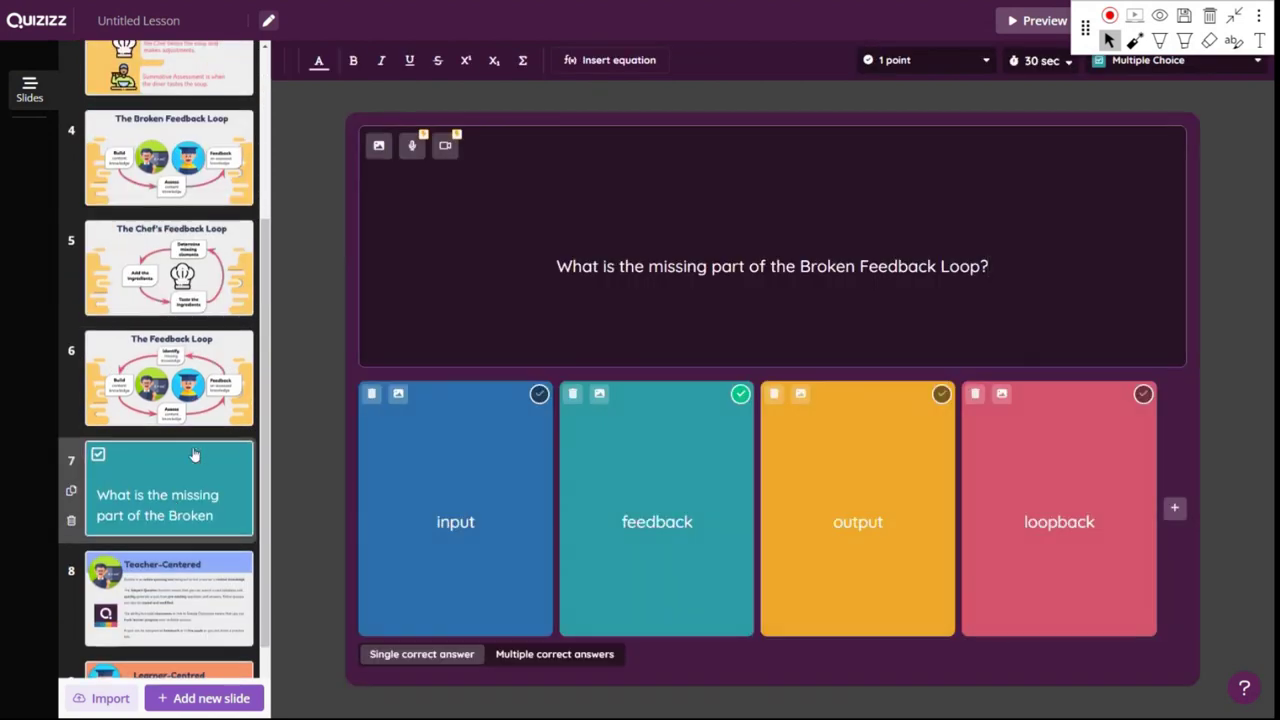
pyautogui.scroll(-1, 192, 458)
pyautogui.click(187, 462)
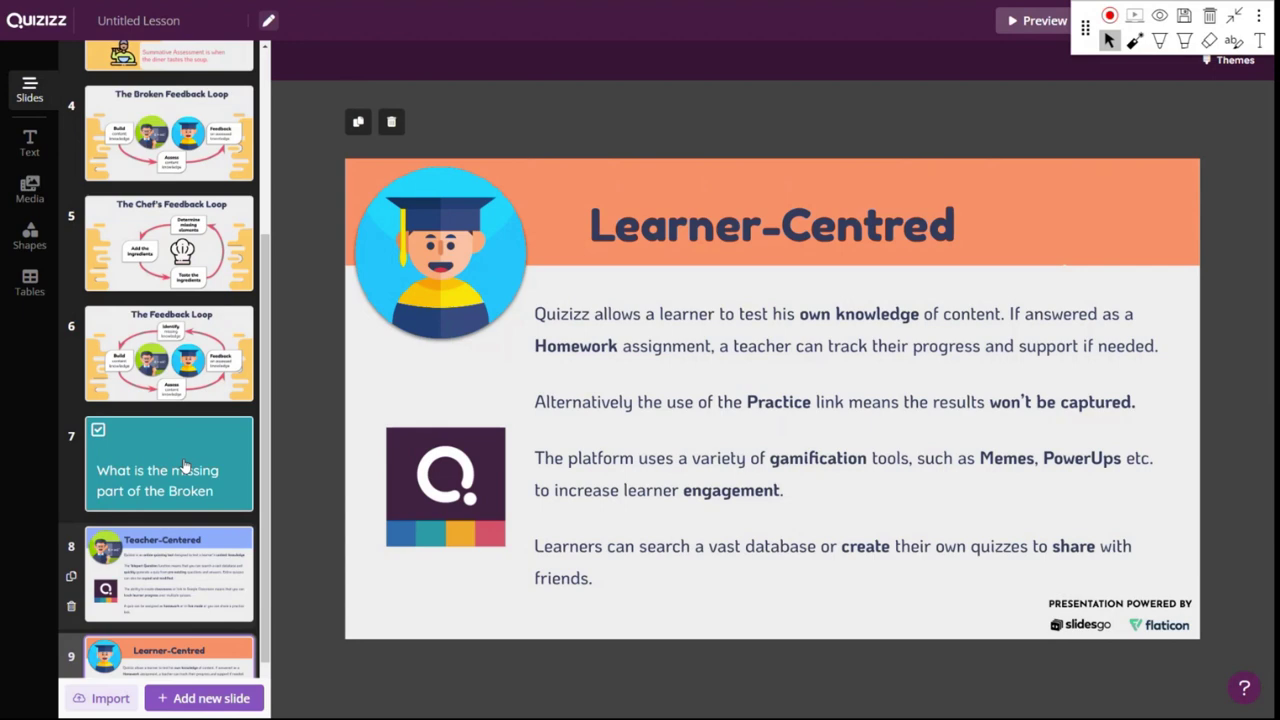
# Step: Preview the lesson in participant's view, checking The Feedback Loop slide and the multiple-choice question after it, and close the preview
pyautogui.scroll(4, 186, 386)
pyautogui.moveTo(1105, 30)
pyautogui.mouseDown()
pyautogui.moveTo(1105, 166)
pyautogui.moveTo(1105, 110)
pyautogui.mouseUp()
pyautogui.click(1035, 20)
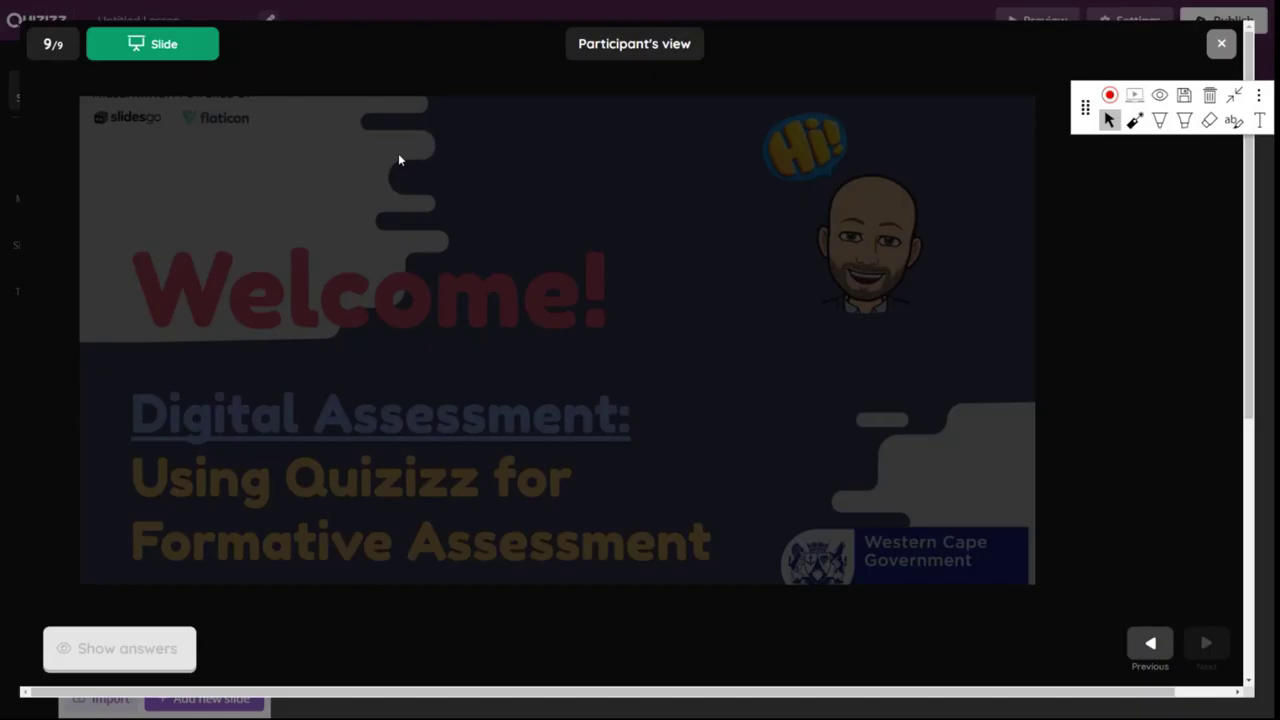
pyautogui.click(1160, 656)
pyautogui.click(1158, 656)
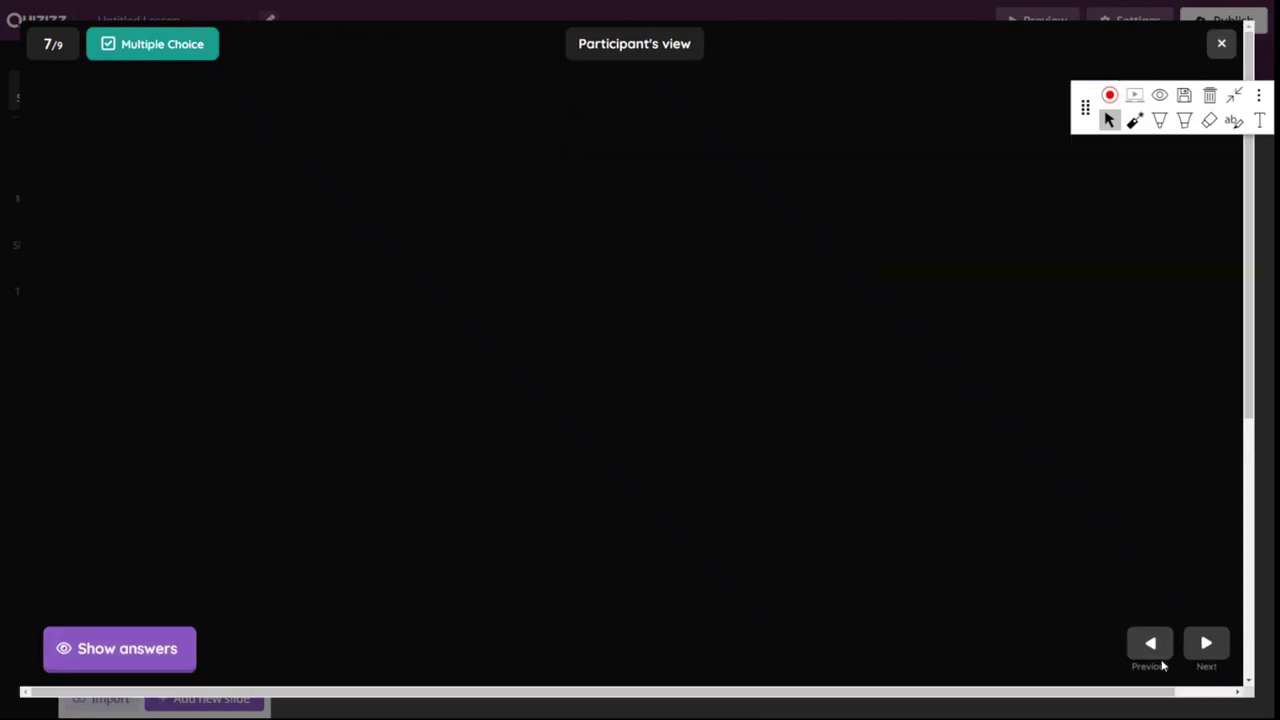
pyautogui.click(1160, 657)
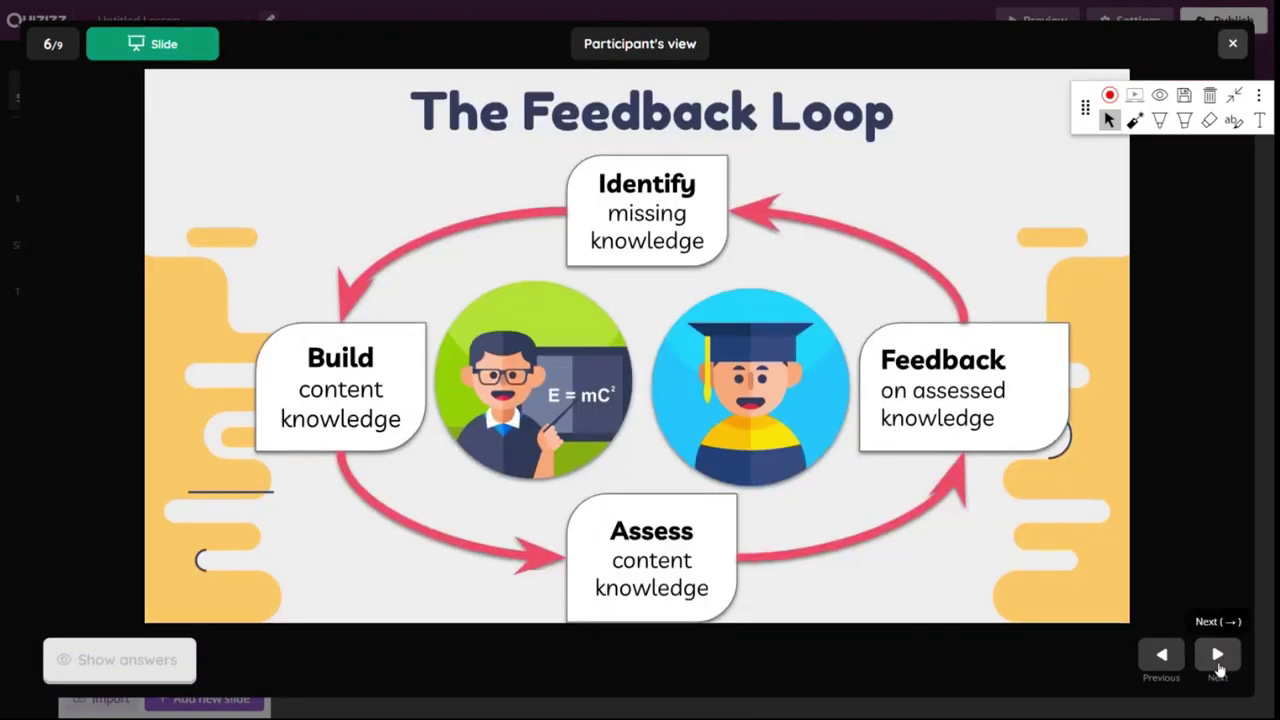
pyautogui.click(1218, 664)
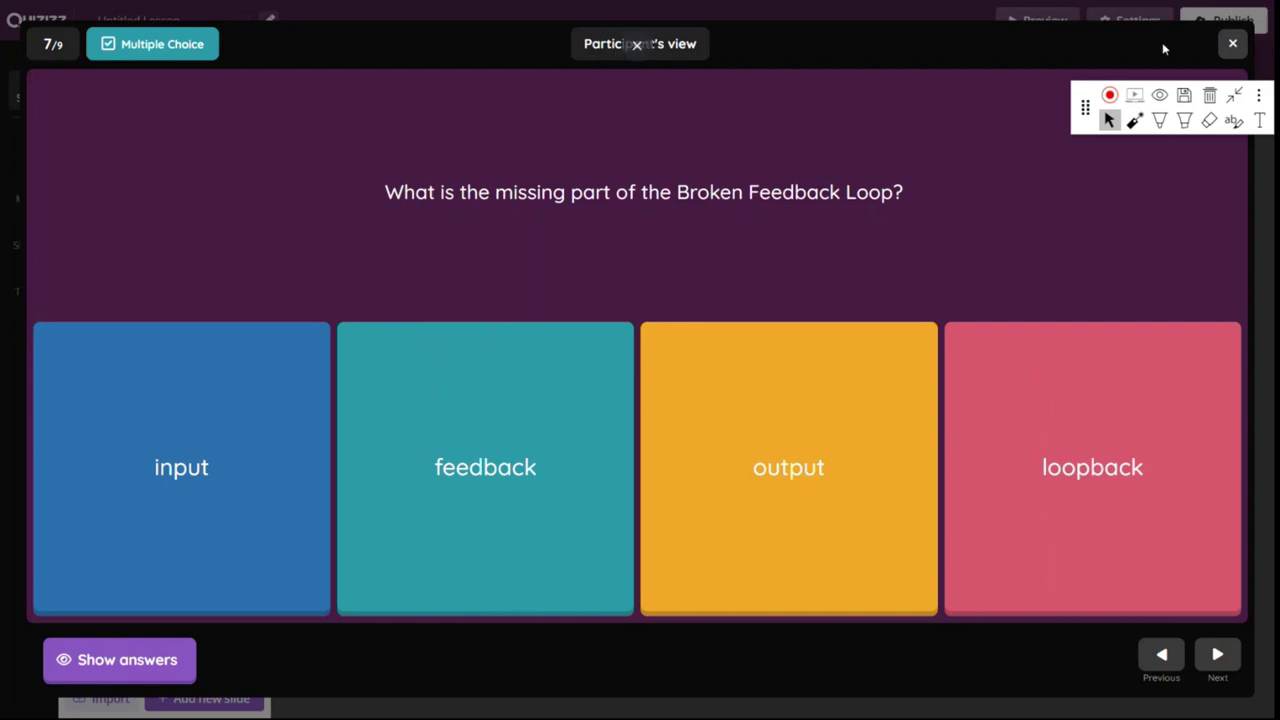
pyautogui.click(1233, 44)
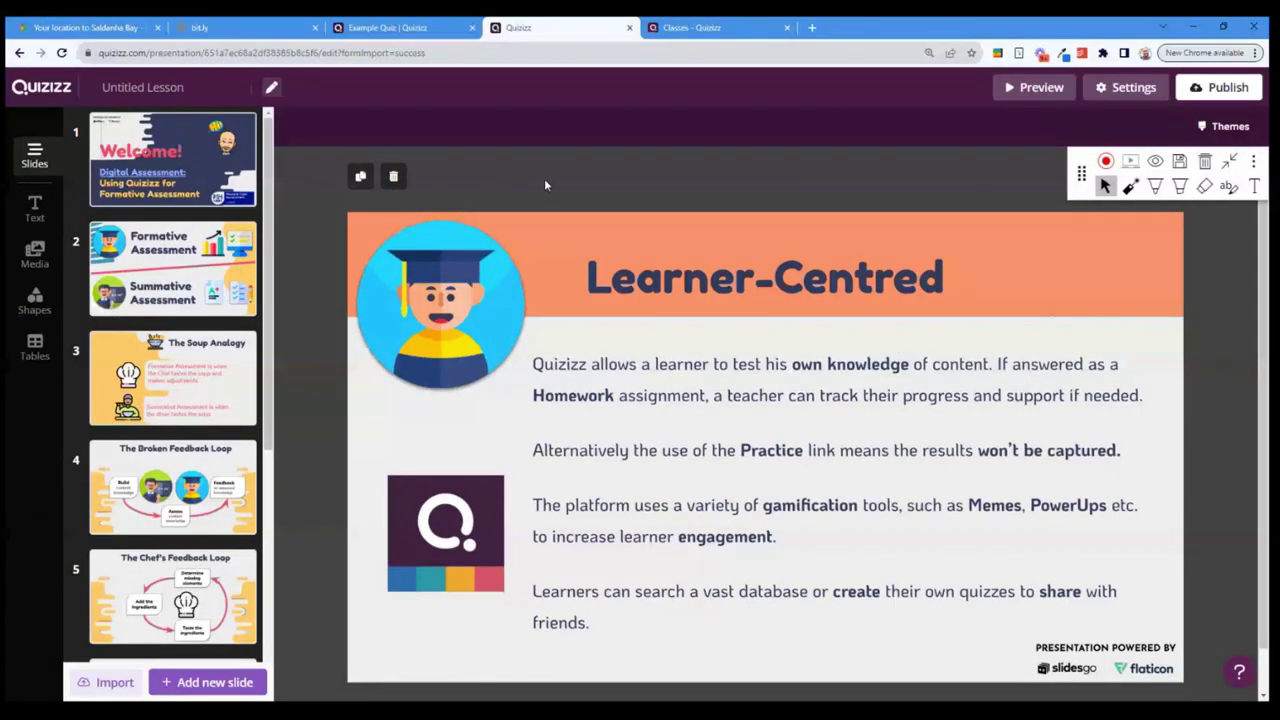
# Step: Close the untitled lesson and return from the Example Quiz page to the Quizizz home page by way of the teacher profile
pyautogui.click(629, 28)
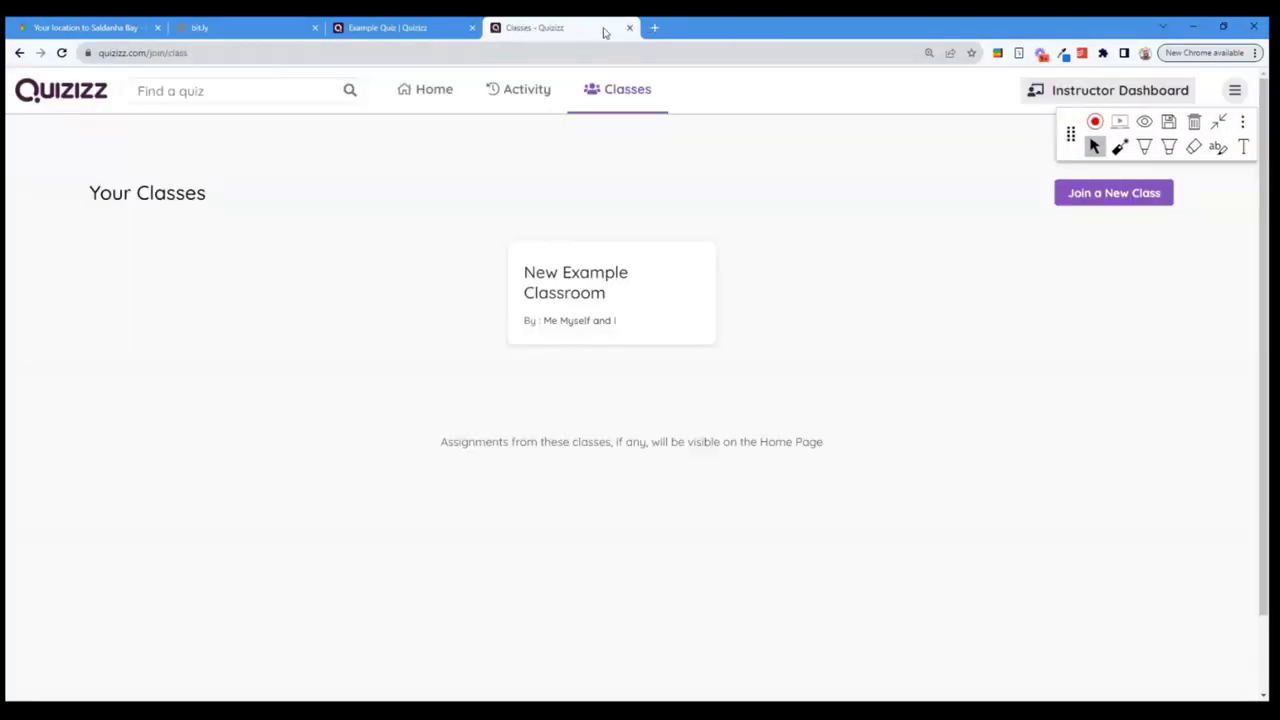
pyautogui.click(420, 28)
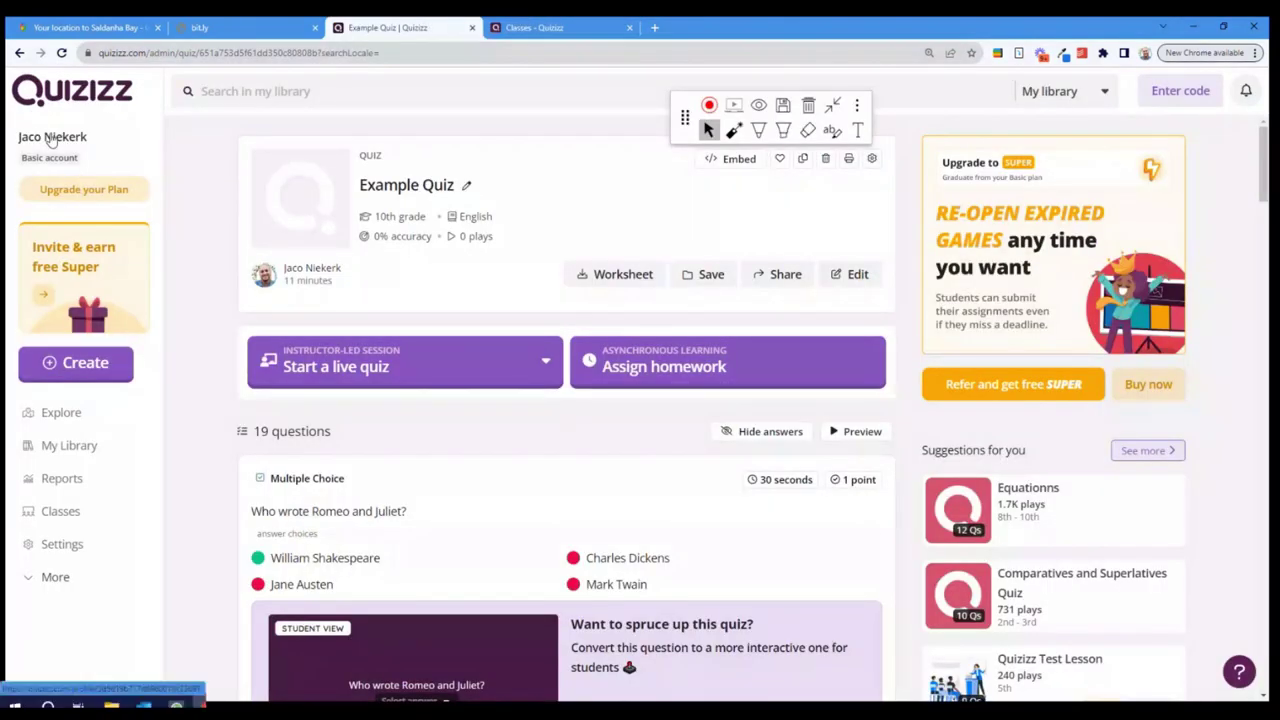
pyautogui.click(52, 138)
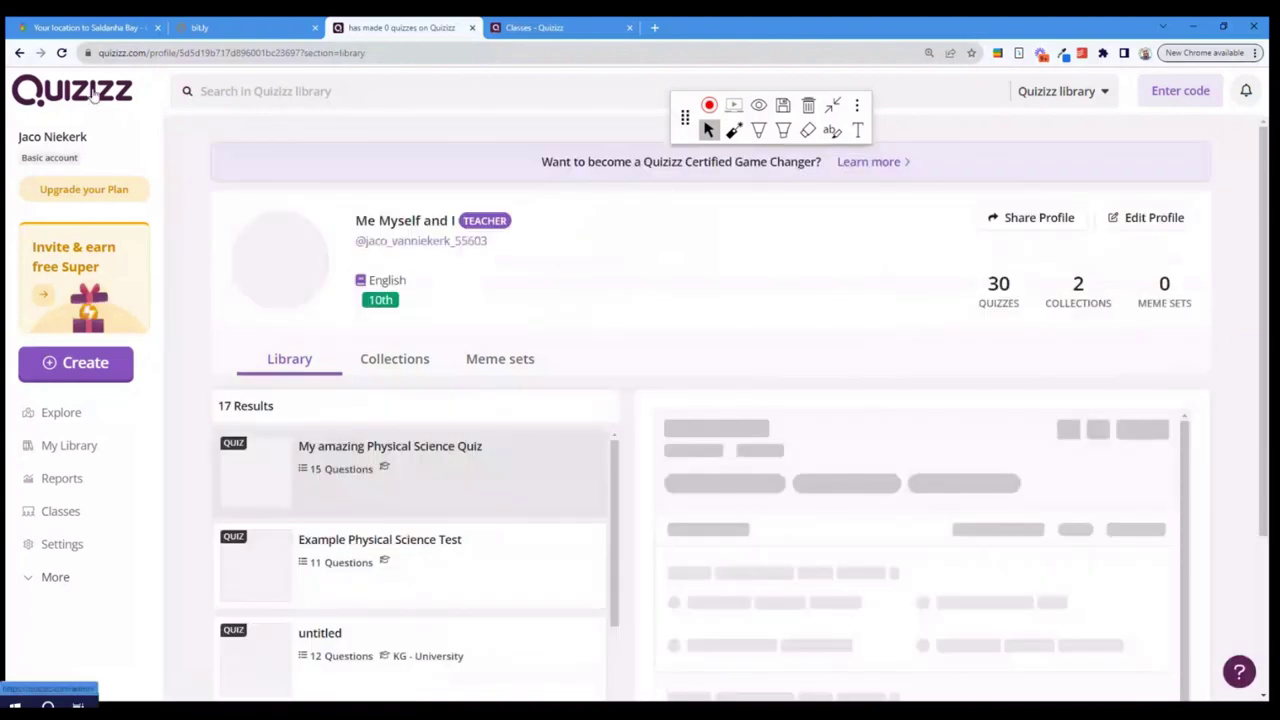
pyautogui.click(93, 93)
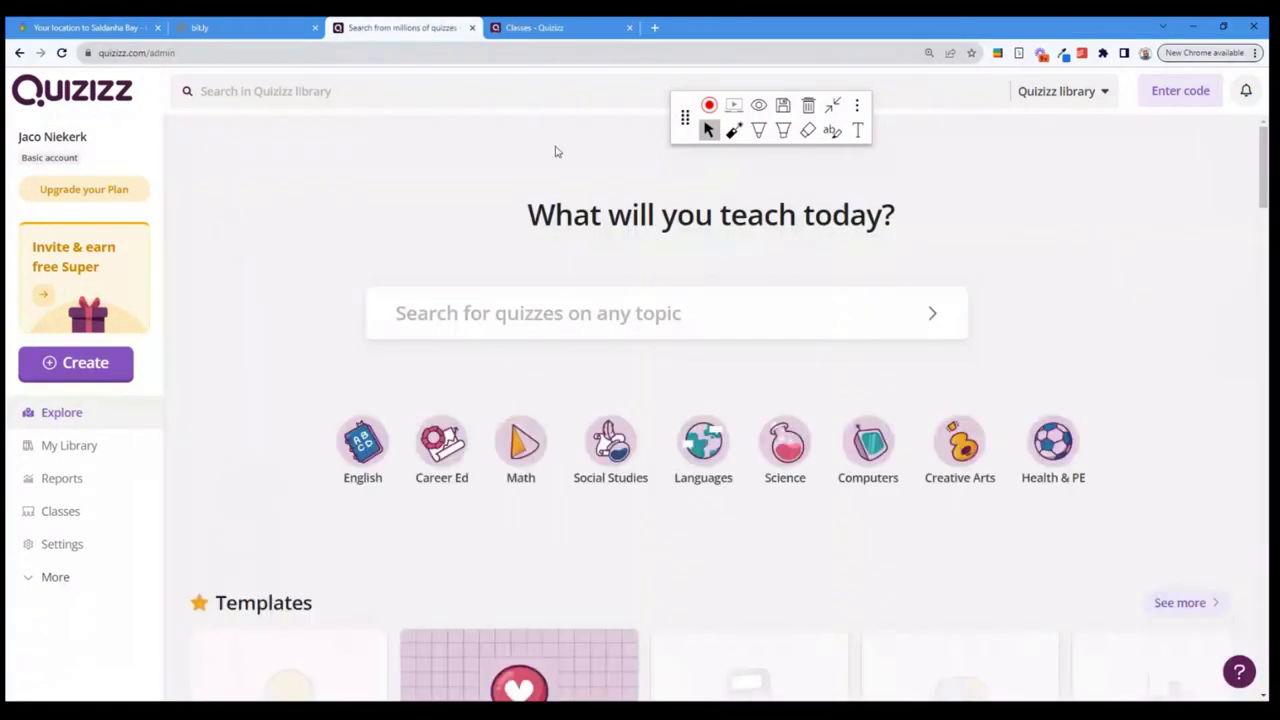
# Step: Outline the quiz topic search box in yellow with the annotation pen and number it 1 in black
pyautogui.click(758, 130)
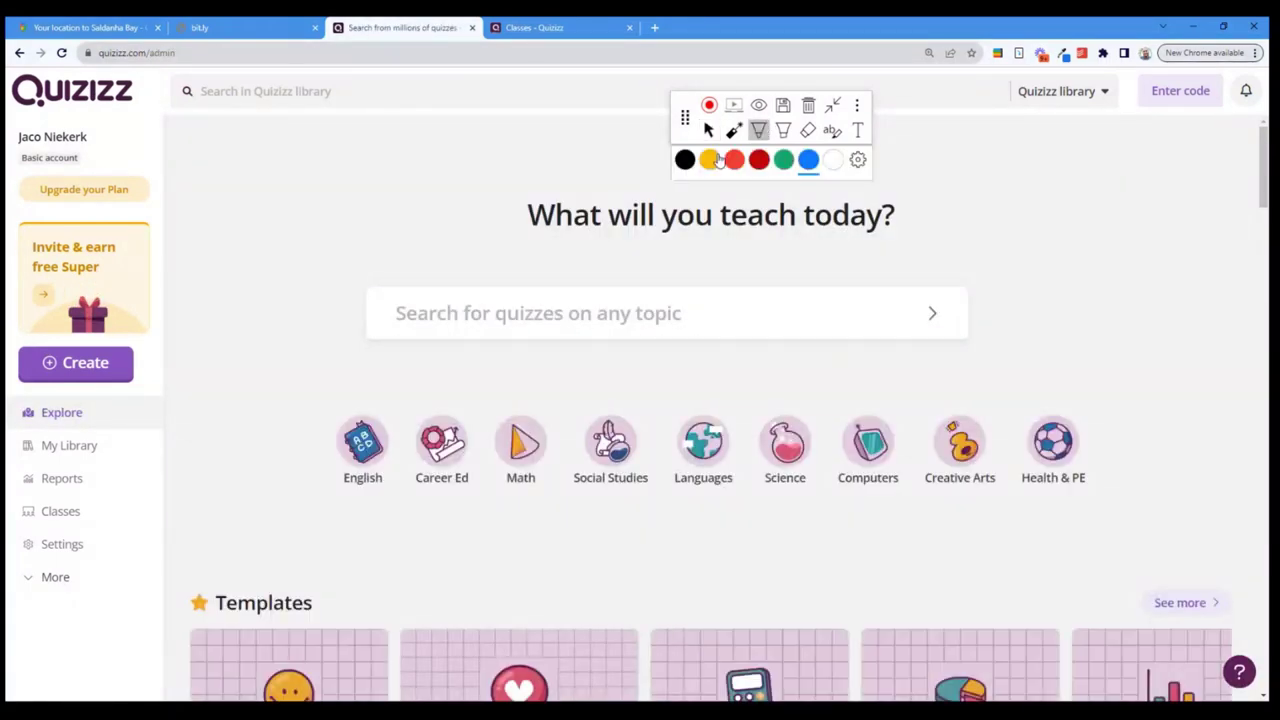
pyautogui.click(710, 162)
pyautogui.moveTo(335, 260)
pyautogui.mouseDown()
pyautogui.moveTo(646, 249)
pyautogui.moveTo(747, 349)
pyautogui.moveTo(269, 366)
pyautogui.moveTo(334, 250)
pyautogui.mouseUp()
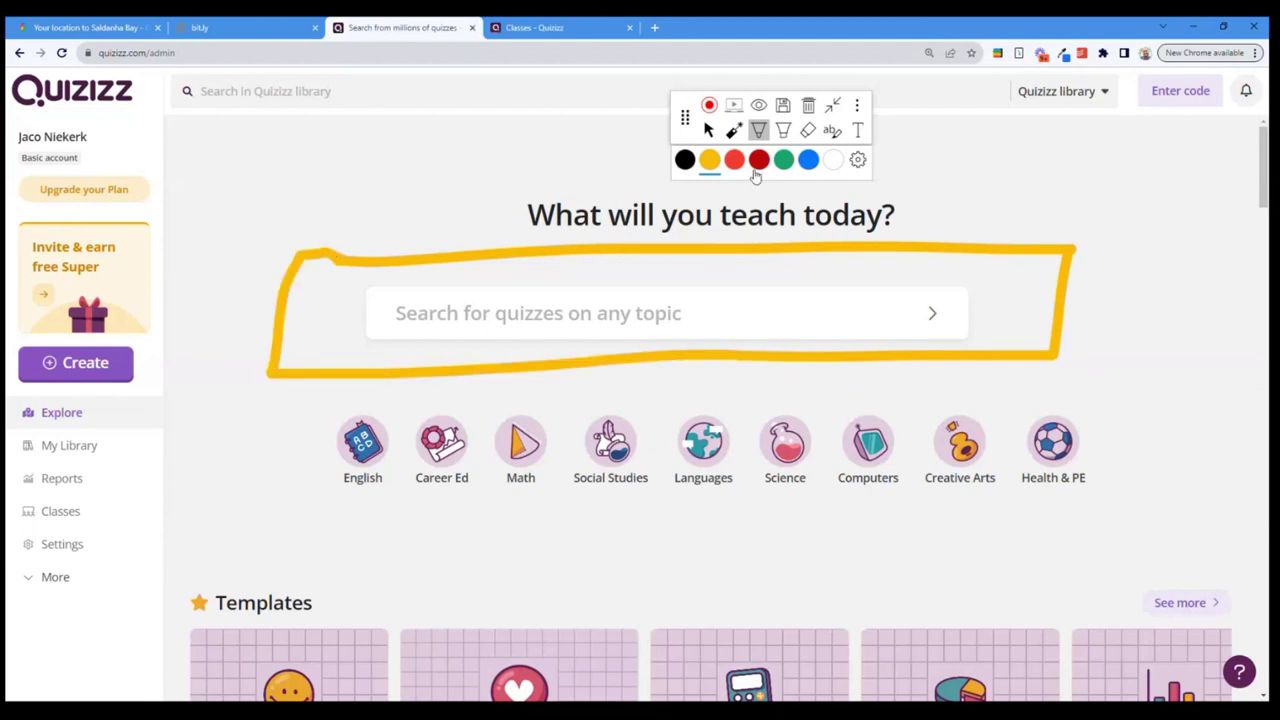
pyautogui.click(684, 159)
pyautogui.moveTo(338, 187); pyautogui.dragTo(338, 240)
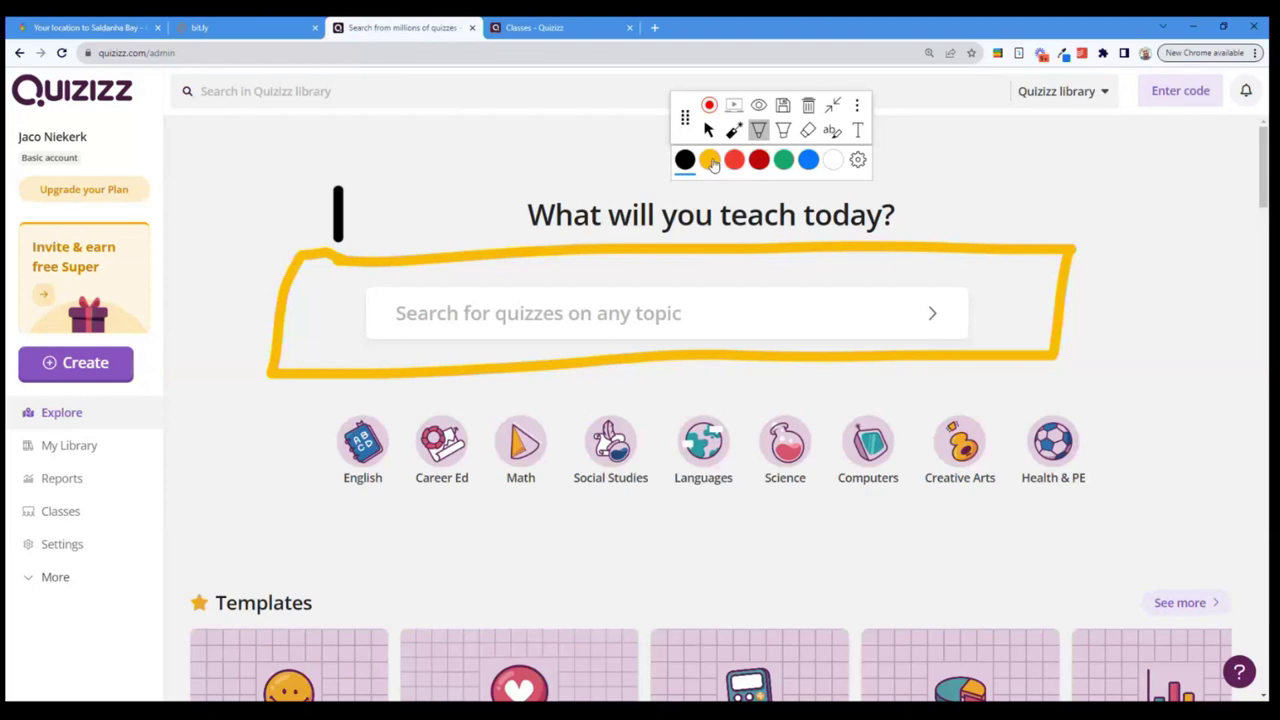
# Step: Outline the Create button in yellow with the annotation pen and number it 2 in black
pyautogui.click(710, 160)
pyautogui.moveTo(10, 333)
pyautogui.mouseDown()
pyautogui.moveTo(157, 391)
pyautogui.moveTo(14, 392)
pyautogui.mouseUp()
pyautogui.click(684, 160)
pyautogui.moveTo(170, 305); pyautogui.dragTo(226, 350)
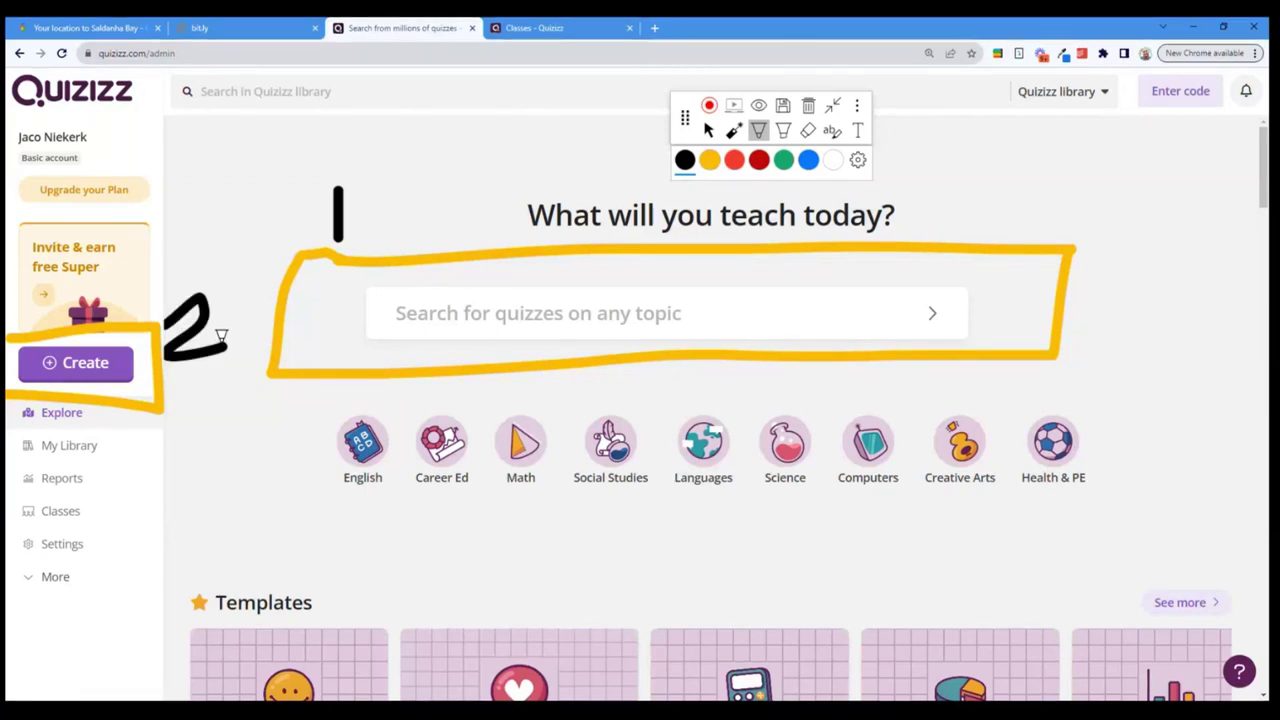
# Step: Mark the Classes entry with a yellow outline and a black number 3, and clear all annotations from the page
pyautogui.click(710, 160)
pyautogui.moveTo(6, 495)
pyautogui.mouseDown()
pyautogui.moveTo(156, 494)
pyautogui.moveTo(8, 527)
pyautogui.mouseUp()
pyautogui.click(685, 160)
pyautogui.moveTo(205, 475)
pyautogui.mouseDown()
pyautogui.moveTo(223, 495)
pyautogui.moveTo(218, 522)
pyautogui.mouseUp()
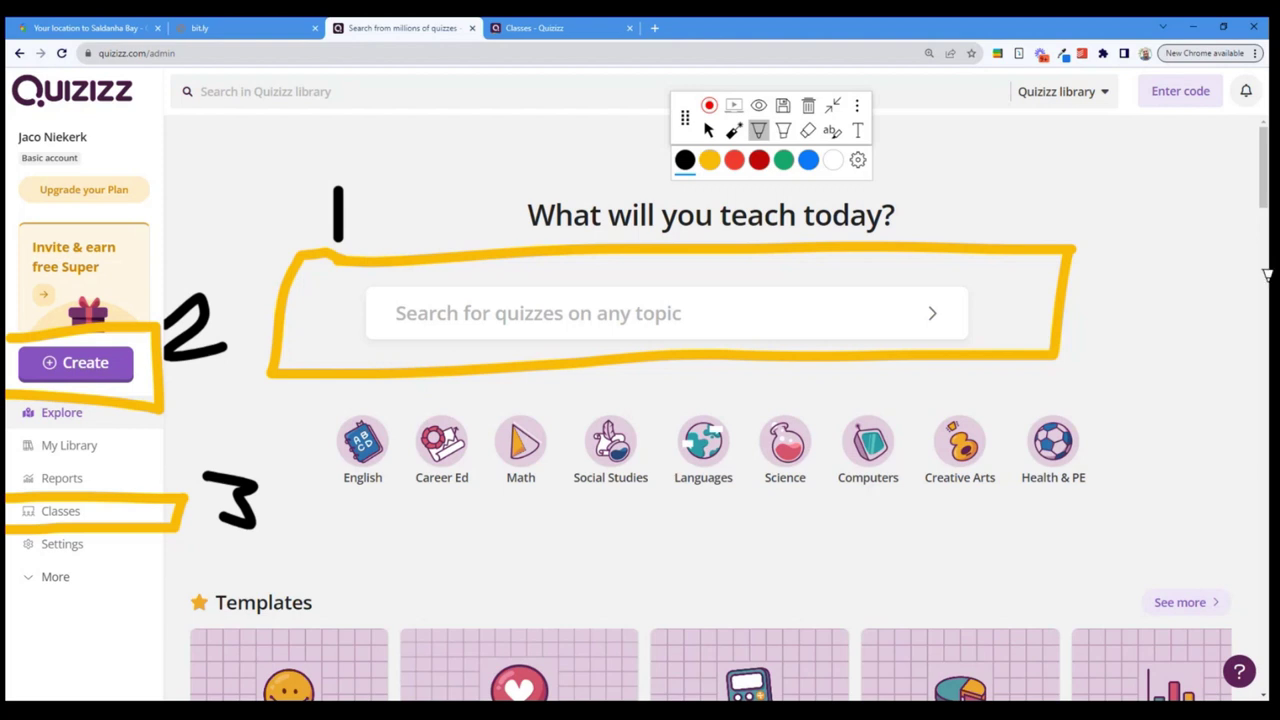
pyautogui.click(810, 107)
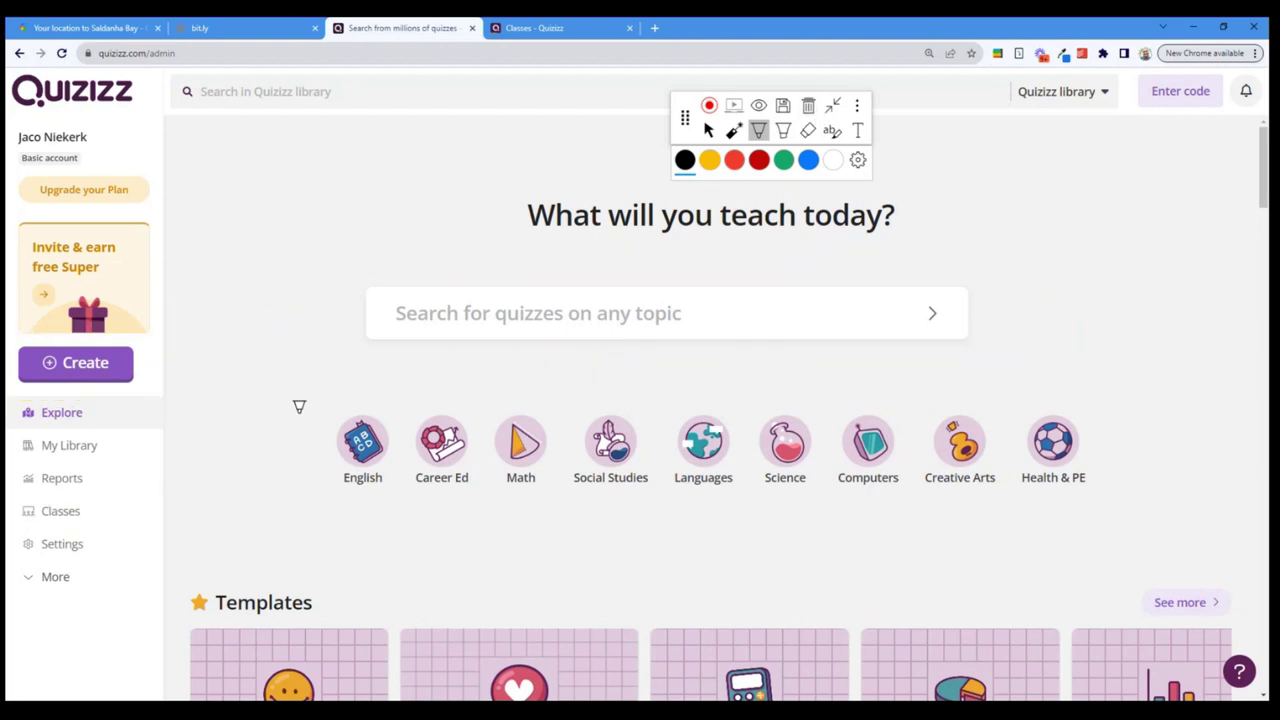